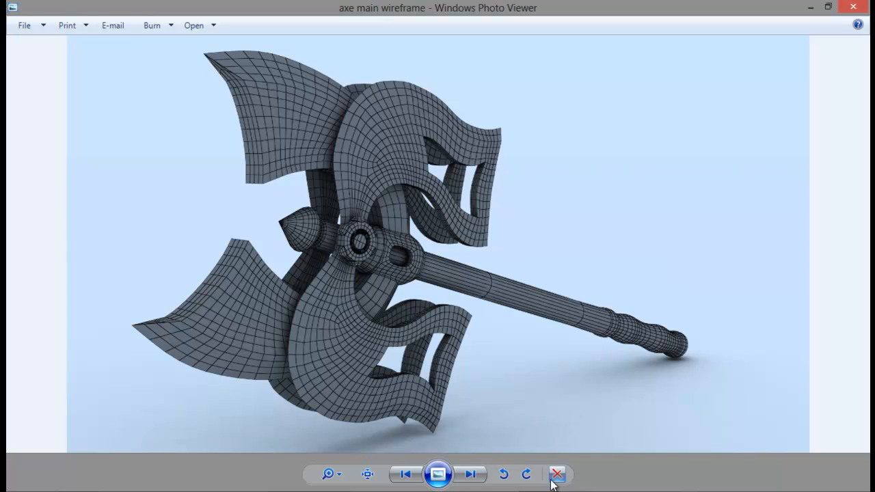
- Examine the sketch_weapon drawing and the axe main wireframe render as references for the axe's shape and topology
{"action": "mouse_move", "coordinate": [543, 449]}
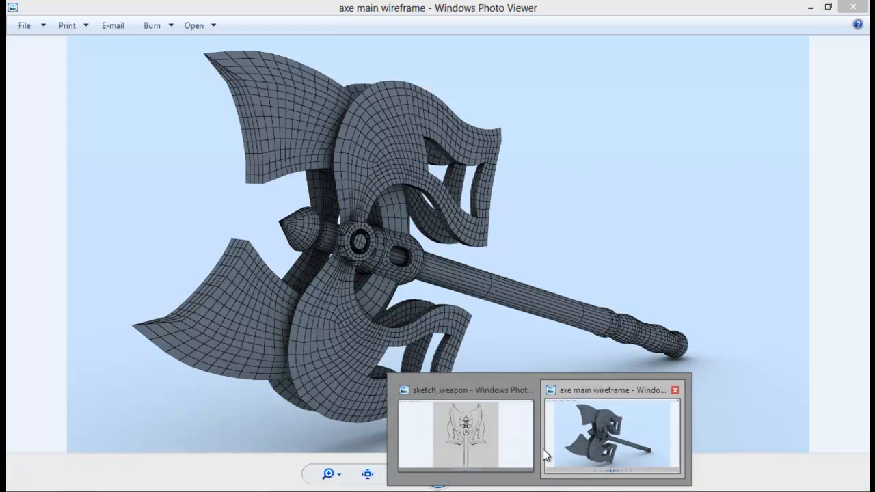
{"action": "left_click", "coordinate": [475, 404]}
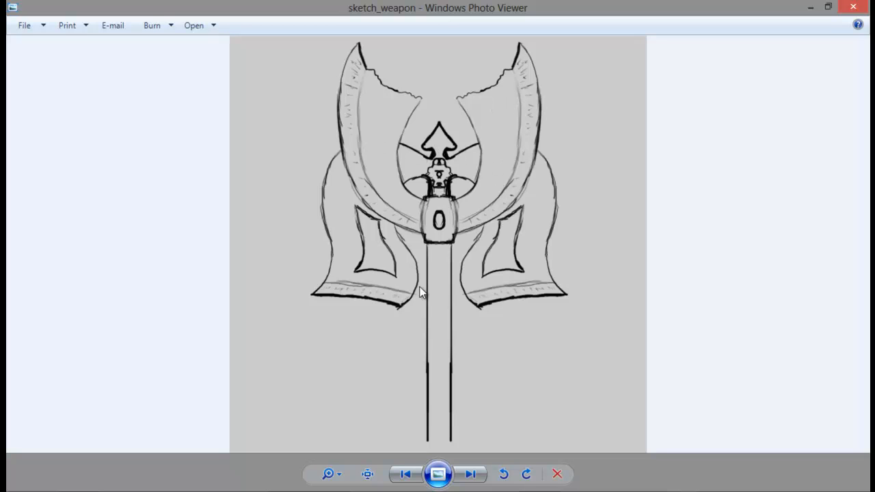
{"action": "left_click", "coordinate": [542, 491]}
{"action": "left_click", "coordinate": [422, 438]}
{"action": "left_click", "coordinate": [541, 491]}
{"action": "left_click", "coordinate": [578, 409]}
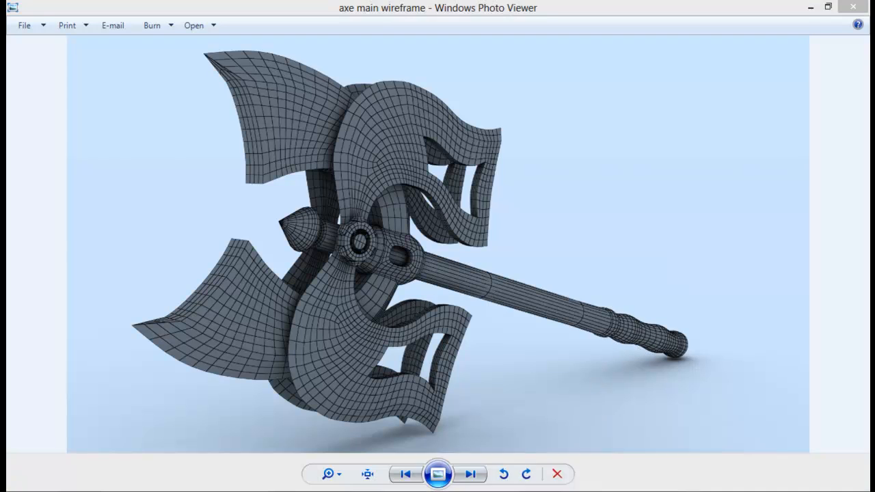
{"action": "left_click", "coordinate": [470, 474]}
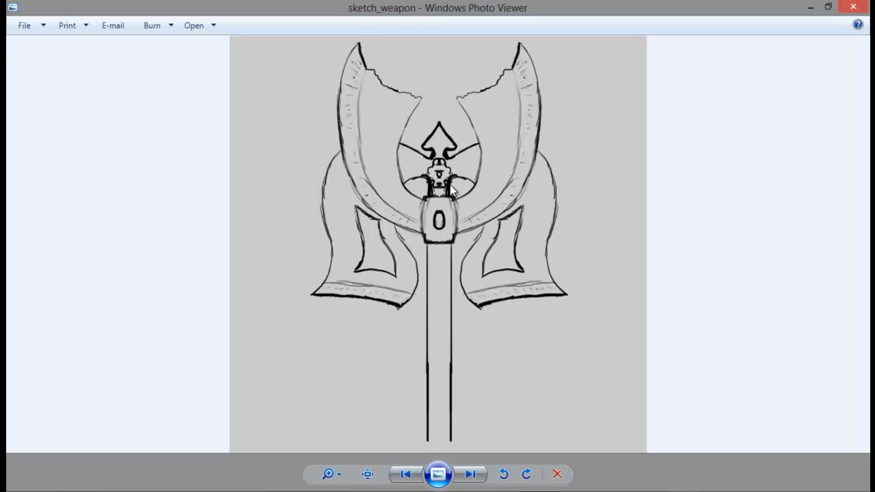
- Switch to 3ds Max and configure the Front viewport background to use files, with Match Bitmap aspect ratio and Lock Zoom/Pan enabled
{"action": "mouse_move", "coordinate": [851, 7]}
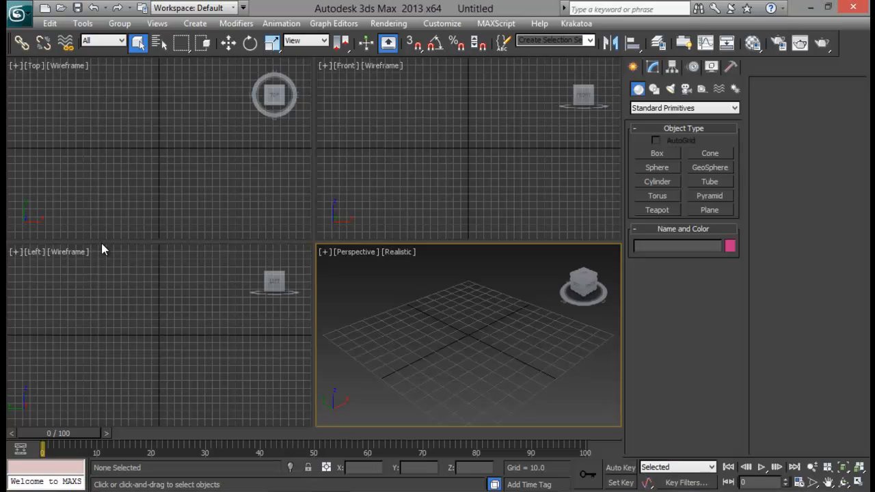
{"action": "left_click", "coordinate": [456, 121]}
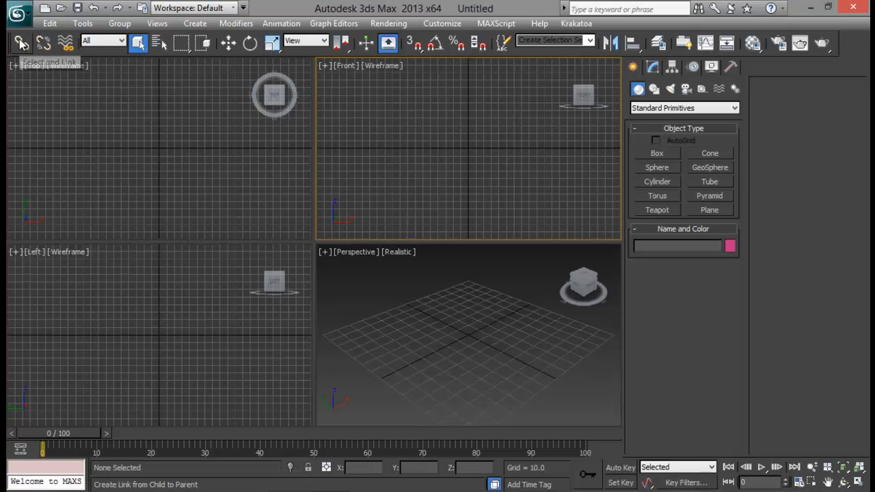
{"action": "key", "text": "alt+b"}
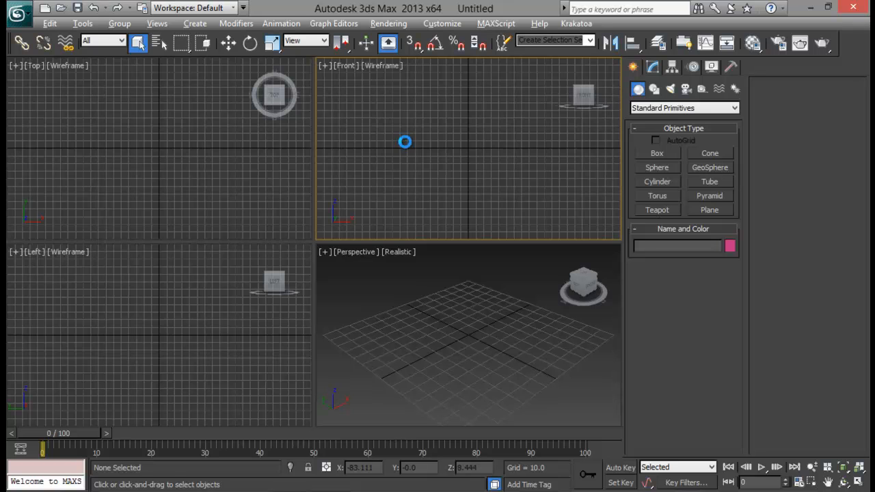
{"action": "left_click", "coordinate": [618, 67]}
{"action": "left_click", "coordinate": [156, 24]}
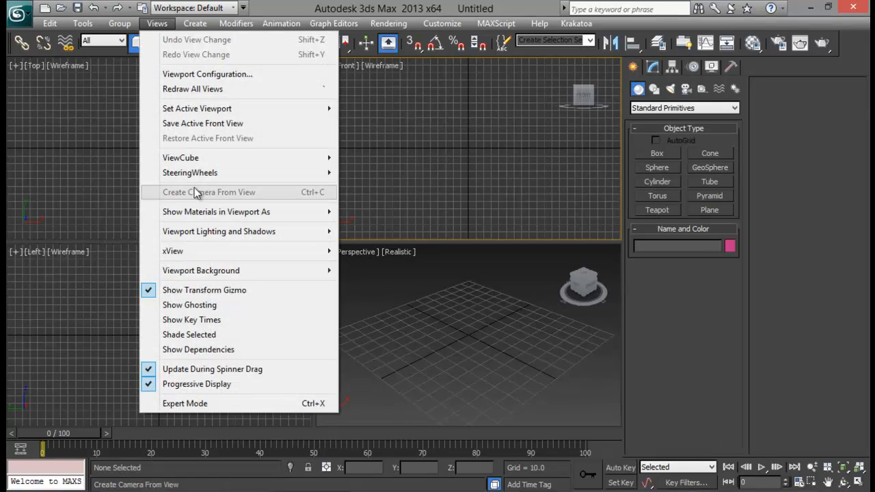
{"action": "mouse_move", "coordinate": [217, 274]}
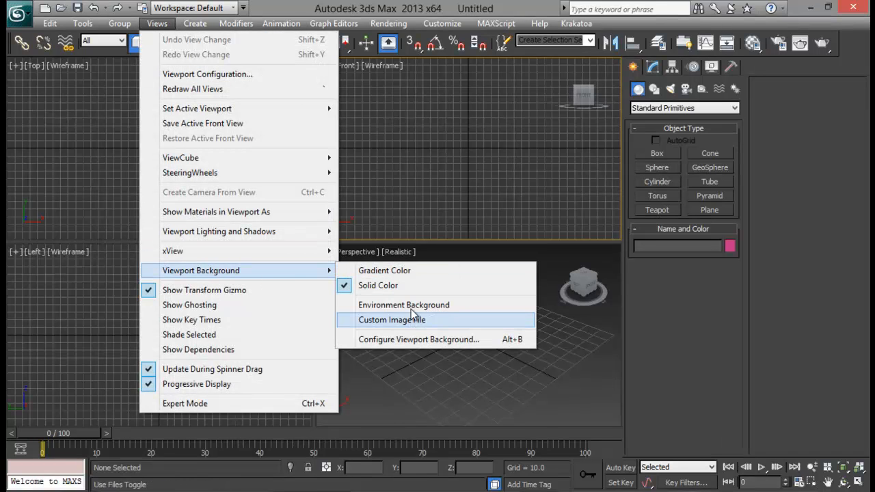
{"action": "left_click", "coordinate": [422, 340]}
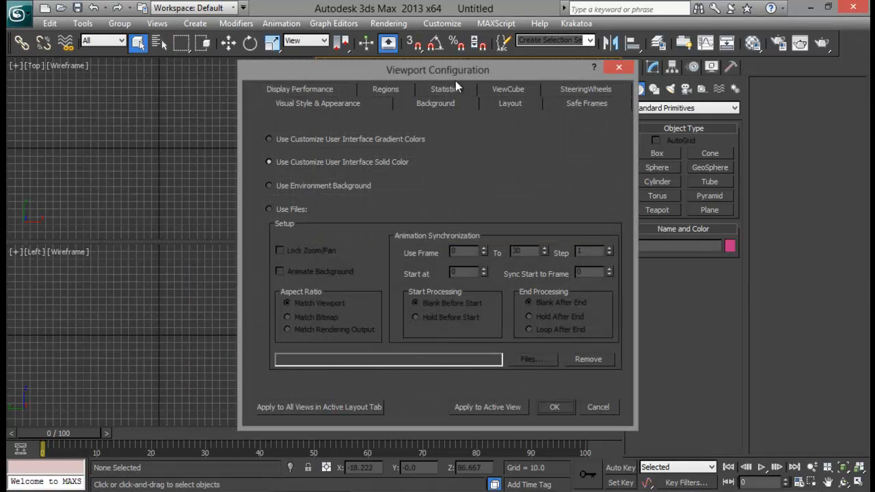
{"action": "left_click_drag", "start_coordinate": [462, 76], "coordinate": [452, 50]}
{"action": "left_click", "coordinate": [266, 188]}
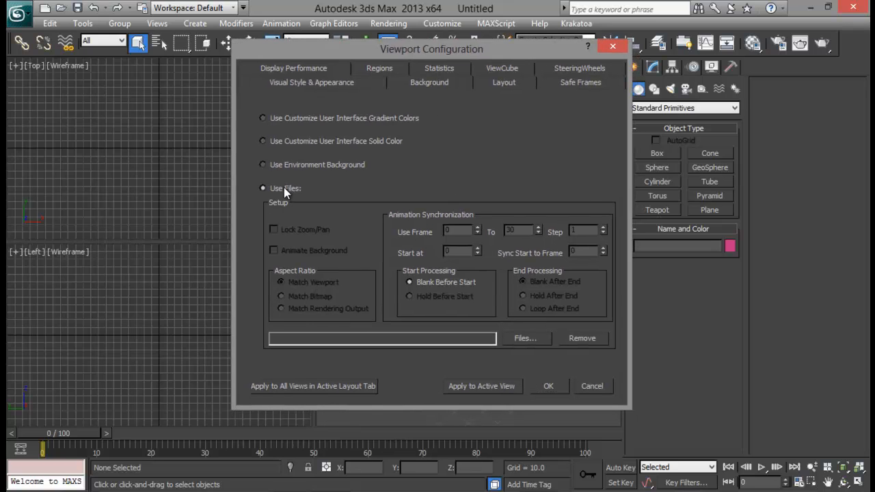
{"action": "left_click", "coordinate": [312, 297]}
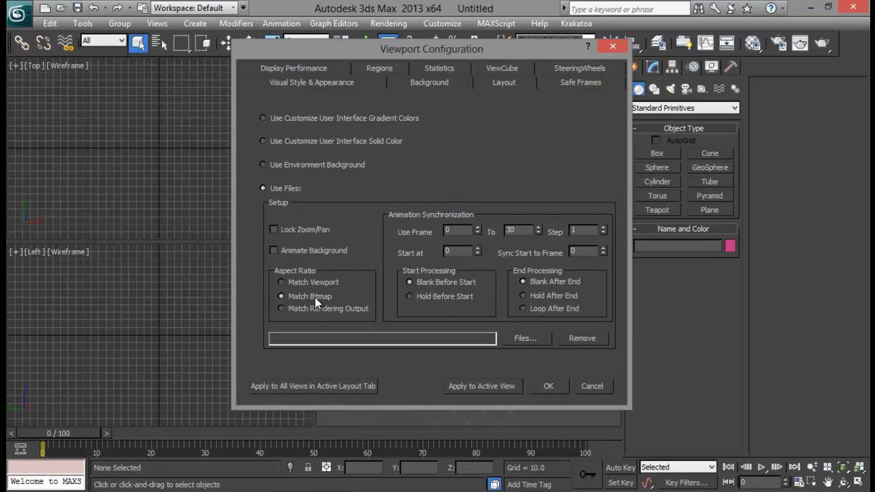
- Load sketch_weapon from the desktop's axe modeling folder as the Front viewport's background image
{"action": "left_click", "coordinate": [525, 338]}
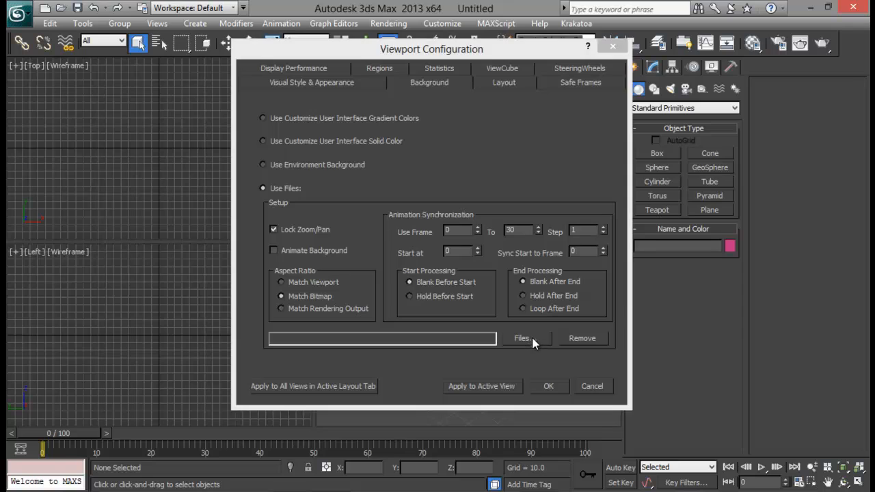
{"action": "left_click", "coordinate": [336, 59]}
{"action": "scroll", "coordinate": [253, 147], "scroll_direction": "up", "scroll_amount": 3}
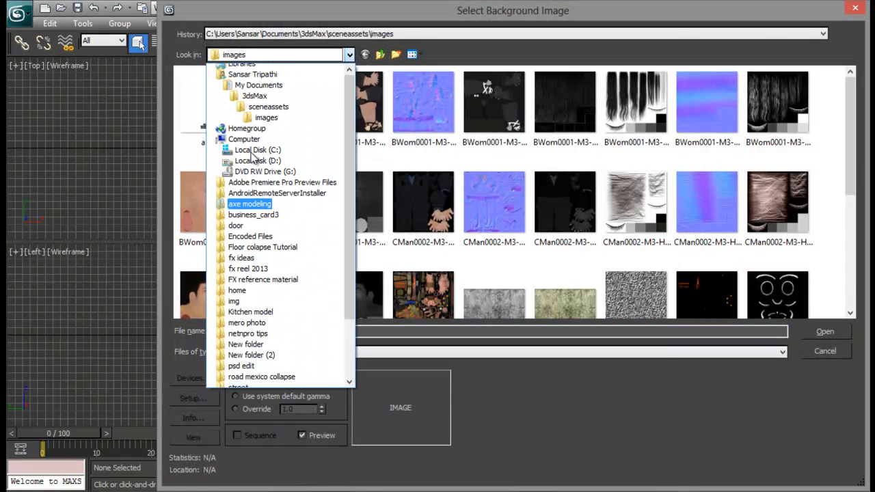
{"action": "left_click", "coordinate": [236, 69]}
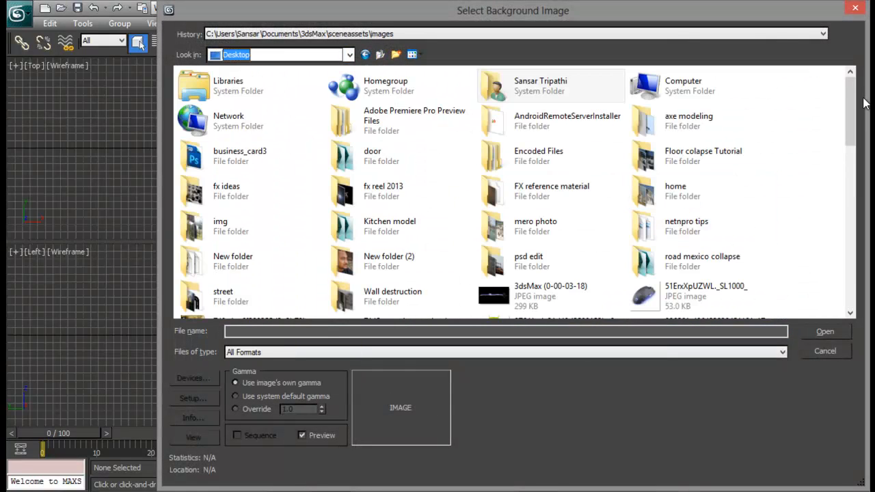
{"action": "scroll", "coordinate": [858, 113], "scroll_direction": "down", "scroll_amount": 2}
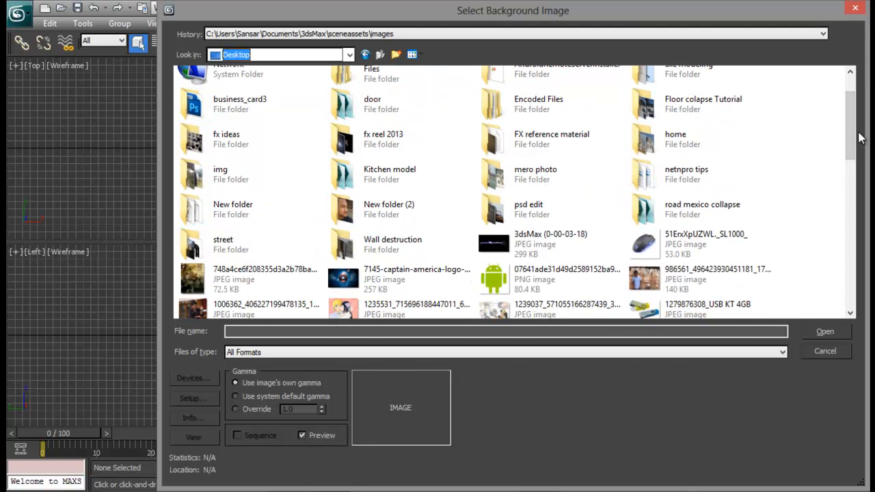
{"action": "scroll", "coordinate": [851, 111], "scroll_direction": "up", "scroll_amount": 1}
{"action": "double_click", "coordinate": [673, 121]}
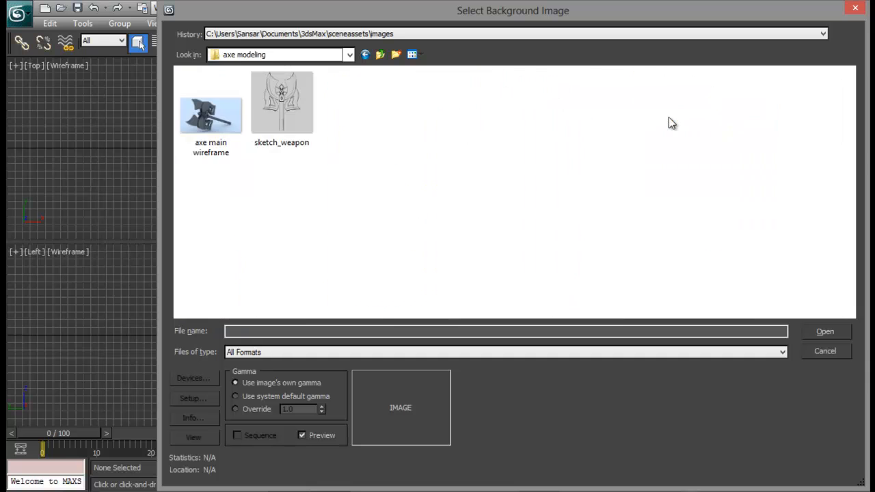
{"action": "left_click", "coordinate": [280, 110]}
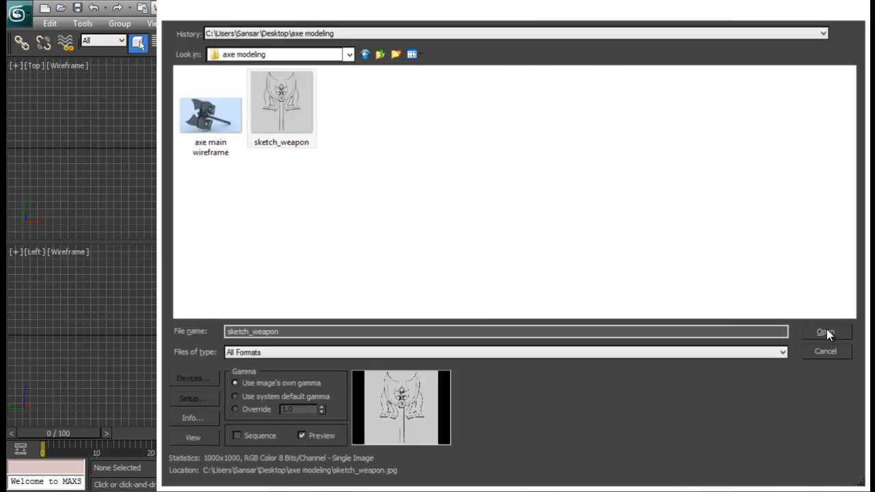
{"action": "left_click", "coordinate": [825, 331]}
{"action": "left_click", "coordinate": [545, 387]}
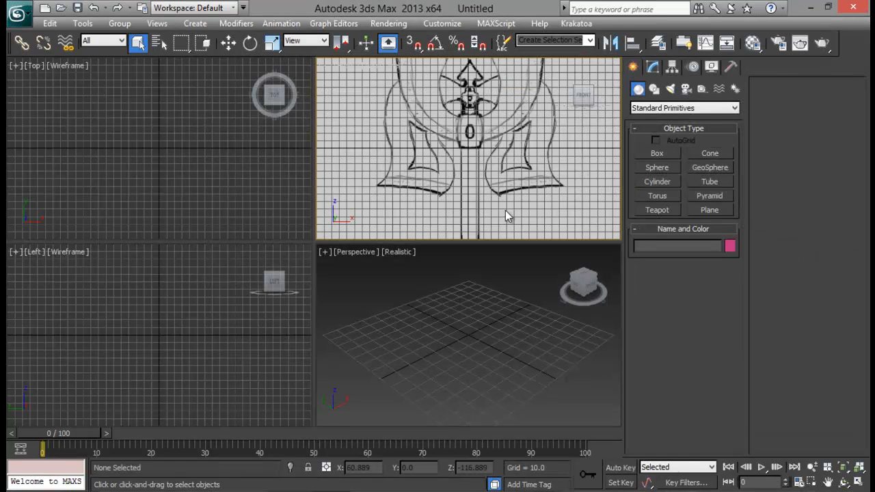
- Maximize the Front view and create a plane about 8.1 long and 6.7 wide beside the sketch's central ornament, below the arrowhead
{"action": "key", "text": "alt+w"}
{"action": "mouse_move", "coordinate": [432, 149]}
{"action": "middle_mouse_down"}
{"action": "mouse_move", "coordinate": [443, 225]}
{"action": "mouse_move", "coordinate": [403, 155]}
{"action": "mouse_move", "coordinate": [408, 219]}
{"action": "mouse_move", "coordinate": [414, 201]}
{"action": "middle_mouse_up"}
{"action": "scroll", "coordinate": [443, 225], "scroll_direction": "down", "scroll_amount": 3}
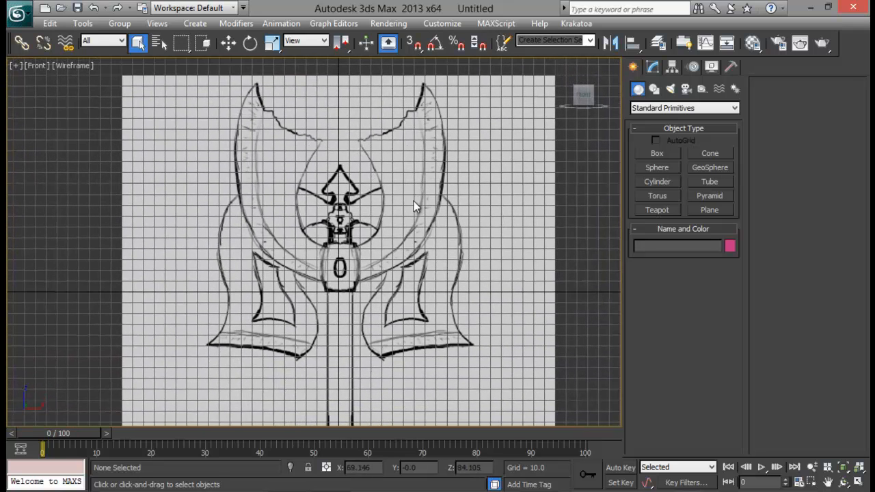
{"action": "left_click", "coordinate": [711, 211]}
{"action": "middle_click_drag", "start_coordinate": [376, 204], "coordinate": [355, 155]}
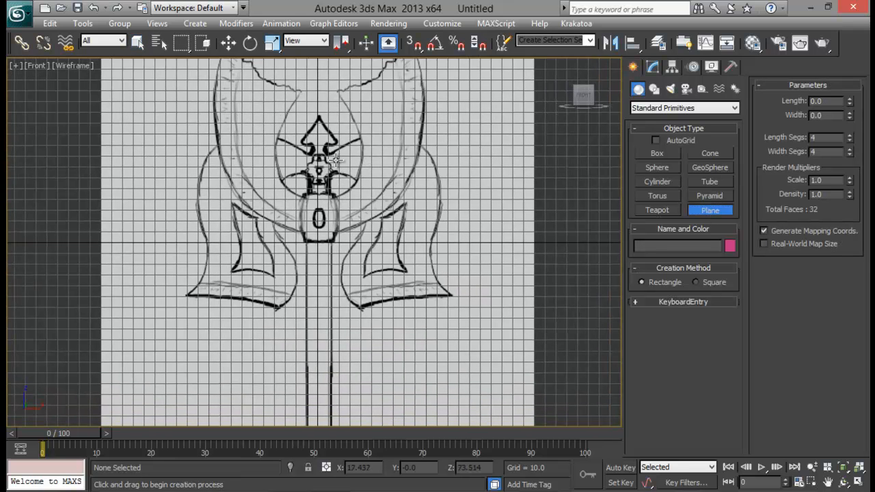
{"action": "scroll", "coordinate": [331, 179], "scroll_direction": "up", "scroll_amount": 3}
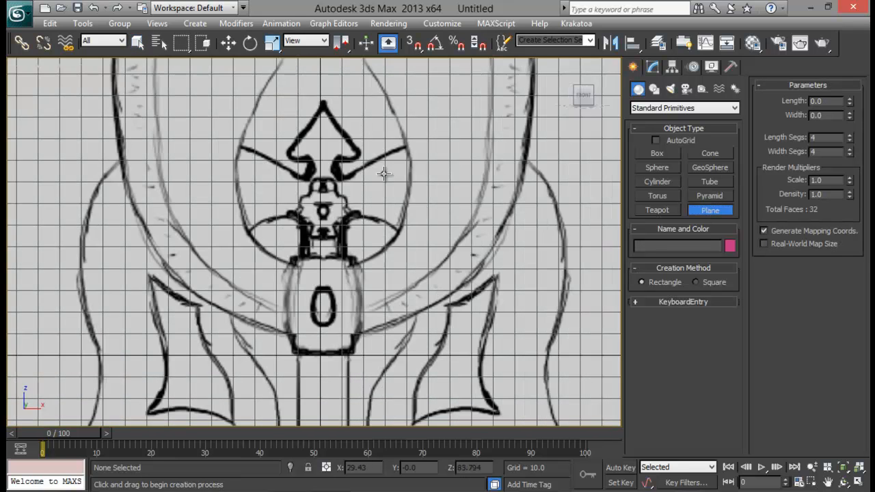
{"action": "scroll", "coordinate": [383, 177], "scroll_direction": "up", "scroll_amount": 3}
{"action": "left_click_drag", "start_coordinate": [368, 163], "coordinate": [396, 197]}
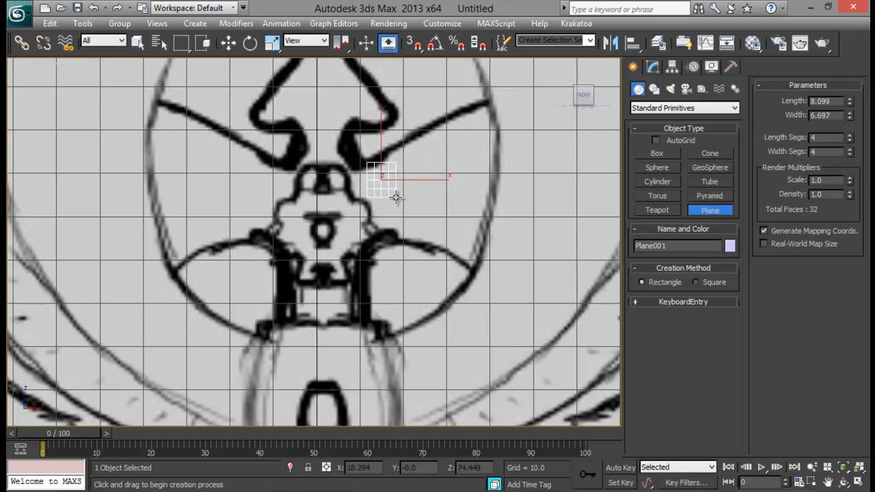
{"action": "right_click", "coordinate": [396, 198]}
- Set the plane's length and width segments to 1 and convert it to an Editable Poly
{"action": "left_click", "coordinate": [654, 67]}
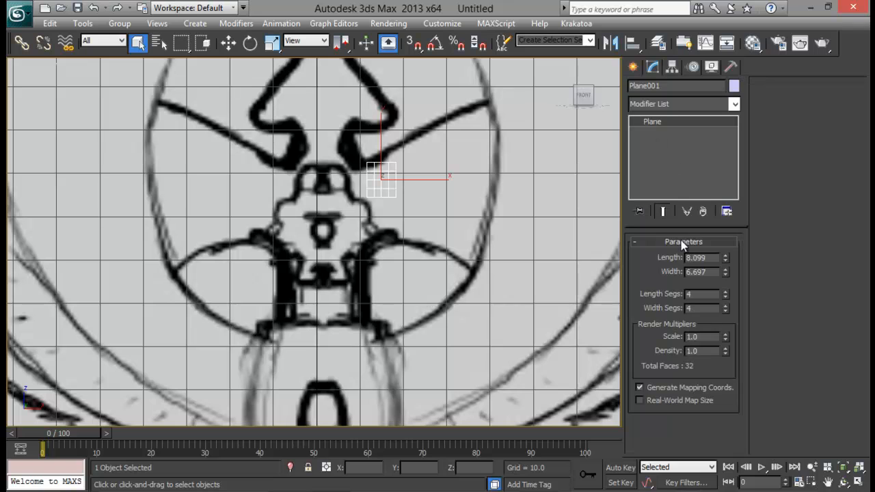
{"action": "right_click", "coordinate": [725, 296]}
{"action": "right_click", "coordinate": [727, 308]}
{"action": "middle_click_drag", "start_coordinate": [454, 226], "coordinate": [436, 204]}
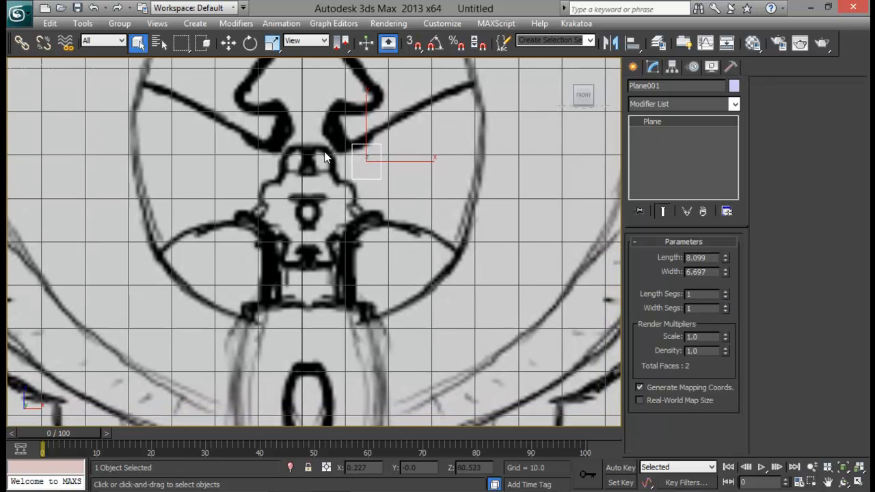
{"action": "middle_click_drag", "start_coordinate": [404, 150], "coordinate": [404, 160]}
{"action": "right_click", "coordinate": [375, 160]}
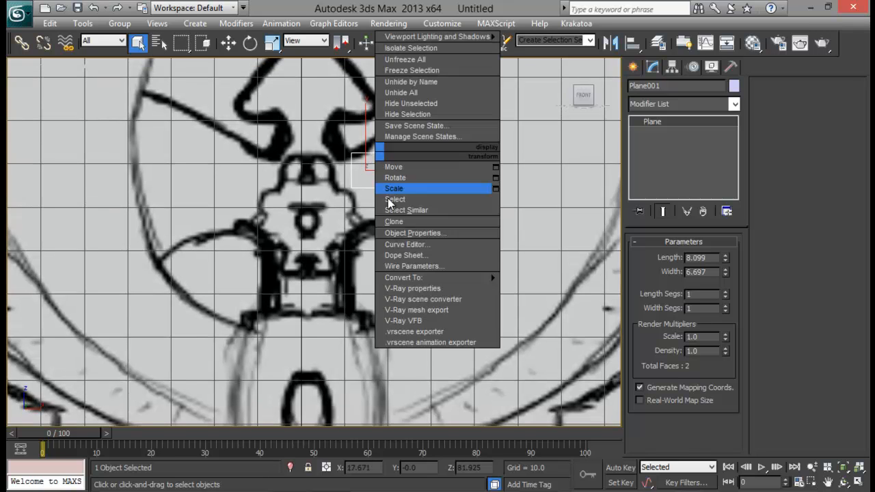
{"action": "mouse_move", "coordinate": [429, 276]}
{"action": "left_click", "coordinate": [547, 288]}
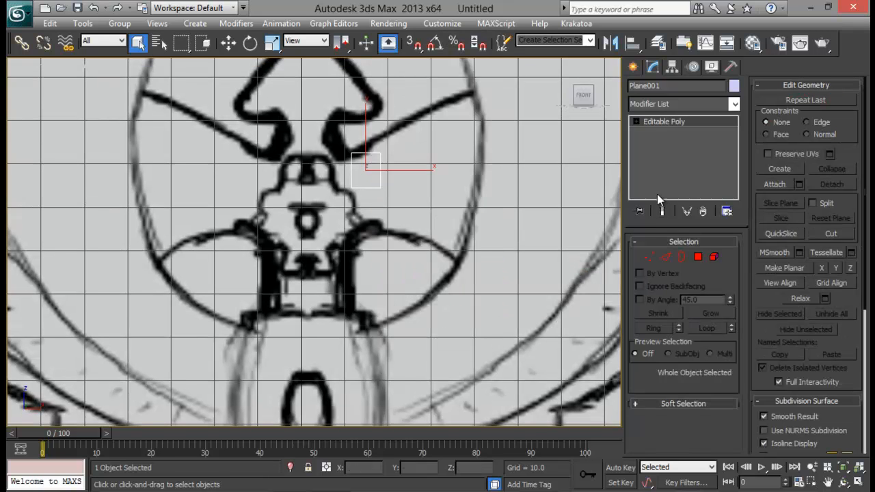
- Switch the Front view from wireframe to shaded display for the plane over the sketch
{"action": "middle_click_drag", "start_coordinate": [403, 177], "coordinate": [375, 201]}
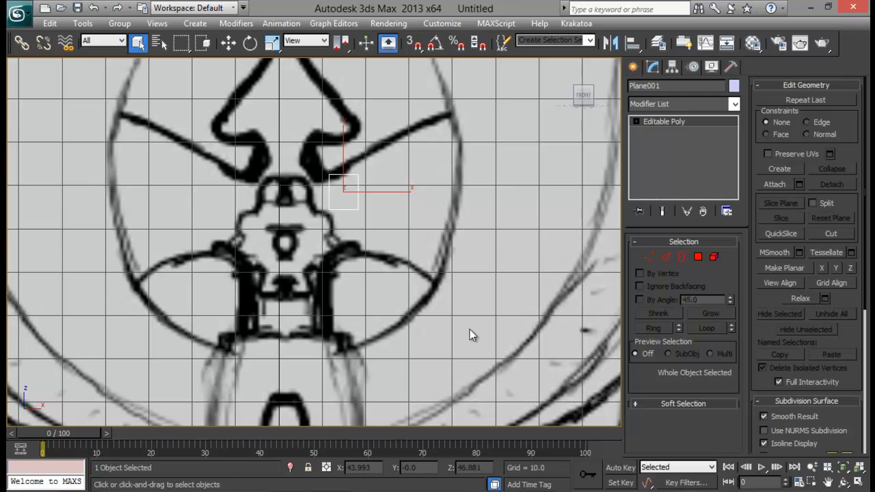
{"action": "middle_click_drag", "start_coordinate": [486, 218], "coordinate": [486, 247]}
{"action": "left_click", "coordinate": [365, 240]}
{"action": "left_click", "coordinate": [359, 229]}
{"action": "key", "text": "F3"}
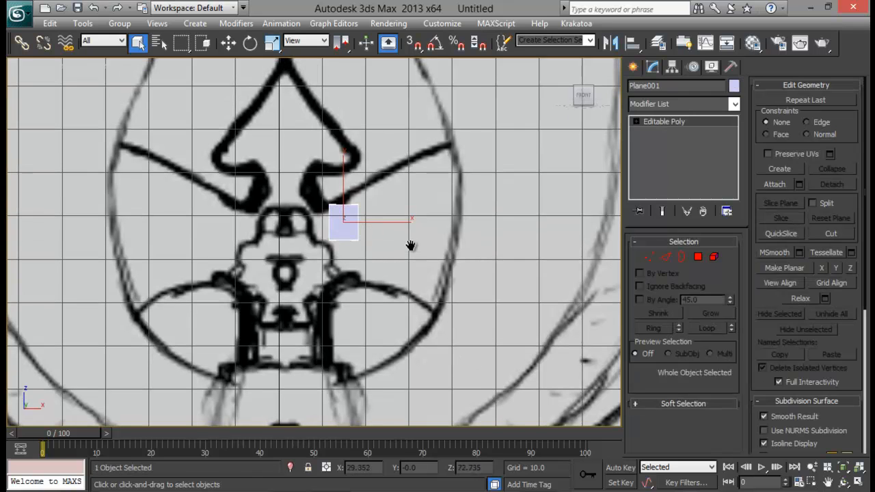
{"action": "mouse_move", "coordinate": [409, 247]}
{"action": "middle_mouse_down"}
{"action": "mouse_move", "coordinate": [425, 198]}
{"action": "mouse_move", "coordinate": [400, 203]}
{"action": "middle_mouse_up"}
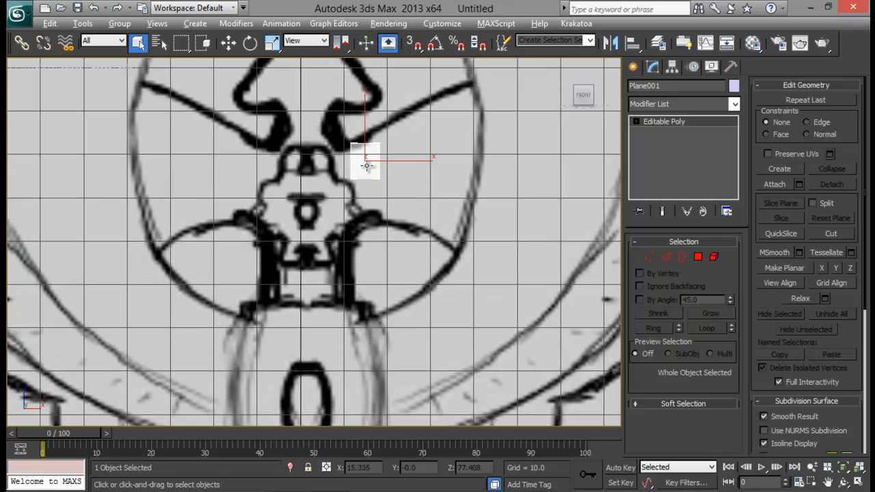
{"action": "middle_click_drag", "start_coordinate": [435, 172], "coordinate": [435, 200]}
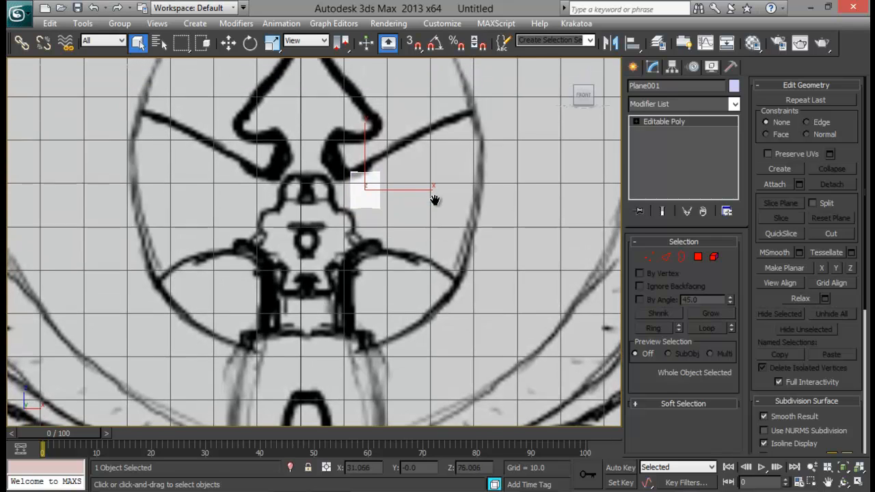
- Move the plane's two outer vertices upward so its upper edge follows the slanted sketch line beside the arrowhead
{"action": "left_click", "coordinate": [649, 257]}
{"action": "middle_click_drag", "start_coordinate": [423, 272], "coordinate": [420, 240]}
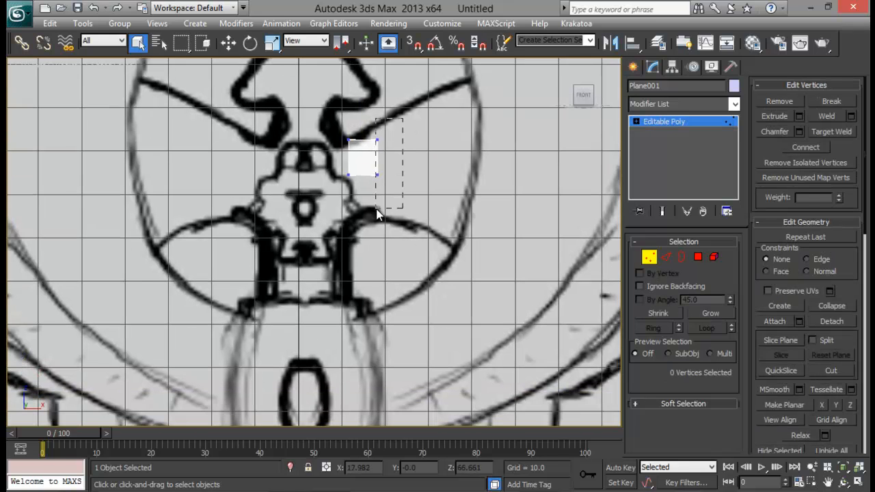
{"action": "left_click_drag", "start_coordinate": [376, 209], "coordinate": [376, 208]}
{"action": "middle_click_drag", "start_coordinate": [410, 176], "coordinate": [410, 197]}
{"action": "key", "text": "w"}
{"action": "left_click_drag", "start_coordinate": [394, 162], "coordinate": [394, 148]}
{"action": "scroll", "coordinate": [419, 270], "scroll_direction": "down", "scroll_amount": 2}
{"action": "middle_click_drag", "start_coordinate": [403, 261], "coordinate": [371, 304]}
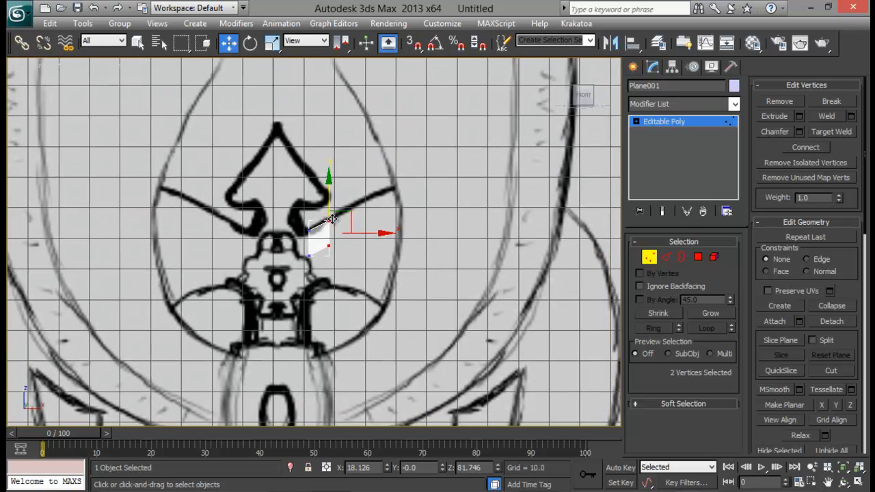
- Extend the plane with two new polygons from its outer edge, following the slanted sketch line toward the outer curve
{"action": "left_click", "coordinate": [665, 258]}
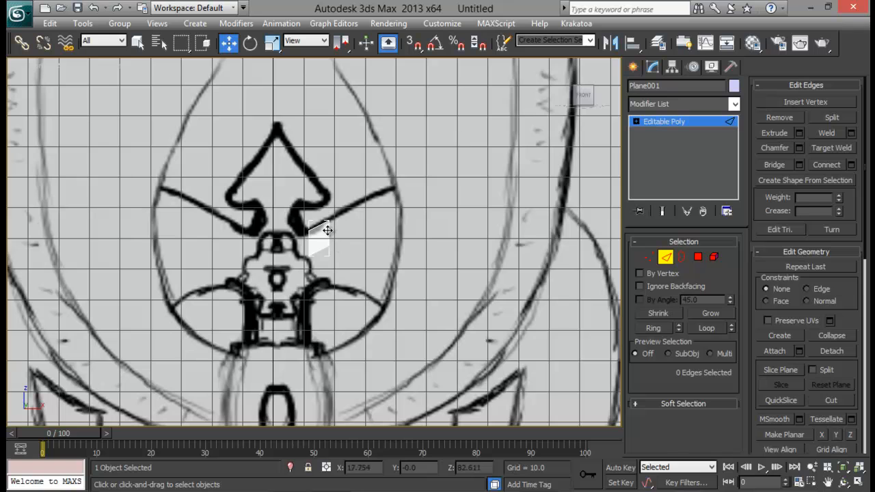
{"action": "left_click", "coordinate": [328, 230]}
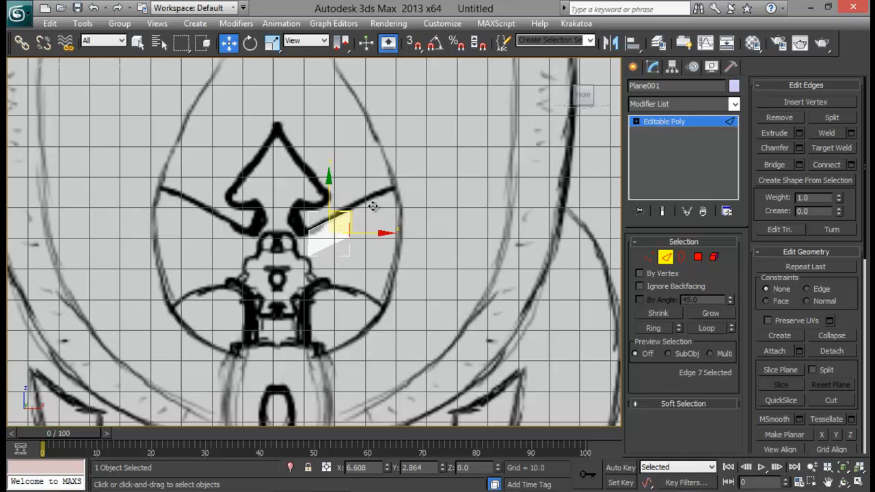
{"action": "scroll", "coordinate": [438, 188], "scroll_direction": "up", "scroll_amount": 3}
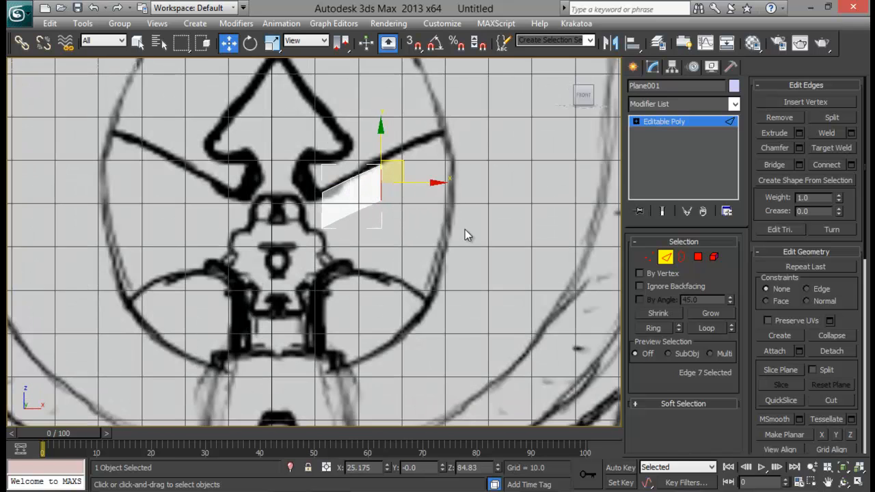
{"action": "scroll", "coordinate": [465, 229], "scroll_direction": "up", "scroll_amount": 3}
{"action": "middle_click_drag", "start_coordinate": [465, 229], "coordinate": [378, 331]}
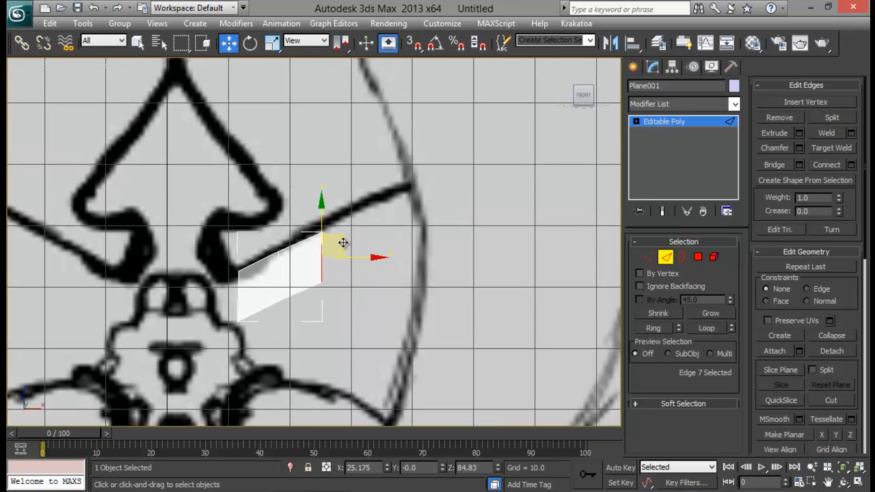
{"action": "left_click_drag", "start_coordinate": [343, 243], "coordinate": [390, 218], "text": "shift"}
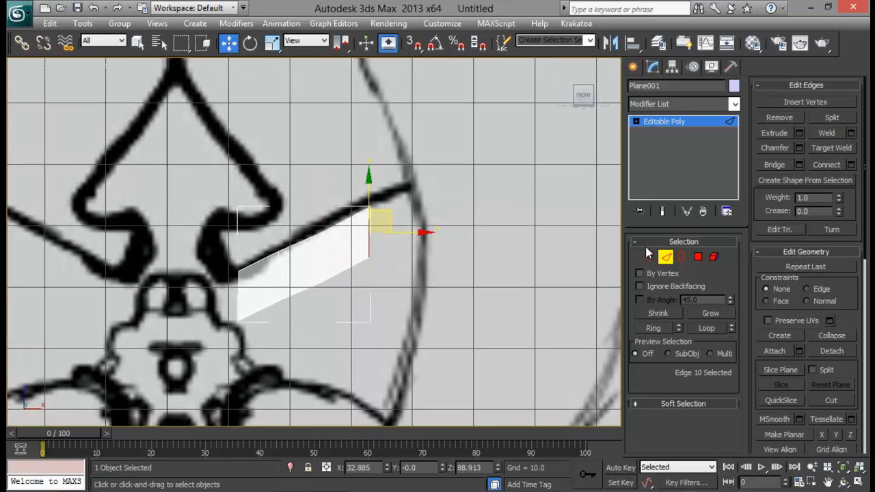
- Move the strip's vertices vertically so its upper edge follows the slanted sketch line more closely
{"action": "left_click", "coordinate": [649, 256]}
{"action": "left_click_drag", "start_coordinate": [307, 205], "coordinate": [342, 311]}
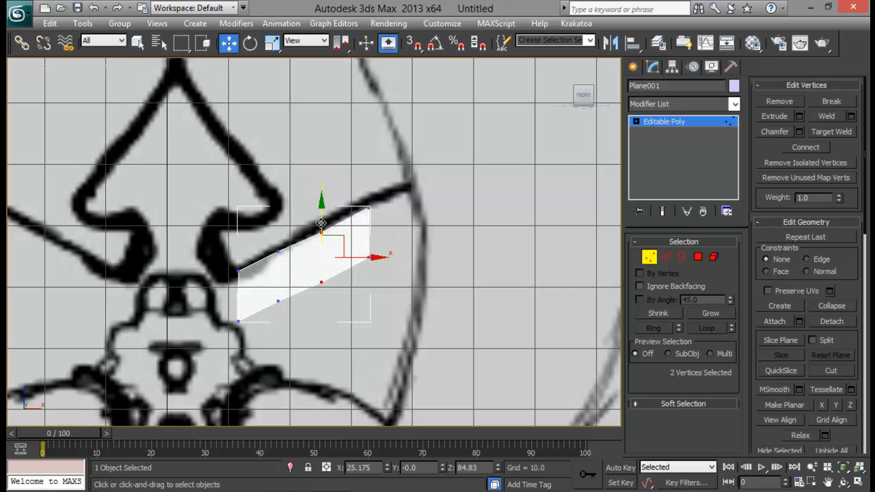
{"action": "left_click", "coordinate": [278, 252]}
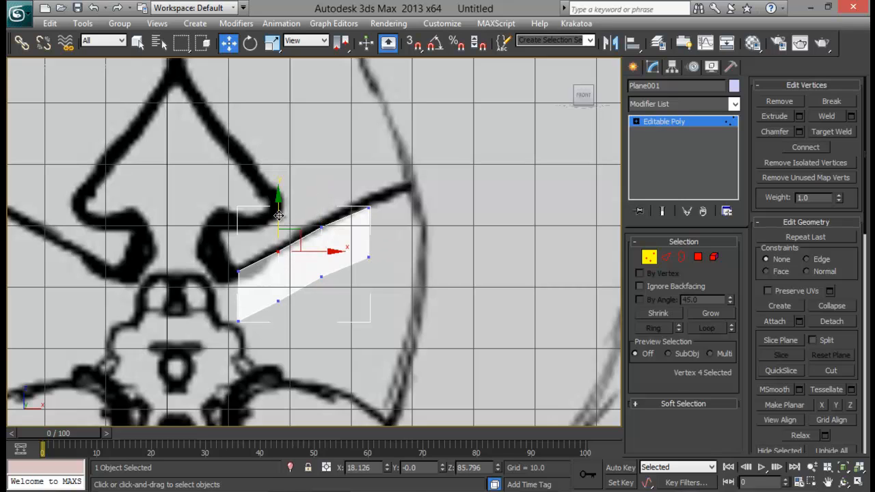
{"action": "left_click_drag", "start_coordinate": [279, 216], "coordinate": [314, 243]}
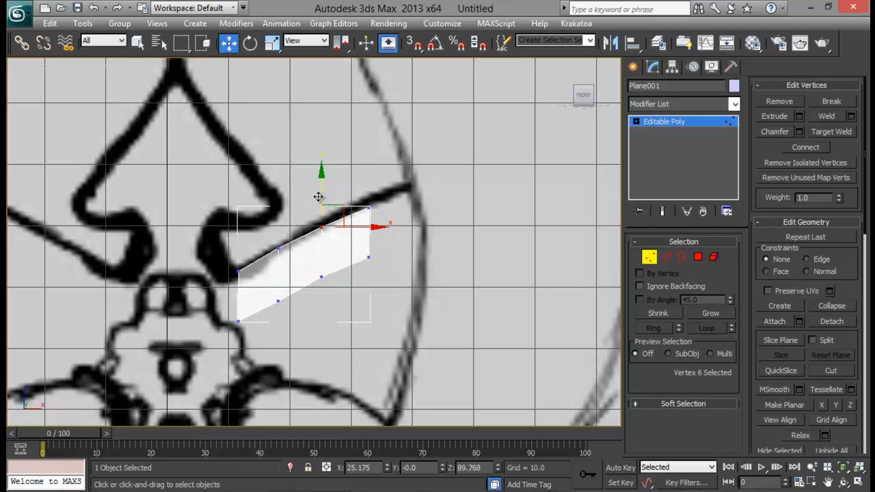
{"action": "left_click_drag", "start_coordinate": [360, 218], "coordinate": [359, 217]}
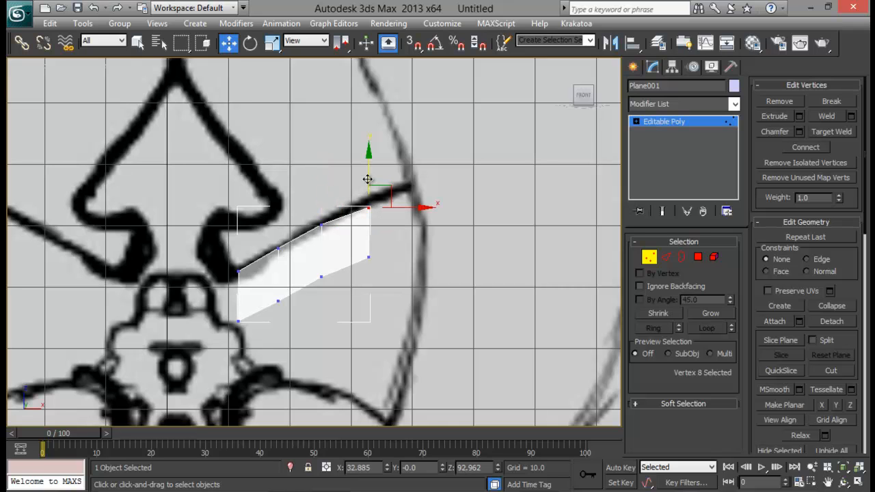
{"action": "left_click_drag", "start_coordinate": [368, 180], "coordinate": [368, 173]}
- Extrude the strip's three lower edges downward in two further rows, reaching the lower curved line beside the ornament
{"action": "middle_click_drag", "start_coordinate": [380, 286], "coordinate": [363, 178]}
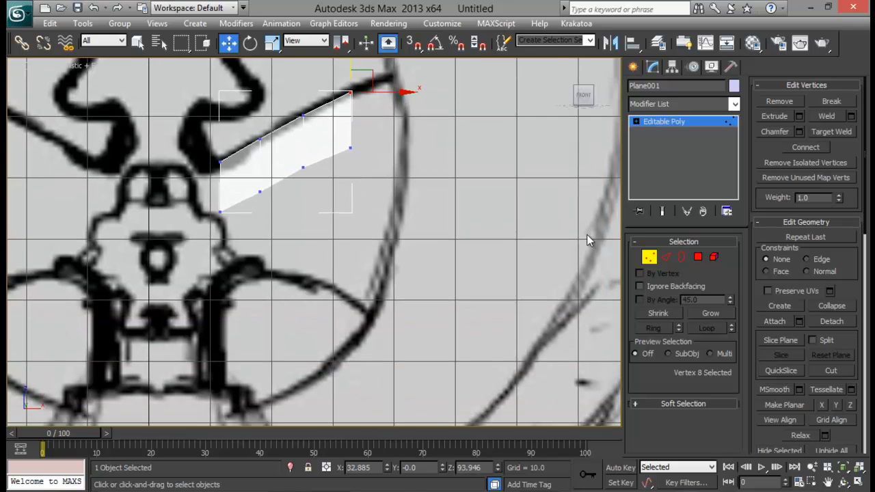
{"action": "left_click", "coordinate": [669, 258]}
{"action": "left_click", "coordinate": [241, 201]}
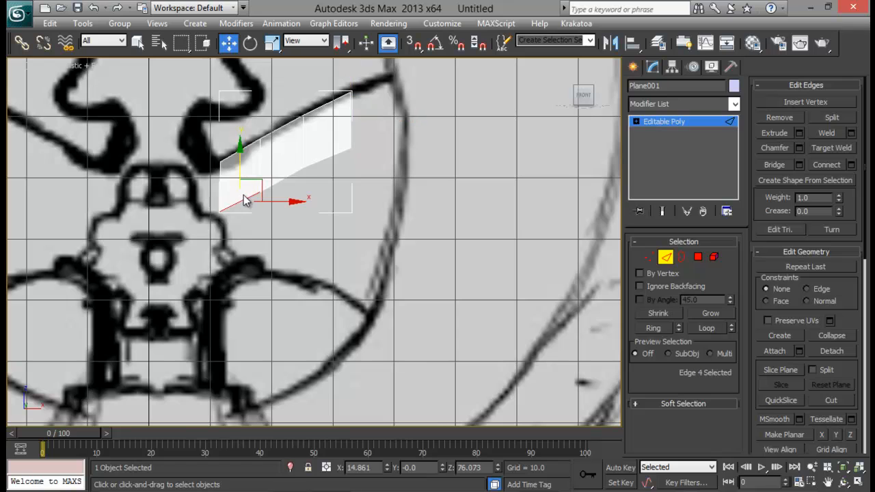
{"action": "left_click", "coordinate": [288, 177], "text": "ctrl"}
{"action": "left_click", "coordinate": [325, 162], "text": "ctrl"}
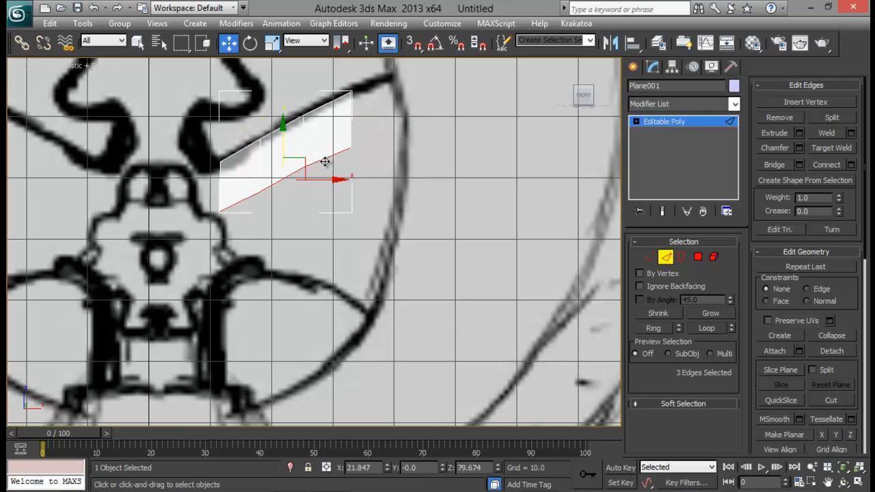
{"action": "left_click_drag", "start_coordinate": [280, 143], "coordinate": [274, 214]}
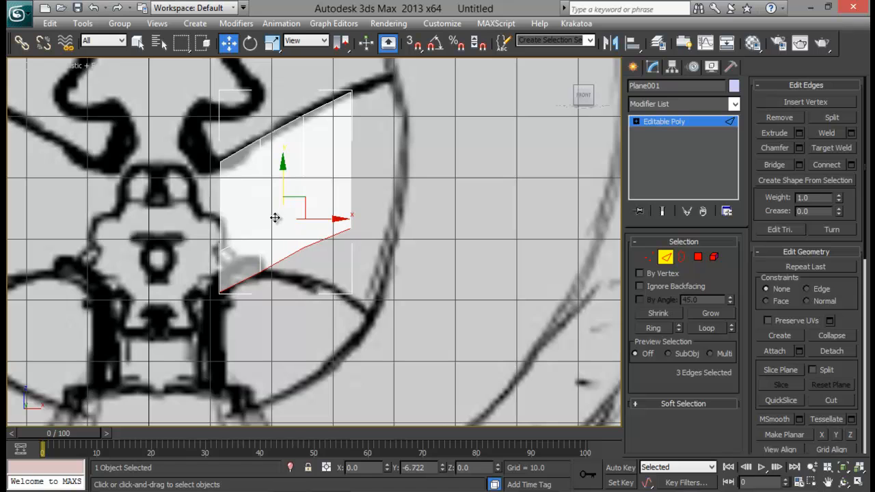
- Move the bottom-row vertices vertically onto the curved sketch line beneath the mesh
{"action": "left_click", "coordinate": [649, 257]}
{"action": "middle_click_drag", "start_coordinate": [342, 259], "coordinate": [345, 240]}
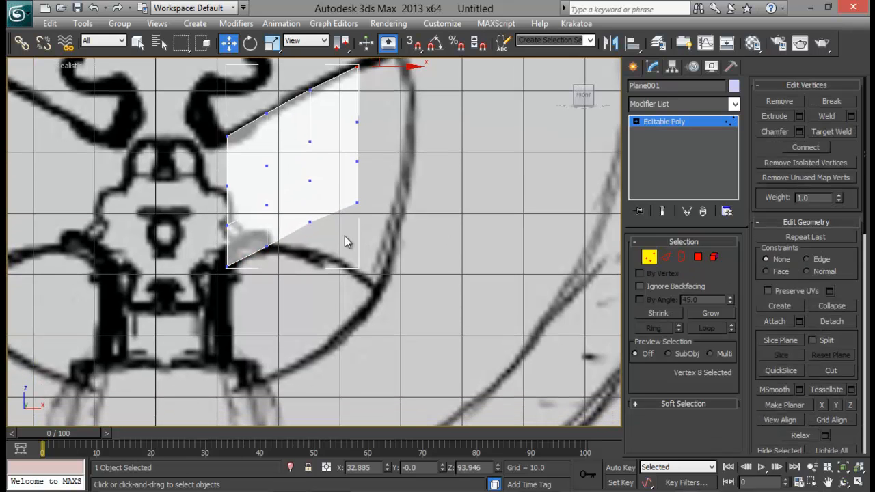
{"action": "left_click", "coordinate": [260, 240]}
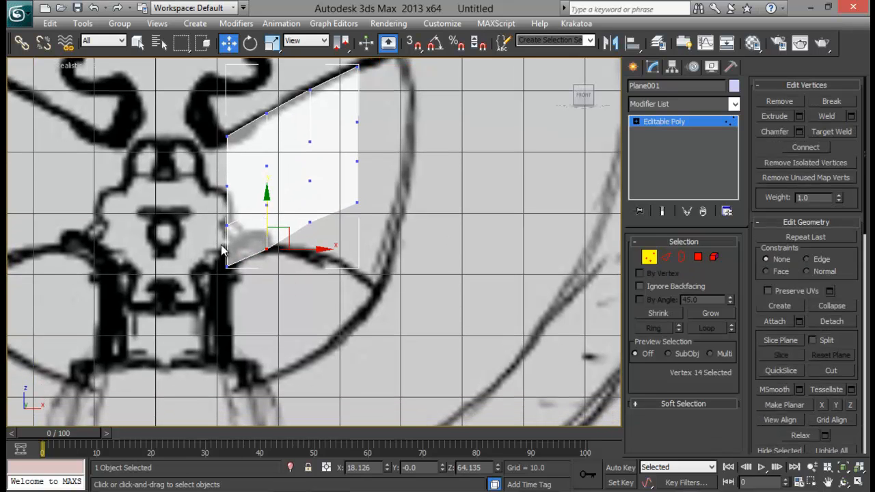
{"action": "left_click", "coordinate": [309, 222]}
{"action": "left_click_drag", "start_coordinate": [310, 190], "coordinate": [326, 221]}
{"action": "left_click", "coordinate": [357, 203]}
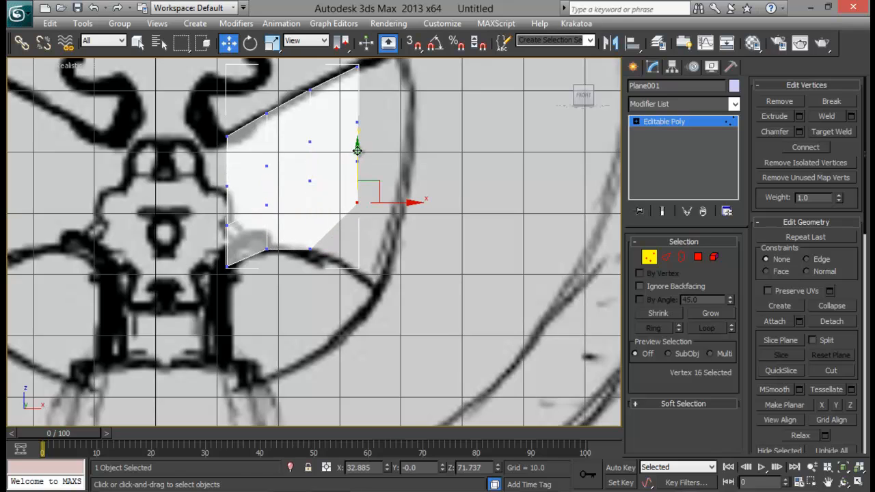
{"action": "left_click_drag", "start_coordinate": [357, 150], "coordinate": [357, 217]}
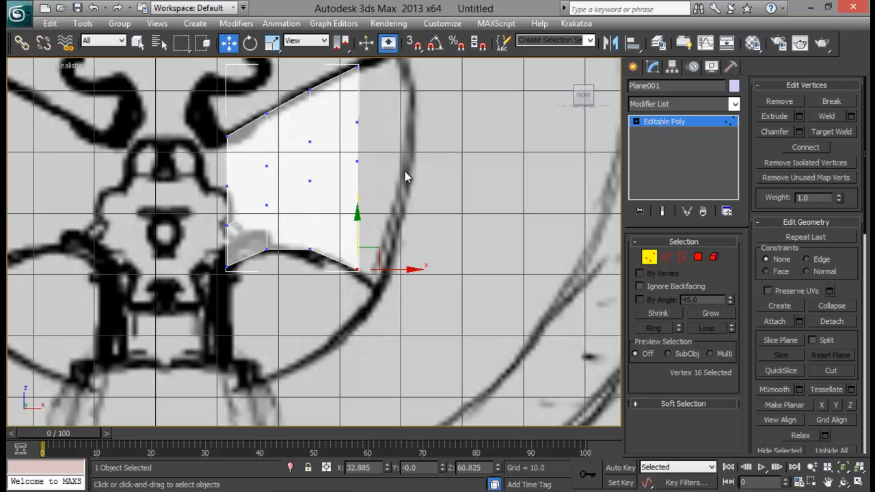
- Shift the middle-row vertices of the two outer columns downward to space the mesh rows more evenly
{"action": "middle_click_drag", "start_coordinate": [405, 176], "coordinate": [405, 219]}
{"action": "left_click_drag", "start_coordinate": [346, 222], "coordinate": [346, 222]}
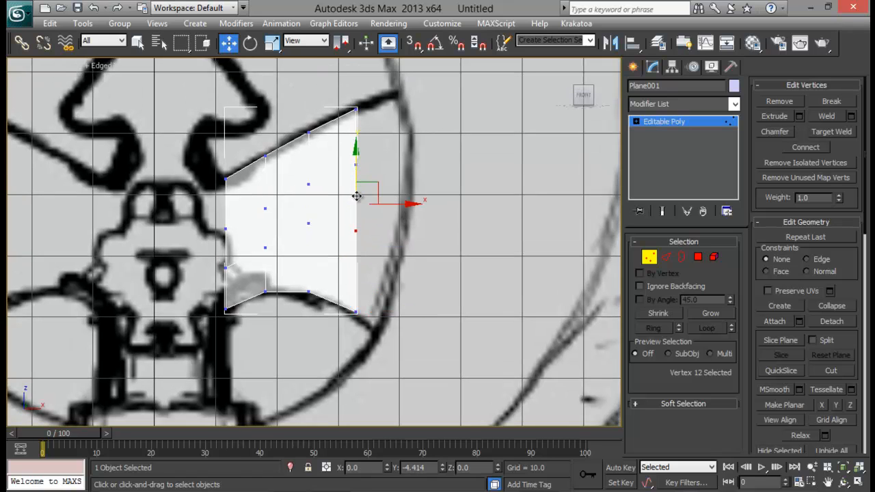
{"action": "mouse_move", "coordinate": [355, 183]}
{"action": "left_mouse_down"}
{"action": "mouse_move", "coordinate": [346, 218]}
{"action": "mouse_move", "coordinate": [290, 241]}
{"action": "left_mouse_up"}
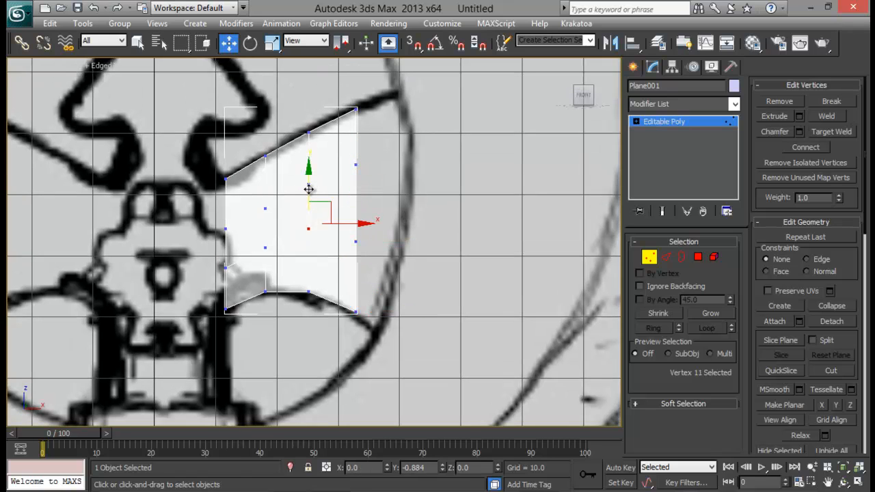
{"action": "left_click_drag", "start_coordinate": [308, 196], "coordinate": [316, 210]}
{"action": "middle_click_drag", "start_coordinate": [395, 193], "coordinate": [397, 235]}
{"action": "left_click_drag", "start_coordinate": [376, 180], "coordinate": [356, 223]}
{"action": "left_click_drag", "start_coordinate": [360, 156], "coordinate": [360, 168]}
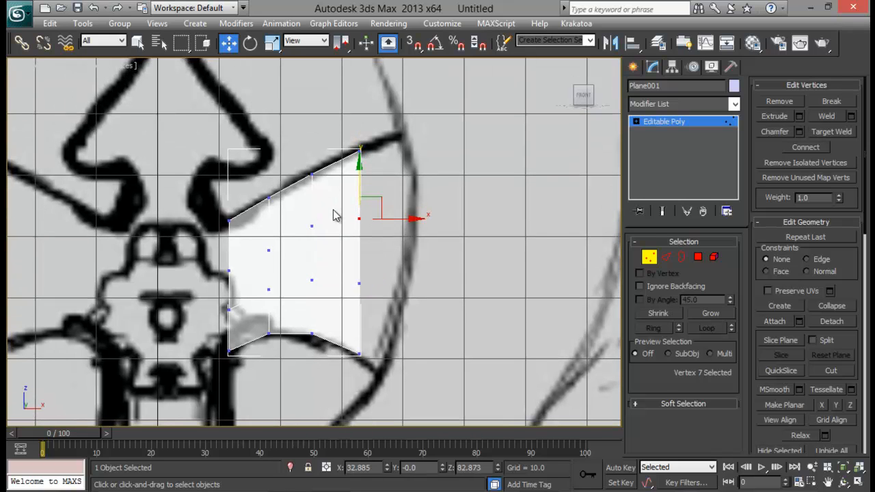
{"action": "left_click_drag", "start_coordinate": [333, 210], "coordinate": [304, 243]}
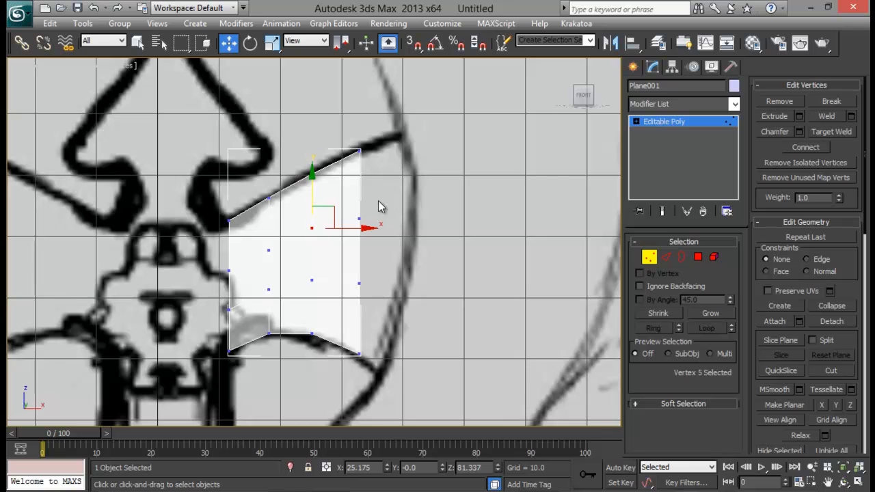
{"action": "mouse_move", "coordinate": [380, 206]}
{"action": "middle_mouse_down"}
{"action": "mouse_move", "coordinate": [425, 218]}
{"action": "mouse_move", "coordinate": [394, 203]}
{"action": "mouse_move", "coordinate": [382, 216]}
{"action": "mouse_move", "coordinate": [398, 223]}
{"action": "mouse_move", "coordinate": [454, 209]}
{"action": "middle_mouse_up"}
{"action": "scroll", "coordinate": [398, 223], "scroll_direction": "up", "scroll_amount": 2}
{"action": "middle_click_drag", "start_coordinate": [360, 205], "coordinate": [367, 202]}
{"action": "scroll", "coordinate": [363, 209], "scroll_direction": "up", "scroll_amount": 2}
{"action": "scroll", "coordinate": [367, 202], "scroll_direction": "down", "scroll_amount": 4}
{"action": "middle_click_drag", "start_coordinate": [443, 197], "coordinate": [431, 218]}
- Set the diffuse colour of the 01 - Default material to dark grey, RGB 18, 18, 18
{"action": "key", "text": "m"}
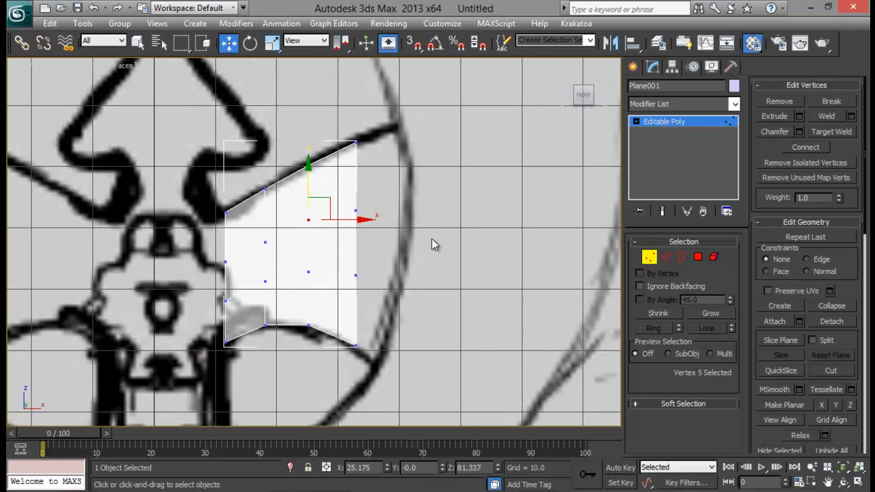
{"action": "left_click_drag", "start_coordinate": [196, 103], "coordinate": [622, 92]}
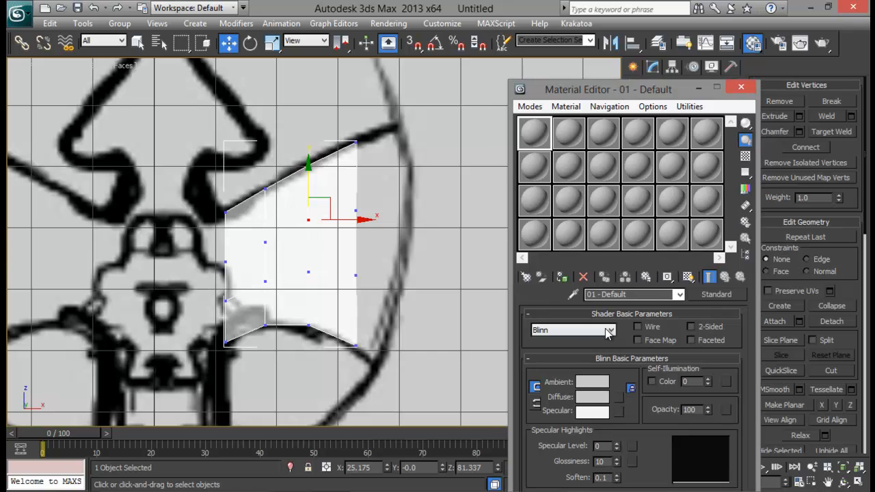
{"action": "left_click", "coordinate": [598, 395]}
{"action": "left_click_drag", "start_coordinate": [389, 125], "coordinate": [400, 99]}
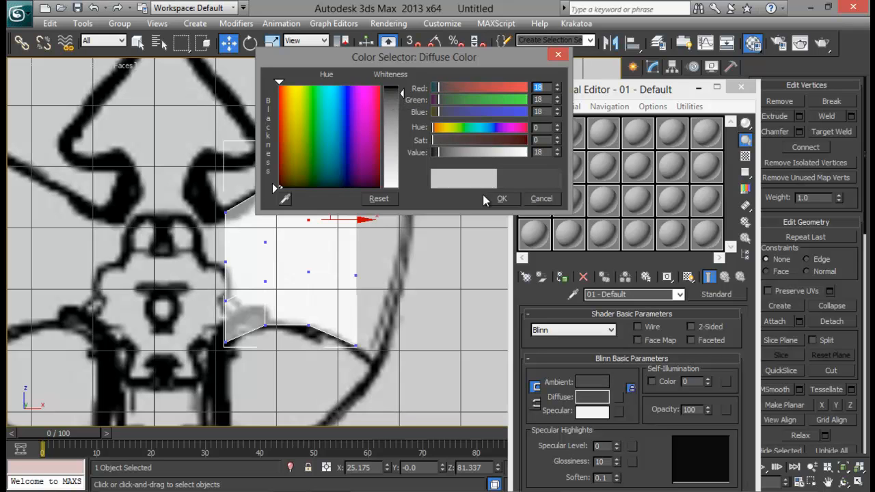
{"action": "left_click", "coordinate": [502, 198]}
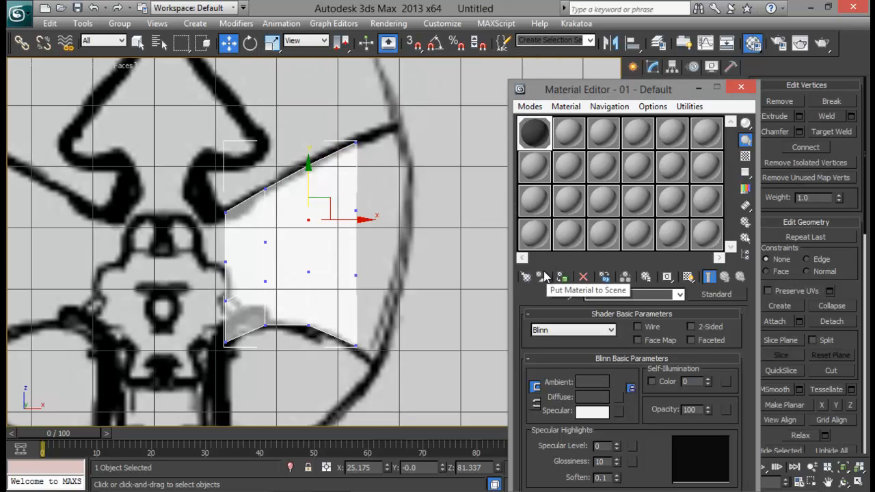
{"action": "left_click", "coordinate": [741, 88]}
- Leave vertex editing and set the plane's object colour to black
{"action": "middle_click_drag", "start_coordinate": [380, 279], "coordinate": [386, 239]}
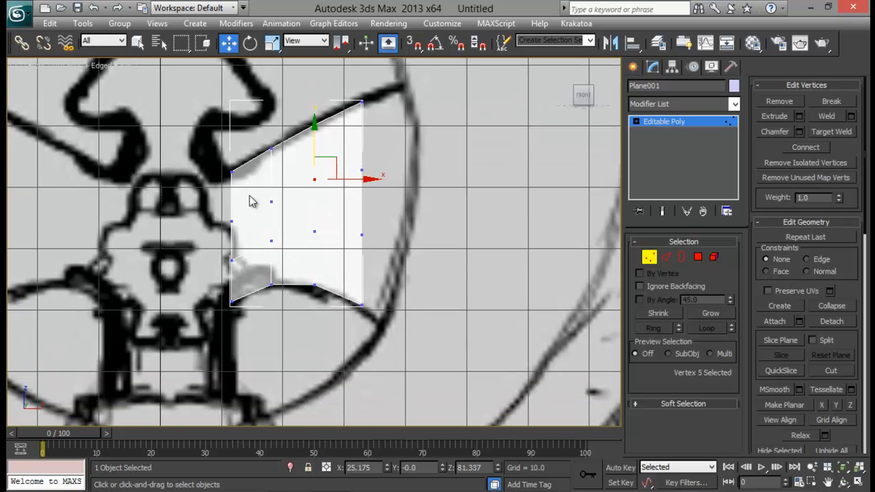
{"action": "middle_click_drag", "start_coordinate": [332, 182], "coordinate": [322, 198]}
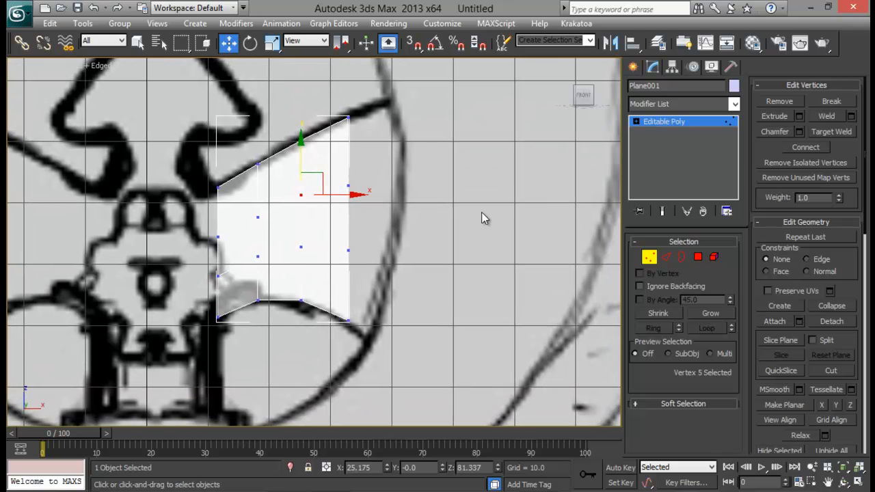
{"action": "left_click", "coordinate": [348, 219]}
{"action": "left_click", "coordinate": [647, 256]}
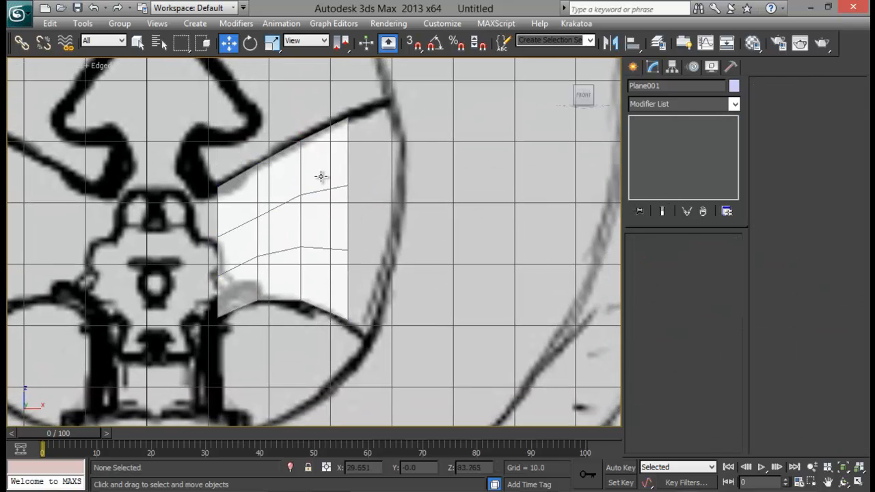
{"action": "left_click", "coordinate": [394, 184]}
{"action": "left_click", "coordinate": [332, 185]}
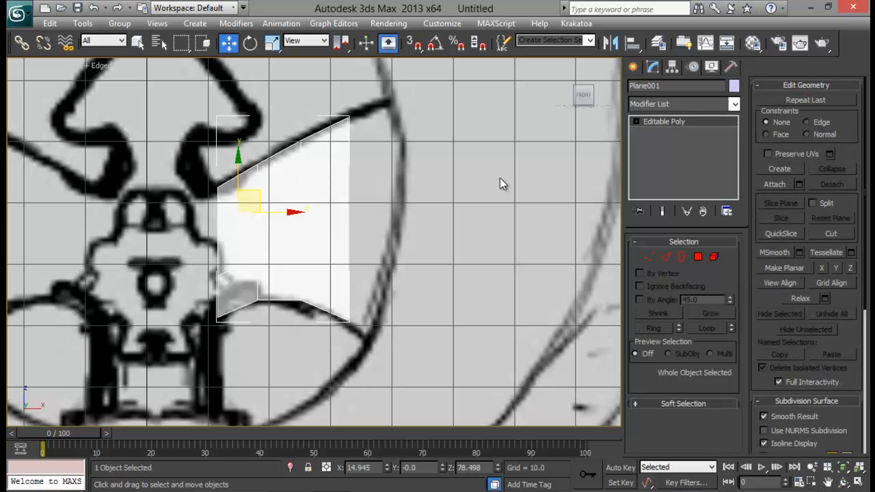
{"action": "left_click", "coordinate": [734, 87]}
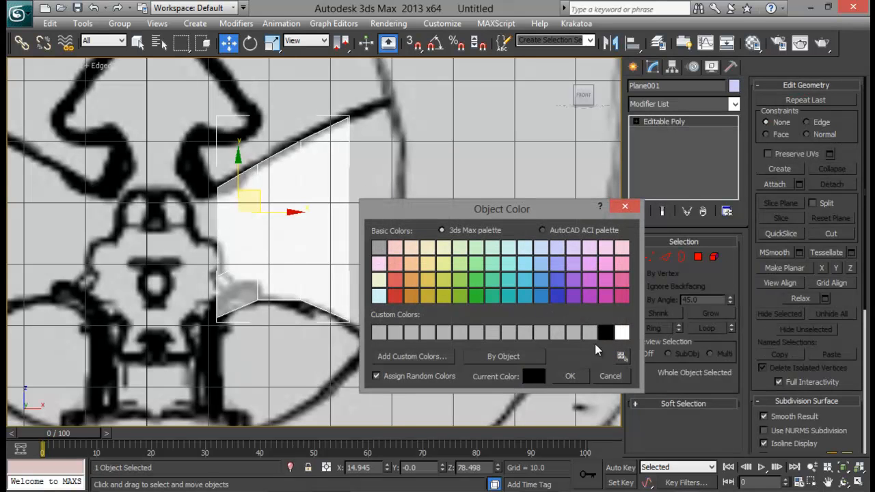
{"action": "left_click", "coordinate": [570, 376]}
{"action": "left_click", "coordinate": [451, 144]}
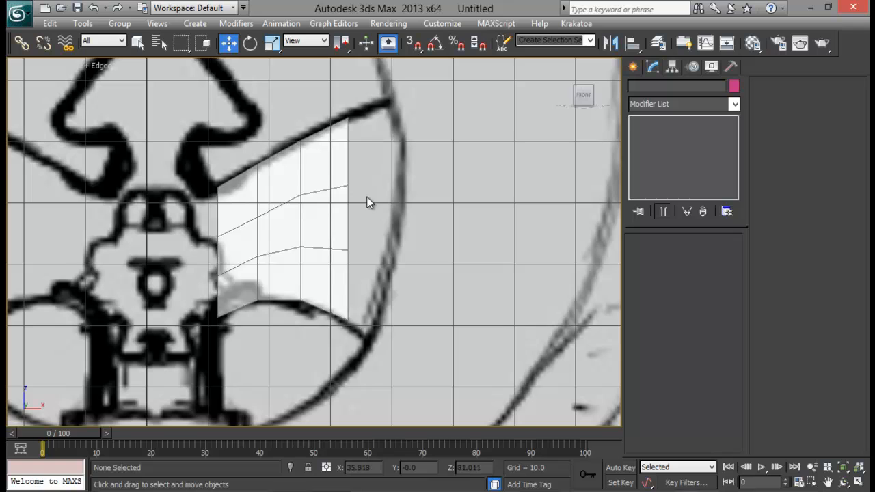
- Raise the mesh's lower inner corner vertex slightly toward the sketch line beside the ornament
{"action": "middle_click_drag", "start_coordinate": [367, 198], "coordinate": [295, 169]}
{"action": "left_click", "coordinate": [222, 193]}
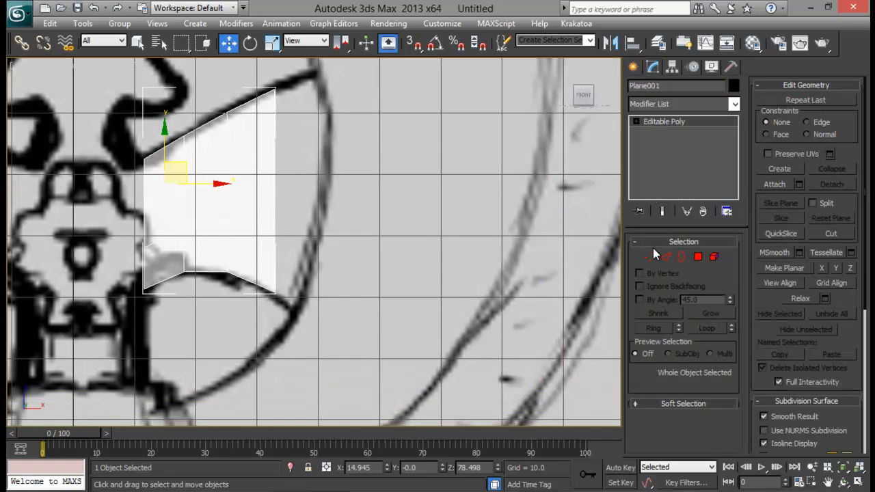
{"action": "left_click", "coordinate": [650, 256]}
{"action": "middle_click_drag", "start_coordinate": [388, 229], "coordinate": [461, 197]}
{"action": "left_click_drag", "start_coordinate": [194, 239], "coordinate": [240, 289]}
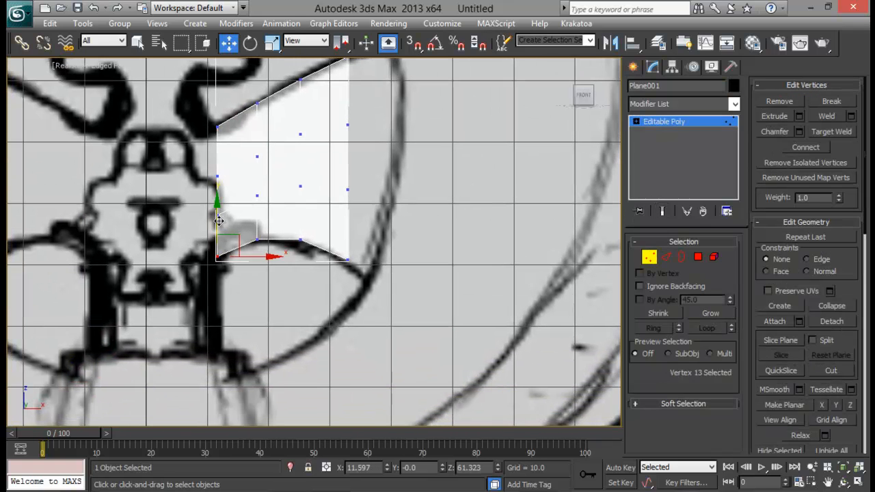
{"action": "left_click_drag", "start_coordinate": [218, 220], "coordinate": [218, 215]}
- Extrude the mesh's three inner border edges about 10.6 units inward to the centre of the ornament
{"action": "scroll", "coordinate": [410, 192], "scroll_direction": "down", "scroll_amount": 3}
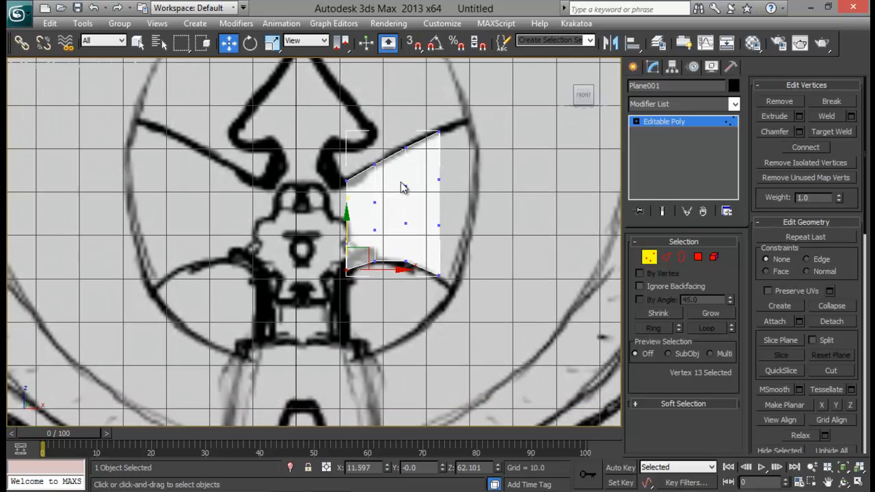
{"action": "left_click", "coordinate": [665, 255]}
{"action": "left_click", "coordinate": [347, 198]}
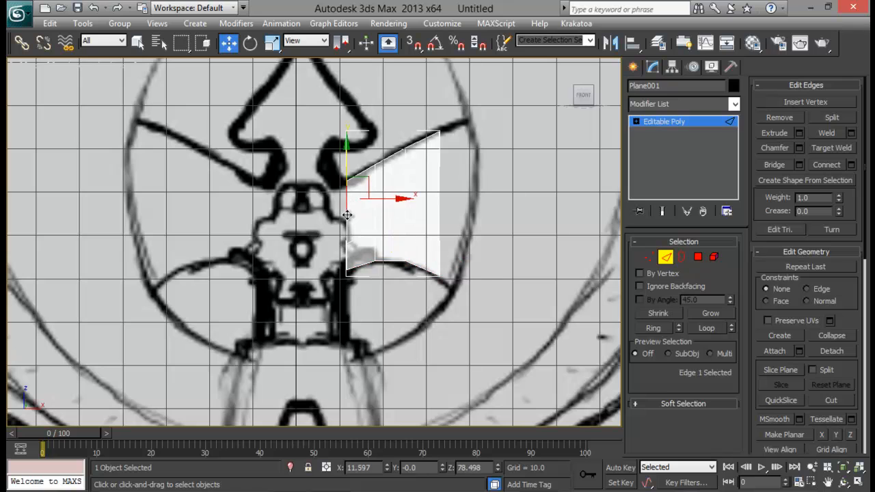
{"action": "left_click", "coordinate": [345, 230], "text": "ctrl"}
{"action": "left_click", "coordinate": [346, 255], "text": "ctrl"}
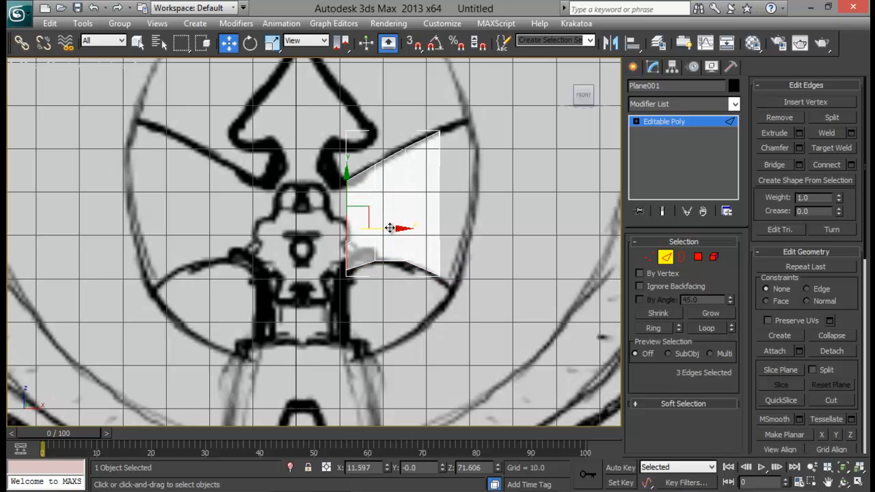
{"action": "left_click_drag", "start_coordinate": [390, 228], "coordinate": [346, 231], "text": "shift"}
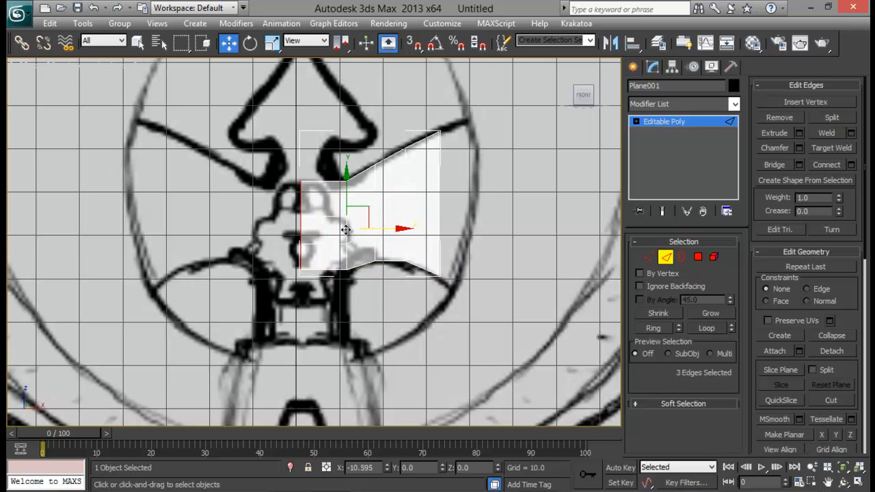
- Scale the four vertices of the new innermost column closer together vertically
{"action": "left_click", "coordinate": [649, 257]}
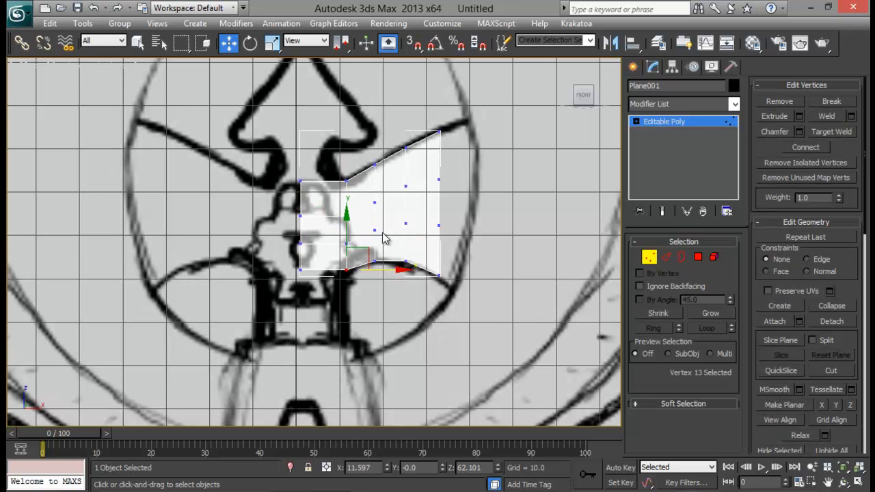
{"action": "scroll", "coordinate": [388, 224], "scroll_direction": "up", "scroll_amount": 3}
{"action": "left_click_drag", "start_coordinate": [266, 104], "coordinate": [353, 361]}
{"action": "key", "text": "r"}
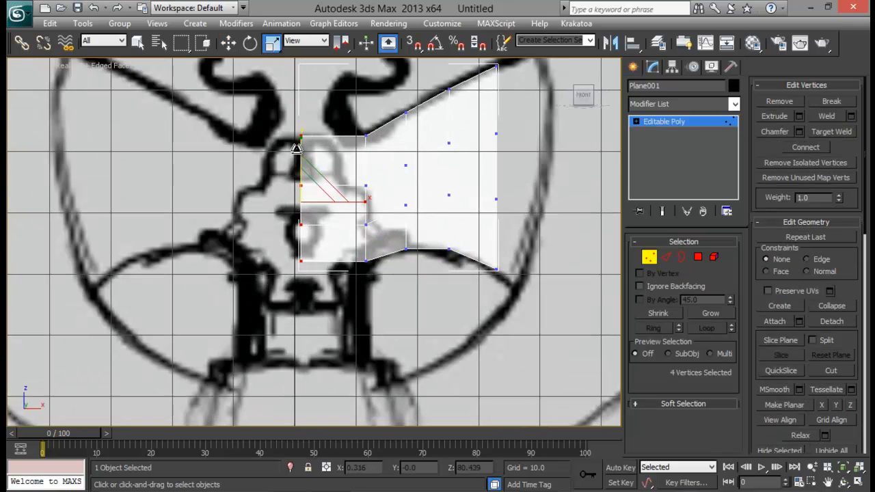
{"action": "left_click_drag", "start_coordinate": [301, 145], "coordinate": [302, 158]}
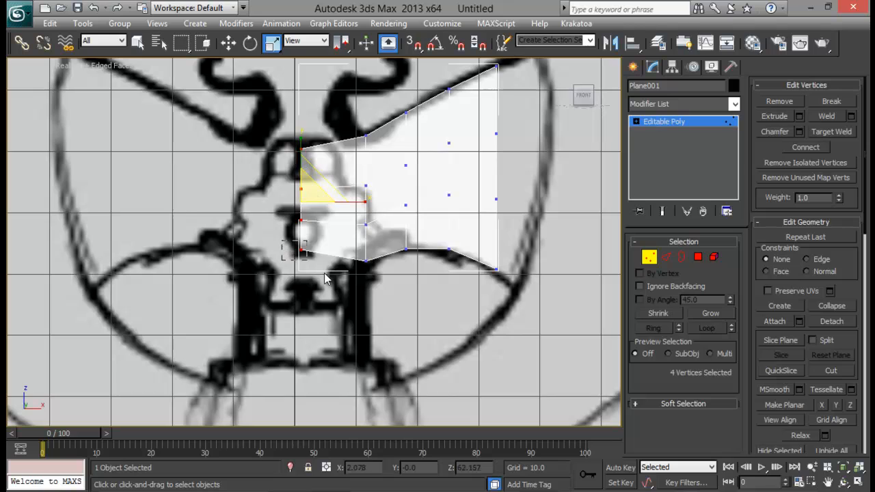
- Lower the bottom two vertices of the innermost column and shift the whole column slightly outward to about X 1.56
{"action": "key", "text": "w"}
{"action": "left_click", "coordinate": [301, 250]}
{"action": "left_click_drag", "start_coordinate": [301, 210], "coordinate": [302, 223]}
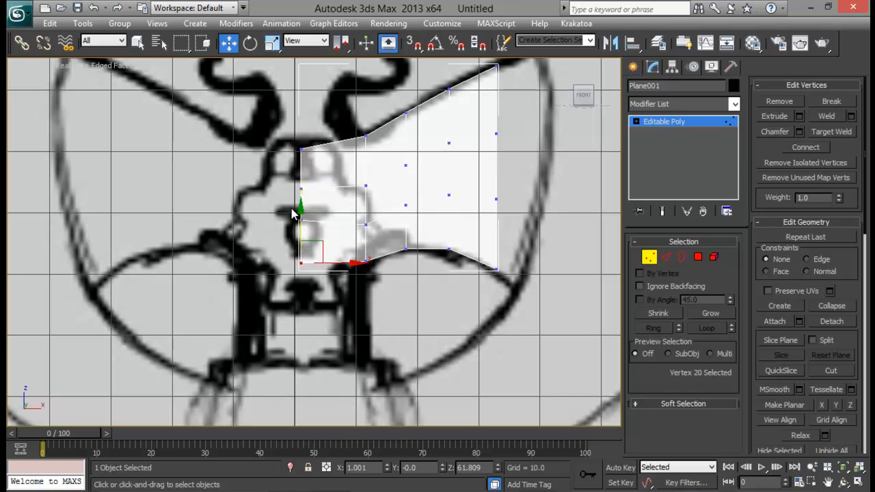
{"action": "left_click", "coordinate": [301, 220]}
{"action": "mouse_move", "coordinate": [301, 185]}
{"action": "left_mouse_down"}
{"action": "mouse_move", "coordinate": [278, 194]}
{"action": "mouse_move", "coordinate": [312, 197]}
{"action": "left_mouse_up"}
{"action": "left_click", "coordinate": [301, 149]}
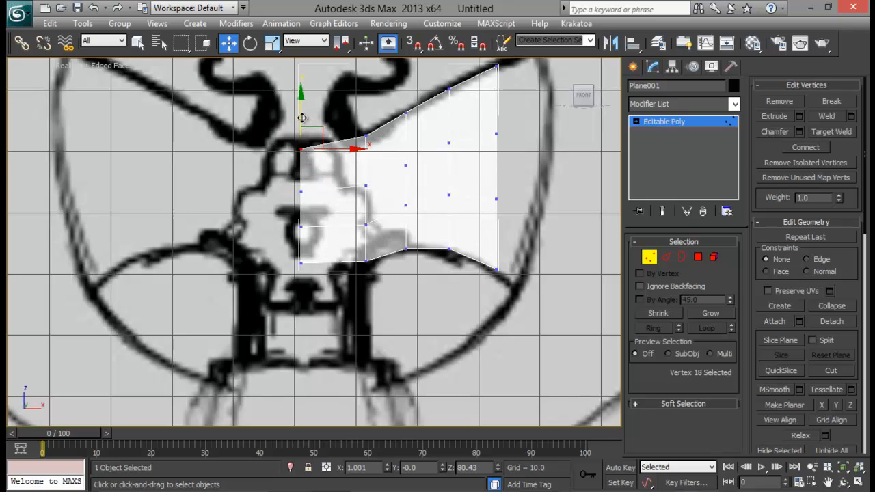
{"action": "left_click_drag", "start_coordinate": [260, 135], "coordinate": [307, 328]}
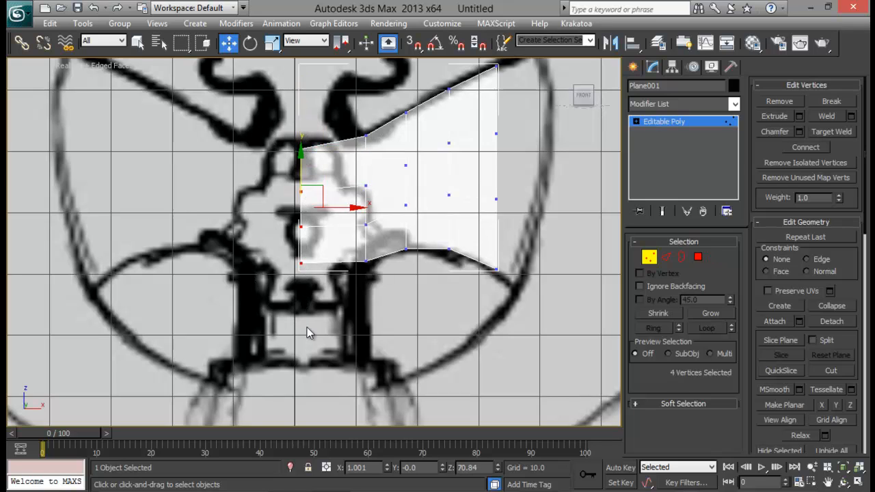
{"action": "left_click_drag", "start_coordinate": [335, 210], "coordinate": [339, 209]}
- Extrude the mesh's three outer border edges about 12.3 units outward, past the sketched inner curve
{"action": "middle_click_drag", "start_coordinate": [385, 201], "coordinate": [239, 130]}
{"action": "scroll", "coordinate": [241, 227], "scroll_direction": "down", "scroll_amount": 3}
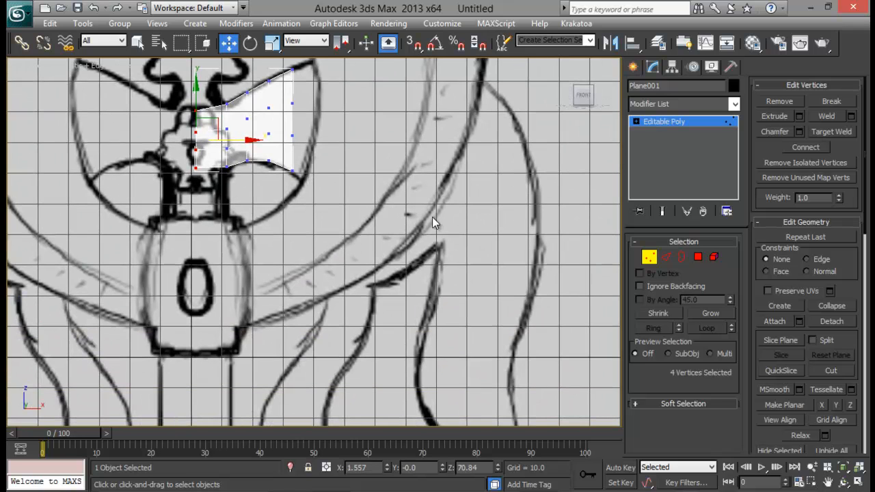
{"action": "left_click", "coordinate": [666, 257]}
{"action": "middle_click_drag", "start_coordinate": [281, 98], "coordinate": [296, 157]}
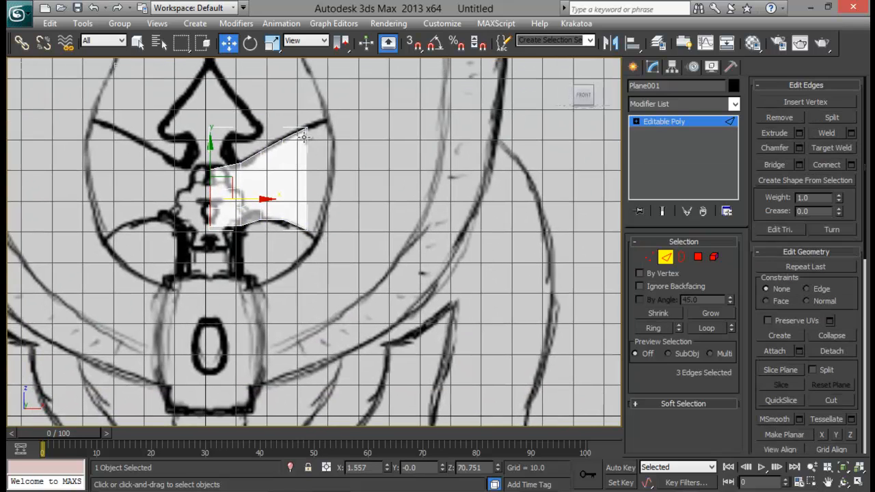
{"action": "left_click", "coordinate": [303, 137]}
{"action": "left_click", "coordinate": [307, 181], "text": "ctrl"}
{"action": "left_click", "coordinate": [306, 210], "text": "ctrl"}
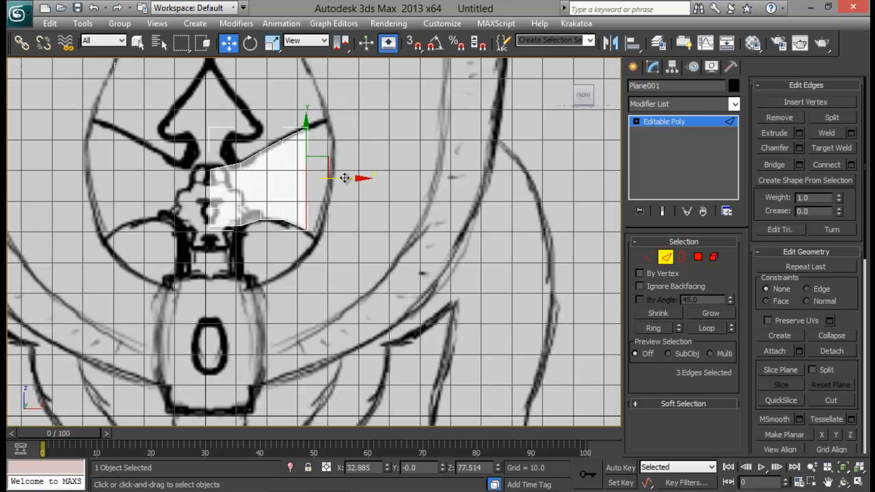
{"action": "left_click_drag", "start_coordinate": [345, 177], "coordinate": [383, 193], "text": "shift"}
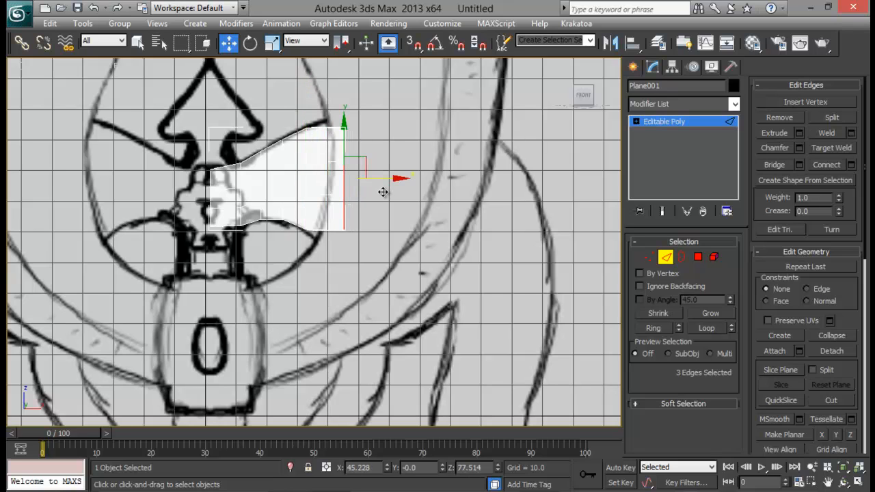
- Raise the new outer column's top corner vertex along the sketch line and move its bottom corner to about X 39.9, Z 52.7
{"action": "left_click", "coordinate": [649, 257]}
{"action": "middle_click_drag", "start_coordinate": [375, 119], "coordinate": [372, 170]}
{"action": "left_click", "coordinate": [341, 178]}
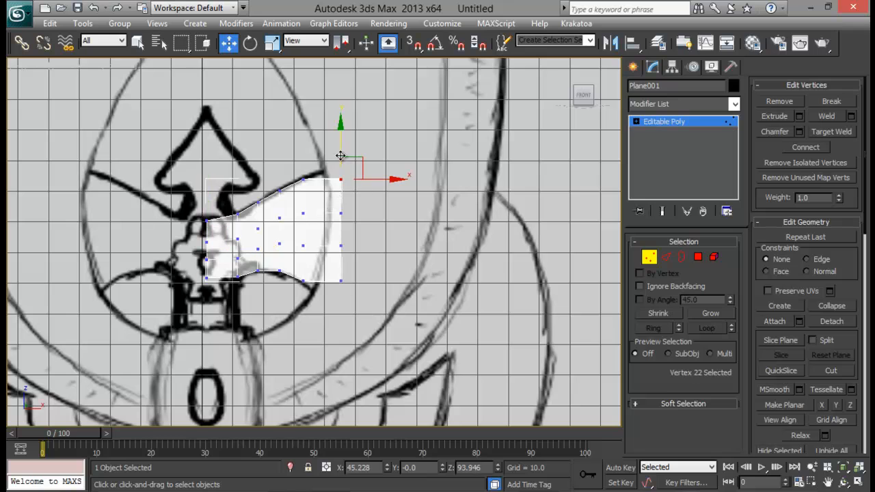
{"action": "left_click_drag", "start_coordinate": [342, 137], "coordinate": [341, 123]}
{"action": "left_click_drag", "start_coordinate": [356, 311], "coordinate": [356, 309]}
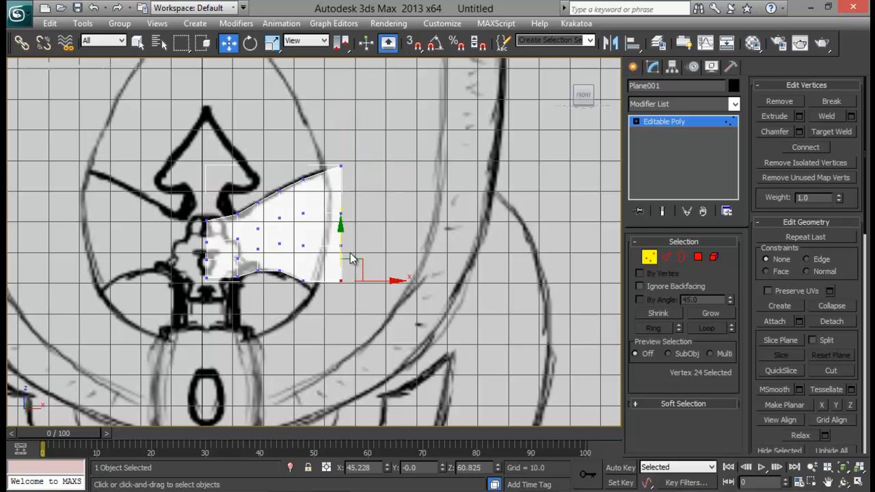
{"action": "left_click_drag", "start_coordinate": [355, 258], "coordinate": [343, 286]}
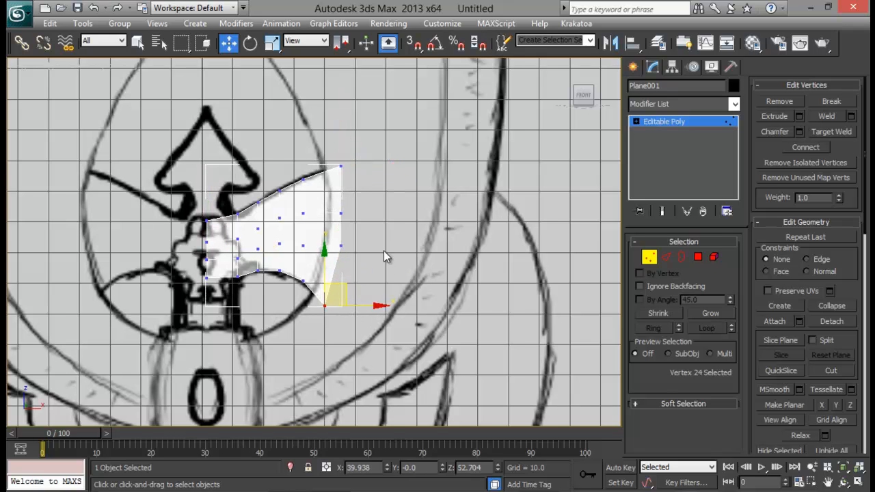
- Move the outer column's lower middle vertex inward to about X 40.8, Z 70 to straighten the outer border
{"action": "middle_click_drag", "start_coordinate": [383, 250], "coordinate": [352, 156]}
{"action": "left_click", "coordinate": [309, 156]}
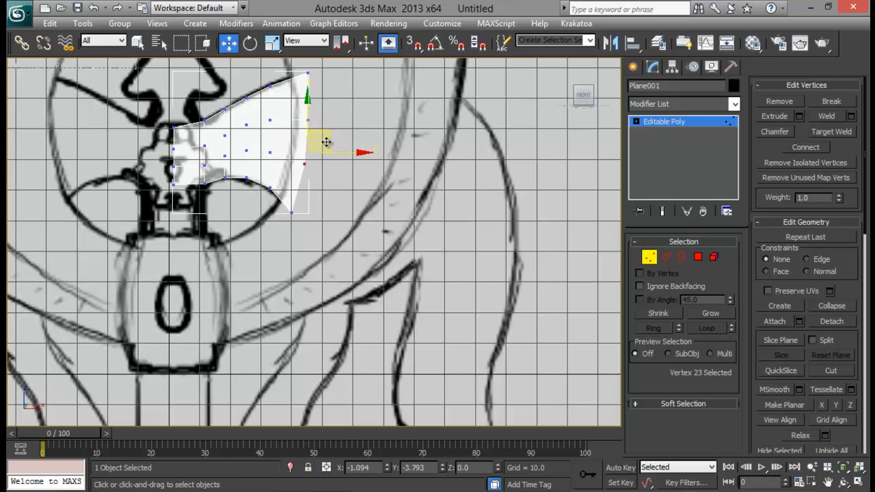
{"action": "left_click_drag", "start_coordinate": [322, 140], "coordinate": [296, 140]}
{"action": "left_click_drag", "start_coordinate": [329, 102], "coordinate": [321, 96]}
{"action": "left_click", "coordinate": [301, 164]}
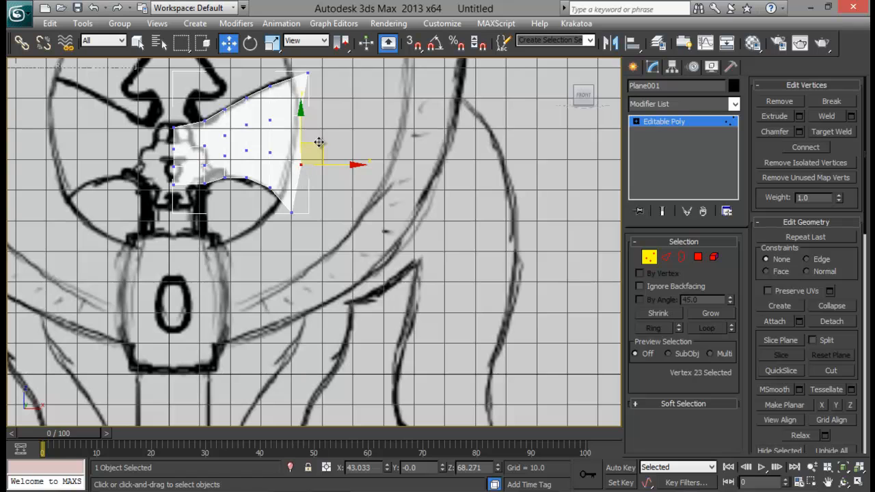
{"action": "left_click_drag", "start_coordinate": [318, 143], "coordinate": [316, 141]}
{"action": "mouse_move", "coordinate": [316, 141]}
{"action": "middle_mouse_down"}
{"action": "mouse_move", "coordinate": [325, 171]}
{"action": "mouse_move", "coordinate": [299, 180]}
{"action": "middle_mouse_up"}
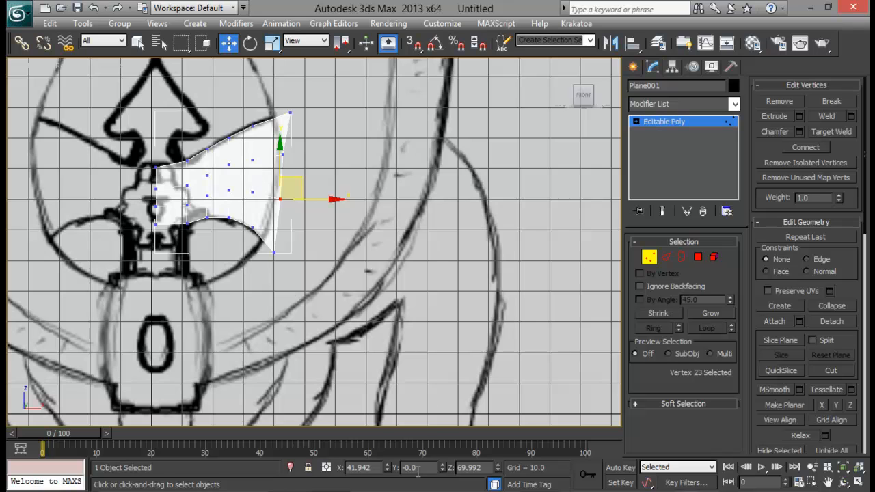
{"action": "mouse_move", "coordinate": [369, 278]}
{"action": "middle_mouse_down"}
{"action": "mouse_move", "coordinate": [442, 177]}
{"action": "mouse_move", "coordinate": [455, 250]}
{"action": "middle_mouse_up"}
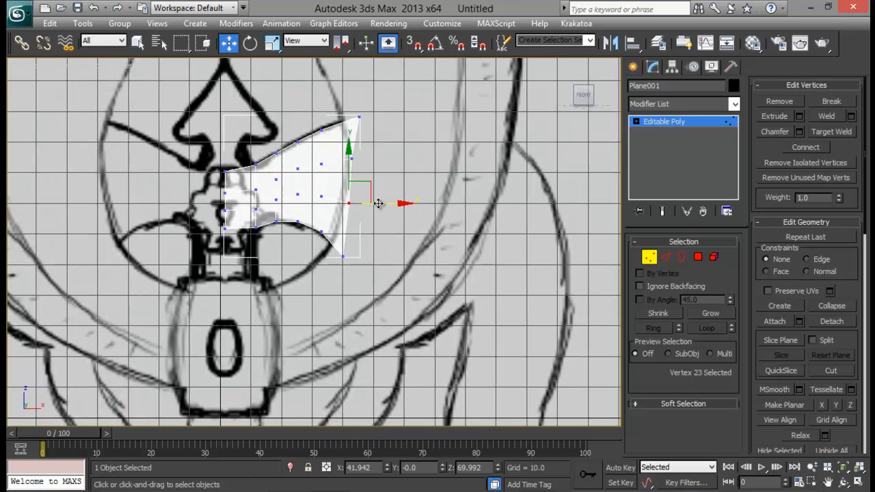
{"action": "left_click_drag", "start_coordinate": [378, 204], "coordinate": [376, 204]}
- Extrude the outer border edges into three more columns reaching outward and down to the large blade's outer outline
{"action": "key", "text": "2"}
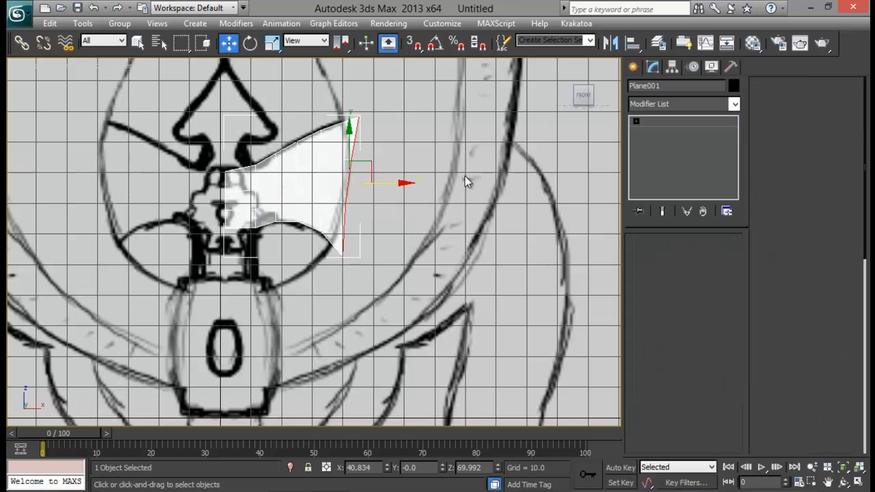
{"action": "left_click_drag", "start_coordinate": [368, 164], "coordinate": [503, 226], "text": "shift"}
{"action": "left_click", "coordinate": [650, 256]}
{"action": "middle_click_drag", "start_coordinate": [384, 59], "coordinate": [387, 91]}
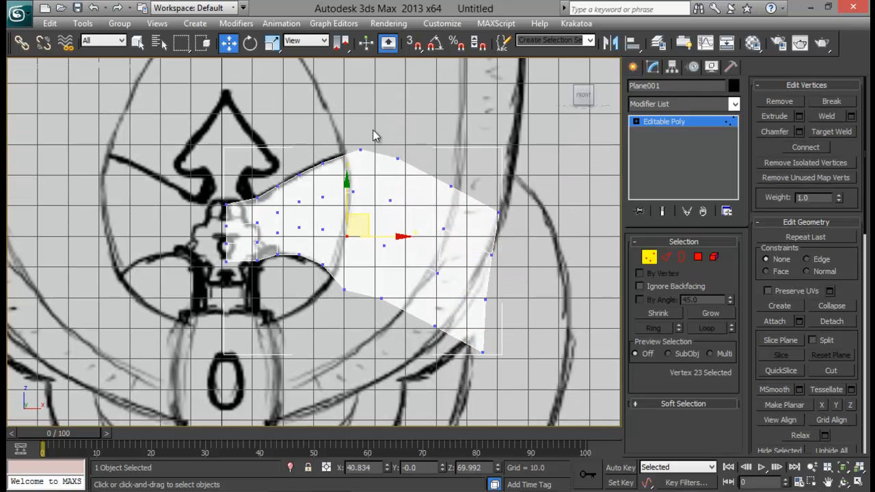
- Raise the upper border vertices of the three new columns into a smooth curve, placing the outer corner on the blade outline
{"action": "left_click", "coordinate": [398, 158]}
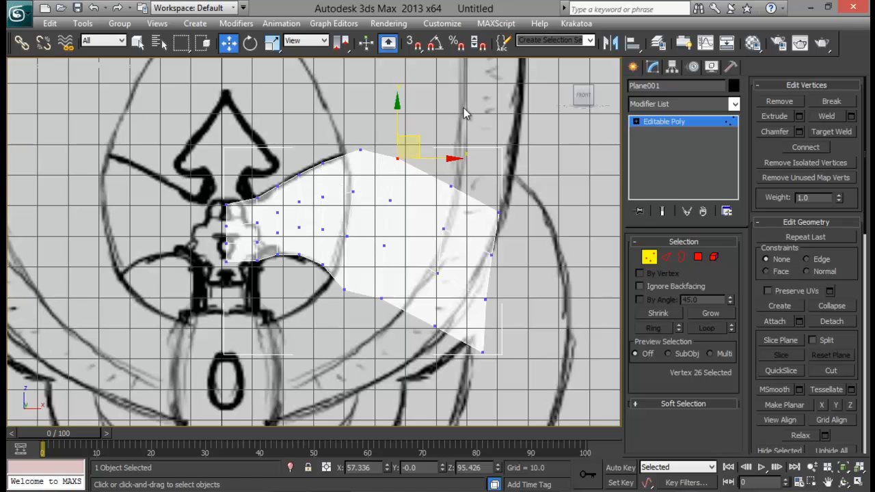
{"action": "scroll", "coordinate": [458, 113], "scroll_direction": "down", "scroll_amount": 4}
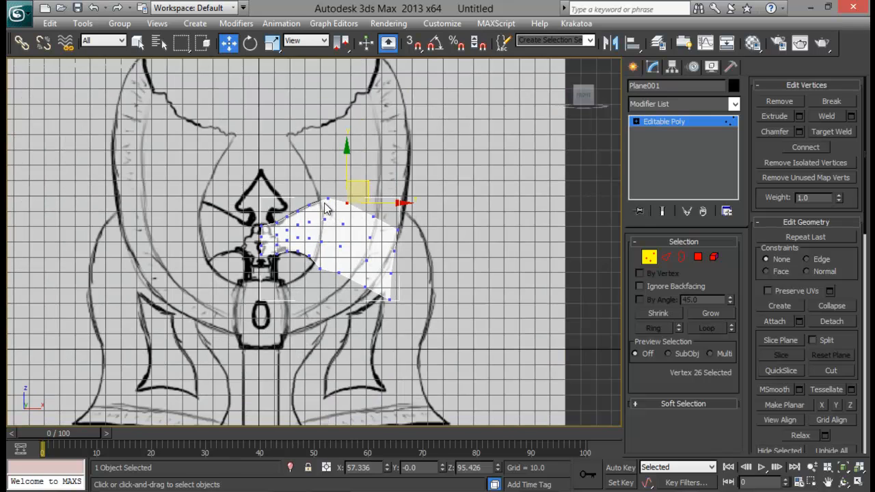
{"action": "scroll", "coordinate": [421, 223], "scroll_direction": "up", "scroll_amount": 5}
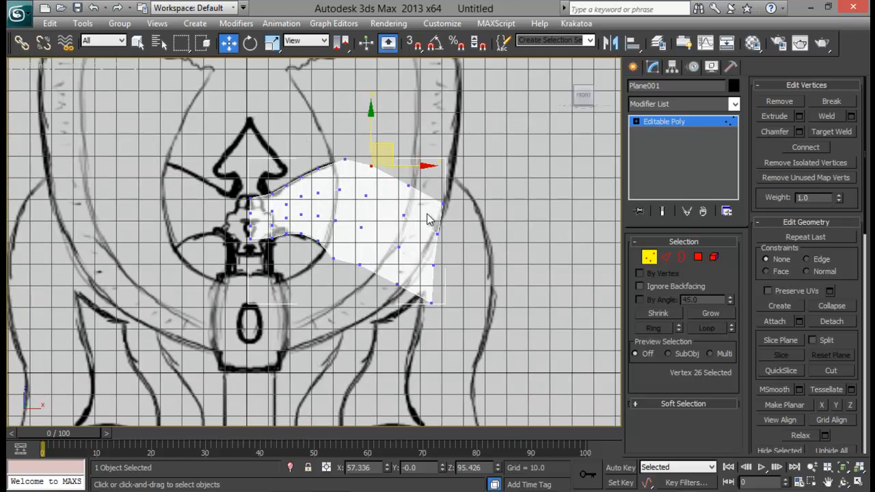
{"action": "left_click_drag", "start_coordinate": [377, 217], "coordinate": [387, 199]}
{"action": "left_click", "coordinate": [457, 287]}
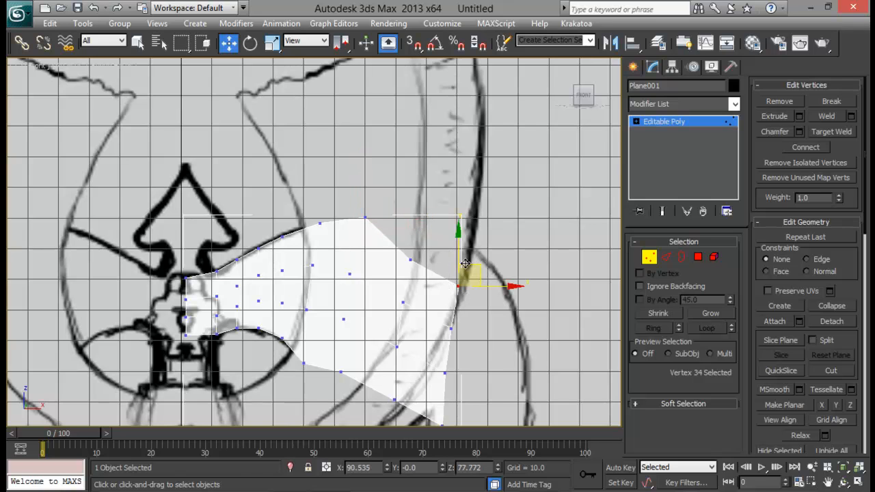
{"action": "left_click_drag", "start_coordinate": [472, 269], "coordinate": [485, 230]}
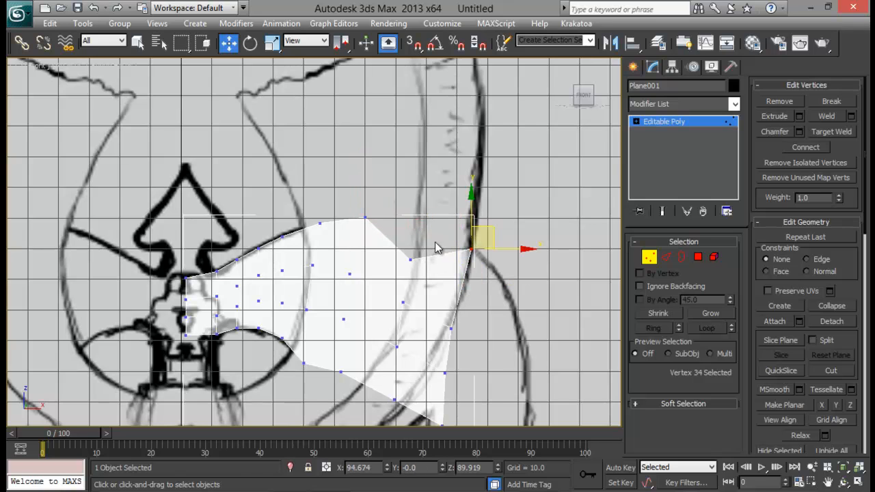
{"action": "left_click", "coordinate": [410, 259]}
{"action": "left_click_drag", "start_coordinate": [430, 240], "coordinate": [446, 203]}
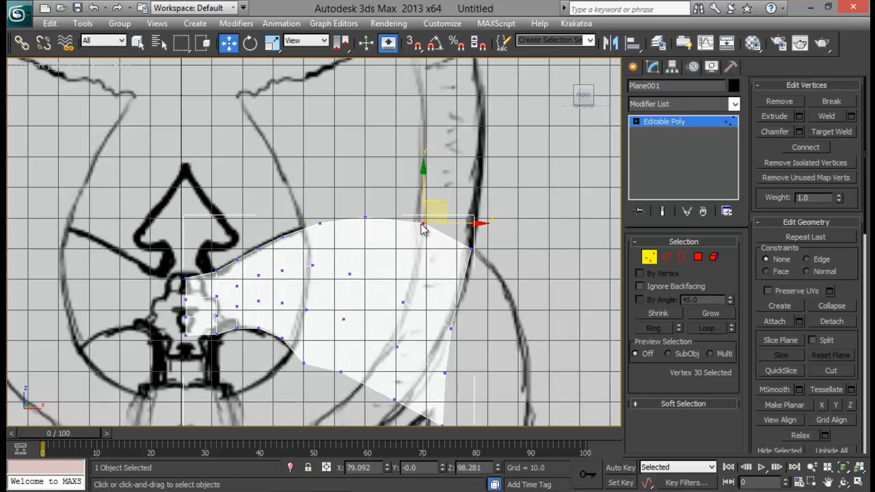
- Move the second new column's upper interior vertex up and inward, and shift its top border vertex inward to about X 76
{"action": "middle_click_drag", "start_coordinate": [445, 191], "coordinate": [411, 114]}
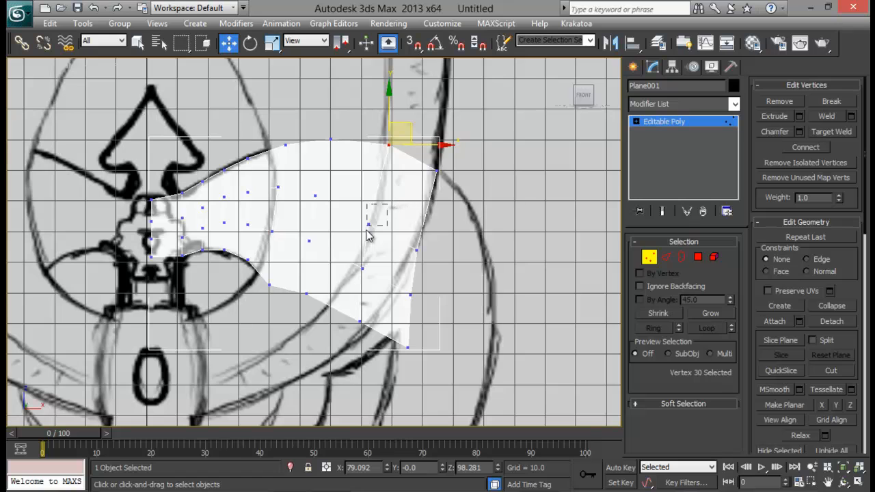
{"action": "left_click_drag", "start_coordinate": [366, 231], "coordinate": [362, 233]}
{"action": "left_click_drag", "start_coordinate": [389, 203], "coordinate": [383, 185]}
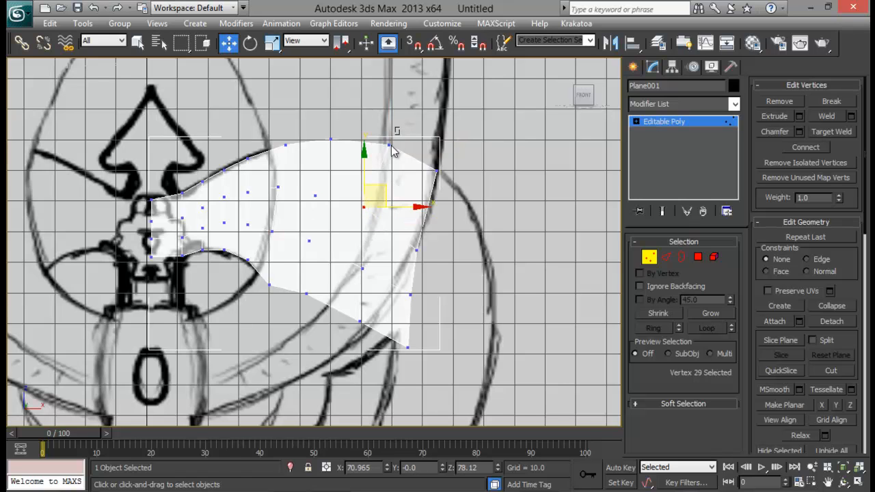
{"action": "left_click_drag", "start_coordinate": [392, 146], "coordinate": [382, 150]}
{"action": "left_click_drag", "start_coordinate": [410, 125], "coordinate": [401, 125]}
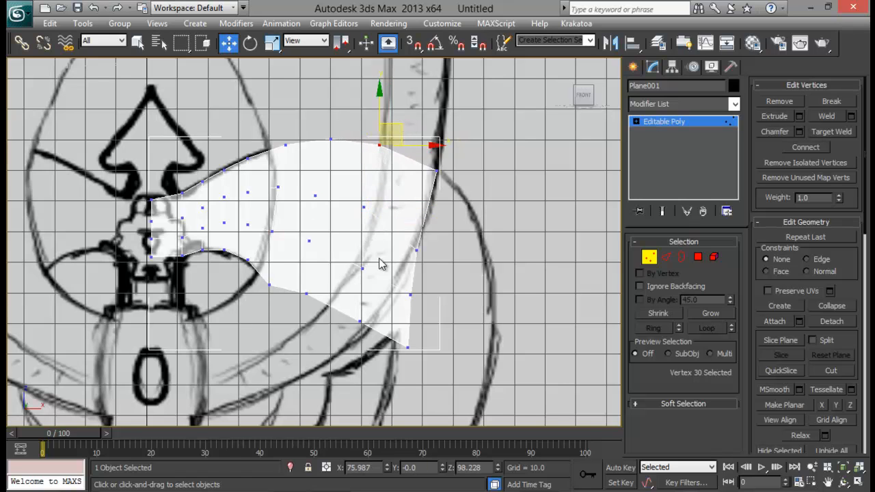
- Pull the lower border vertices of the first two new columns down and inward toward the blade's lower sketch lines
{"action": "middle_click_drag", "start_coordinate": [355, 314], "coordinate": [376, 281]}
{"action": "left_click_drag", "start_coordinate": [392, 280], "coordinate": [377, 309]}
{"action": "middle_click_drag", "start_coordinate": [362, 342], "coordinate": [418, 282]}
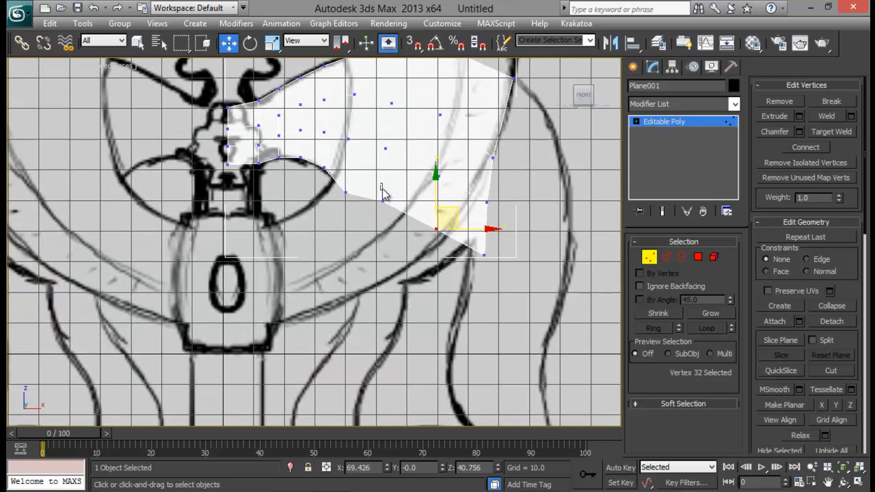
{"action": "left_click", "coordinate": [383, 199]}
{"action": "left_click_drag", "start_coordinate": [391, 193], "coordinate": [379, 217]}
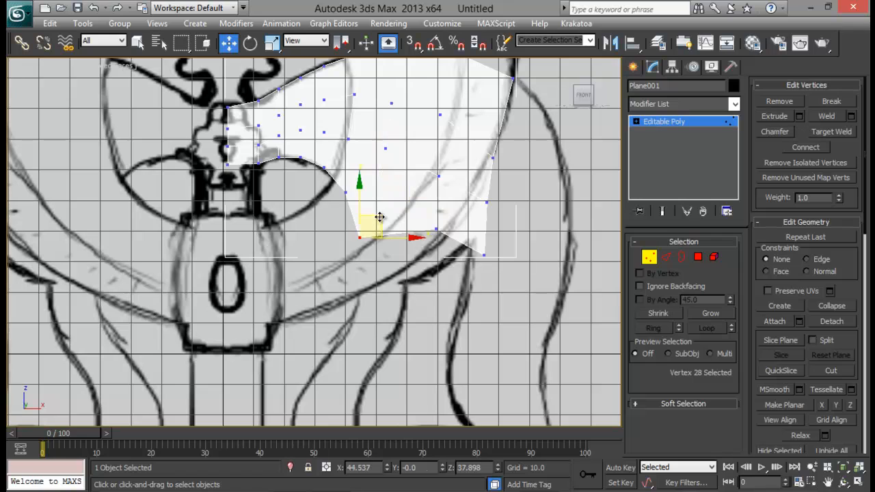
{"action": "left_click", "coordinate": [436, 229]}
{"action": "left_click_drag", "start_coordinate": [453, 215], "coordinate": [383, 260]}
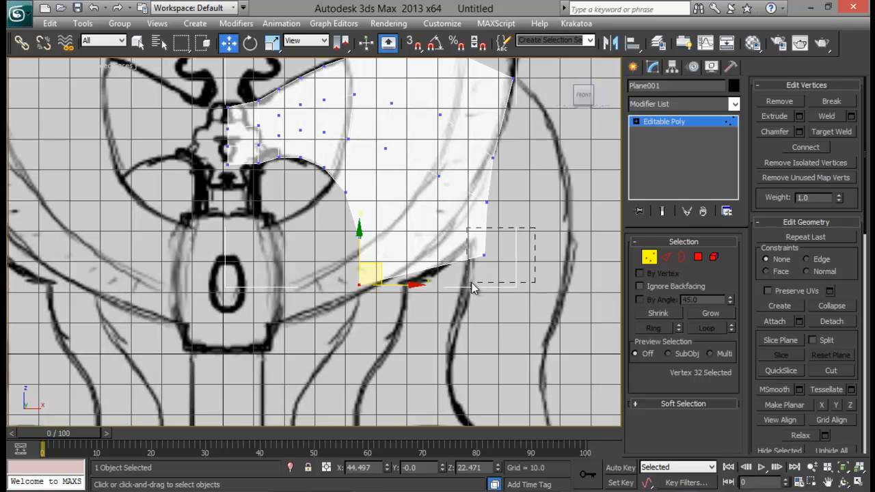
- Pull the lower border vertices inward toward the blade's lower outline, placing the bottom corner vertex at about X 44, Z 20
{"action": "left_click_drag", "start_coordinate": [472, 283], "coordinate": [462, 283]}
{"action": "left_click_drag", "start_coordinate": [492, 240], "coordinate": [471, 245]}
{"action": "left_click_drag", "start_coordinate": [409, 262], "coordinate": [415, 254]}
{"action": "left_click_drag", "start_coordinate": [354, 269], "coordinate": [378, 273]}
{"action": "left_click_drag", "start_coordinate": [500, 188], "coordinate": [474, 223]}
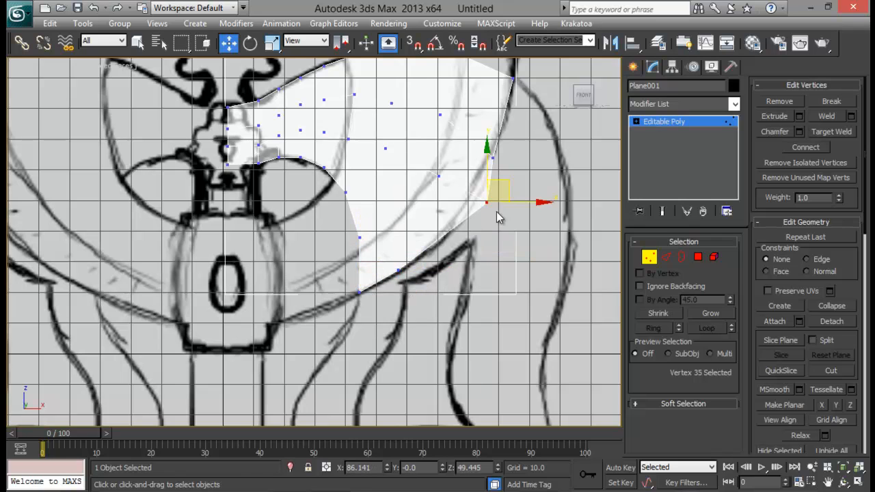
{"action": "left_click_drag", "start_coordinate": [508, 179], "coordinate": [487, 181]}
- Align the two outer border vertices with the blade's curved outline, and shift the neighbouring lower interior vertex inward to about X 62
{"action": "middle_click_drag", "start_coordinate": [507, 247], "coordinate": [458, 294]}
{"action": "left_click_drag", "start_coordinate": [465, 193], "coordinate": [436, 215]}
{"action": "left_click_drag", "start_coordinate": [466, 182], "coordinate": [465, 187]}
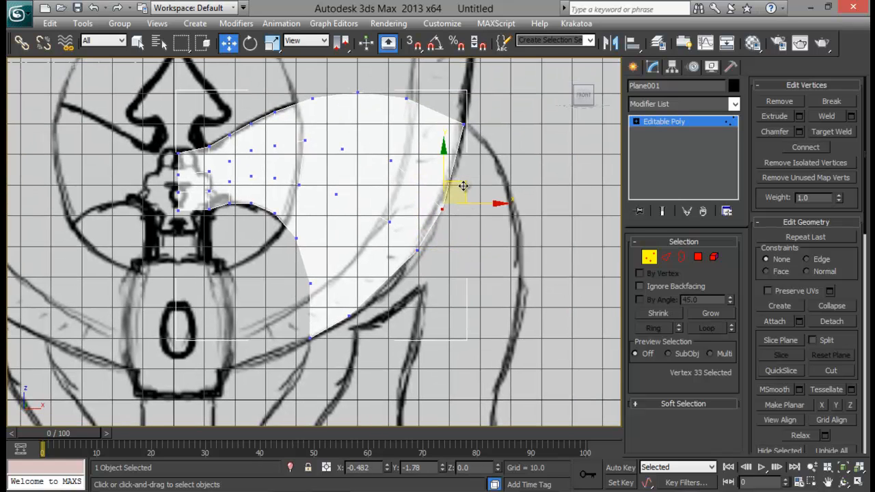
{"action": "left_click_drag", "start_coordinate": [447, 238], "coordinate": [419, 257]}
{"action": "left_click_drag", "start_coordinate": [404, 199], "coordinate": [385, 239]}
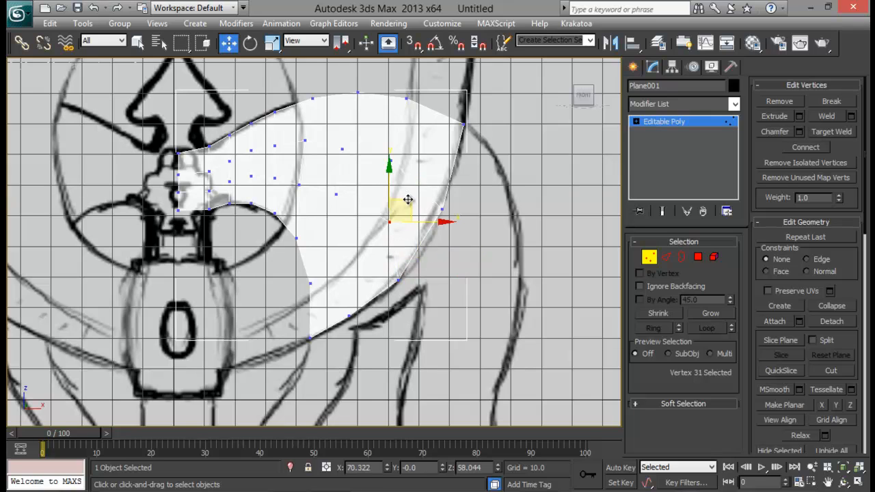
{"action": "left_click_drag", "start_coordinate": [408, 199], "coordinate": [383, 199]}
- Raise the two lowest inner-curve vertices and make the next outline vertex the bottom corner at about X 45, Z 17
{"action": "left_click_drag", "start_coordinate": [305, 274], "coordinate": [321, 302]}
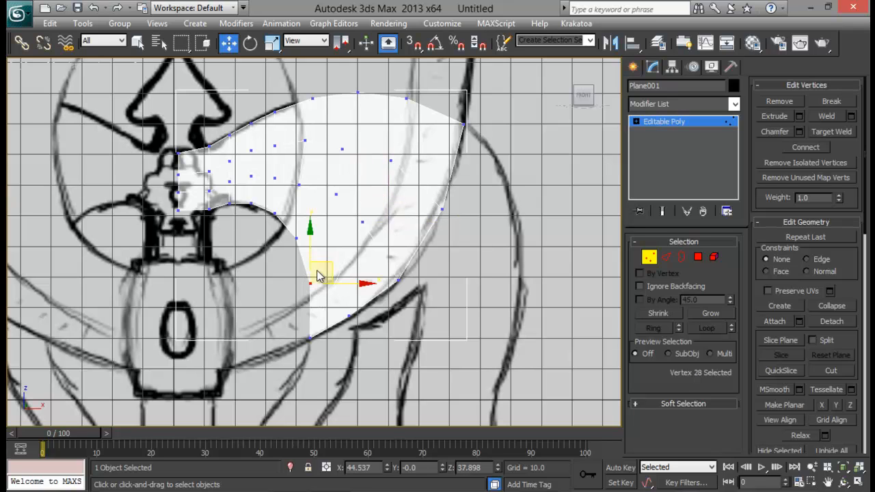
{"action": "left_click_drag", "start_coordinate": [329, 256], "coordinate": [324, 234]}
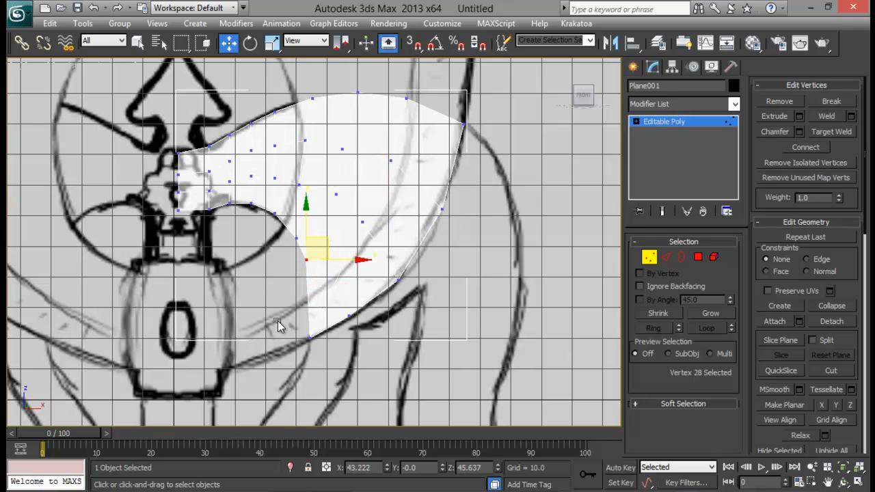
{"action": "left_click", "coordinate": [309, 338]}
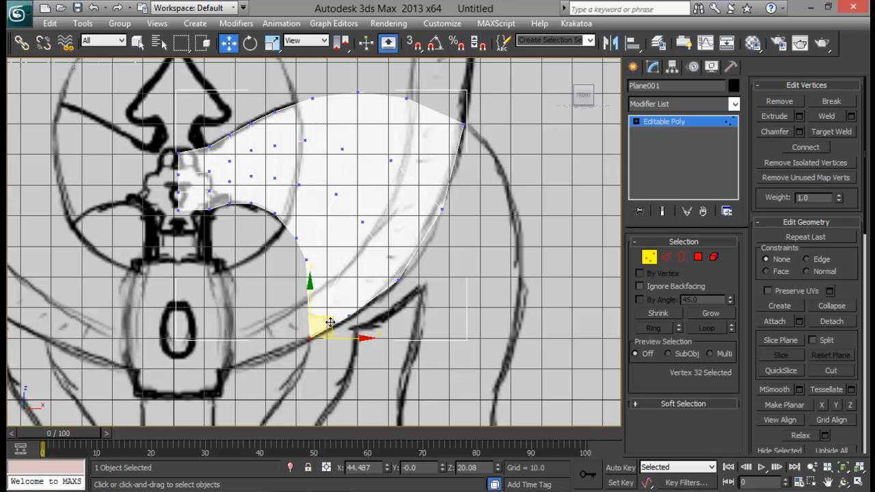
{"action": "mouse_move", "coordinate": [328, 319]}
{"action": "left_mouse_down"}
{"action": "mouse_move", "coordinate": [336, 289]}
{"action": "mouse_move", "coordinate": [346, 289]}
{"action": "mouse_move", "coordinate": [345, 320]}
{"action": "mouse_move", "coordinate": [332, 327]}
{"action": "left_mouse_up"}
{"action": "left_click", "coordinate": [349, 316]}
{"action": "scroll", "coordinate": [332, 328], "scroll_direction": "up", "scroll_amount": 3}
{"action": "scroll", "coordinate": [440, 283], "scroll_direction": "down", "scroll_amount": 3}
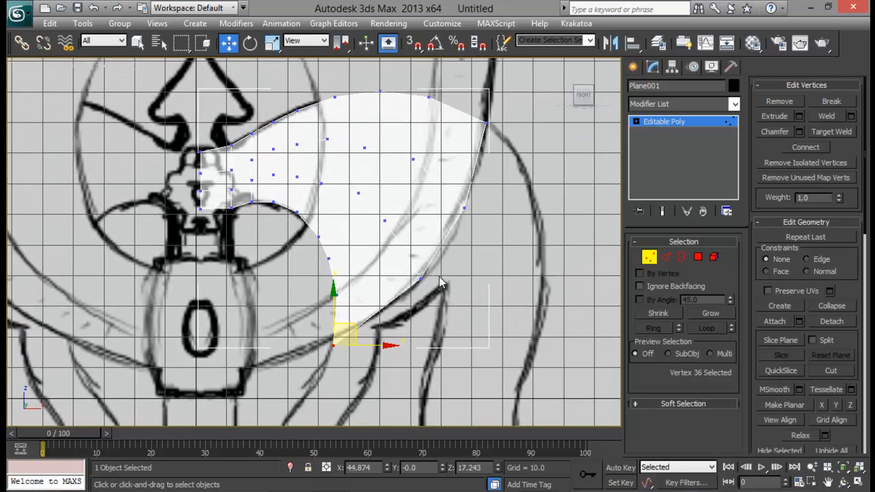
- Slide the lower outline vertex down and inward along the sketch curve, and lower the interior vertex above it
{"action": "left_click", "coordinate": [421, 279]}
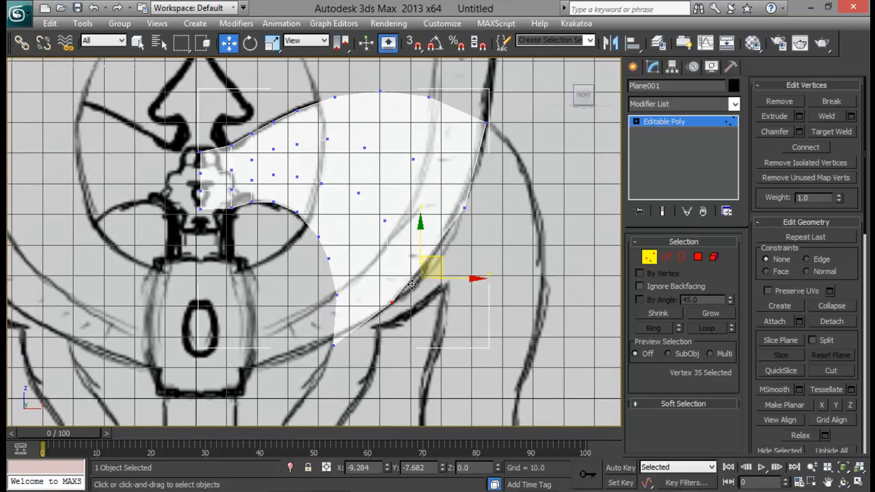
{"action": "left_click_drag", "start_coordinate": [443, 258], "coordinate": [419, 284]}
{"action": "left_click_drag", "start_coordinate": [395, 203], "coordinate": [381, 251]}
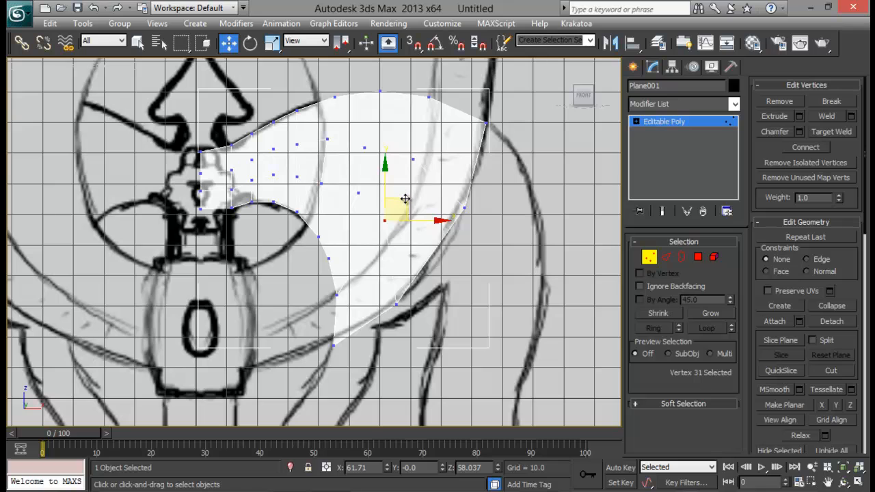
{"action": "left_click_drag", "start_coordinate": [406, 199], "coordinate": [400, 227]}
- Lower the two remaining lower interior vertices and set the inner-curve vertex beside them to about X 35, Z 58
{"action": "left_click", "coordinate": [360, 192]}
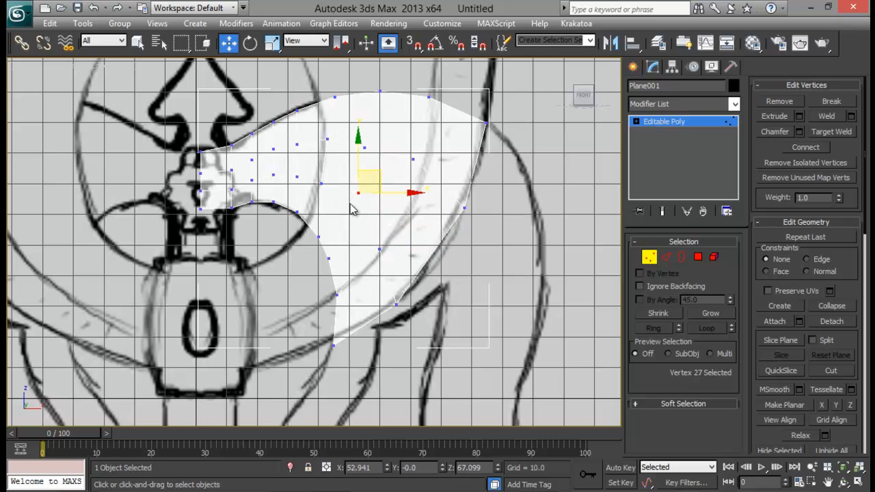
{"action": "left_click_drag", "start_coordinate": [374, 176], "coordinate": [377, 195]}
{"action": "left_click", "coordinate": [321, 183]}
{"action": "left_click_drag", "start_coordinate": [344, 168], "coordinate": [323, 199]}
{"action": "left_click", "coordinate": [296, 211]}
{"action": "middle_click_drag", "start_coordinate": [374, 277], "coordinate": [354, 295]}
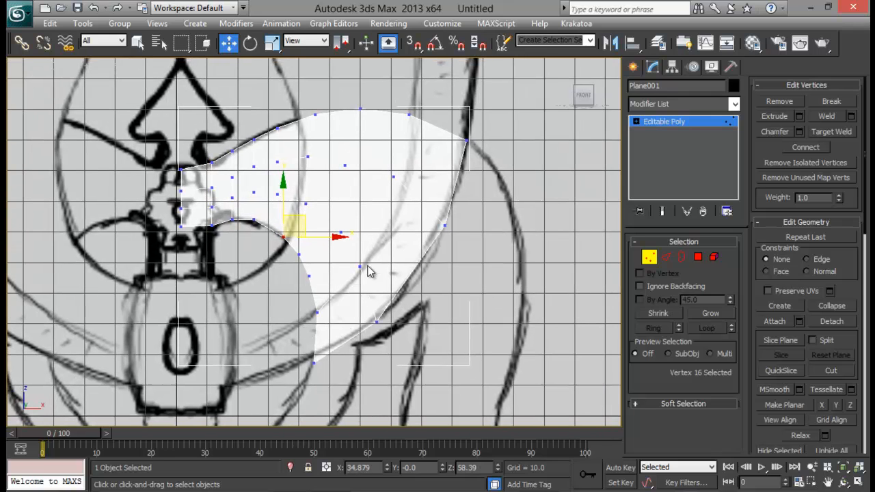
- Move the lower outline vertex to about X 59, Z 26 and the bottom corner to about X 44, Z 20
{"action": "left_click", "coordinate": [393, 178]}
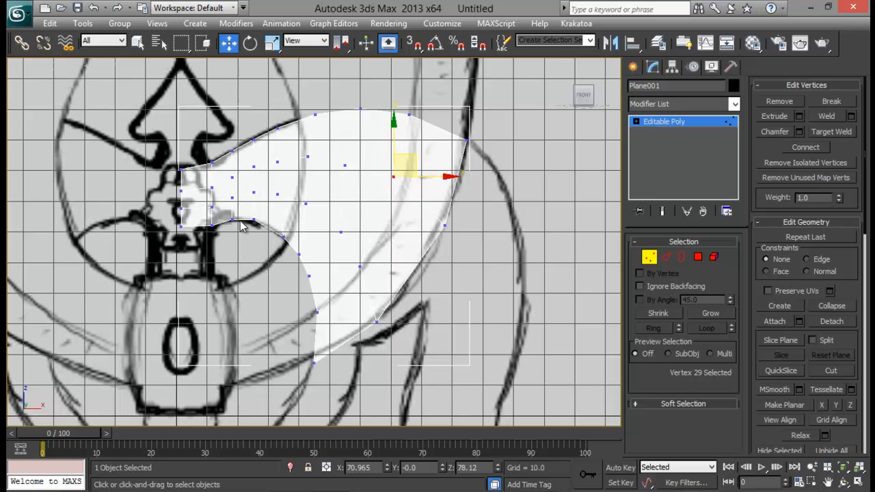
{"action": "middle_click_drag", "start_coordinate": [311, 249], "coordinate": [313, 162]}
{"action": "scroll", "coordinate": [334, 249], "scroll_direction": "down", "scroll_amount": 2}
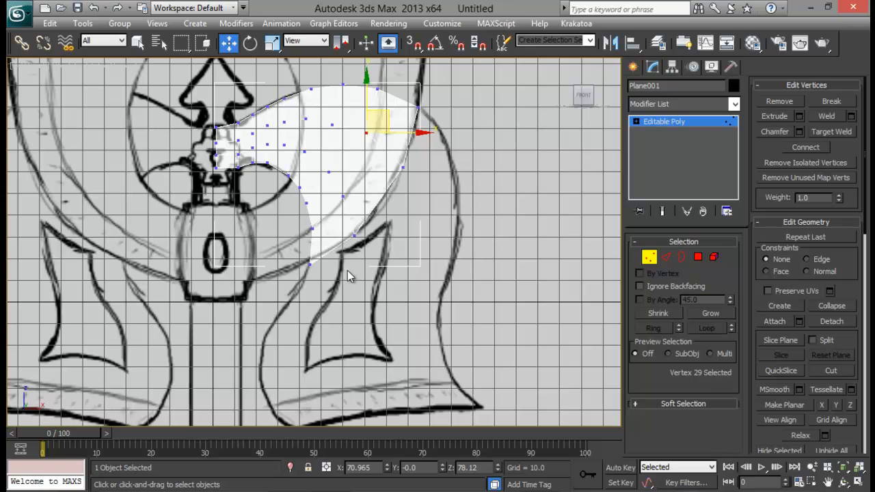
{"action": "scroll", "coordinate": [349, 275], "scroll_direction": "up", "scroll_amount": 2}
{"action": "left_click_drag", "start_coordinate": [384, 337], "coordinate": [387, 337]}
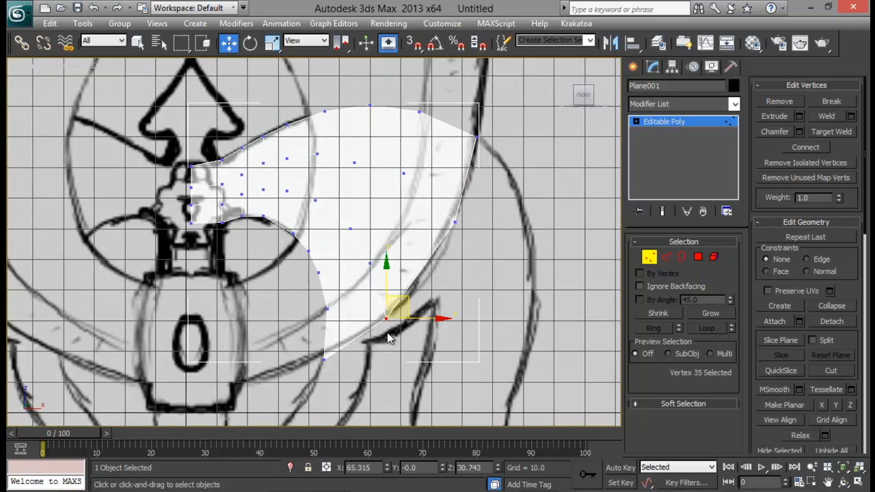
{"action": "left_click_drag", "start_coordinate": [406, 296], "coordinate": [387, 310]}
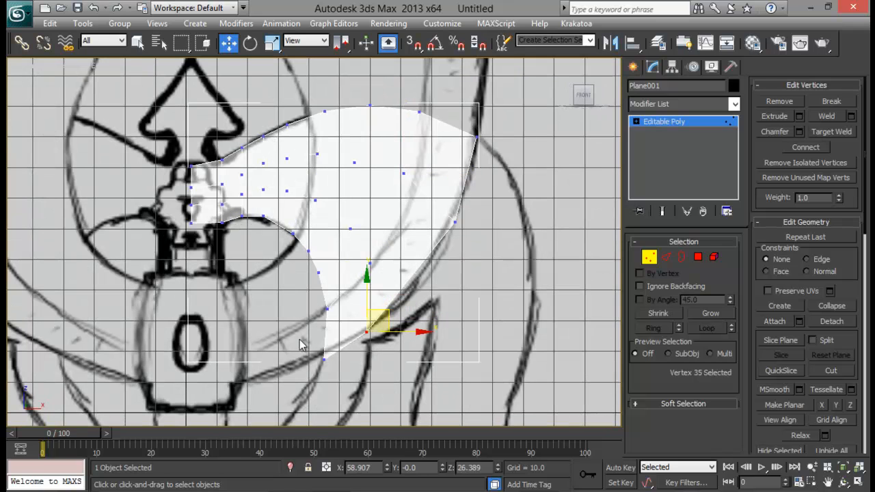
{"action": "left_click_drag", "start_coordinate": [300, 341], "coordinate": [337, 391]}
{"action": "left_click_drag", "start_coordinate": [343, 342], "coordinate": [342, 334]}
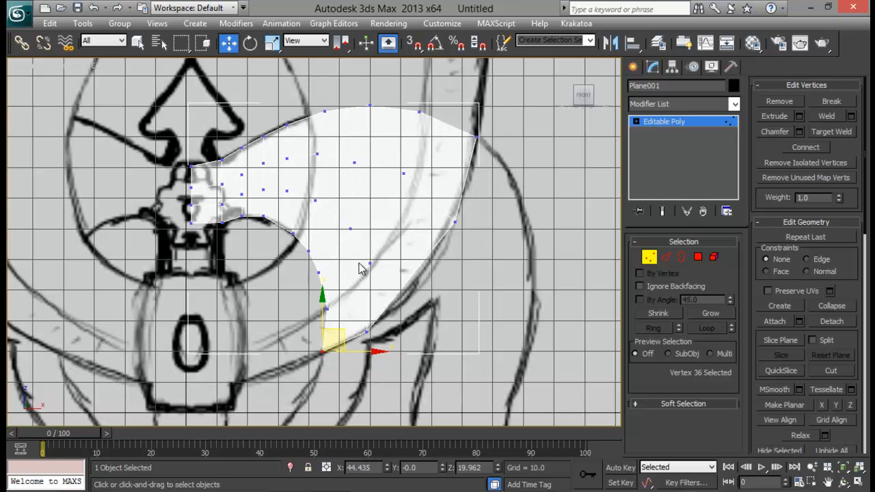
- Even out the lower interior vertices and move the inner-curve vertex up to about X 33, Z 60
{"action": "left_click_drag", "start_coordinate": [387, 246], "coordinate": [369, 278]}
{"action": "left_click_drag", "start_coordinate": [393, 245], "coordinate": [387, 254]}
{"action": "left_click", "coordinate": [316, 201]}
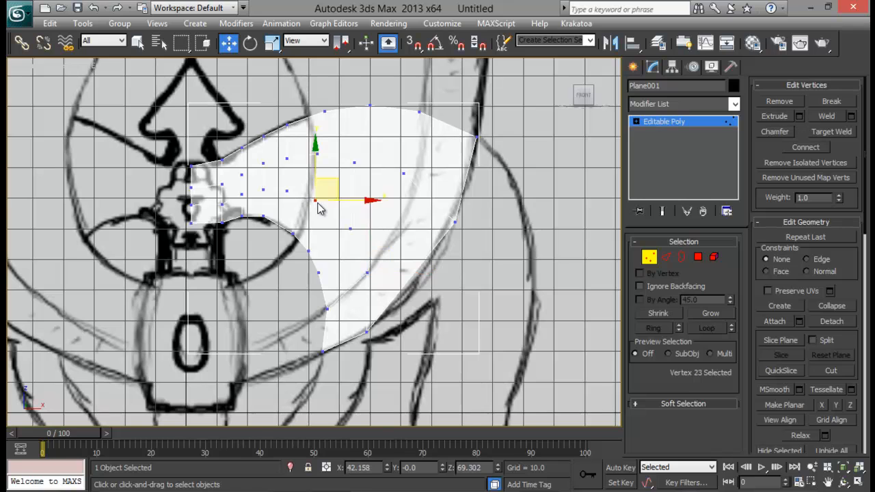
{"action": "left_click_drag", "start_coordinate": [331, 181], "coordinate": [336, 182]}
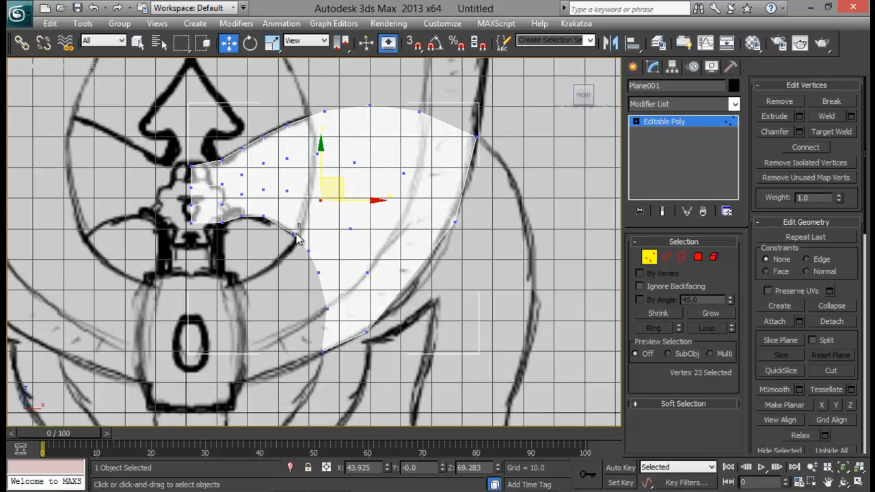
{"action": "left_click", "coordinate": [294, 234]}
{"action": "left_click_drag", "start_coordinate": [315, 213], "coordinate": [308, 207]}
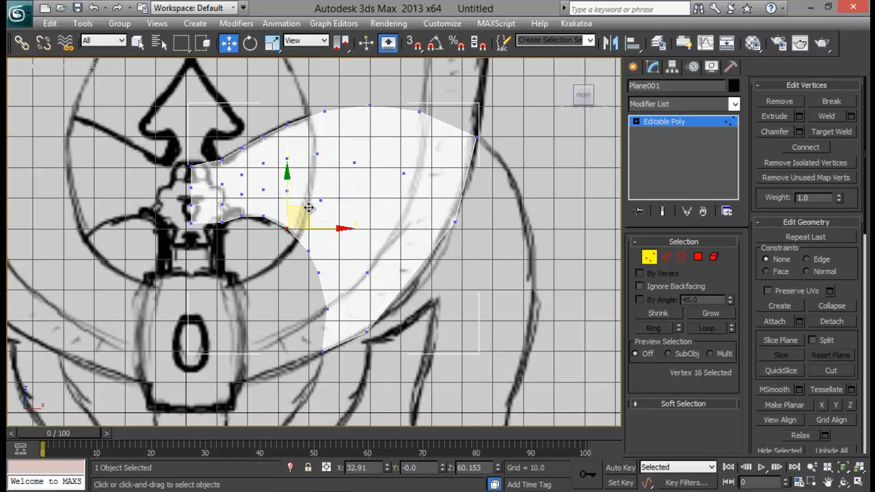
- Shift the second column's upper interior vertex outward and nudge the lowest interior vertex slightly upward
{"action": "left_click", "coordinate": [354, 163]}
{"action": "left_click_drag", "start_coordinate": [372, 142], "coordinate": [381, 146]}
{"action": "left_click", "coordinate": [368, 273]}
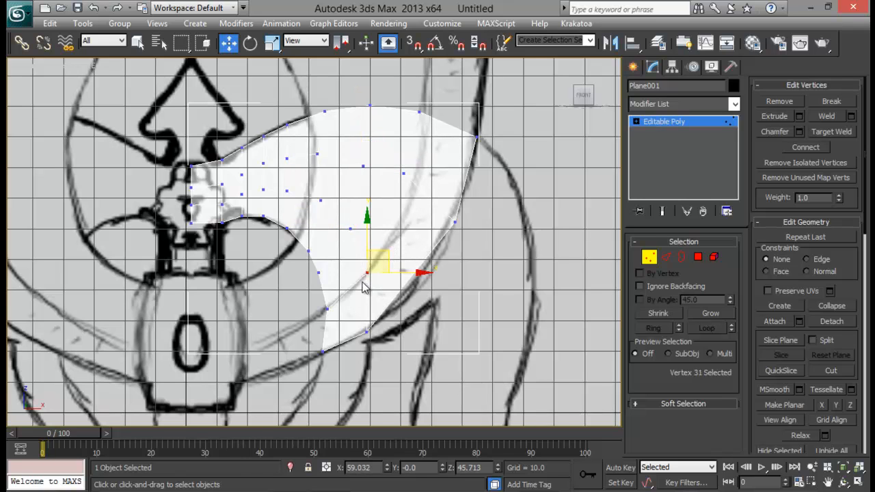
- Slide the outer border vertex down the outline to about X 81, Z 48, and lower the neighbouring upper interior vertex slightly
{"action": "left_click", "coordinate": [459, 226]}
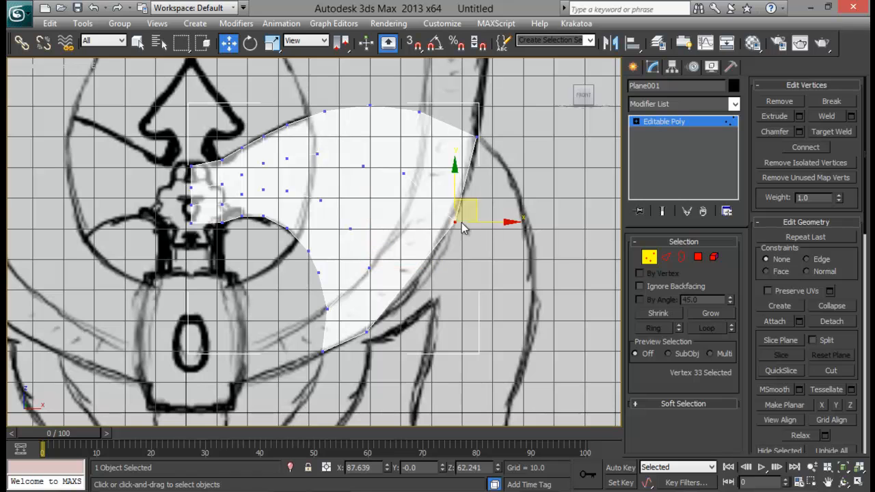
{"action": "left_click_drag", "start_coordinate": [472, 200], "coordinate": [449, 246]}
{"action": "left_click_drag", "start_coordinate": [439, 190], "coordinate": [440, 192]}
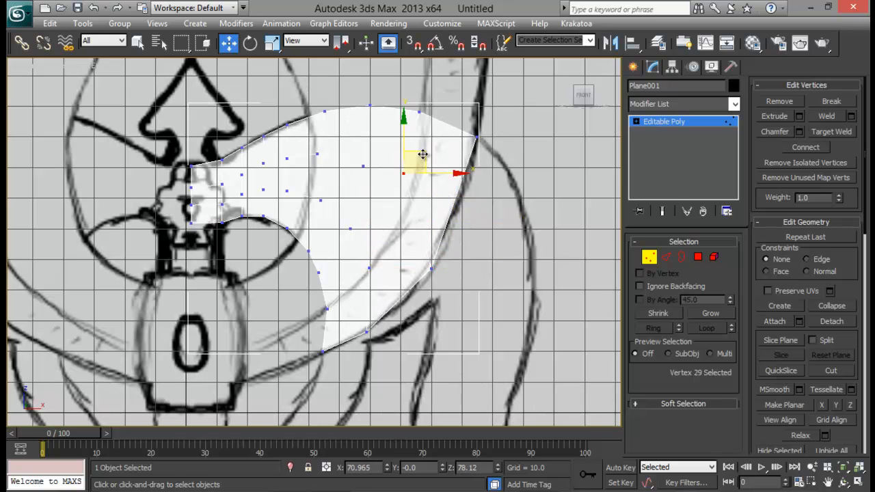
{"action": "left_click_drag", "start_coordinate": [422, 155], "coordinate": [424, 166]}
{"action": "left_click", "coordinate": [428, 274]}
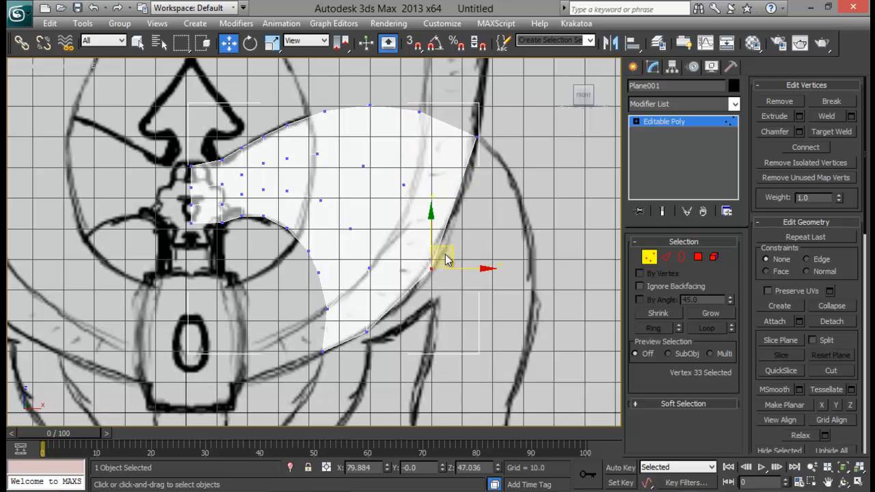
{"action": "left_click_drag", "start_coordinate": [448, 247], "coordinate": [452, 244]}
- Extrude the three lower outline edges straight downward to add a new row of polygons toward the blade's spike
{"action": "middle_click_drag", "start_coordinate": [454, 342], "coordinate": [438, 311]}
{"action": "left_click", "coordinate": [667, 258]}
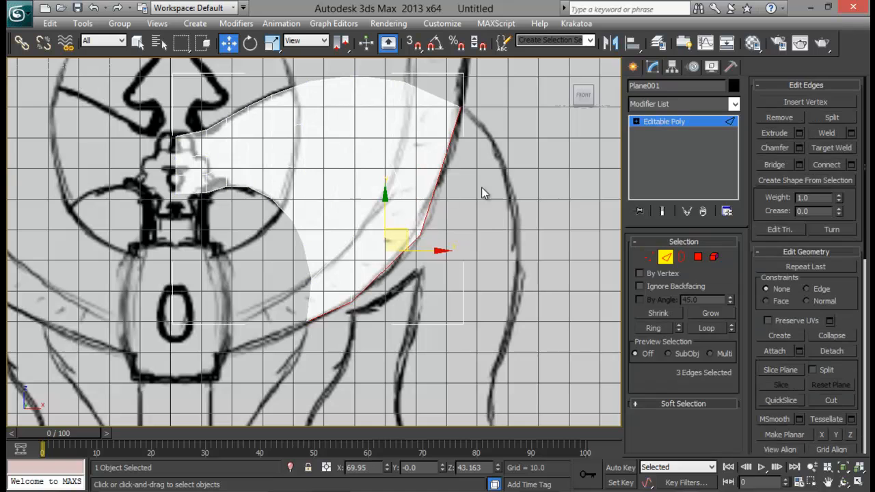
{"action": "left_click", "coordinate": [443, 161]}
{"action": "middle_click_drag", "start_coordinate": [442, 228], "coordinate": [441, 174]}
{"action": "left_click", "coordinate": [381, 214], "text": "ctrl"}
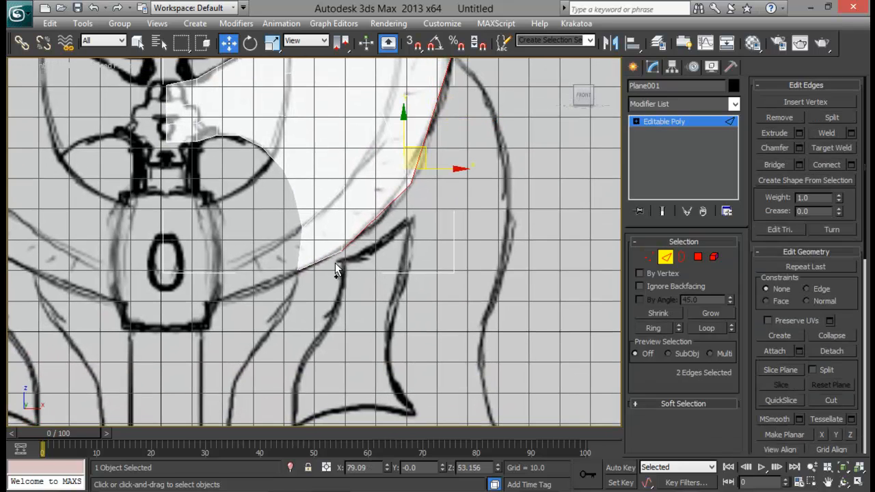
{"action": "left_click", "coordinate": [335, 263], "text": "ctrl"}
{"action": "middle_click_drag", "start_coordinate": [460, 256], "coordinate": [472, 231]}
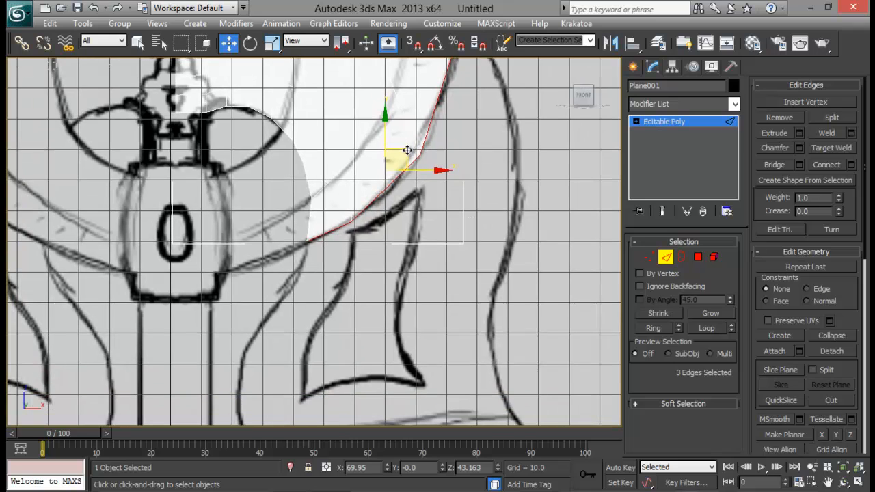
{"action": "left_click_drag", "start_coordinate": [407, 150], "coordinate": [408, 184]}
- Fit the new row's lower vertices to the sketch, placing the bottom corner at about X 43, Z 13 and the others along the spike's upper edge
{"action": "left_click", "coordinate": [648, 256]}
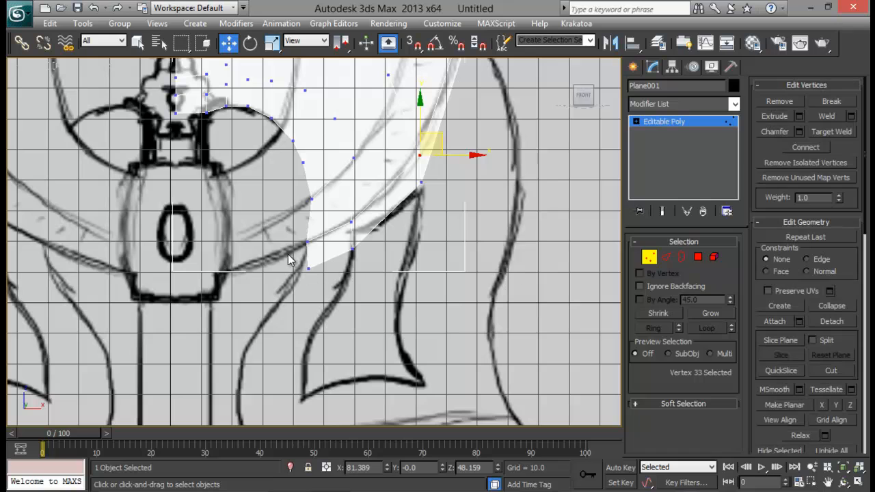
{"action": "left_click", "coordinate": [308, 267]}
{"action": "left_click_drag", "start_coordinate": [326, 253], "coordinate": [320, 249]}
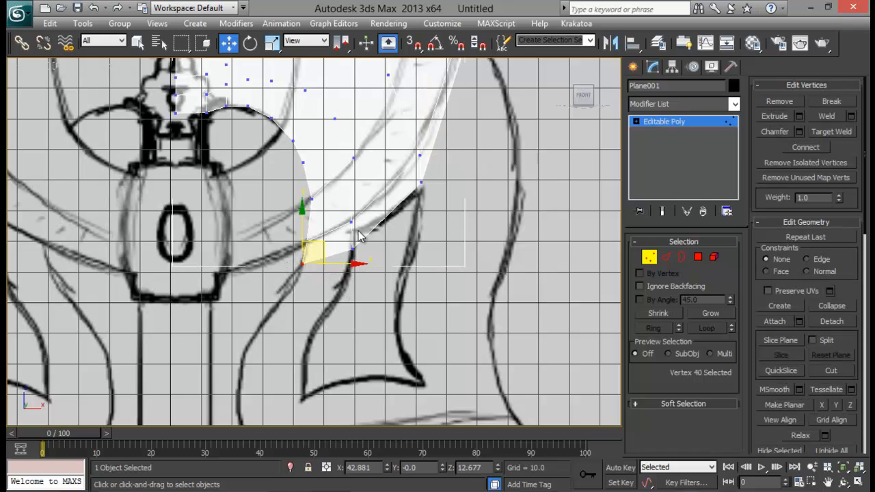
{"action": "left_click", "coordinate": [419, 187]}
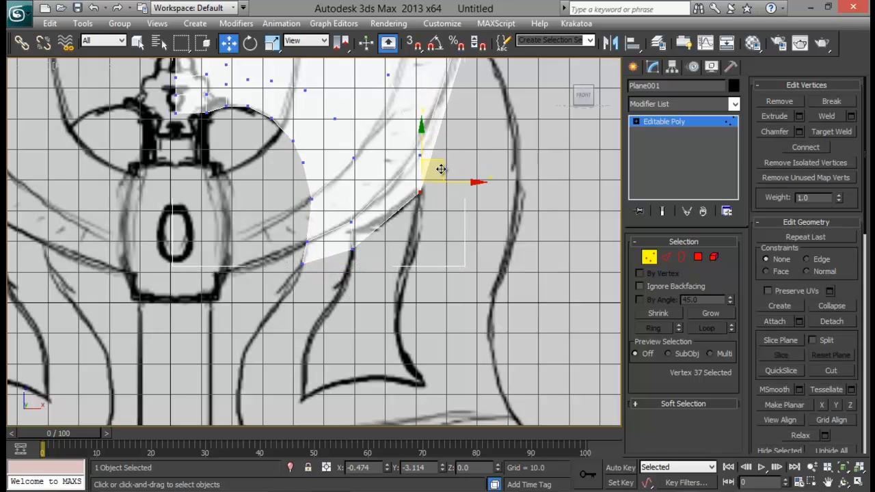
{"action": "left_click_drag", "start_coordinate": [351, 256], "coordinate": [417, 159]}
- Move the previous outline's middle vertices up and inward, and pull the new row's outermost vertex out to about X 108, Z 74
{"action": "left_click", "coordinate": [351, 220]}
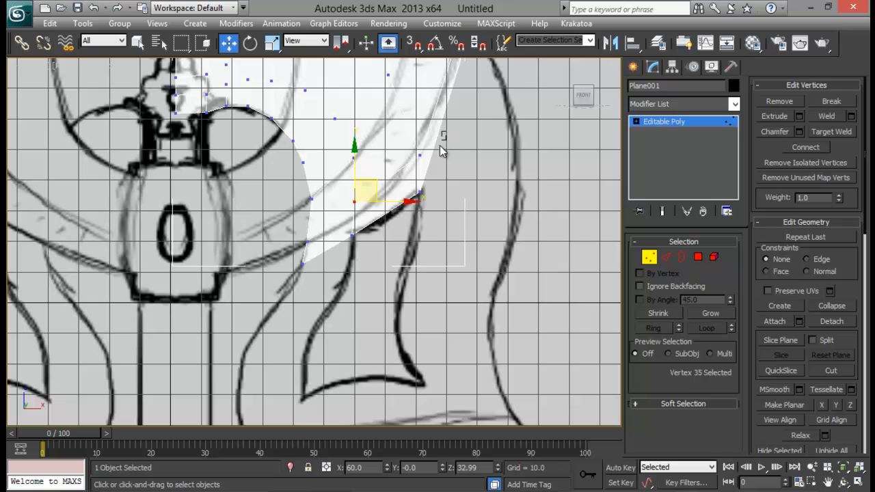
{"action": "left_click", "coordinate": [419, 155]}
{"action": "middle_click_drag", "start_coordinate": [428, 185], "coordinate": [420, 251]}
{"action": "left_click_drag", "start_coordinate": [431, 200], "coordinate": [424, 187]}
{"action": "left_click", "coordinate": [454, 120]}
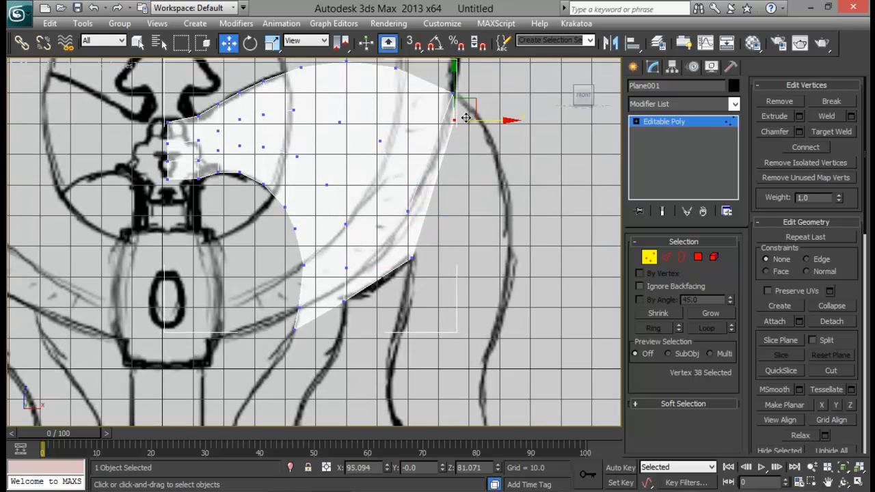
{"action": "left_click_drag", "start_coordinate": [477, 98], "coordinate": [516, 122]}
- Raise the two inner-curve vertices above the bottom corner to about X 46, Z 24 and X 46, Z 37
{"action": "middle_click_drag", "start_coordinate": [328, 370], "coordinate": [401, 252]}
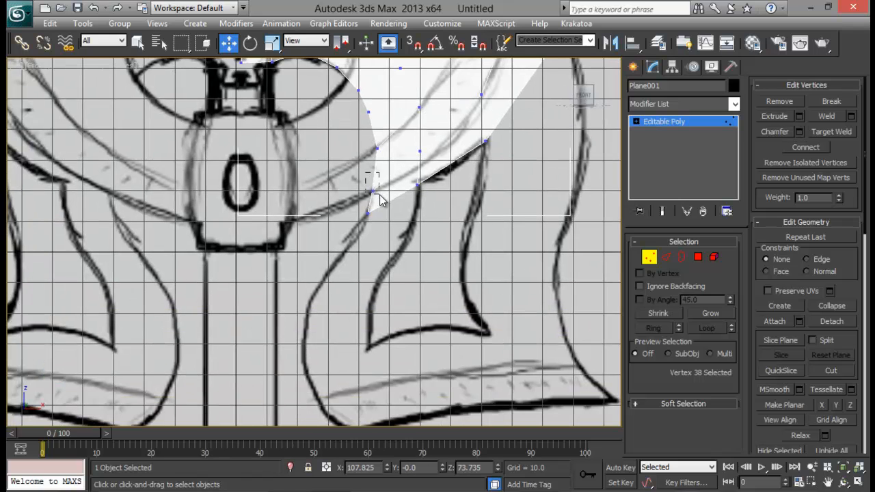
{"action": "left_click_drag", "start_coordinate": [379, 194], "coordinate": [398, 156]}
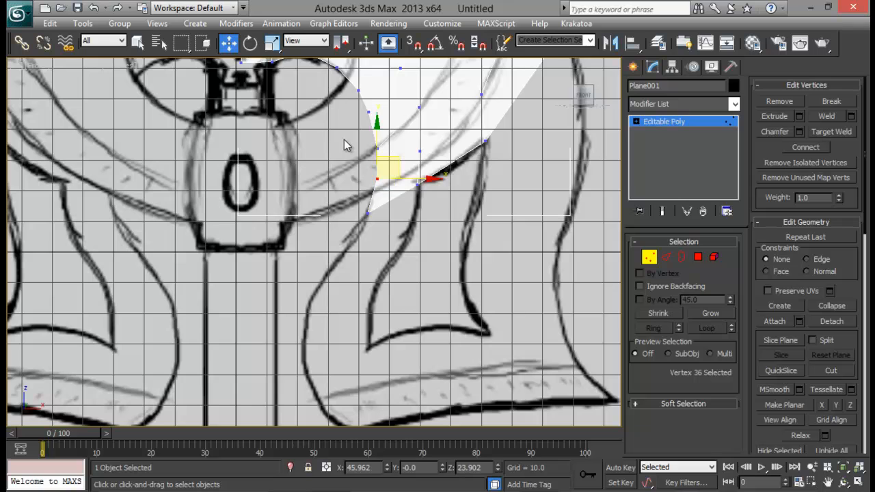
{"action": "left_click", "coordinate": [377, 148]}
{"action": "middle_click_drag", "start_coordinate": [384, 129], "coordinate": [366, 275]}
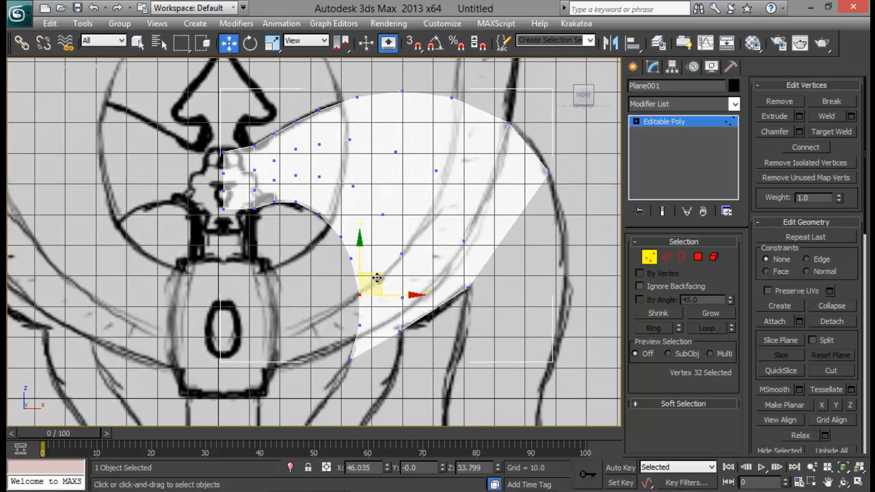
{"action": "middle_click_drag", "start_coordinate": [415, 358], "coordinate": [373, 207]}
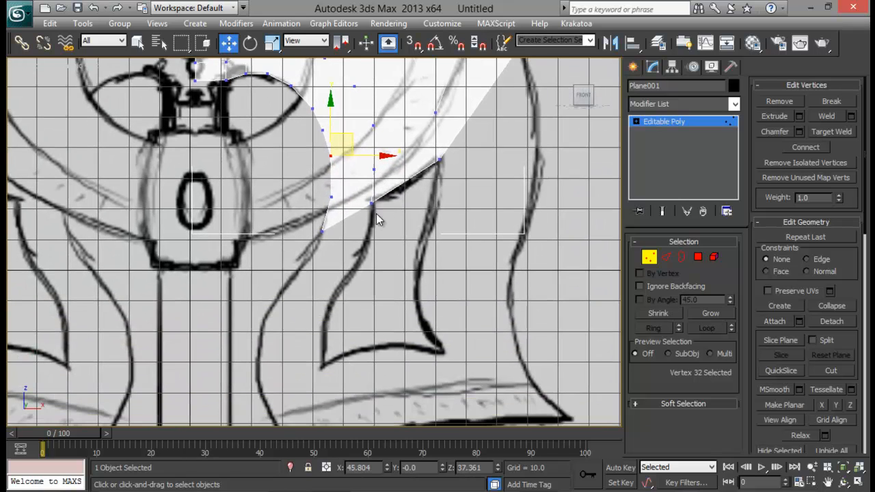
- Raise the blade's bottom corner vertex slightly along the sketch and move the inner-curve vertex above it to about X 47, Z 27
{"action": "left_click", "coordinate": [322, 231]}
{"action": "left_click_drag", "start_coordinate": [340, 212], "coordinate": [343, 200]}
{"action": "left_click", "coordinate": [333, 185]}
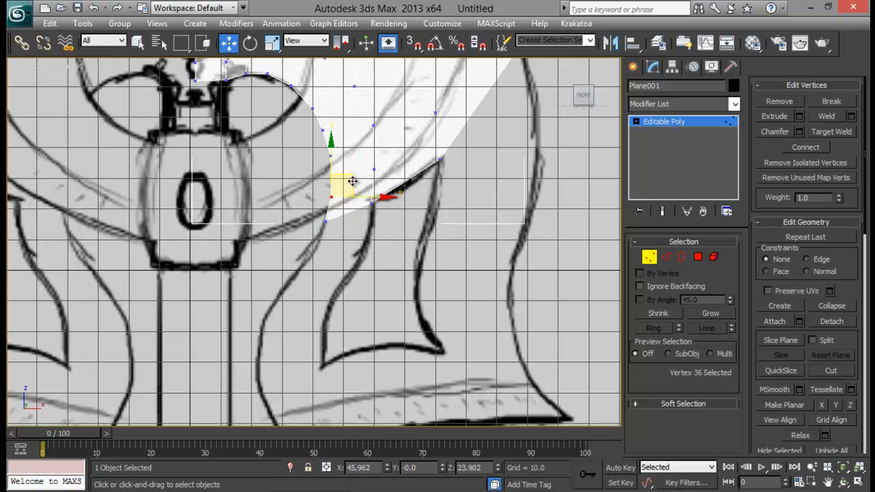
{"action": "middle_click_drag", "start_coordinate": [264, 163], "coordinate": [277, 324]}
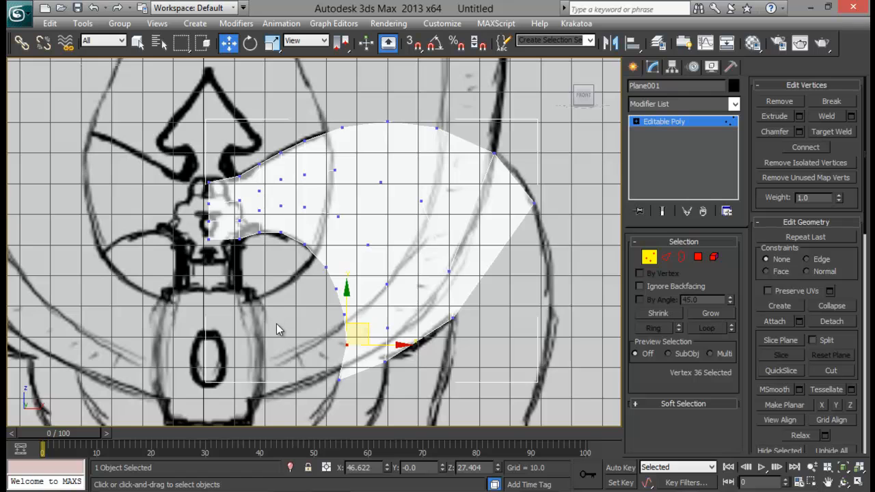
- Raise the two interior vertices above the lower edge, the inner one to about X 60, Z 35, and nudge the outer outline vertex to X 96, Z 89
{"action": "middle_click_drag", "start_coordinate": [377, 336], "coordinate": [367, 258]}
{"action": "middle_click_drag", "start_coordinate": [495, 144], "coordinate": [487, 178]}
{"action": "left_click", "coordinate": [431, 218]}
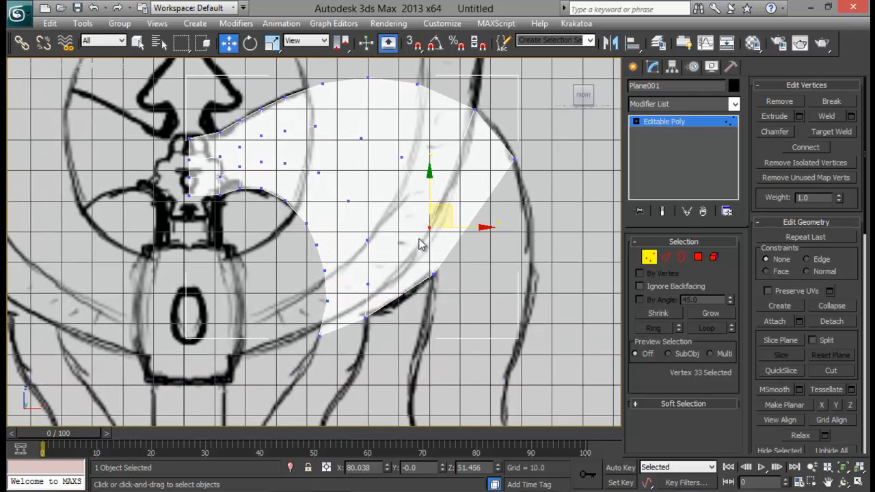
{"action": "left_click", "coordinate": [368, 282]}
{"action": "left_click_drag", "start_coordinate": [387, 262], "coordinate": [387, 256]}
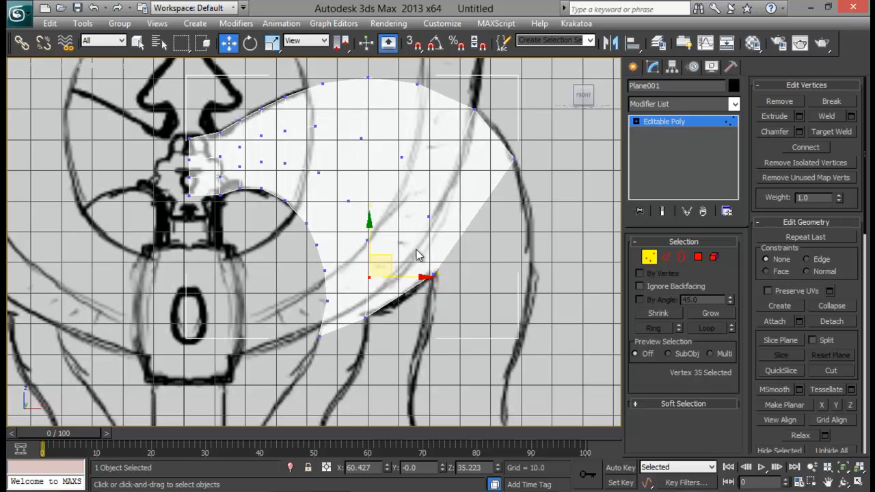
{"action": "middle_click_drag", "start_coordinate": [473, 165], "coordinate": [469, 195]}
{"action": "left_click", "coordinate": [471, 139]}
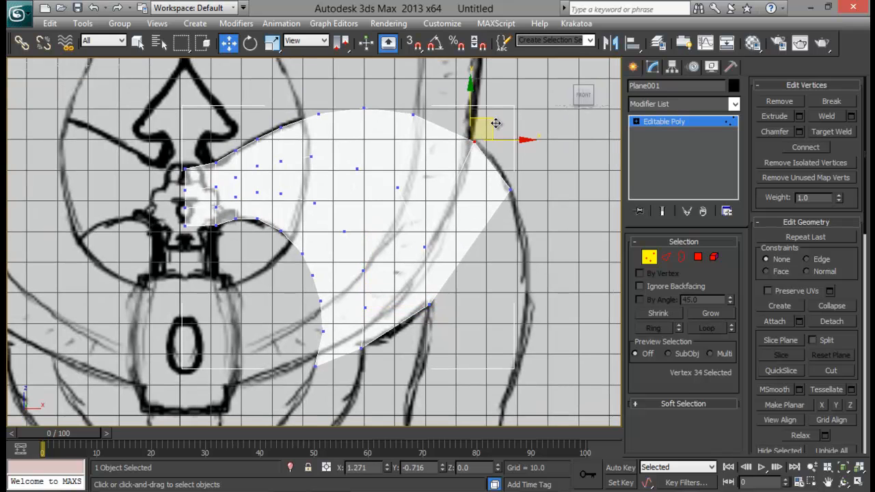
- Extrude the slanted outer edge and the short bottom edge downward into two new rows of polygons for the blade's two prongs
{"action": "middle_click_drag", "start_coordinate": [470, 308], "coordinate": [480, 190]}
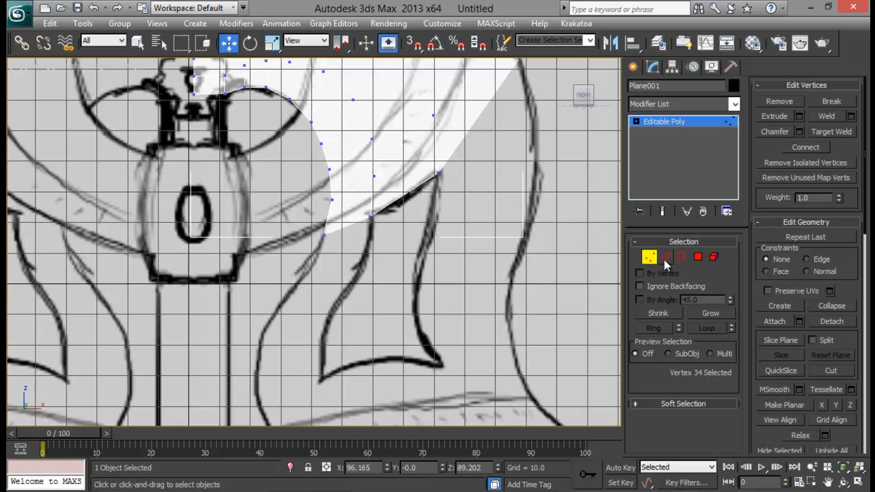
{"action": "left_click", "coordinate": [664, 258]}
{"action": "middle_click_drag", "start_coordinate": [492, 142], "coordinate": [472, 161]}
{"action": "left_click", "coordinate": [453, 171]}
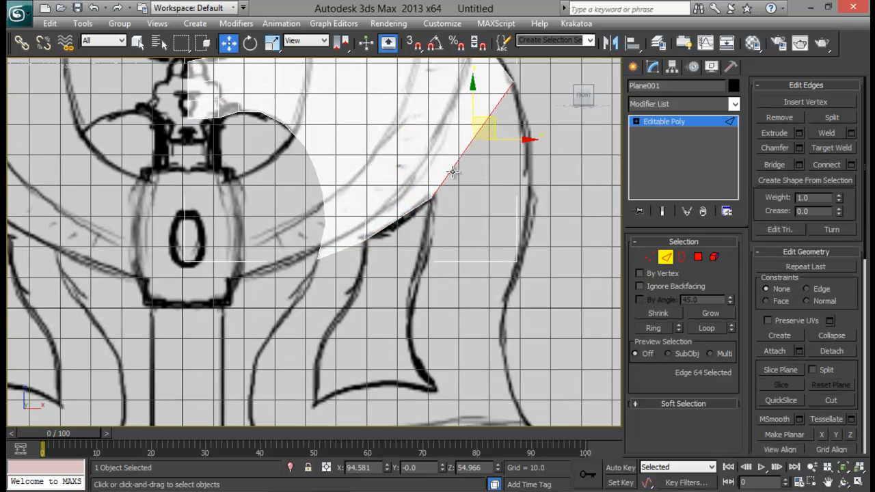
{"action": "left_click", "coordinate": [320, 262], "text": "ctrl"}
{"action": "middle_click_drag", "start_coordinate": [418, 308], "coordinate": [411, 217]}
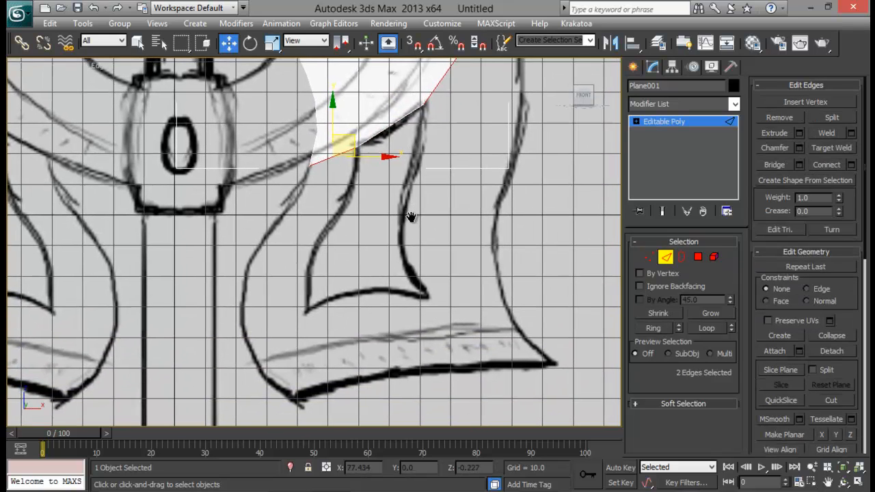
{"action": "left_click_drag", "start_coordinate": [348, 143], "coordinate": [332, 217]}
- Fit the new inner-prong vertices to the sketch, placing the lower vertex beside the cutout at about X 48, Z -7
{"action": "left_click", "coordinate": [650, 257]}
{"action": "left_click_drag", "start_coordinate": [367, 183], "coordinate": [366, 186]}
{"action": "left_click_drag", "start_coordinate": [306, 243], "coordinate": [280, 220]}
{"action": "mouse_move", "coordinate": [352, 224]}
{"action": "left_mouse_down"}
{"action": "mouse_move", "coordinate": [330, 249]}
{"action": "mouse_move", "coordinate": [342, 221]}
{"action": "left_mouse_up"}
- Pull the outer prong's two new outside vertices onto the sketched outer edge, the lower one to about X 113, Z 30
{"action": "middle_click_drag", "start_coordinate": [430, 216], "coordinate": [372, 352]}
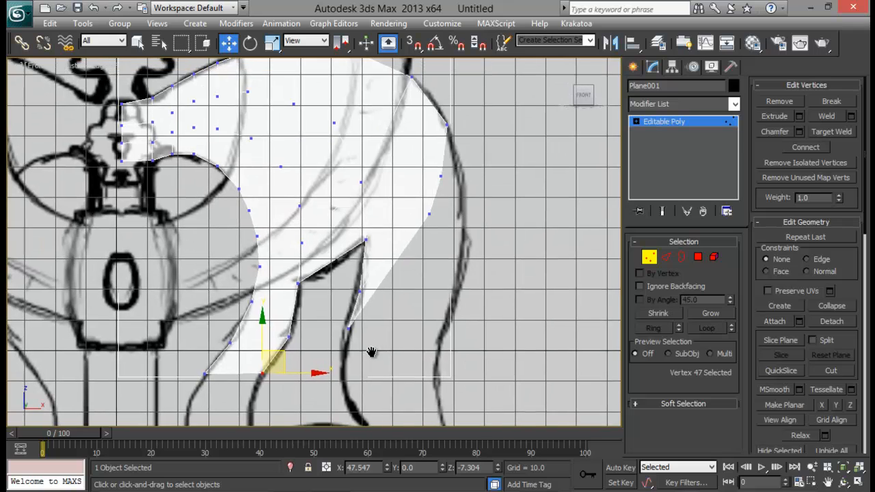
{"action": "left_click_drag", "start_coordinate": [456, 195], "coordinate": [457, 195]}
{"action": "left_click_drag", "start_coordinate": [459, 156], "coordinate": [476, 160]}
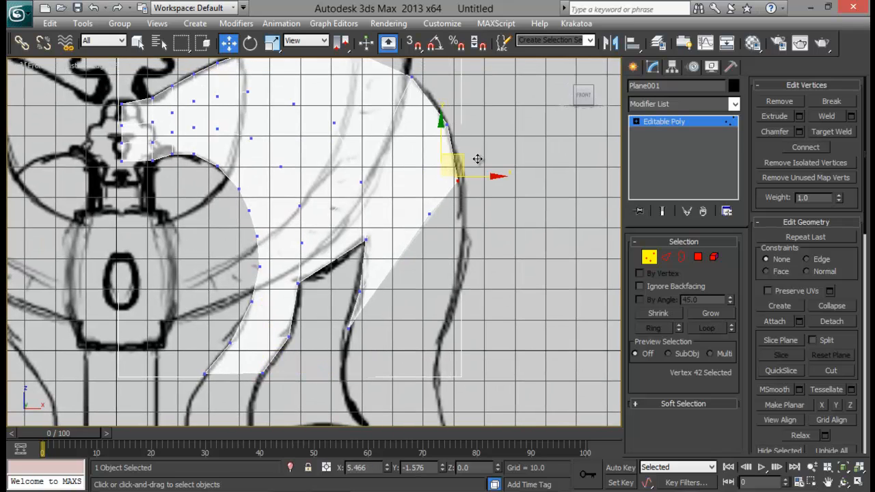
{"action": "left_click", "coordinate": [431, 213]}
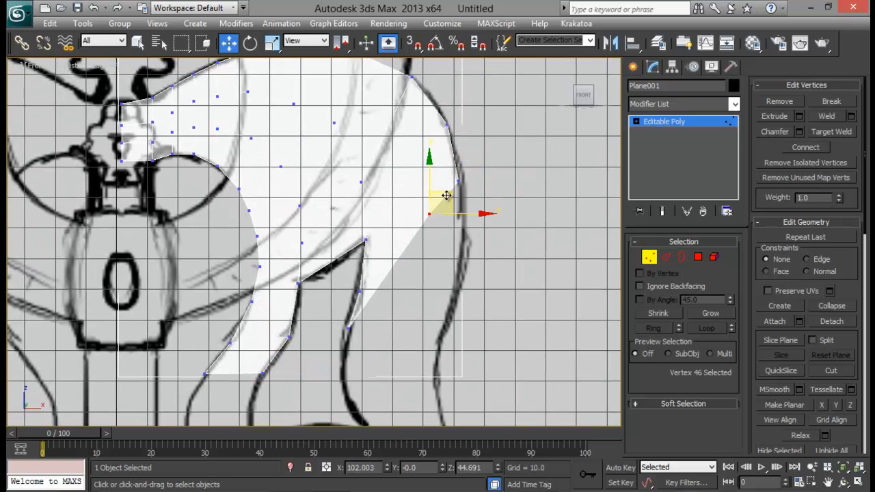
{"action": "left_click_drag", "start_coordinate": [446, 195], "coordinate": [481, 246]}
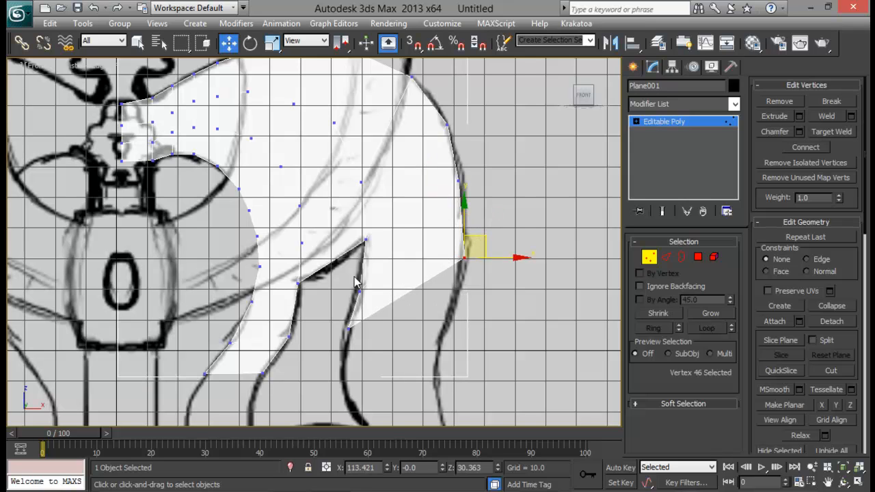
- Nudge the outer prong's upper cutout-side vertex onto the sketch and raise the inner prong's middle pair of vertices slightly
{"action": "left_click", "coordinate": [359, 290]}
{"action": "left_click_drag", "start_coordinate": [382, 269], "coordinate": [382, 271]}
{"action": "left_click_drag", "start_coordinate": [304, 329], "coordinate": [207, 364]}
{"action": "left_click_drag", "start_coordinate": [285, 319], "coordinate": [287, 310]}
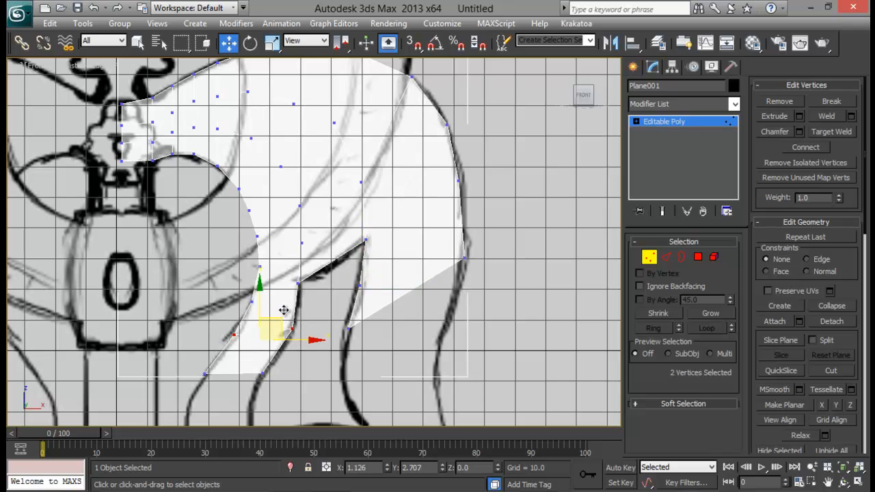
- Raise the outer prong's lower cutout-side vertex slightly and move its lower outside vertex down the outline to about X 111, Z 15
{"action": "scroll", "coordinate": [316, 318], "scroll_direction": "down", "scroll_amount": 3}
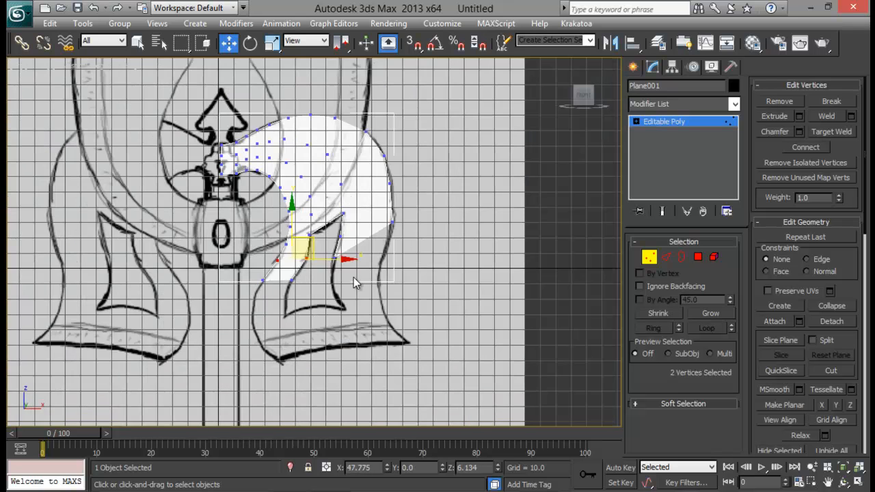
{"action": "scroll", "coordinate": [354, 277], "scroll_direction": "up", "scroll_amount": 5}
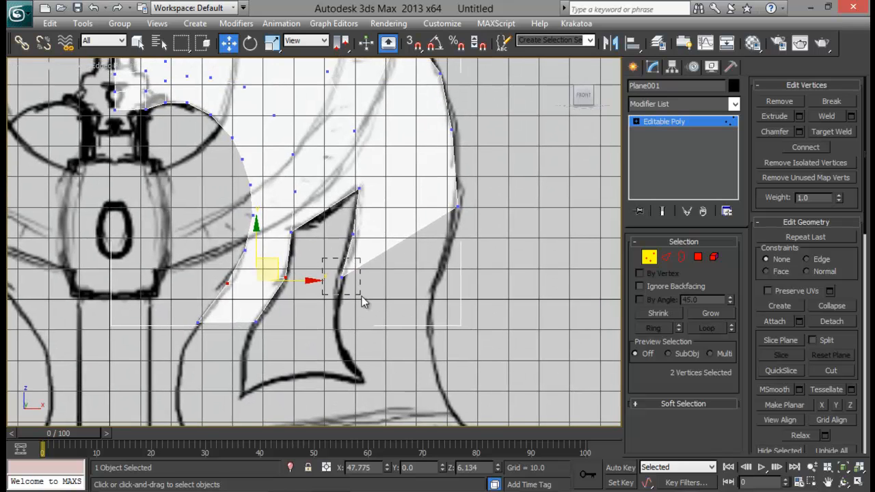
{"action": "left_click_drag", "start_coordinate": [361, 296], "coordinate": [362, 296]}
{"action": "left_click_drag", "start_coordinate": [359, 257], "coordinate": [361, 250]}
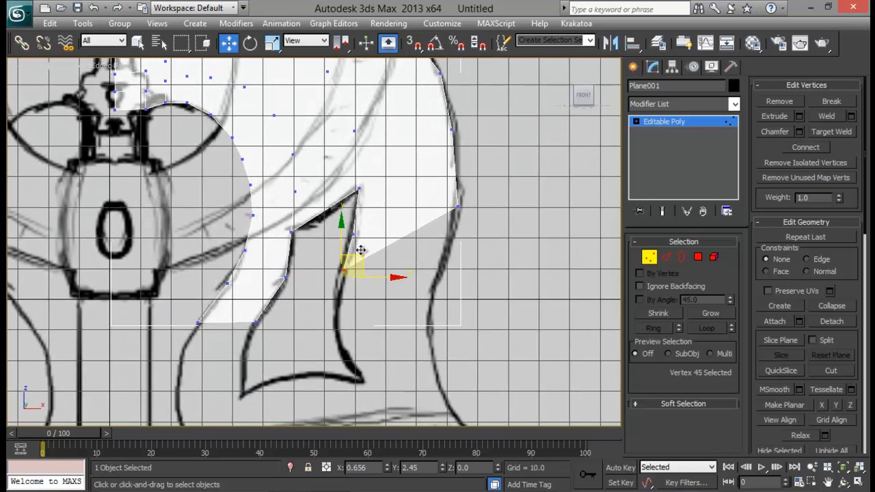
{"action": "left_click", "coordinate": [458, 205]}
{"action": "left_click_drag", "start_coordinate": [476, 188], "coordinate": [468, 232]}
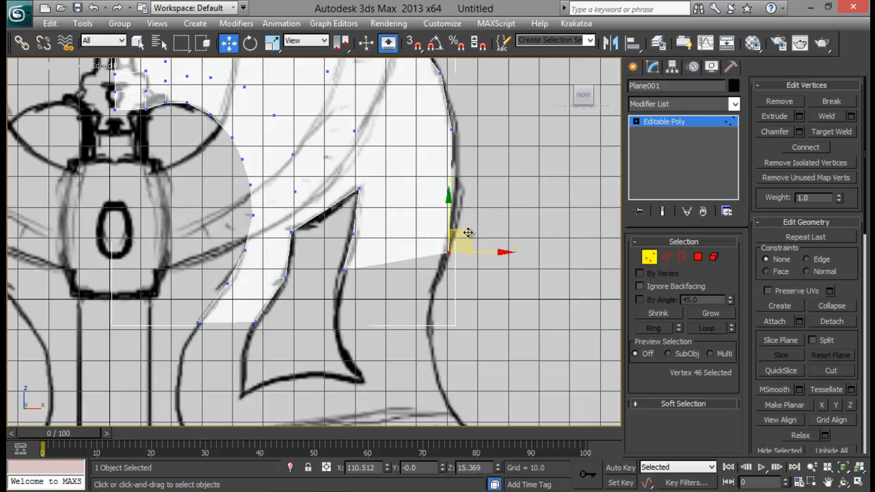
- Space the outer prong's upper row by moving its outside vertex to about X 113, Z 40 and its cutout-side vertex to X 80, Z 25
{"action": "left_click", "coordinate": [452, 129]}
{"action": "middle_click_drag", "start_coordinate": [478, 150], "coordinate": [469, 201]}
{"action": "left_click_drag", "start_coordinate": [461, 162], "coordinate": [465, 206]}
{"action": "middle_click_drag", "start_coordinate": [336, 298], "coordinate": [354, 239]}
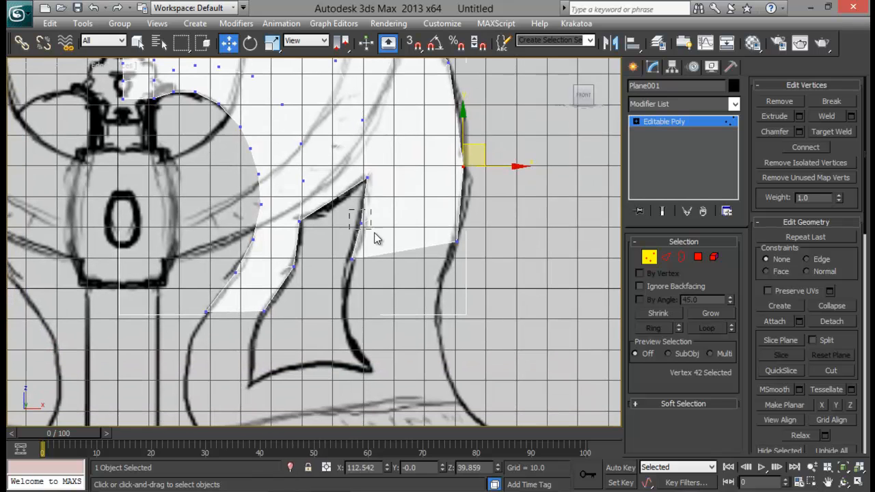
{"action": "left_click_drag", "start_coordinate": [374, 234], "coordinate": [377, 234]}
{"action": "left_click_drag", "start_coordinate": [383, 201], "coordinate": [388, 190]}
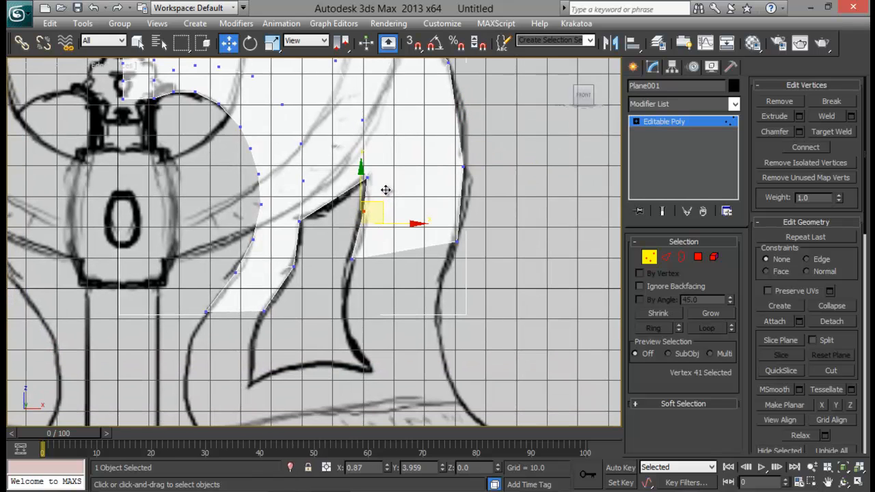
- Extrude the bottom edges of both prongs straight downward into two more rows of polygons
{"action": "middle_click_drag", "start_coordinate": [394, 264], "coordinate": [438, 189]}
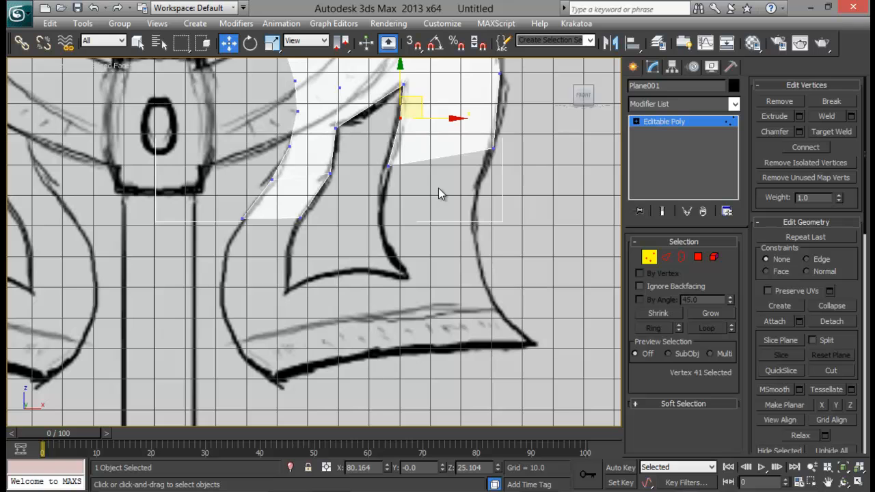
{"action": "middle_click_drag", "start_coordinate": [390, 257], "coordinate": [397, 239]}
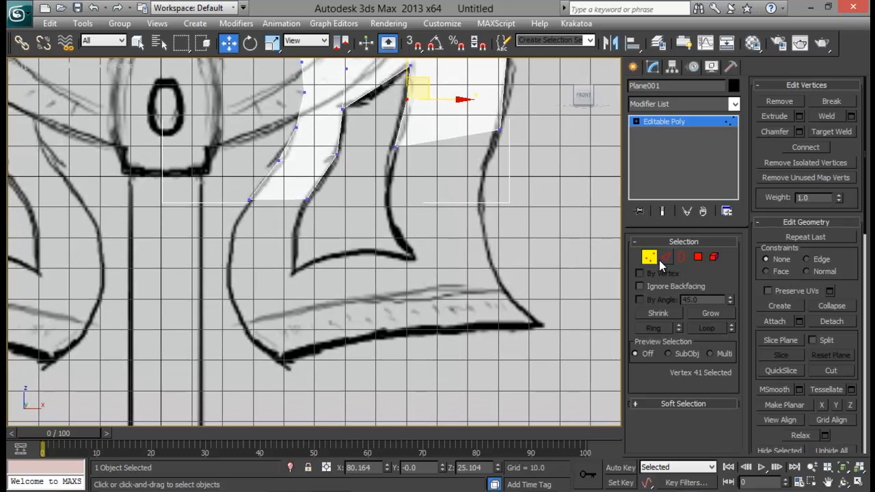
{"action": "left_click", "coordinate": [665, 258]}
{"action": "middle_click_drag", "start_coordinate": [348, 164], "coordinate": [320, 189]}
{"action": "left_click_drag", "start_coordinate": [427, 122], "coordinate": [428, 202]}
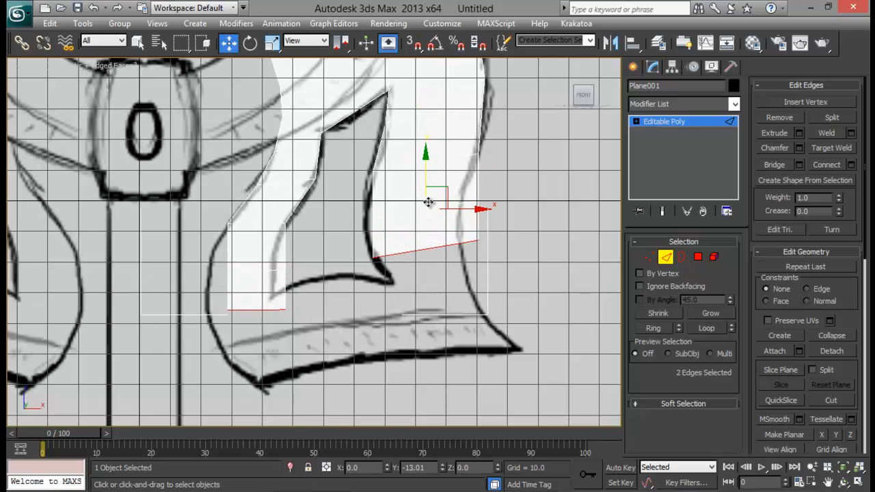
- Fit the inner prong's new middle row to the sketch, with vertices at about X 23, Z -22 and X 43, Z -23
{"action": "key", "text": "1"}
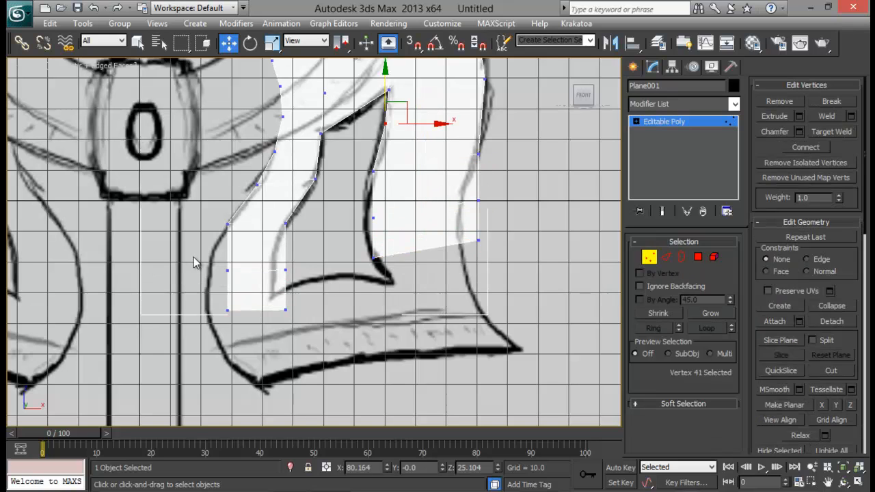
{"action": "left_click", "coordinate": [227, 272]}
{"action": "left_click_drag", "start_coordinate": [244, 251], "coordinate": [227, 249]}
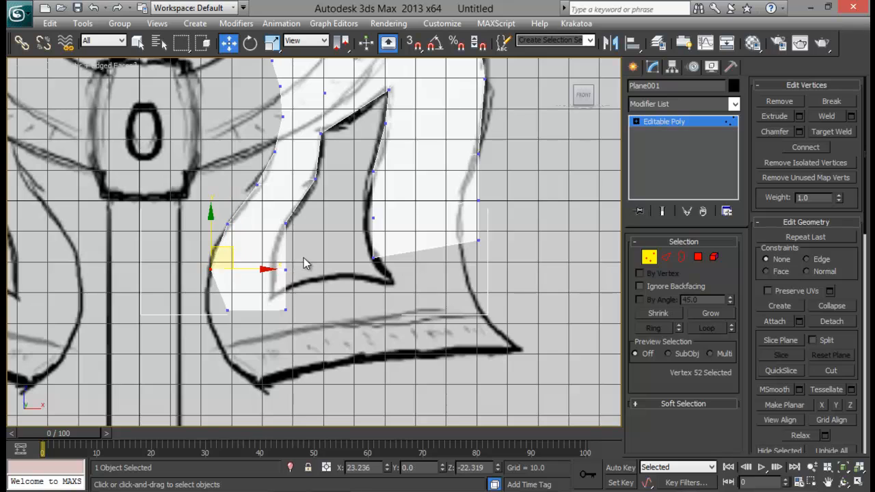
{"action": "left_click", "coordinate": [286, 272]}
{"action": "left_click_drag", "start_coordinate": [300, 250], "coordinate": [289, 253]}
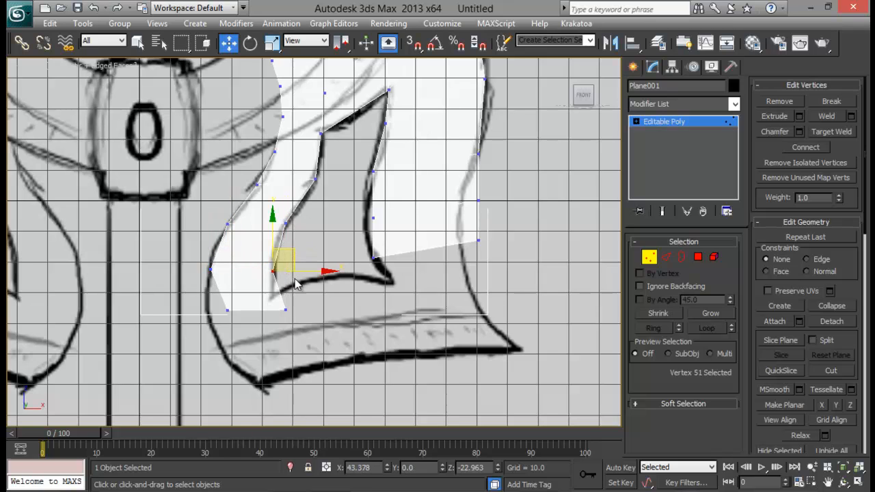
- Fit the inner prong's bottom two vertices to the outline and cutout corner, and raise the outside vertex above them to about X 23, Z -20
{"action": "left_click", "coordinate": [227, 311]}
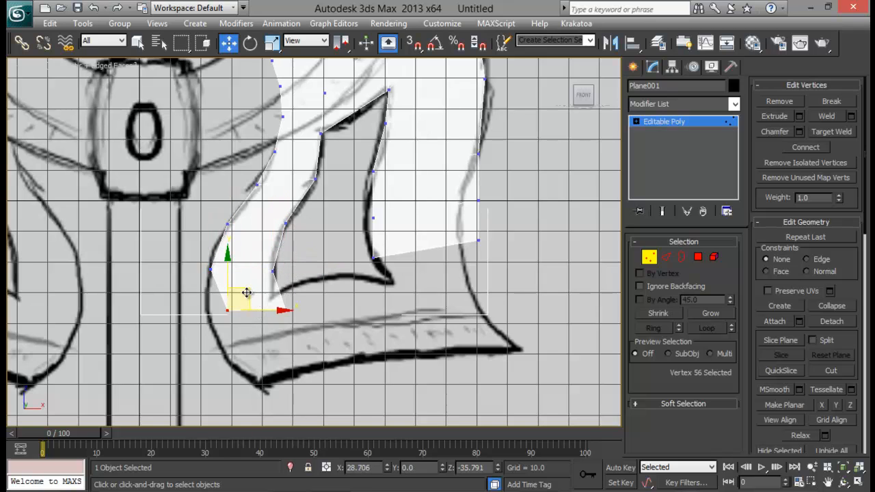
{"action": "left_click_drag", "start_coordinate": [247, 294], "coordinate": [229, 294]}
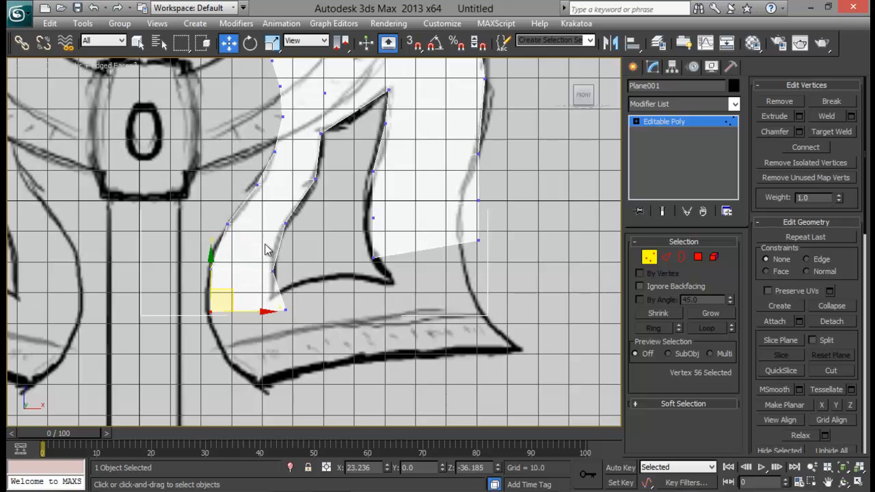
{"action": "left_click", "coordinate": [286, 309]}
{"action": "left_click_drag", "start_coordinate": [300, 290], "coordinate": [284, 280]}
{"action": "left_click_drag", "start_coordinate": [220, 301], "coordinate": [197, 319]}
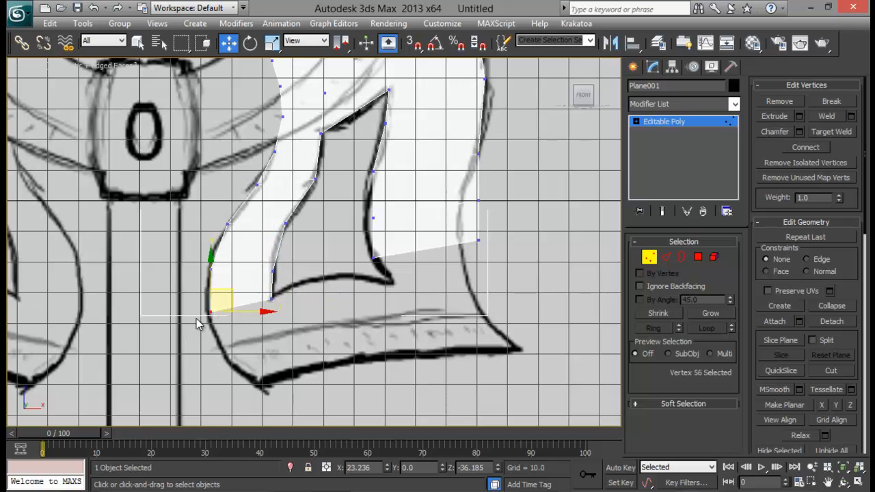
{"action": "left_click_drag", "start_coordinate": [229, 291], "coordinate": [228, 241]}
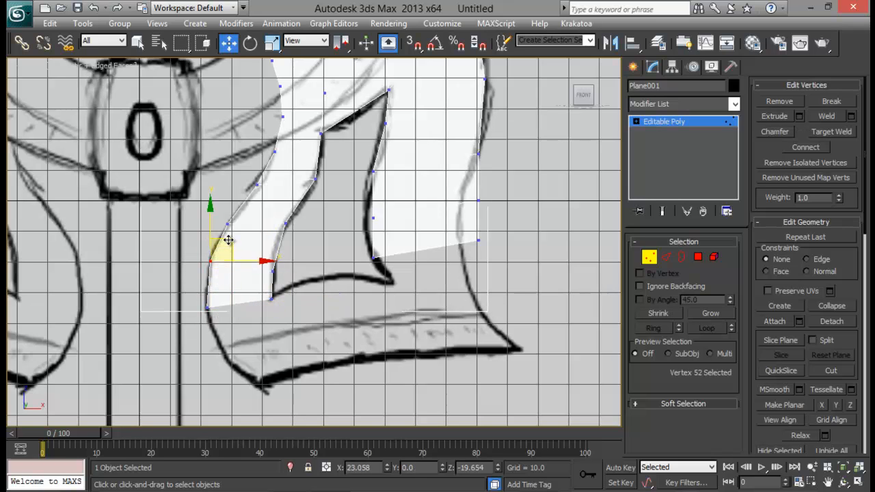
- Fit the outer prong's new middle row to the sketched edges and shift the outside vertex two rows above to about X 114, Z 36
{"action": "middle_click_drag", "start_coordinate": [359, 242], "coordinate": [343, 260]}
{"action": "left_click_drag", "start_coordinate": [348, 228], "coordinate": [369, 222]}
{"action": "left_click_drag", "start_coordinate": [479, 207], "coordinate": [445, 231]}
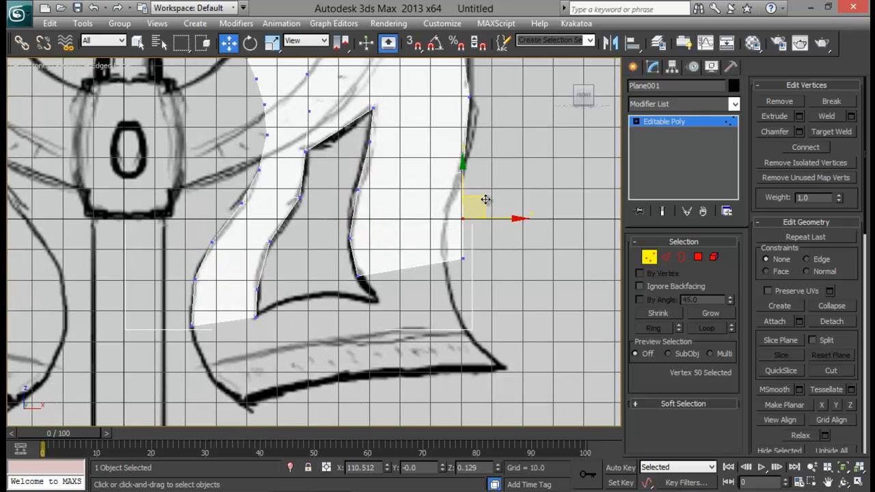
{"action": "left_click_drag", "start_coordinate": [486, 200], "coordinate": [467, 203]}
{"action": "left_click_drag", "start_coordinate": [473, 155], "coordinate": [459, 180]}
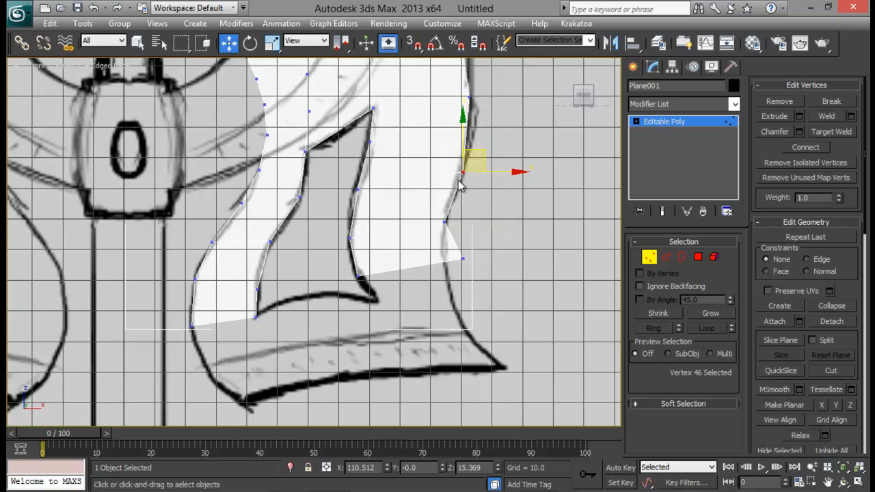
{"action": "middle_click_drag", "start_coordinate": [512, 156], "coordinate": [505, 184]}
{"action": "mouse_move", "coordinate": [476, 112]}
{"action": "left_mouse_down"}
{"action": "mouse_move", "coordinate": [445, 145]}
{"action": "mouse_move", "coordinate": [484, 114]}
{"action": "left_mouse_up"}
- Move the outer prong's bottom outside vertex inward onto the sketched outline and set the bottom cutout-side vertex at about X 77, Z -19
{"action": "middle_click_drag", "start_coordinate": [506, 260], "coordinate": [501, 205]}
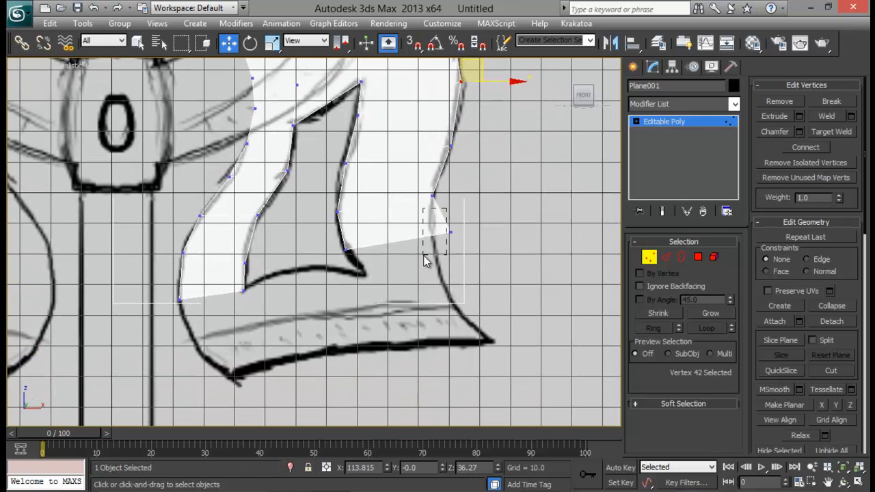
{"action": "left_click_drag", "start_coordinate": [425, 260], "coordinate": [425, 258]}
{"action": "left_click_drag", "start_coordinate": [467, 214], "coordinate": [458, 220]}
{"action": "left_click_drag", "start_coordinate": [329, 242], "coordinate": [368, 234]}
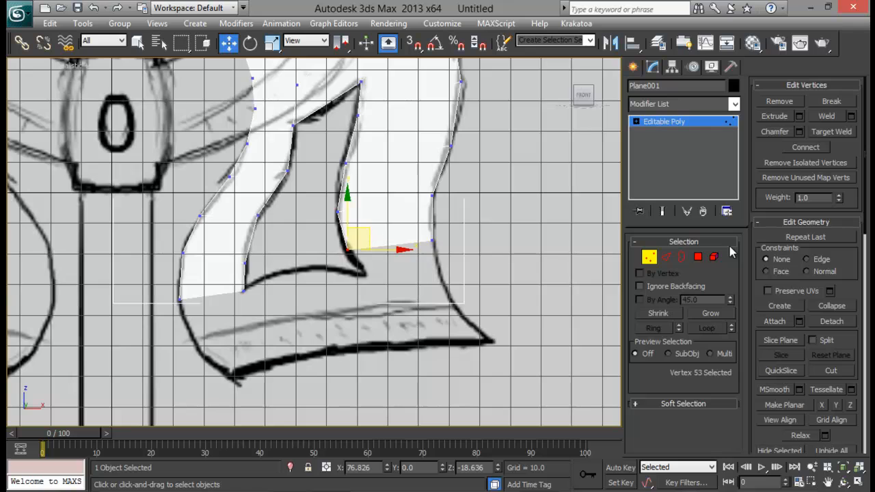
- Extrude the outer prong's bottom edge downward to the cutout's lower corner and shift its outside vertex outward onto the outline
{"action": "left_click", "coordinate": [665, 258]}
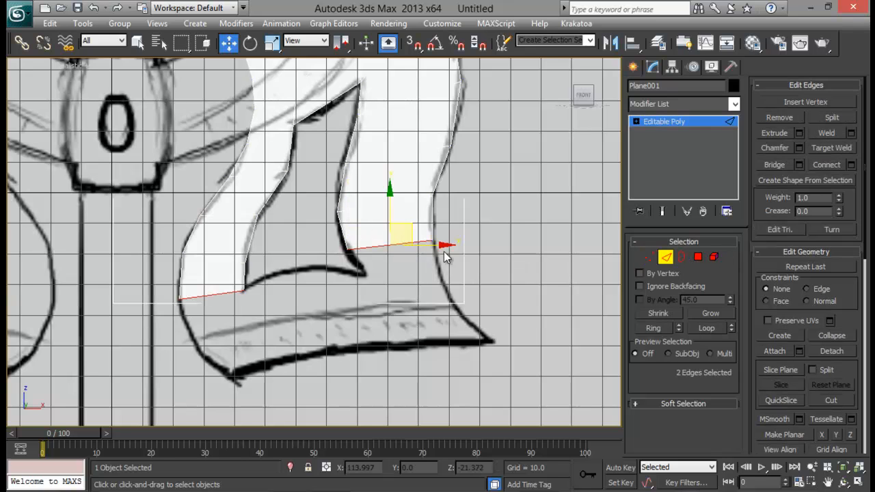
{"action": "left_click", "coordinate": [388, 246]}
{"action": "left_click_drag", "start_coordinate": [388, 246], "coordinate": [415, 283]}
{"action": "left_click", "coordinate": [653, 260]}
{"action": "left_click_drag", "start_coordinate": [472, 272], "coordinate": [477, 271]}
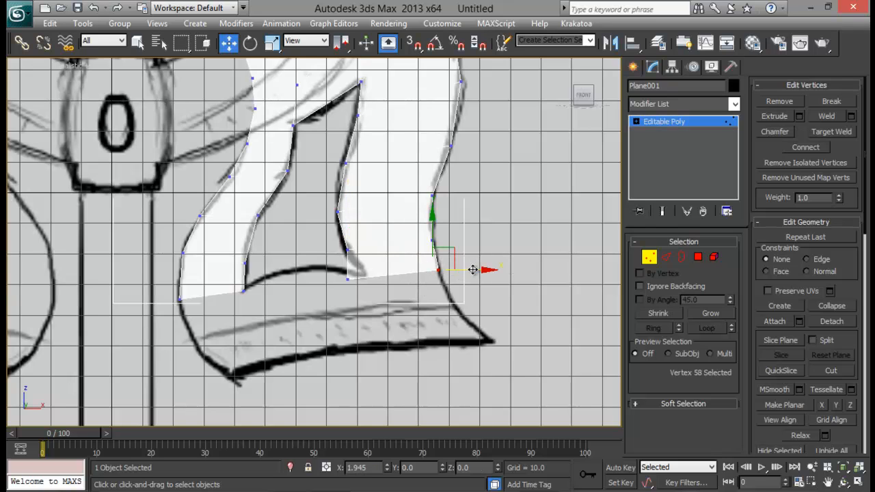
- Move the outer prong's bottom cutout-side vertex to about X 83, Z -27 and extrude both prongs' bottom edges downward to the sketched band
{"action": "left_click", "coordinate": [348, 279]}
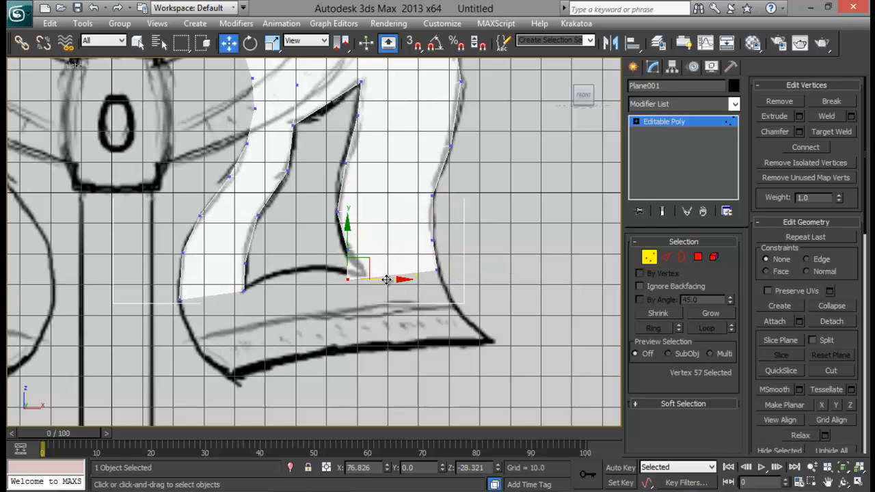
{"action": "left_click_drag", "start_coordinate": [388, 280], "coordinate": [408, 281]}
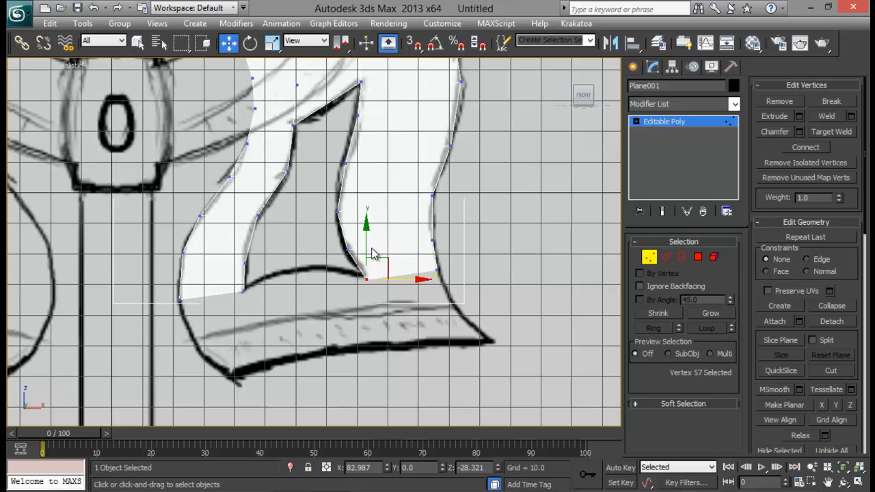
{"action": "left_click", "coordinate": [666, 256]}
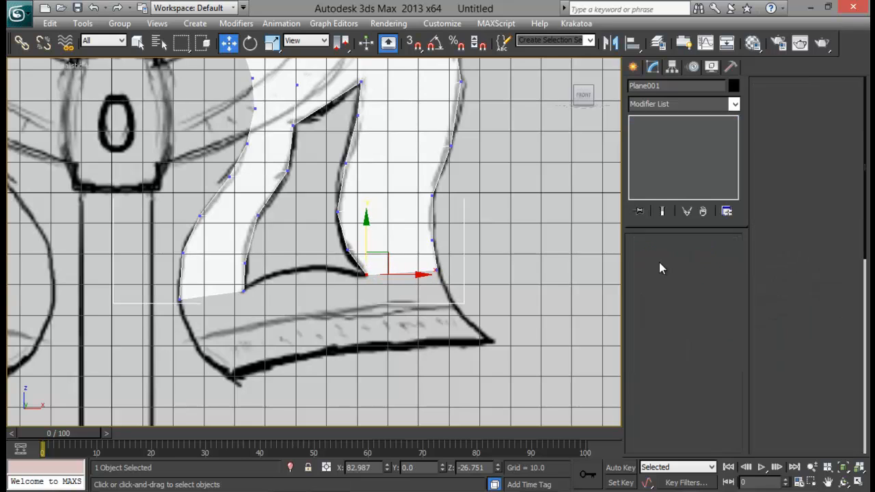
{"action": "left_click_drag", "start_coordinate": [397, 246], "coordinate": [417, 272], "text": "shift"}
{"action": "left_click", "coordinate": [229, 294]}
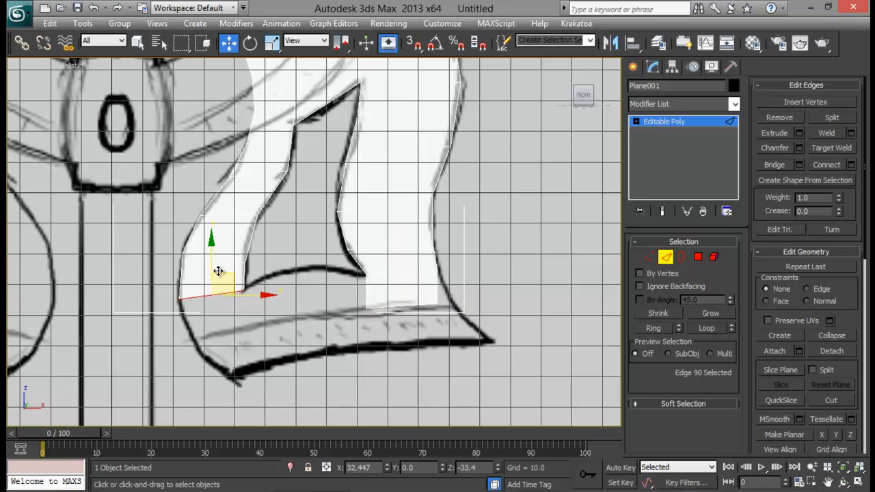
{"action": "left_click_drag", "start_coordinate": [211, 262], "coordinate": [223, 299], "text": "shift"}
- Fit the prongs' new bottom vertices to the sketch, with the inner prong's cutout-side vertex at X 47, Z -44 and the outer outside vertex at X 111, Z -36
{"action": "left_click", "coordinate": [649, 256]}
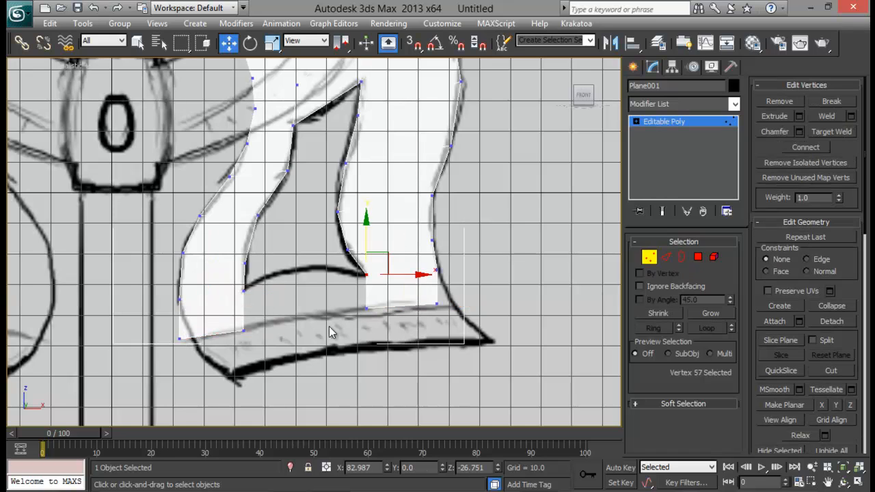
{"action": "left_click", "coordinate": [178, 338]}
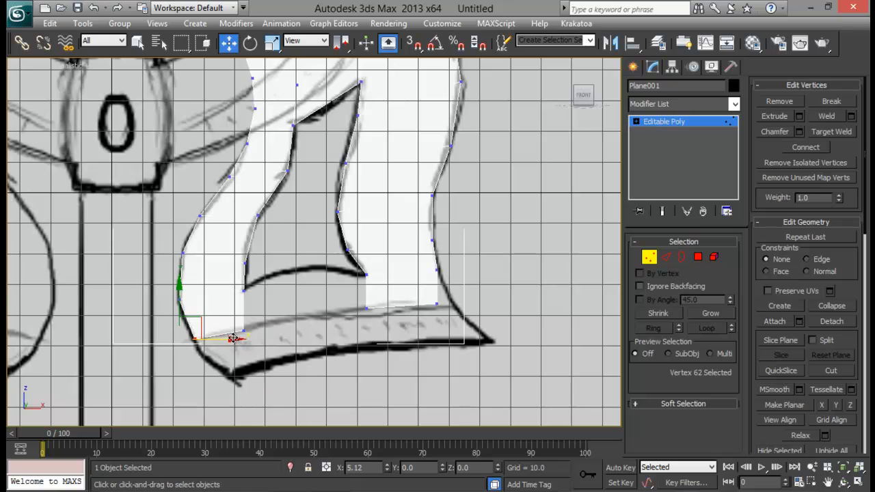
{"action": "left_click_drag", "start_coordinate": [236, 335], "coordinate": [294, 331]}
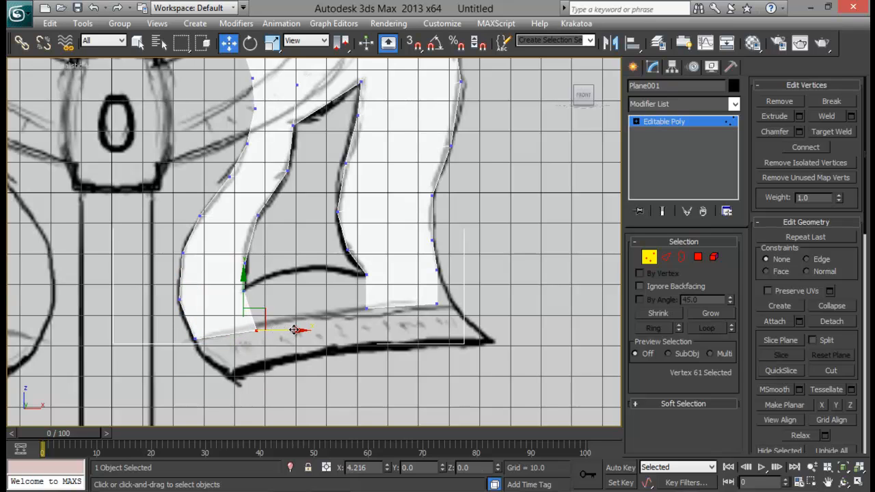
{"action": "left_click_drag", "start_coordinate": [257, 297], "coordinate": [256, 296]}
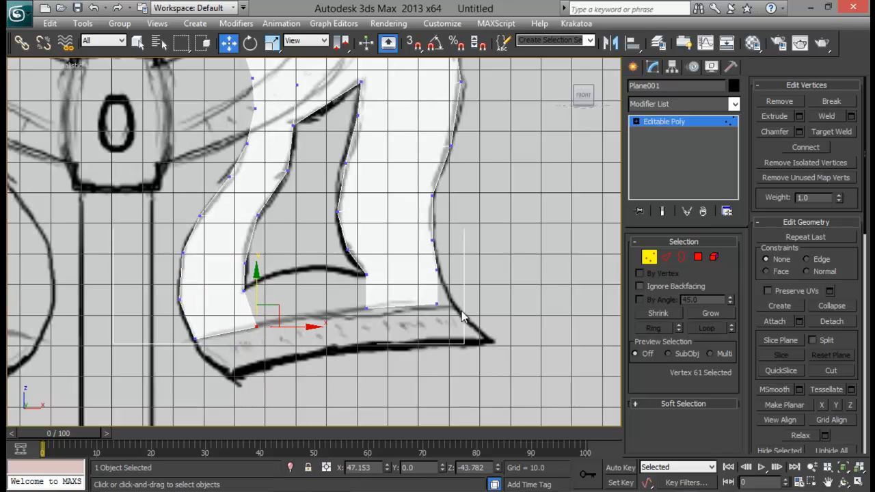
{"action": "left_click", "coordinate": [437, 304]}
{"action": "left_click_drag", "start_coordinate": [469, 307], "coordinate": [491, 308]}
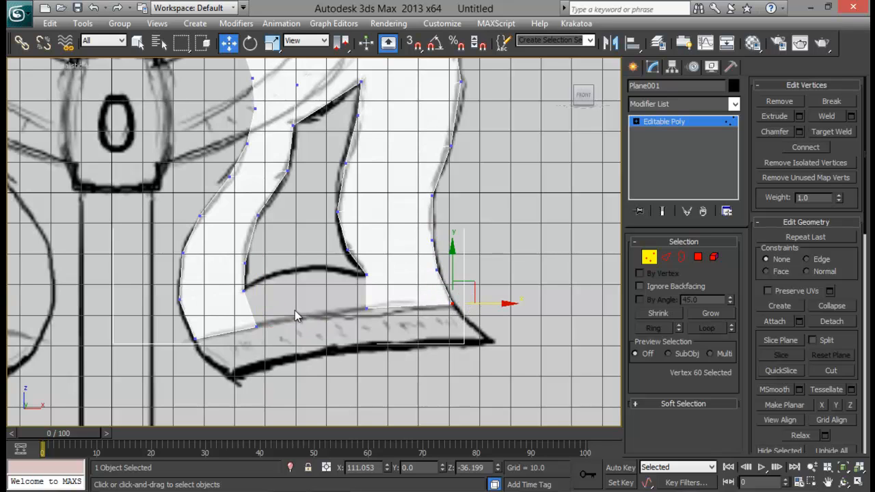
- Bridge the two facing edges below the cutout with 3 segments to join the prongs
{"action": "left_click", "coordinate": [667, 259]}
{"action": "left_click", "coordinate": [367, 286]}
{"action": "left_click", "coordinate": [247, 304], "text": "ctrl"}
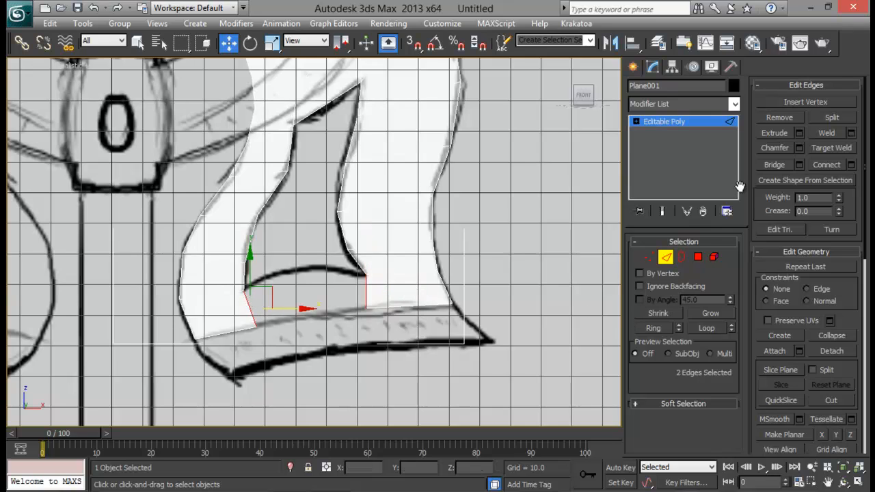
{"action": "left_click", "coordinate": [799, 166]}
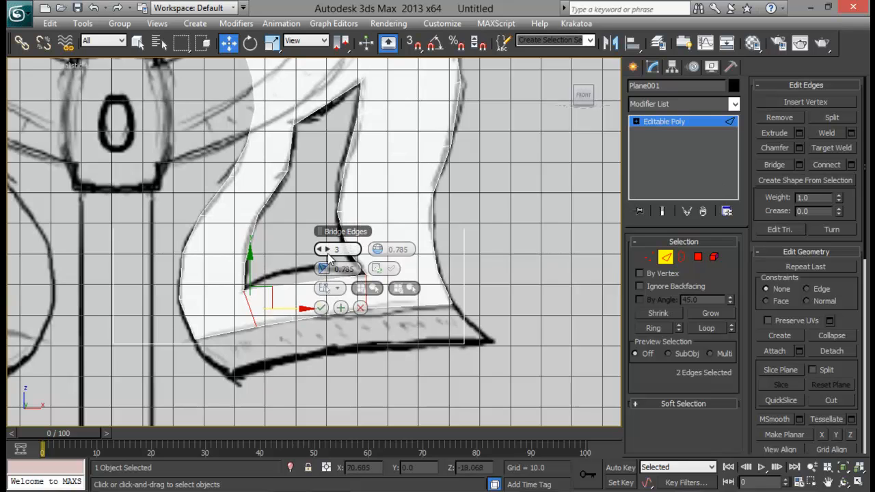
{"action": "left_click", "coordinate": [321, 308]}
- Raise the bridge's two upper middle vertices onto the cutout's curved lower edge, the outer one at about X 69, Z -24
{"action": "left_click", "coordinate": [649, 257]}
{"action": "middle_click_drag", "start_coordinate": [336, 307], "coordinate": [349, 290]}
{"action": "left_click_drag", "start_coordinate": [292, 261], "coordinate": [310, 285]}
{"action": "left_click_drag", "start_coordinate": [316, 250], "coordinate": [332, 270]}
{"action": "left_click_drag", "start_coordinate": [361, 242], "coordinate": [360, 229]}
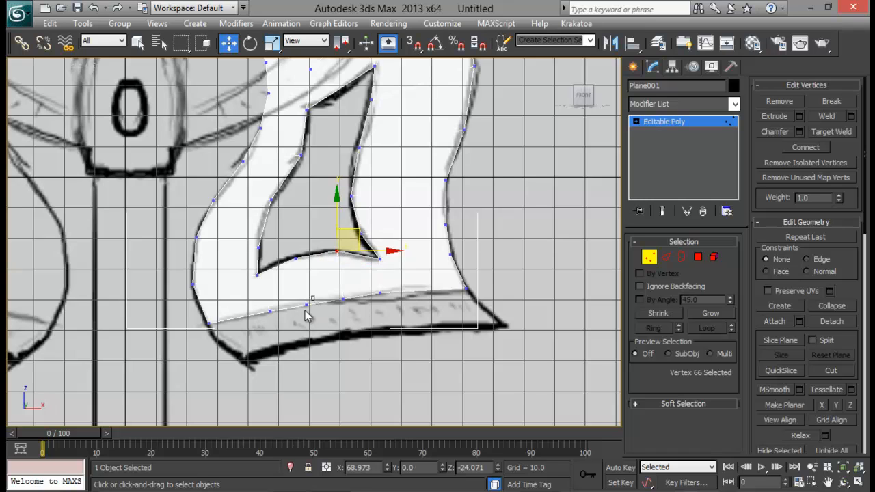
- Fit the four lower vertices below the cutout to the sketched band line, at about X 45, 59, 71 and 86
{"action": "left_click_drag", "start_coordinate": [315, 296], "coordinate": [326, 282]}
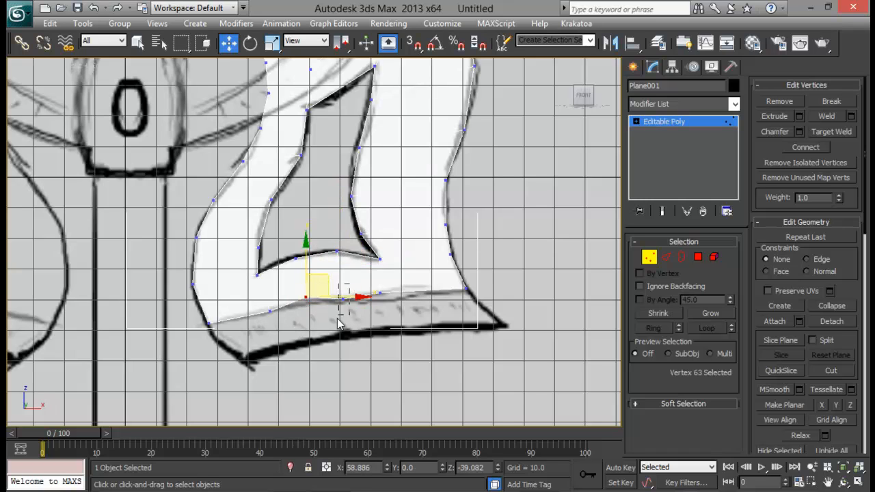
{"action": "left_click_drag", "start_coordinate": [338, 319], "coordinate": [337, 320]}
{"action": "left_click_drag", "start_coordinate": [362, 284], "coordinate": [364, 275]}
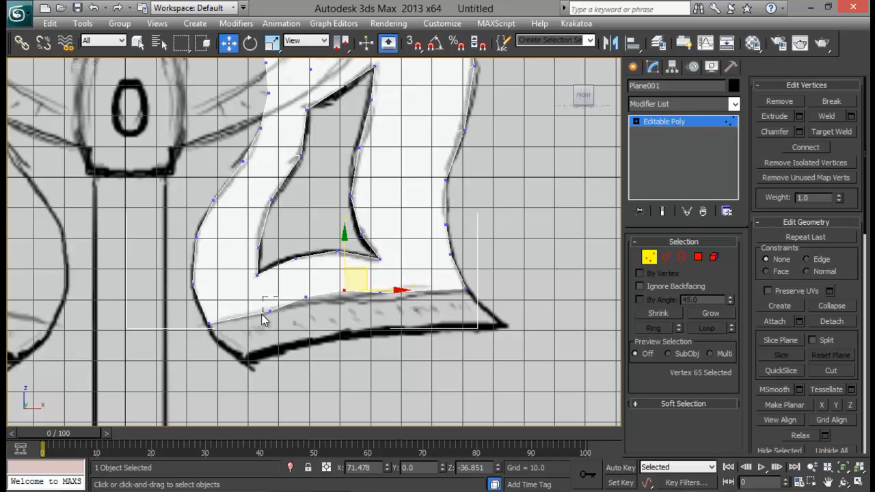
{"action": "left_click_drag", "start_coordinate": [262, 315], "coordinate": [285, 288]}
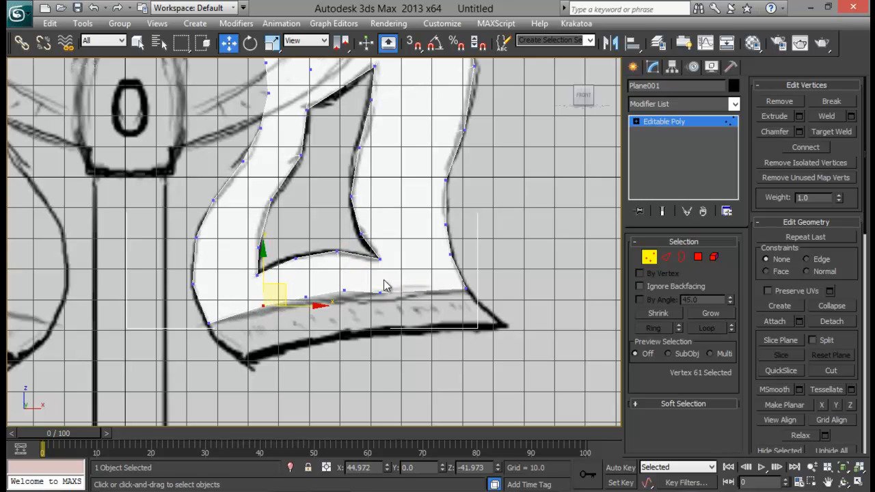
{"action": "left_click_drag", "start_coordinate": [384, 286], "coordinate": [367, 316]}
{"action": "left_click_drag", "start_coordinate": [402, 274], "coordinate": [417, 265]}
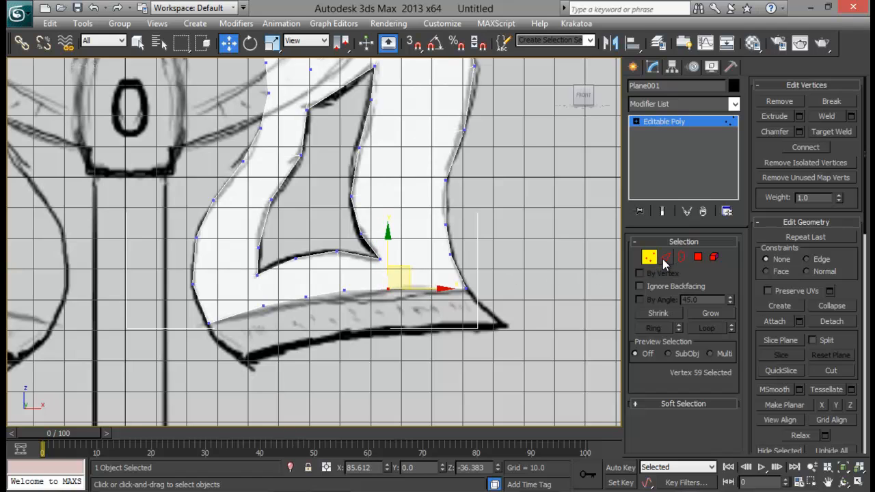
- Extrude the blade's five bottom edges downward to the thick sketched bottom line, at about Z -52
{"action": "left_click", "coordinate": [665, 258]}
{"action": "left_click", "coordinate": [438, 290]}
{"action": "left_click", "coordinate": [362, 290], "text": "ctrl"}
{"action": "left_click", "coordinate": [316, 295], "text": "ctrl"}
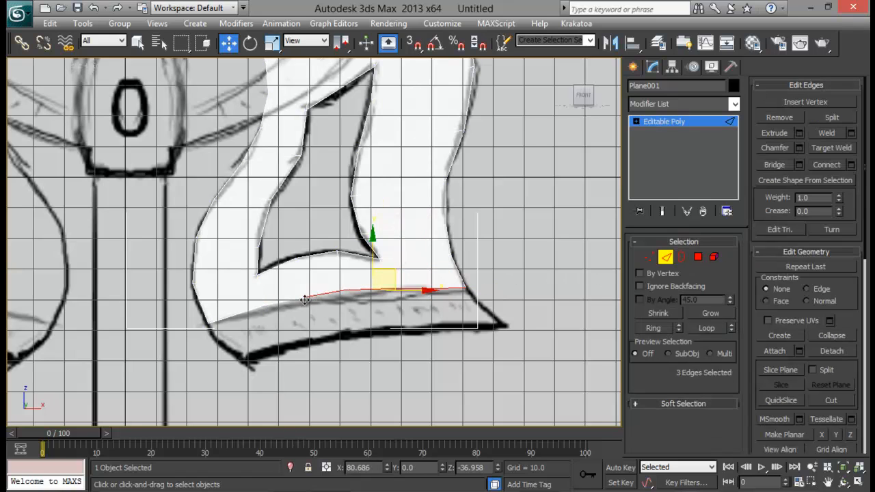
{"action": "left_click", "coordinate": [283, 303], "text": "ctrl"}
{"action": "left_click", "coordinate": [250, 311], "text": "ctrl"}
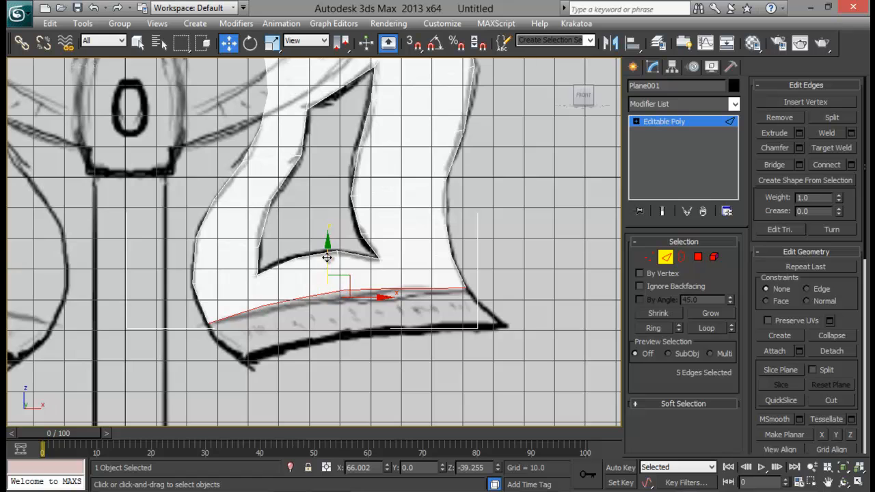
{"action": "left_click_drag", "start_coordinate": [328, 259], "coordinate": [339, 297]}
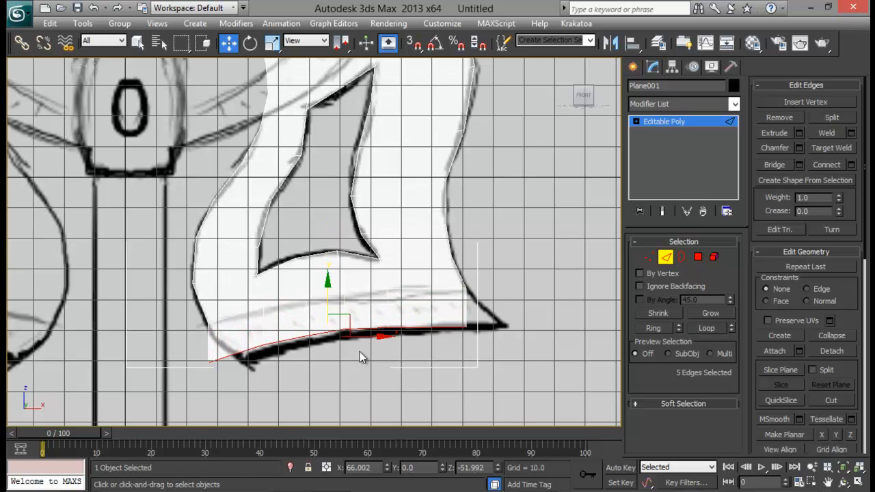
- Pull the bottom row's outermost vertex out to the sketched outer tip and shift the two vertices beside it outward along the bottom line
{"action": "left_click", "coordinate": [647, 257]}
{"action": "left_click", "coordinate": [465, 327]}
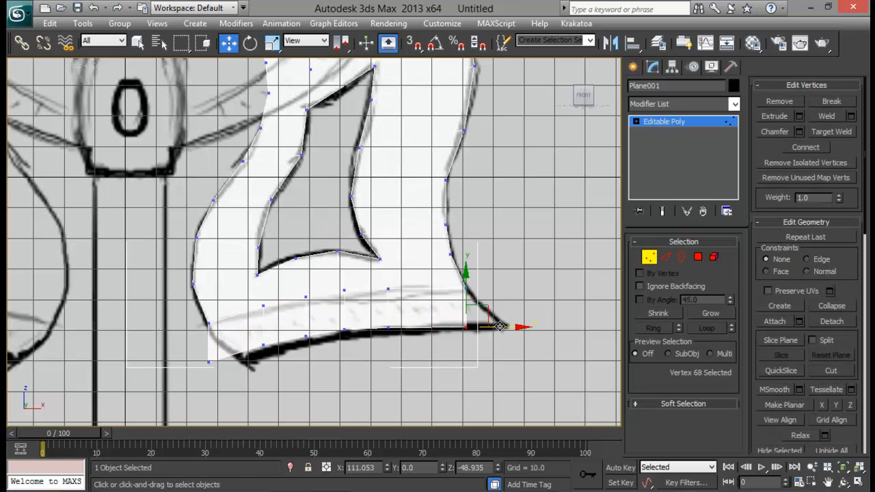
{"action": "left_click_drag", "start_coordinate": [500, 327], "coordinate": [539, 324]}
{"action": "left_click", "coordinate": [388, 326]}
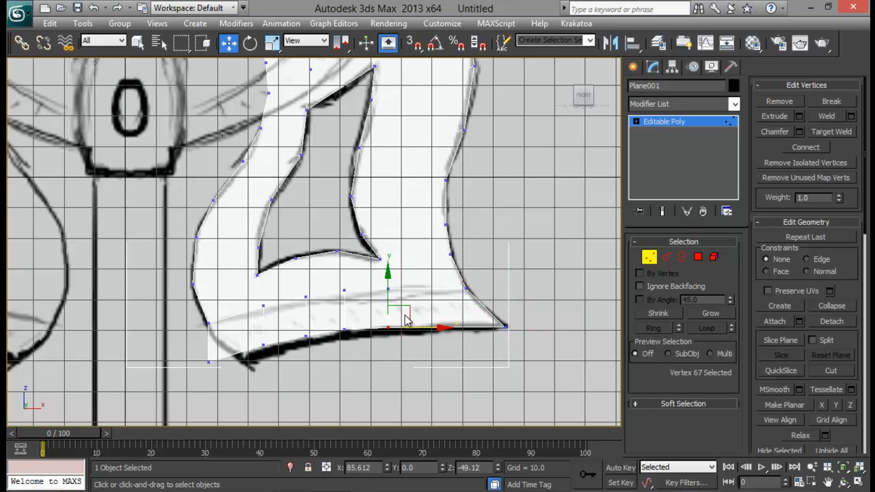
{"action": "left_click_drag", "start_coordinate": [406, 320], "coordinate": [468, 308]}
{"action": "left_click", "coordinate": [345, 330]}
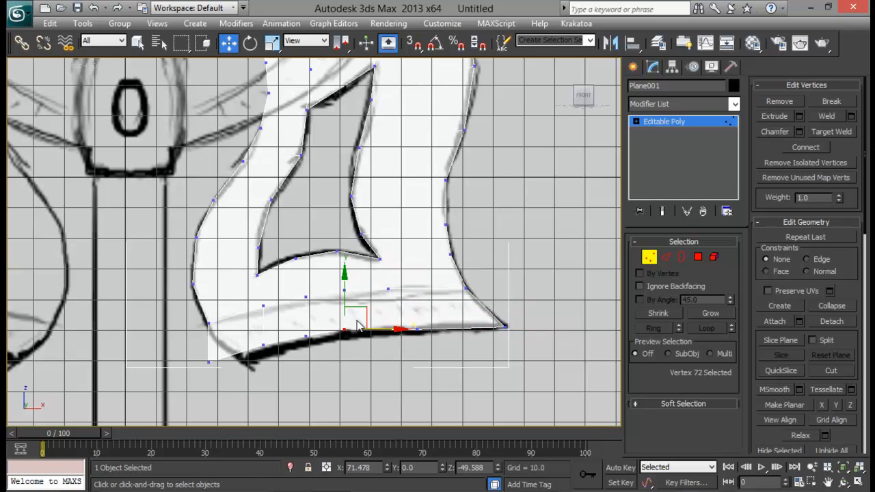
{"action": "left_click_drag", "start_coordinate": [376, 314], "coordinate": [377, 314]}
- Fit the bottom row's remaining vertices to the sketched inner tip and bottom line, and nudge the inner outline vertex above the tip onto the sketch
{"action": "left_click_drag", "start_coordinate": [298, 330], "coordinate": [332, 321]}
{"action": "left_click_drag", "start_coordinate": [253, 333], "coordinate": [271, 361]}
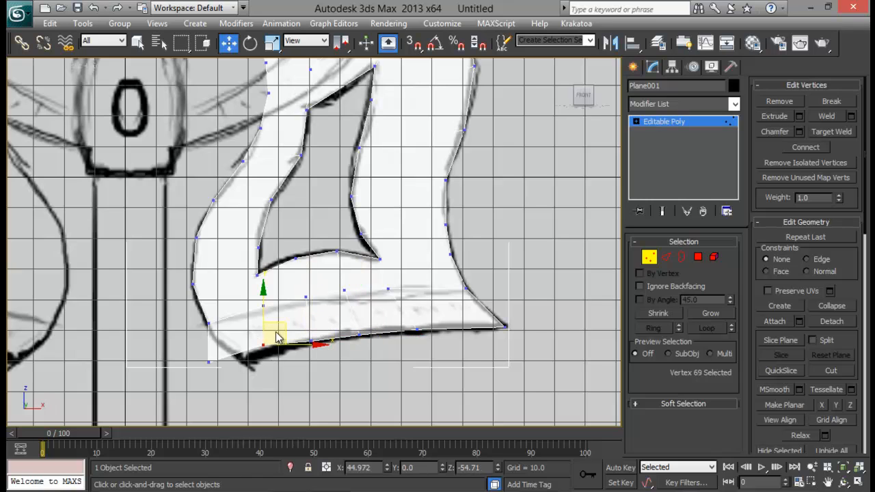
{"action": "left_click_drag", "start_coordinate": [282, 322], "coordinate": [294, 327]}
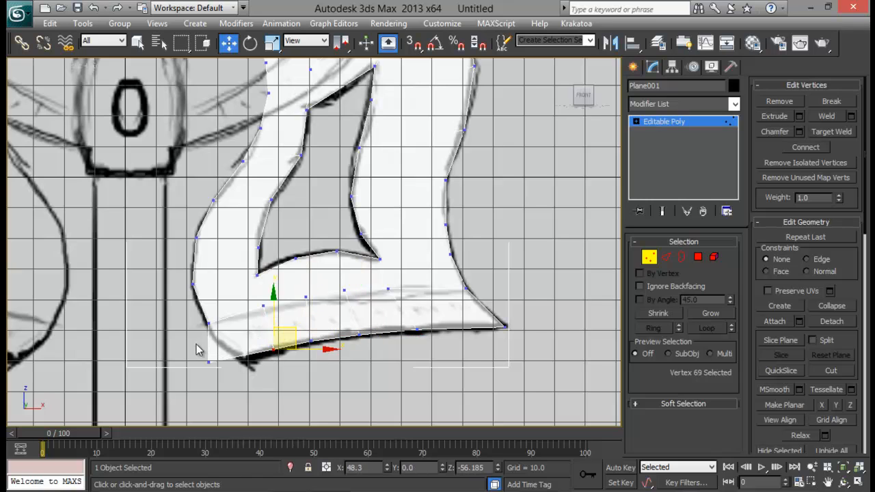
{"action": "left_click_drag", "start_coordinate": [196, 345], "coordinate": [225, 389]}
{"action": "left_click_drag", "start_coordinate": [231, 345], "coordinate": [268, 346]}
{"action": "left_click_drag", "start_coordinate": [179, 322], "coordinate": [236, 339]}
{"action": "left_click_drag", "start_coordinate": [227, 303], "coordinate": [228, 309]}
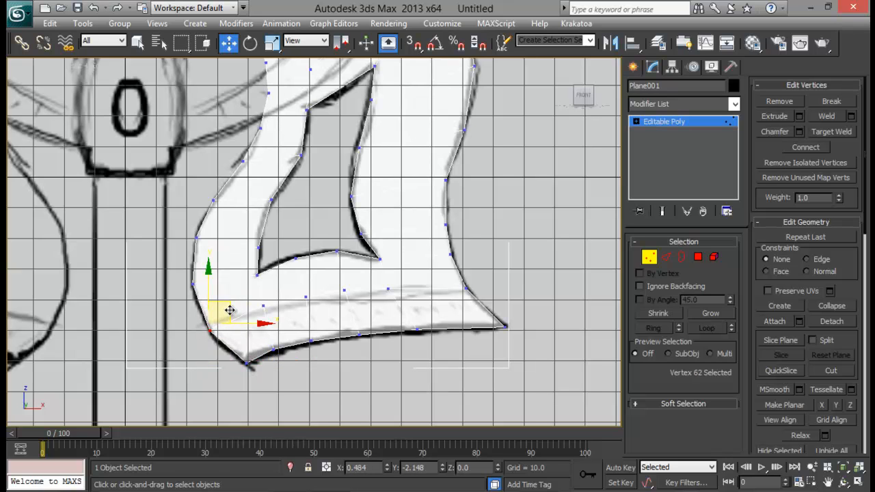
- Examine the whole flat blade in the Perspective view and compare it with the reference in the Front view
{"action": "middle_click_drag", "start_coordinate": [415, 303], "coordinate": [414, 329]}
{"action": "left_click", "coordinate": [641, 262]}
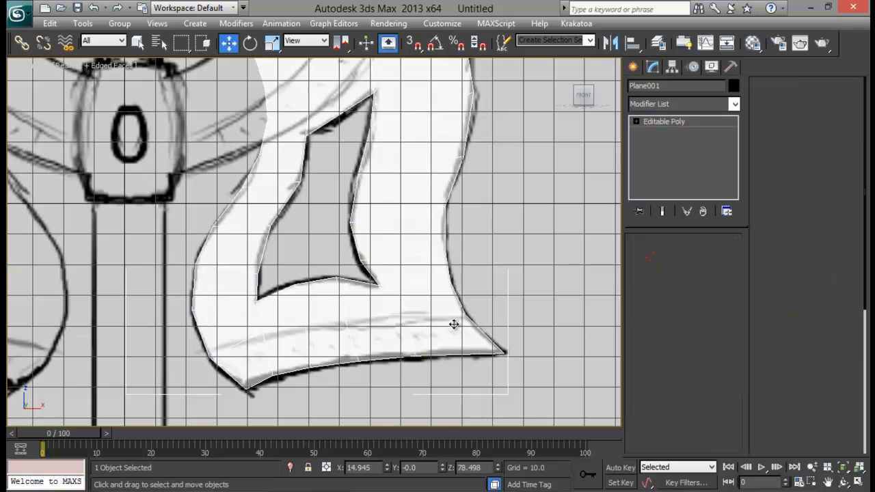
{"action": "key", "text": "alt+w"}
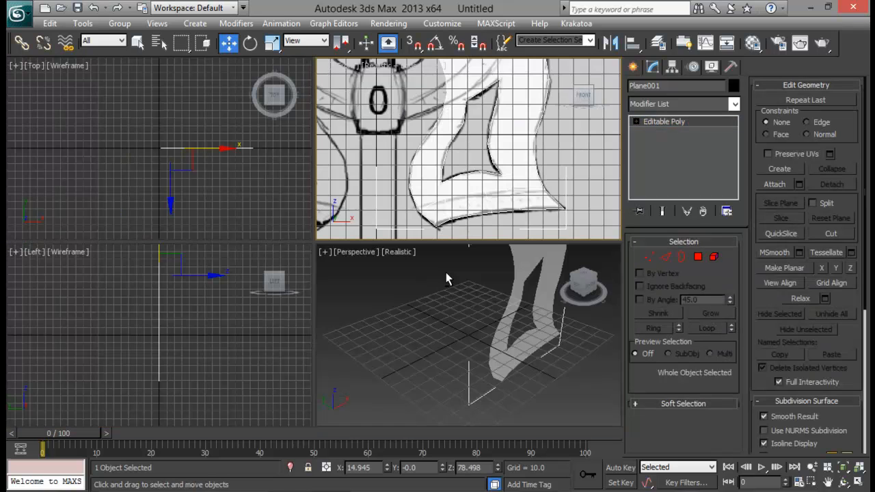
{"action": "middle_click_drag", "start_coordinate": [462, 305], "coordinate": [403, 301]}
{"action": "key", "text": "alt+w"}
{"action": "middle_click_drag", "start_coordinate": [341, 164], "coordinate": [365, 244]}
{"action": "scroll", "coordinate": [361, 276], "scroll_direction": "down", "scroll_amount": 4}
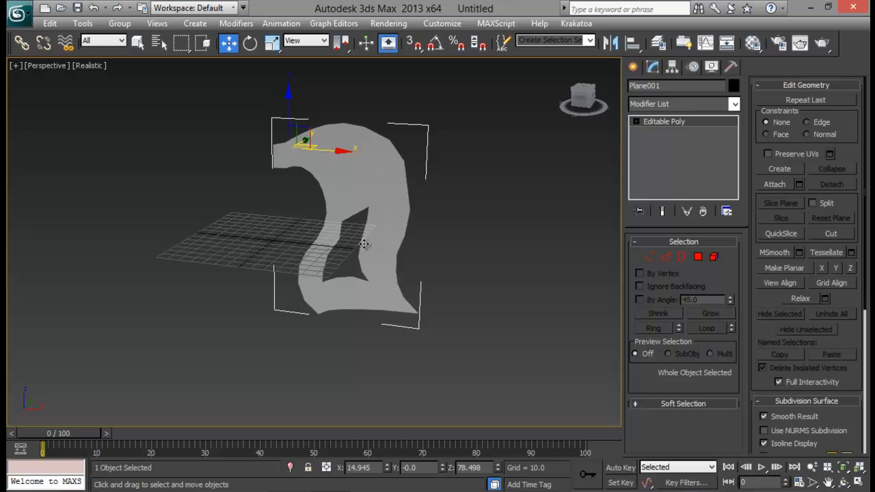
{"action": "middle_click_drag", "start_coordinate": [417, 211], "coordinate": [413, 249]}
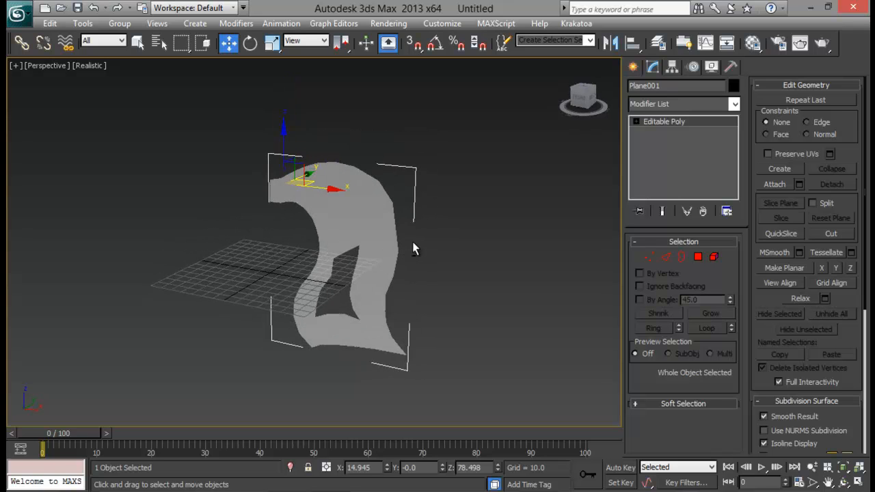
{"action": "key", "text": "alt+w"}
{"action": "scroll", "coordinate": [488, 163], "scroll_direction": "down", "scroll_amount": 5}
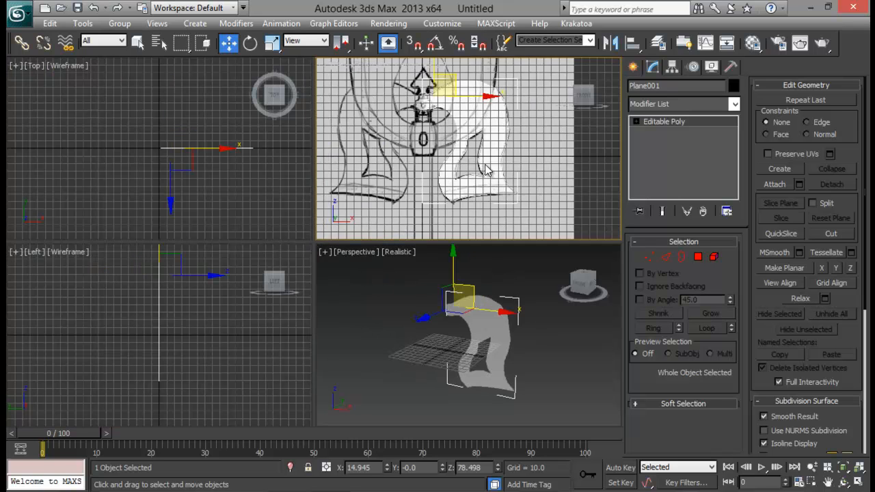
{"action": "key", "text": "alt+w"}
{"action": "scroll", "coordinate": [301, 218], "scroll_direction": "up", "scroll_amount": 1}
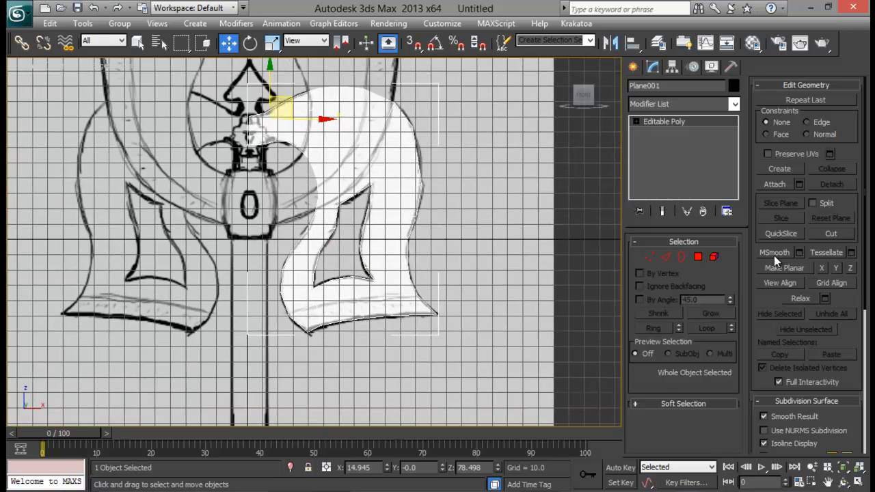
- Select all of the blade's polygons and show the blade nearly edge-on in a maximized Perspective view
{"action": "left_click", "coordinate": [698, 257]}
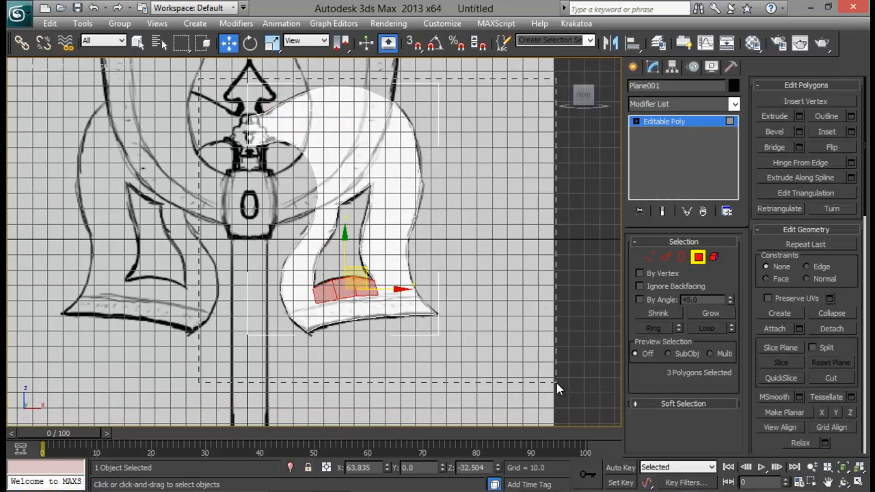
{"action": "left_click_drag", "start_coordinate": [556, 383], "coordinate": [556, 383]}
{"action": "middle_click_drag", "start_coordinate": [471, 277], "coordinate": [475, 251]}
{"action": "key", "text": "alt+w"}
{"action": "middle_click_drag", "start_coordinate": [503, 369], "coordinate": [409, 333]}
{"action": "key", "text": "alt+w"}
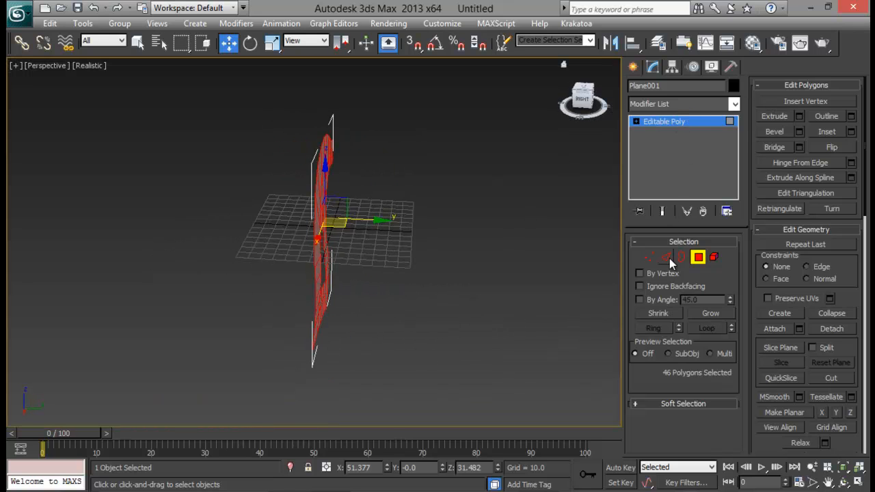
- Try extruding all selected blade polygons by 10 as a group, check the preview from the extruded side, and discard it
{"action": "left_click", "coordinate": [681, 105]}
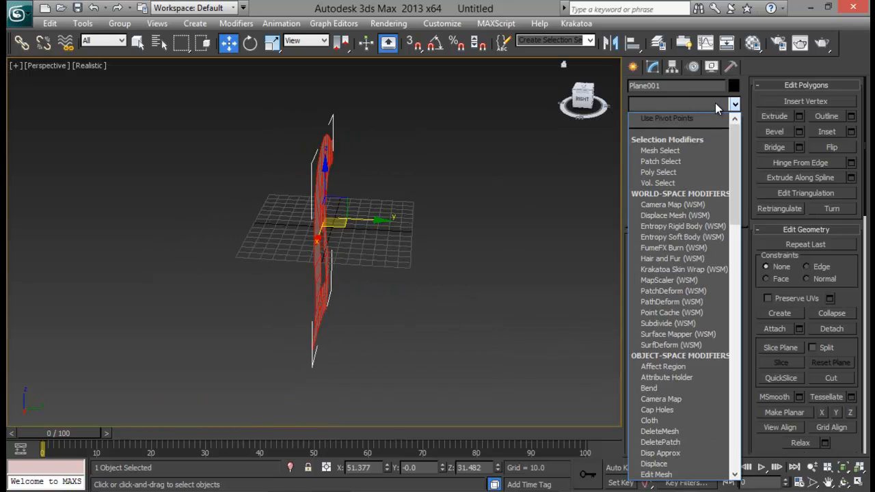
{"action": "left_click", "coordinate": [716, 104]}
{"action": "left_click", "coordinate": [799, 116]}
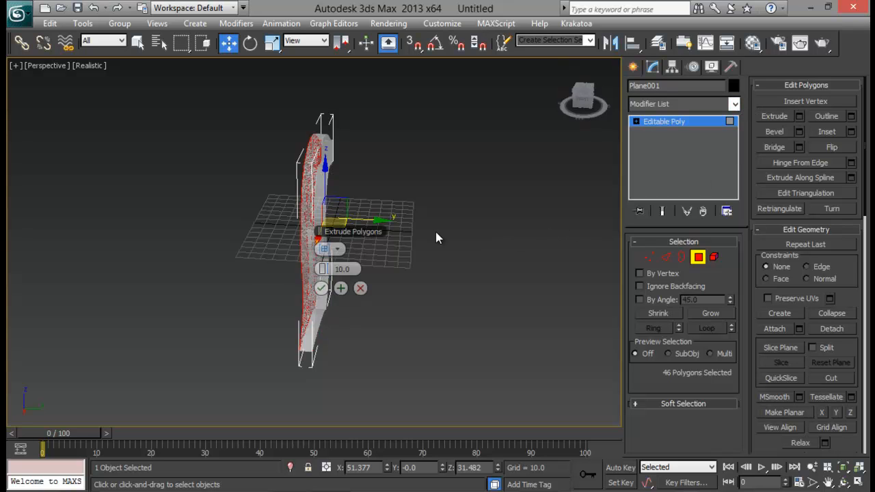
{"action": "middle_click_drag", "start_coordinate": [435, 232], "coordinate": [137, 189], "text": "alt"}
{"action": "scroll", "coordinate": [213, 232], "scroll_direction": "up", "scroll_amount": 4}
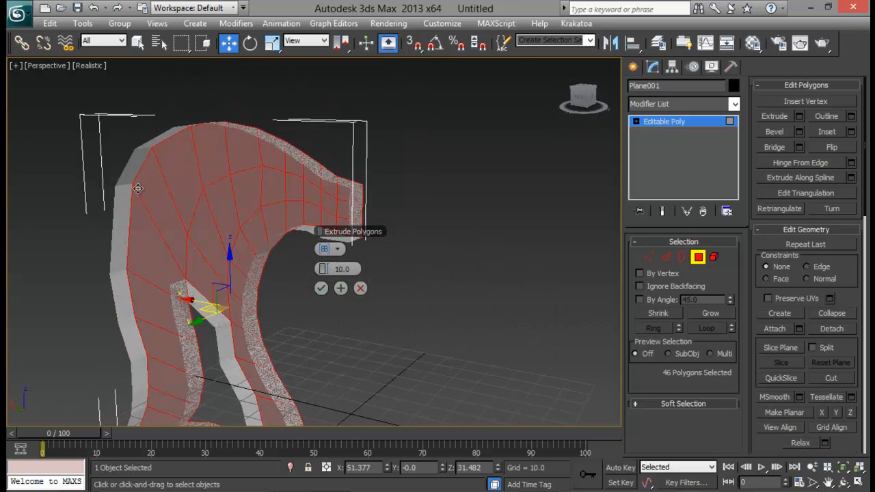
{"action": "left_click", "coordinate": [360, 288]}
{"action": "middle_click_drag", "start_coordinate": [360, 288], "coordinate": [549, 235], "text": "alt"}
- Apply a Face Extrude modifier to the selected blade polygons with an amount of 5 and check the thickness
{"action": "left_click", "coordinate": [678, 105]}
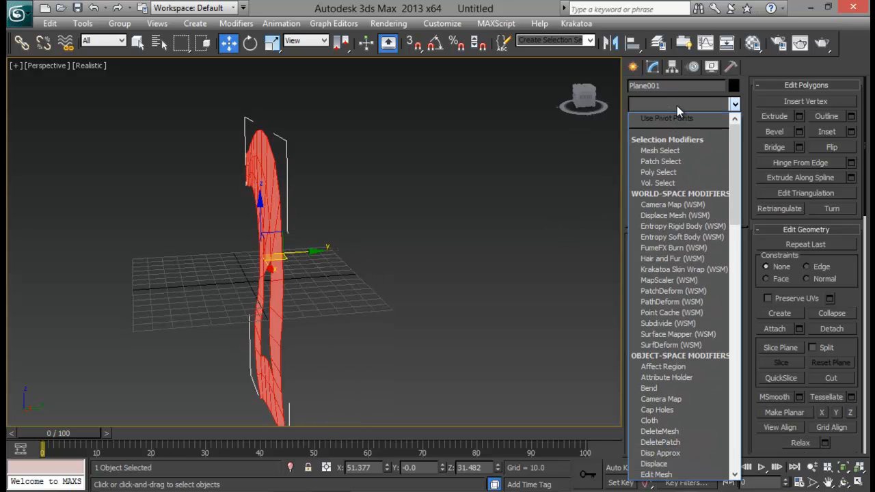
{"action": "key", "text": "e"}
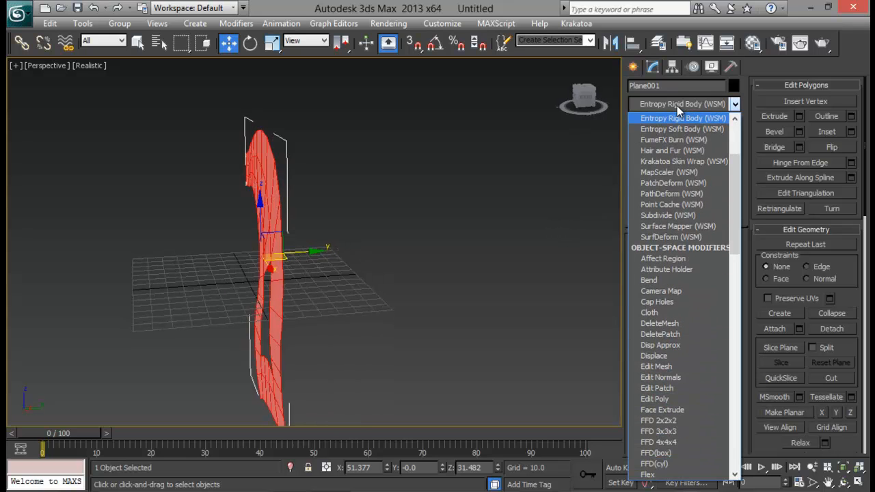
{"action": "key", "text": "Down"}
{"action": "key", "text": "Down"}
{"action": "key", "text": "Down"}
{"action": "key", "text": "Down"}
{"action": "key", "text": "Down"}
{"action": "key", "text": "Down"}
{"action": "key", "text": "Down"}
{"action": "key", "text": "Down"}
{"action": "key", "text": "Down"}
{"action": "key", "text": "Down"}
{"action": "key", "text": "Down"}
{"action": "key", "text": "Down"}
{"action": "key", "text": "Down"}
{"action": "key", "text": "Down"}
{"action": "key", "text": "Down"}
{"action": "key", "text": "Down"}
{"action": "key", "text": "Down"}
{"action": "key", "text": "Down"}
{"action": "key", "text": "Down"}
{"action": "key", "text": "Down"}
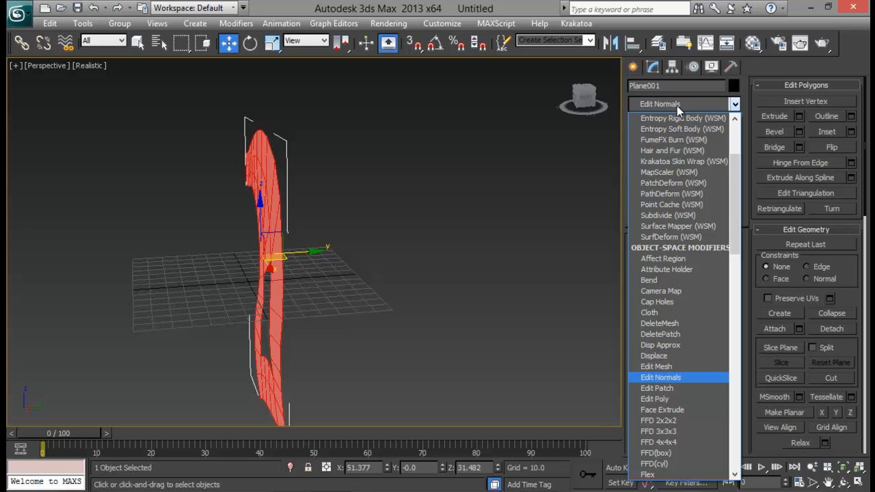
{"action": "key", "text": "Down"}
{"action": "key", "text": "Down"}
{"action": "key", "text": "Down"}
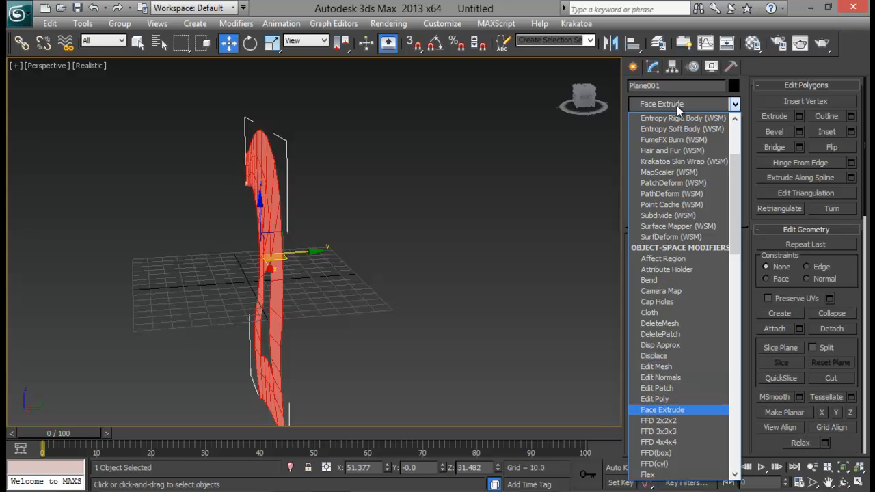
{"action": "key", "text": "Return"}
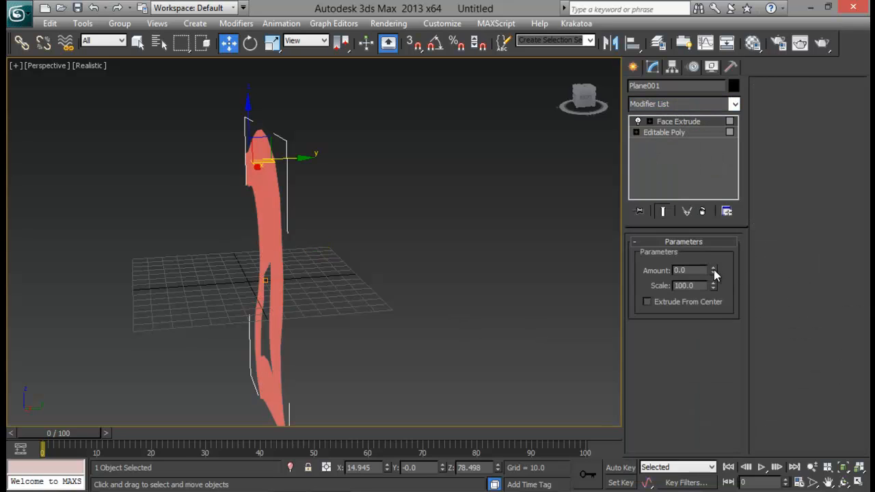
{"action": "type", "text": "5"}
{"action": "key", "text": "Return"}
{"action": "middle_click_drag", "start_coordinate": [259, 264], "coordinate": [401, 242], "text": "alt"}
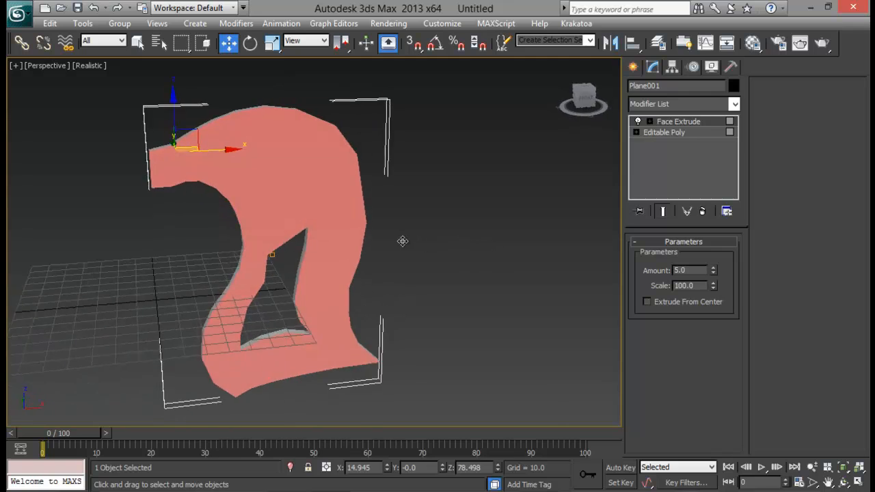
{"action": "left_click", "coordinate": [373, 256]}
{"action": "left_click", "coordinate": [311, 221]}
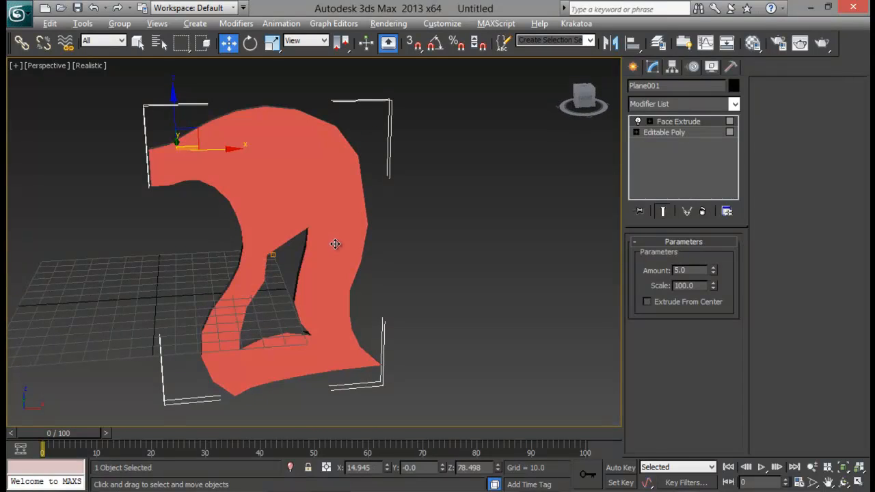
{"action": "left_click", "coordinate": [435, 238]}
{"action": "left_click", "coordinate": [300, 167]}
- Leave the base Editable Poly's polygon level and set the Face Extrude amount to 6
{"action": "left_click", "coordinate": [729, 133]}
{"action": "left_click", "coordinate": [698, 260]}
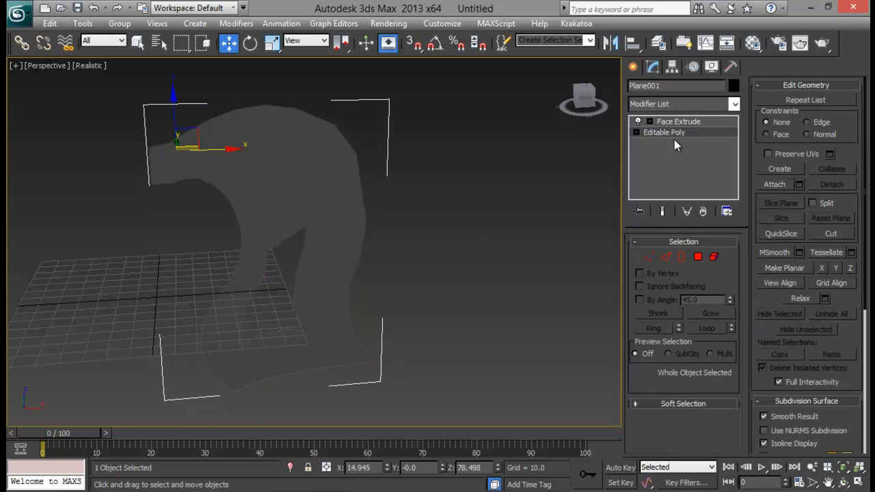
{"action": "left_click", "coordinate": [679, 122]}
{"action": "middle_click_drag", "start_coordinate": [438, 232], "coordinate": [438, 194], "text": "alt"}
{"action": "middle_click_drag", "start_coordinate": [368, 192], "coordinate": [422, 216]}
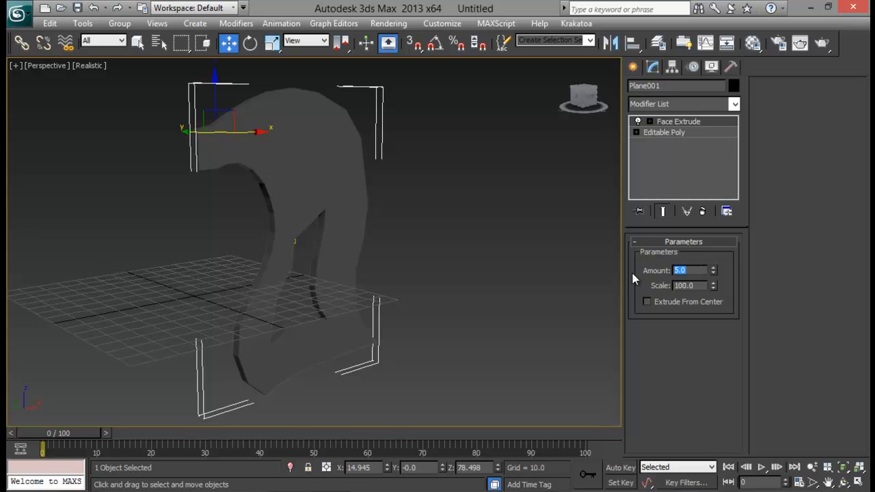
{"action": "type", "text": "6"}
{"action": "key", "text": "Return"}
- Convert the extruded blade to an Editable Poly, by way of Deformable gPoly and Editable Mesh
{"action": "right_click", "coordinate": [328, 175]}
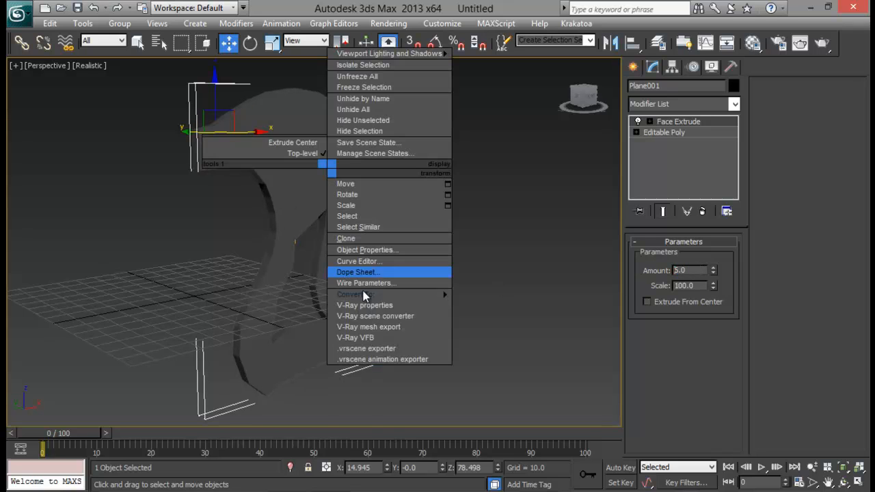
{"action": "mouse_move", "coordinate": [376, 294]}
{"action": "left_click", "coordinate": [538, 316]}
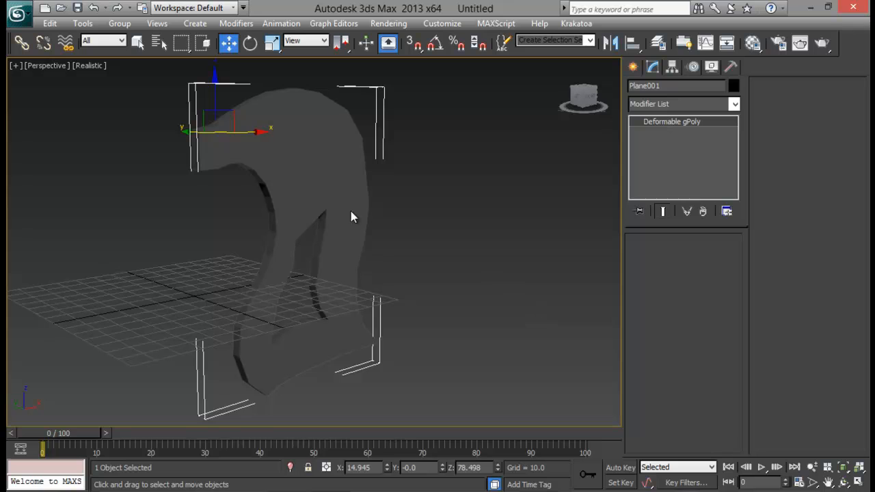
{"action": "right_click", "coordinate": [316, 173]}
{"action": "mouse_move", "coordinate": [404, 297]}
{"action": "left_click", "coordinate": [458, 297]}
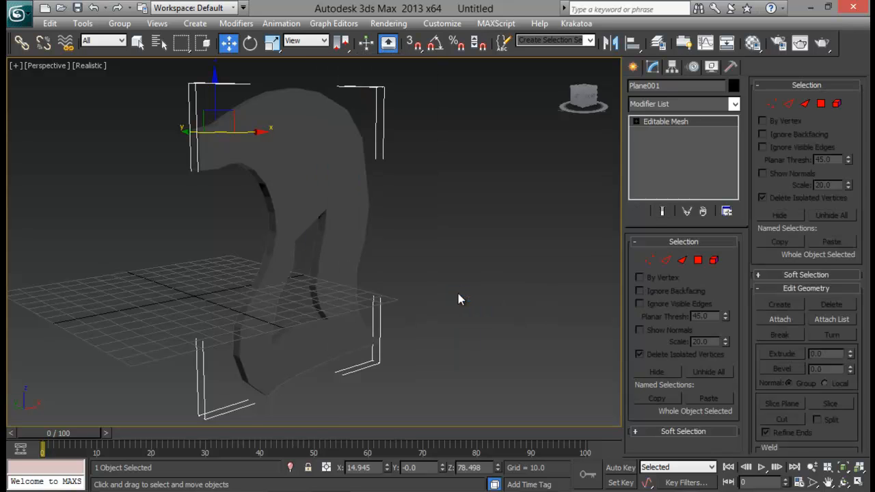
{"action": "right_click", "coordinate": [263, 190]}
{"action": "right_click", "coordinate": [280, 164]}
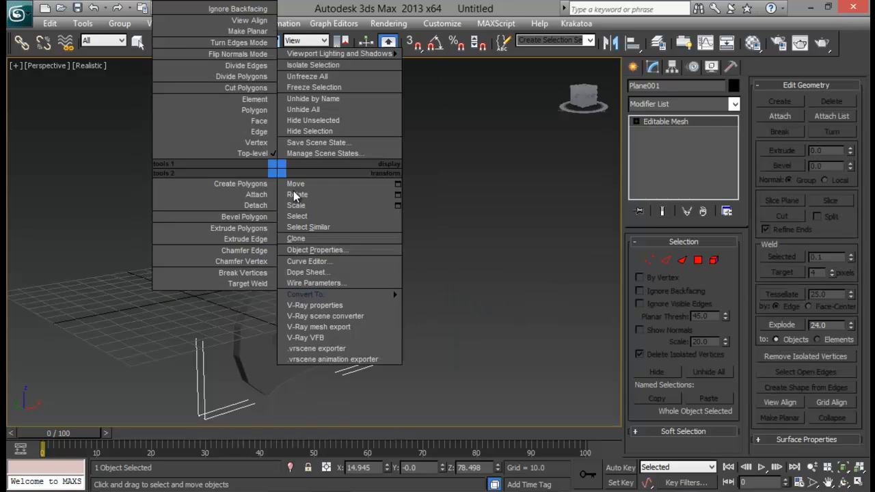
{"action": "mouse_move", "coordinate": [328, 291]}
{"action": "left_click", "coordinate": [440, 305]}
- Display the blade with edged faces and hide its selection brackets in the Perspective view
{"action": "left_click", "coordinate": [454, 217]}
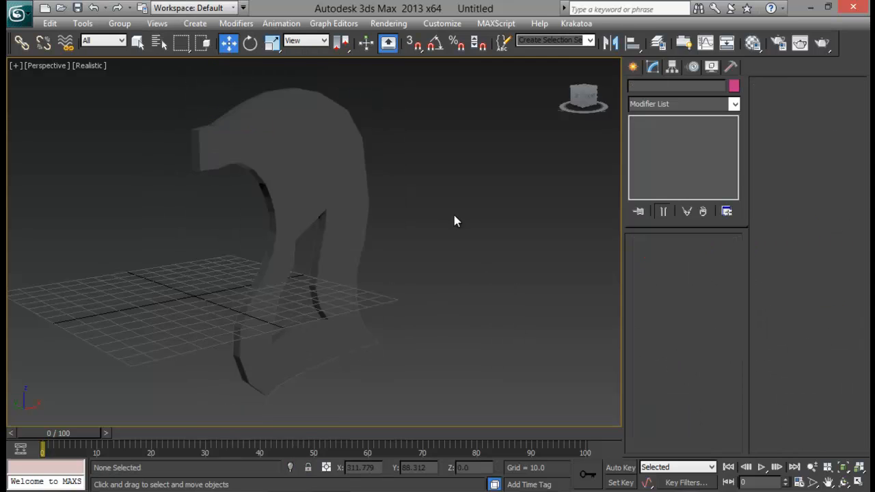
{"action": "middle_click_drag", "start_coordinate": [454, 217], "coordinate": [402, 228], "text": "alt"}
{"action": "left_click", "coordinate": [398, 217]}
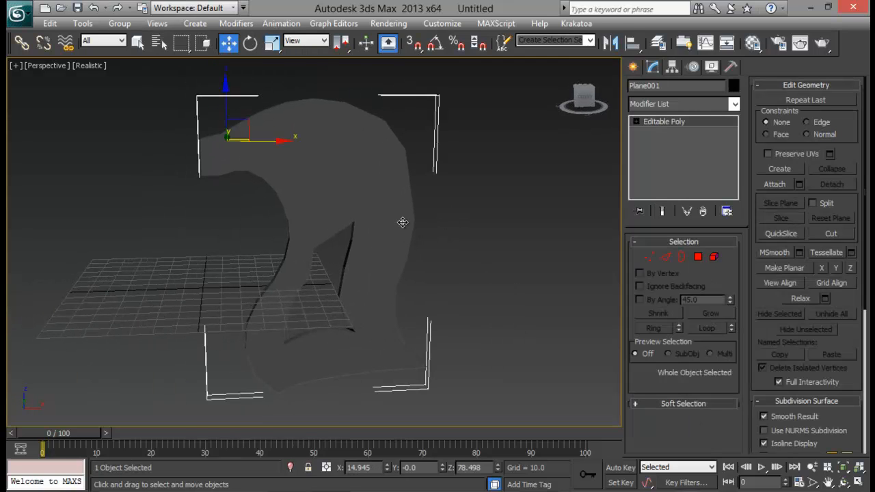
{"action": "key", "text": "F4"}
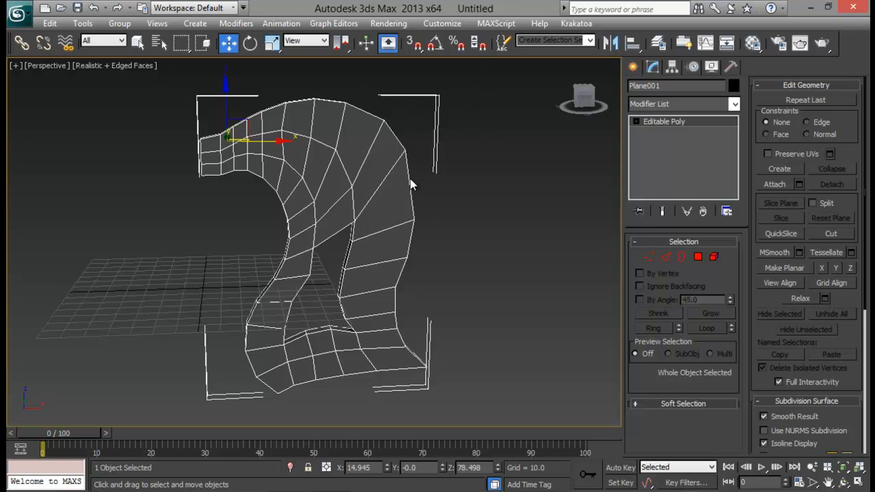
{"action": "key", "text": "j"}
{"action": "middle_click_drag", "start_coordinate": [413, 180], "coordinate": [384, 251], "text": "alt"}
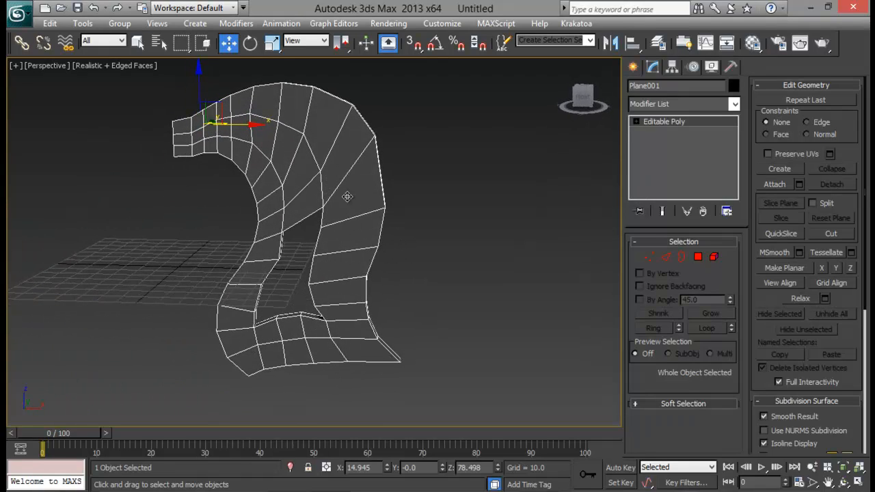
{"action": "middle_click_drag", "start_coordinate": [319, 180], "coordinate": [335, 213]}
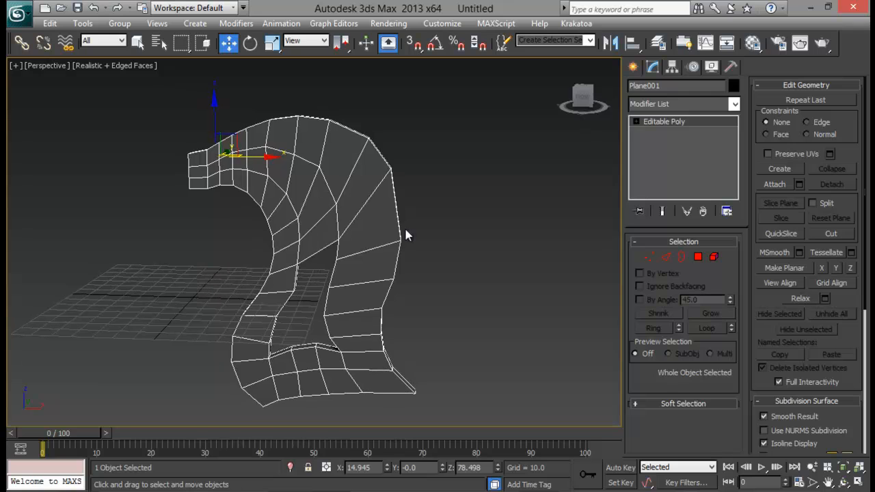
- Select single edges on the blade's front and examine the mesh structure on its back side
{"action": "left_click", "coordinate": [666, 257]}
{"action": "left_click", "coordinate": [360, 205]}
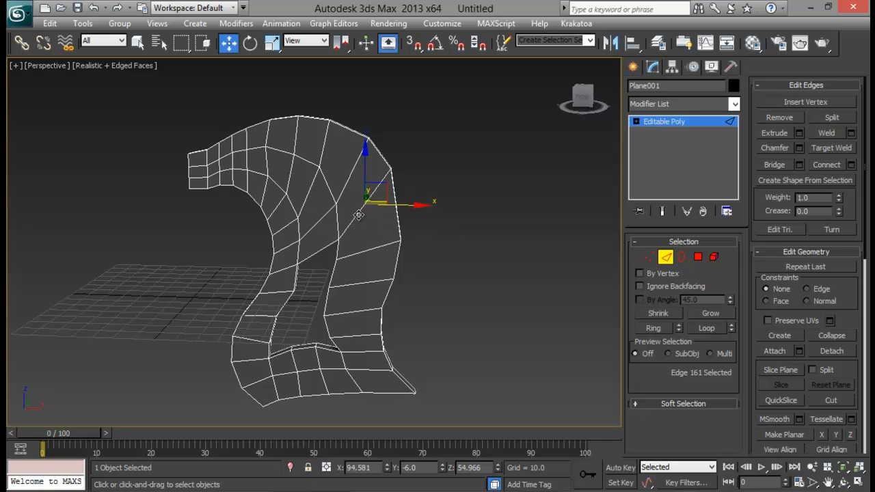
{"action": "left_click", "coordinate": [356, 213]}
{"action": "middle_click_drag", "start_coordinate": [463, 214], "coordinate": [270, 191], "text": "alt"}
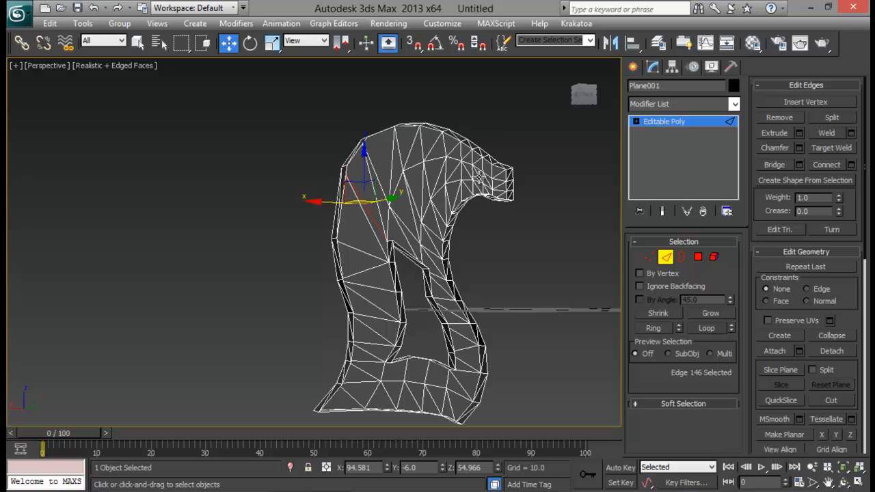
- Undo the blade's conversions and Face Extrude amounts, and remove the Face Extrude modifier
{"action": "key", "text": "ctrl+z"}
{"action": "key", "text": "ctrl+z"}
{"action": "key", "text": "ctrl+z"}
{"action": "key", "text": "ctrl+z"}
{"action": "key", "text": "ctrl+z"}
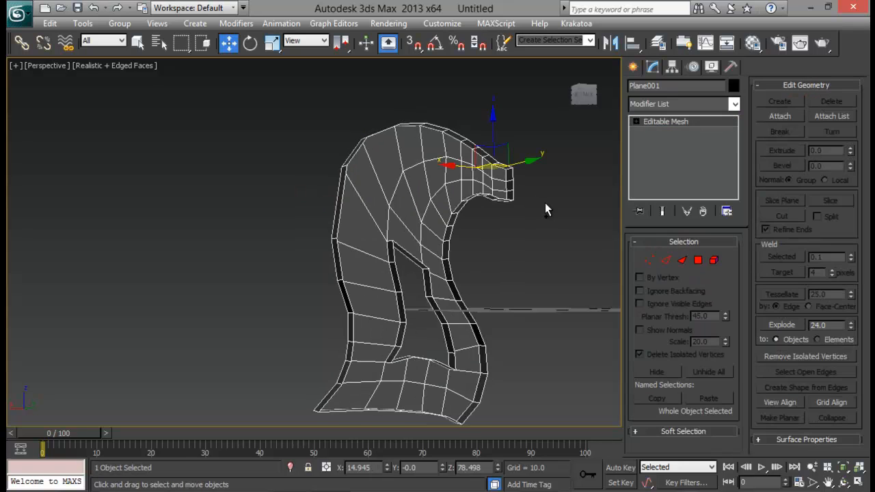
{"action": "key", "text": "ctrl+y"}
{"action": "key", "text": "ctrl+y"}
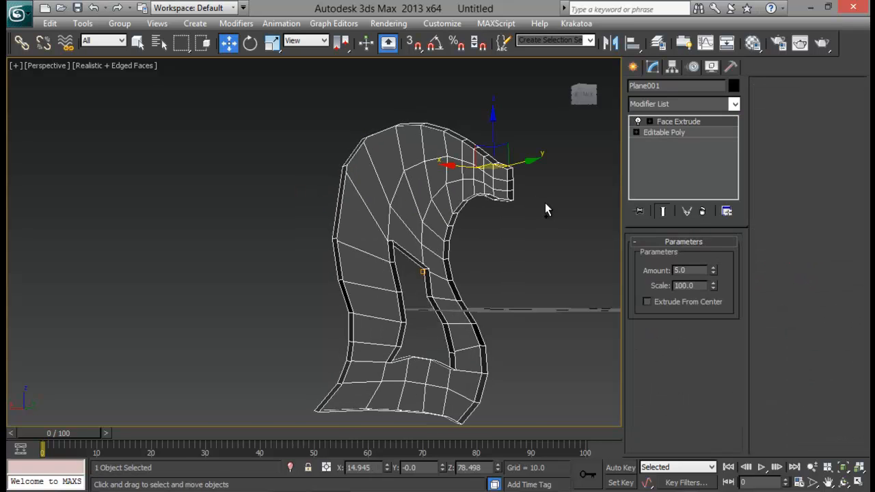
{"action": "key", "text": "ctrl+z"}
{"action": "key", "text": "ctrl+z"}
{"action": "key", "text": "ctrl+z"}
{"action": "key", "text": "ctrl+z"}
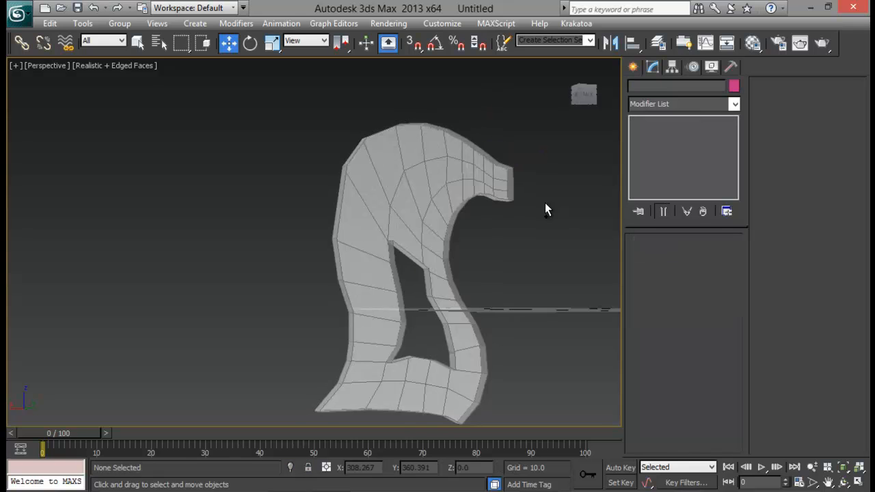
{"action": "key", "text": "ctrl+z"}
{"action": "key", "text": "ctrl+z"}
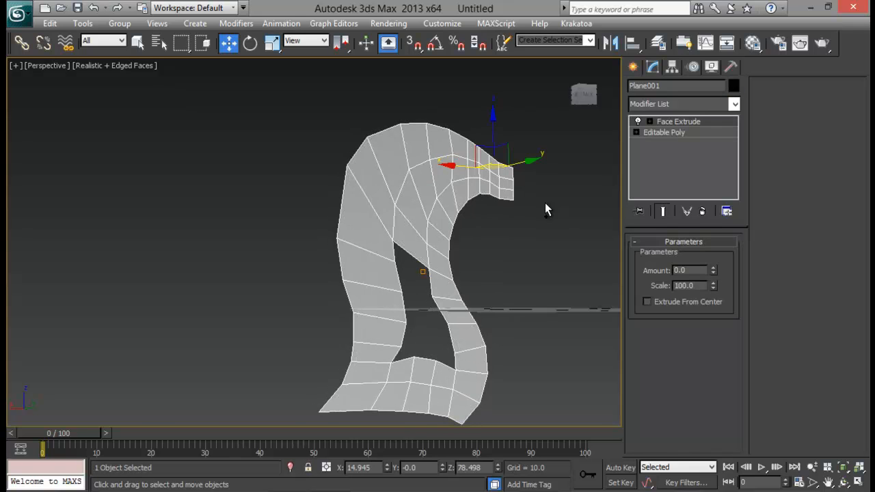
{"action": "left_click", "coordinate": [702, 211]}
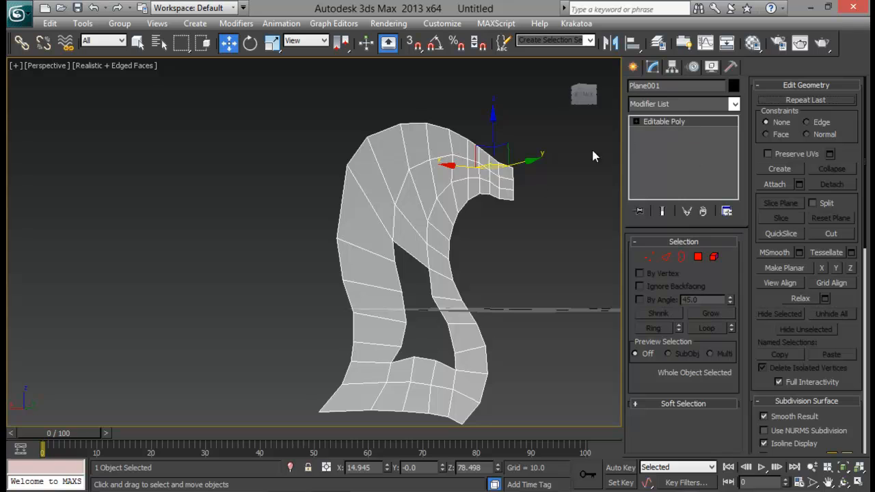
- Apply a Shell modifier to the flat blade, set its inner amount to 6, and inspect the thickness from both sides
{"action": "middle_click_drag", "start_coordinate": [591, 147], "coordinate": [523, 188], "text": "alt"}
{"action": "left_click", "coordinate": [680, 103]}
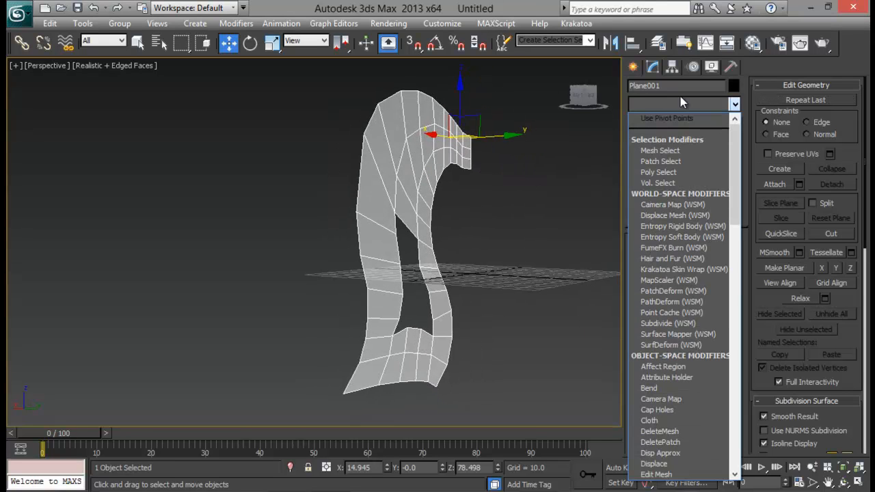
{"action": "scroll", "coordinate": [681, 101], "scroll_direction": "down", "scroll_amount": 15}
{"action": "left_click", "coordinate": [681, 101]}
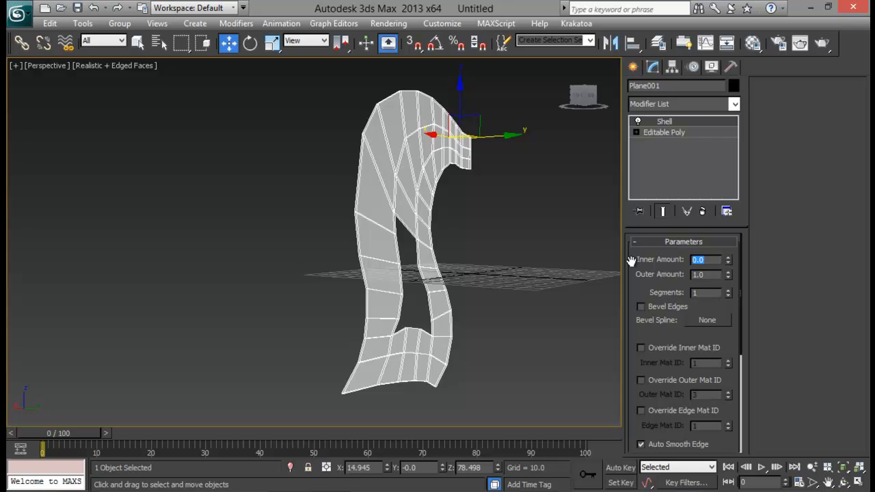
{"action": "type", "text": "6"}
{"action": "key", "text": "Return"}
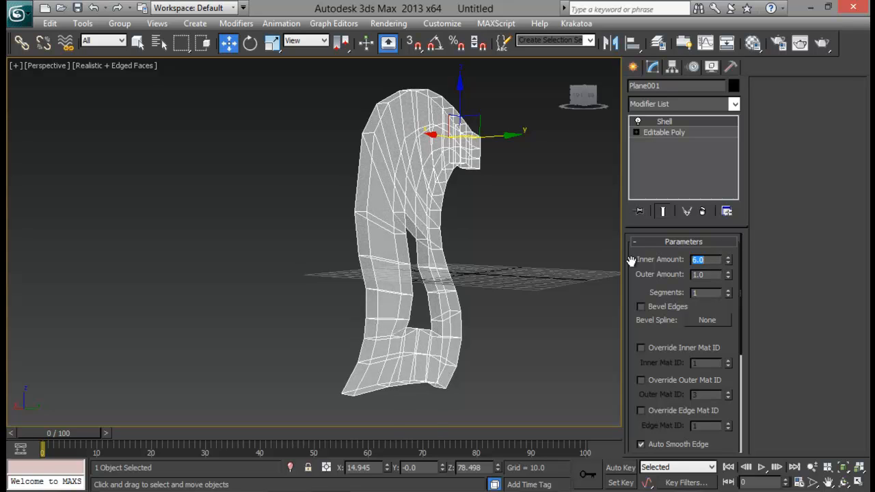
{"action": "middle_click_drag", "start_coordinate": [451, 320], "coordinate": [365, 309]}
{"action": "middle_click_drag", "start_coordinate": [366, 309], "coordinate": [480, 291], "text": "alt"}
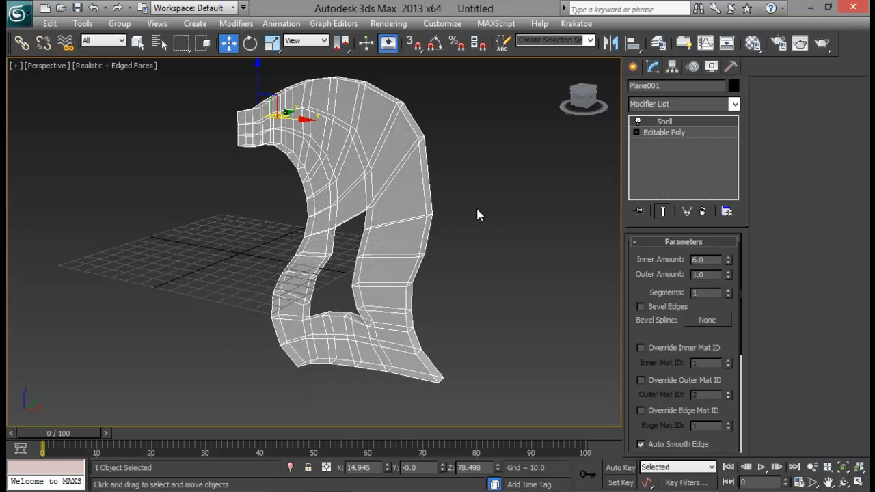
{"action": "mouse_move", "coordinate": [479, 212]}
{"action": "middle_mouse_down", "text": "alt"}
{"action": "mouse_move", "coordinate": [415, 184]}
{"action": "mouse_move", "coordinate": [485, 210]}
{"action": "middle_mouse_up", "text": "alt"}
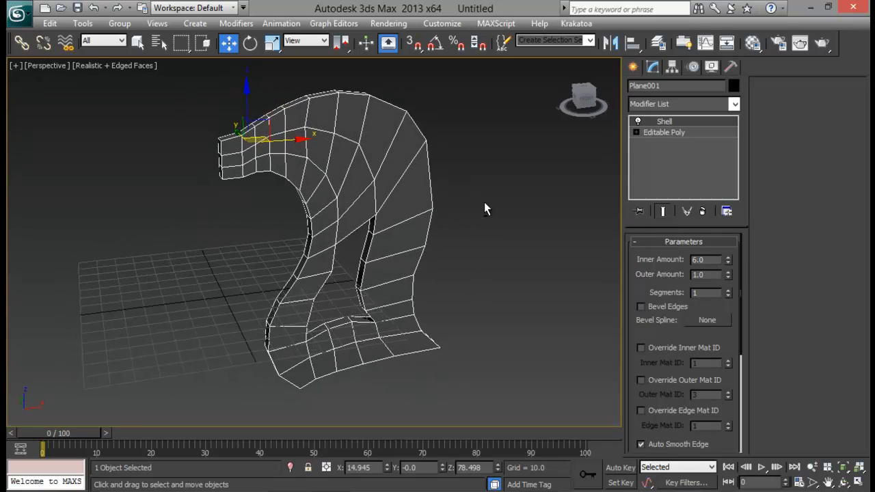
- Convert the shelled blade to an Editable Poly
{"action": "right_click", "coordinate": [397, 173]}
{"action": "mouse_move", "coordinate": [459, 297]}
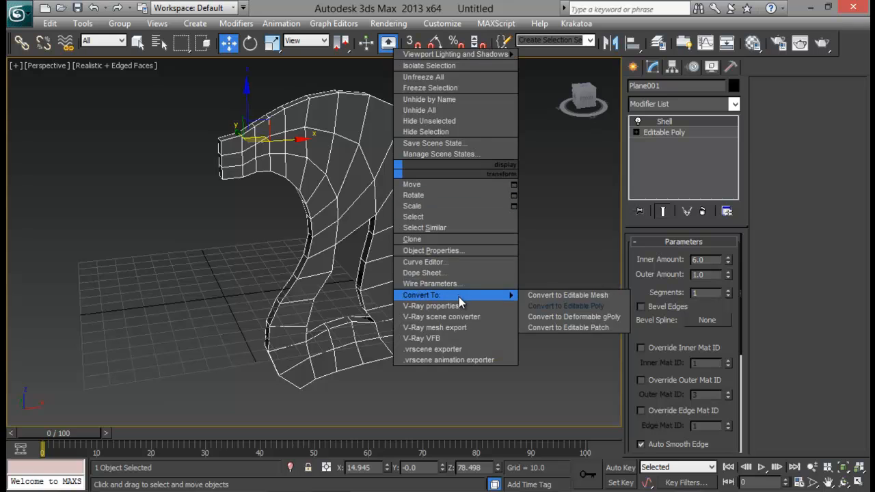
{"action": "left_click", "coordinate": [556, 303]}
- Select the ring of edges crossing the blade's outer band and connect it with 2 segments
{"action": "left_click", "coordinate": [665, 256]}
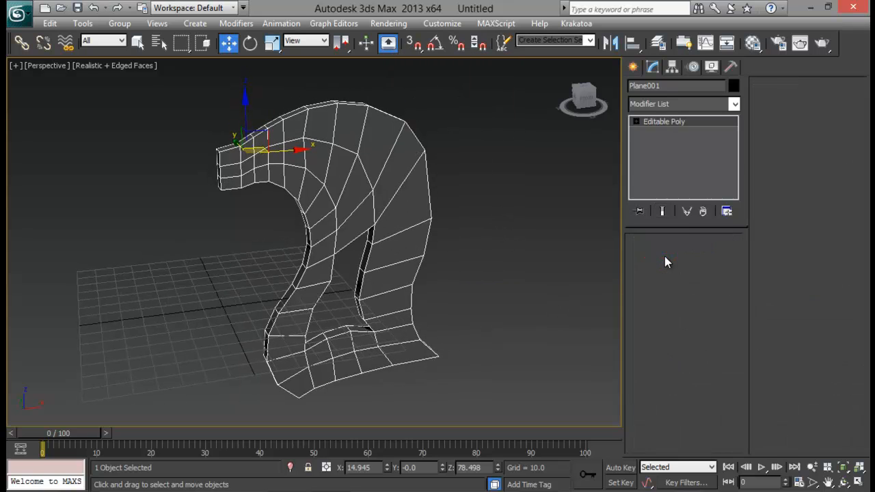
{"action": "left_click", "coordinate": [309, 119]}
{"action": "middle_click_drag", "start_coordinate": [444, 203], "coordinate": [310, 156], "text": "alt"}
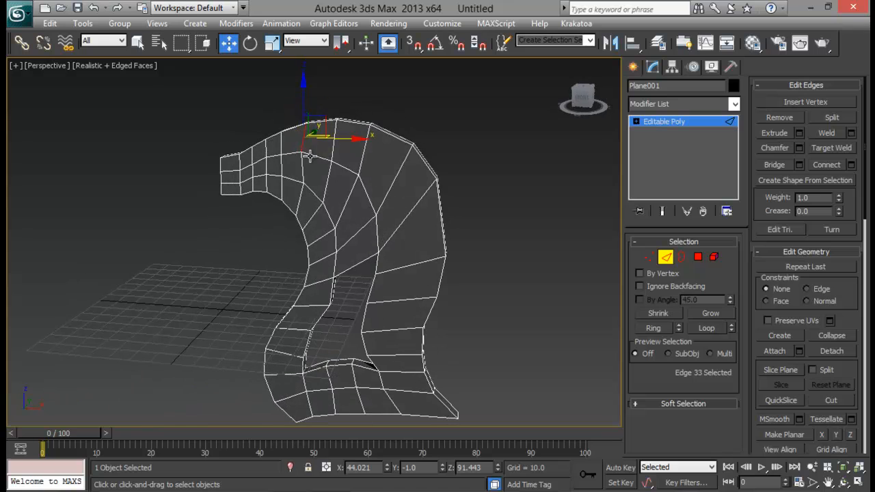
{"action": "left_click", "coordinate": [654, 329]}
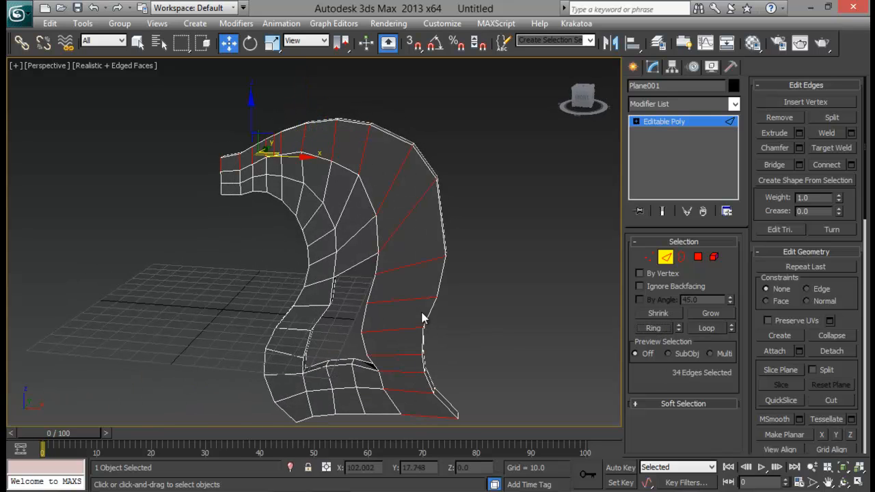
{"action": "middle_click_drag", "start_coordinate": [422, 316], "coordinate": [343, 237], "text": "alt"}
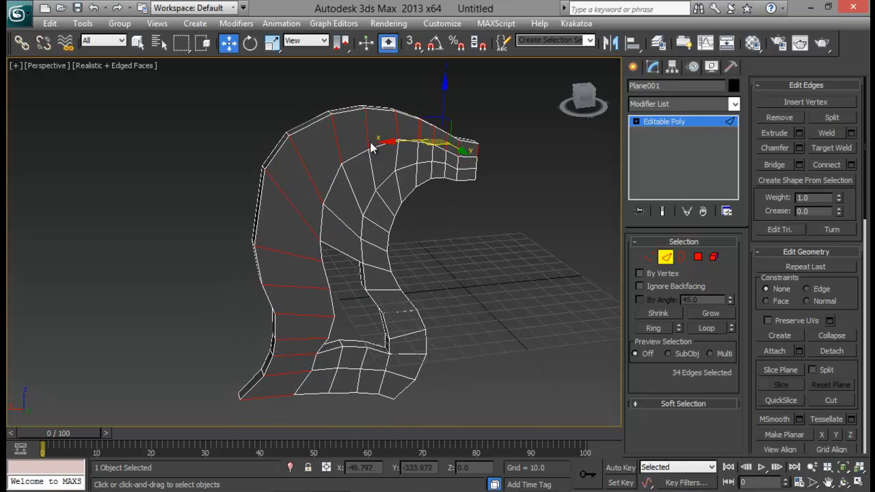
{"action": "middle_click_drag", "start_coordinate": [373, 149], "coordinate": [561, 287], "text": "alt"}
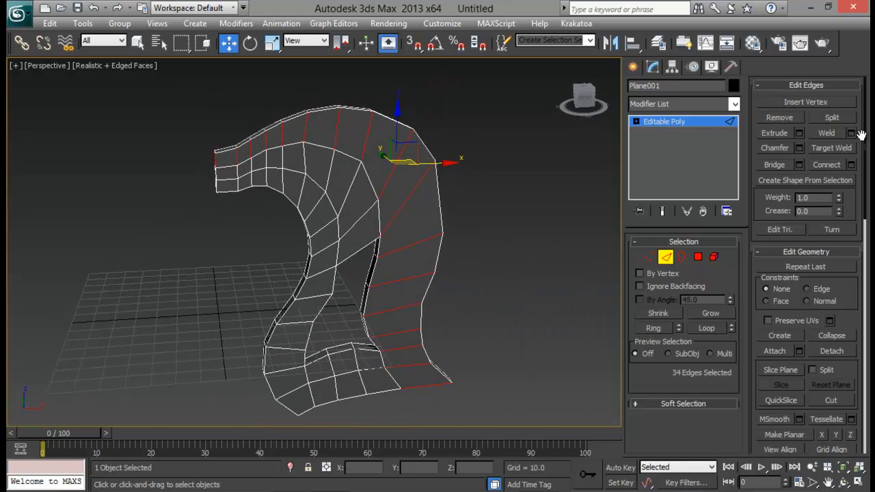
{"action": "left_click", "coordinate": [851, 165]}
{"action": "middle_click_drag", "start_coordinate": [451, 171], "coordinate": [464, 154], "text": "alt"}
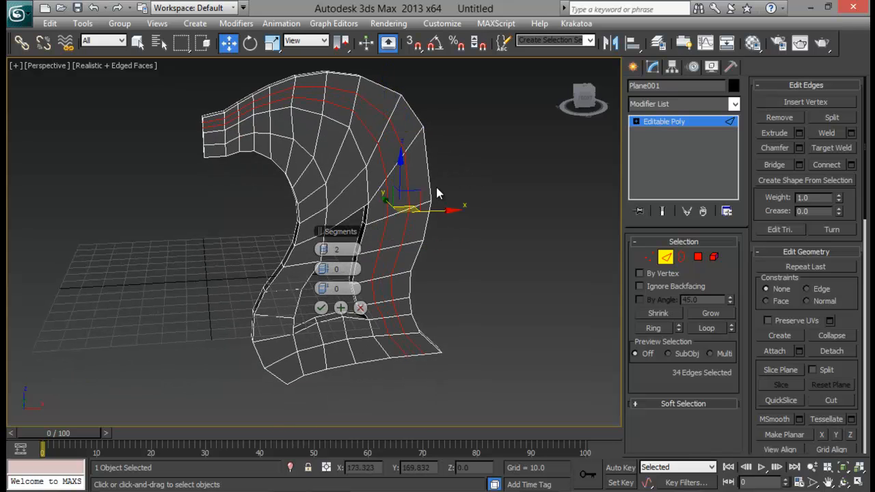
{"action": "middle_click_drag", "start_coordinate": [436, 188], "coordinate": [415, 184], "text": "alt"}
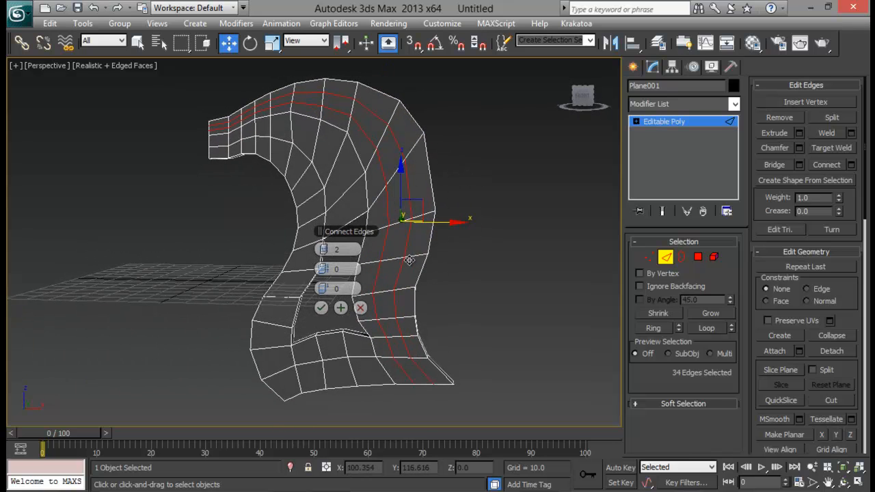
{"action": "left_click", "coordinate": [322, 309]}
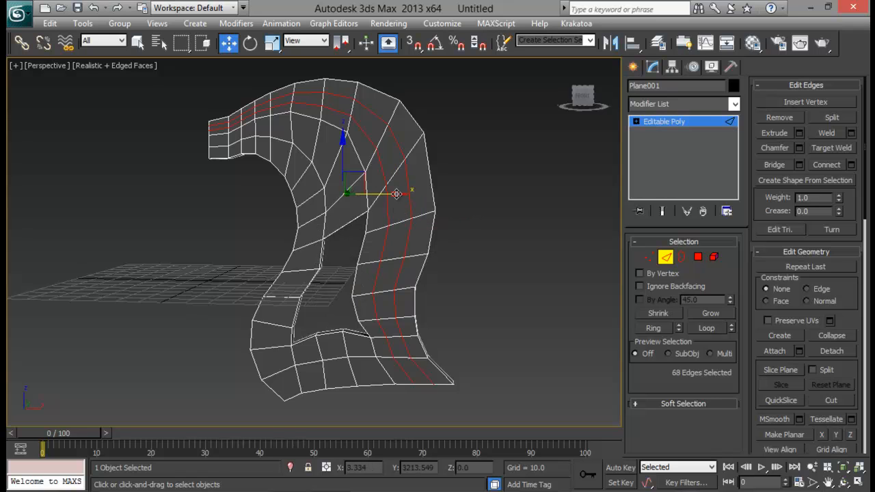
- Select the ring of edges along the blade's inner curve and connect it with a single edge loop
{"action": "middle_click_drag", "start_coordinate": [329, 304], "coordinate": [322, 259], "text": "alt"}
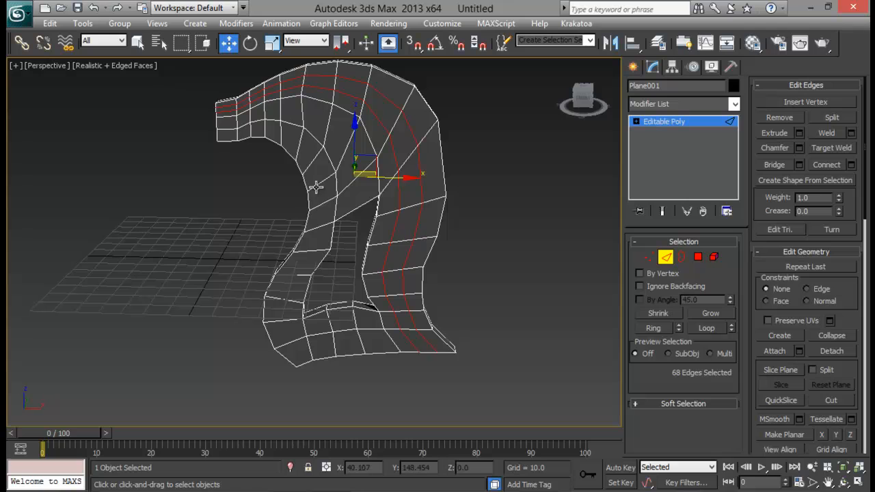
{"action": "left_click", "coordinate": [315, 186]}
{"action": "left_click", "coordinate": [654, 329]}
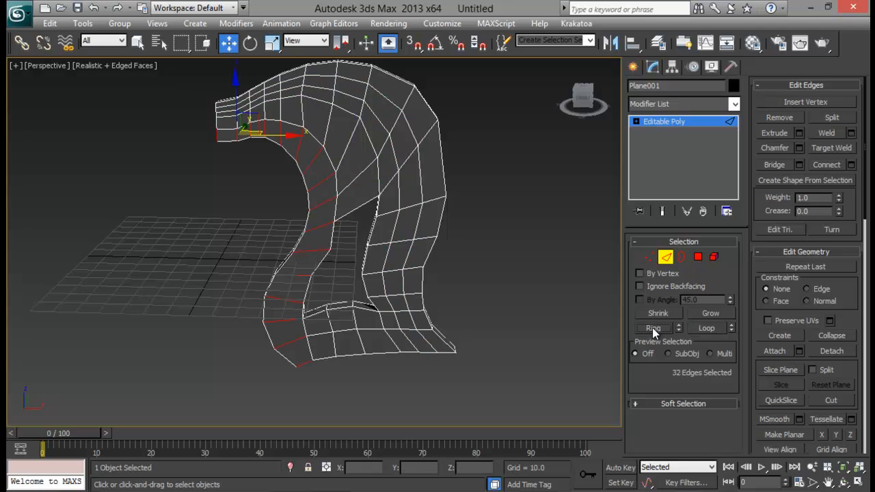
{"action": "left_click", "coordinate": [852, 165]}
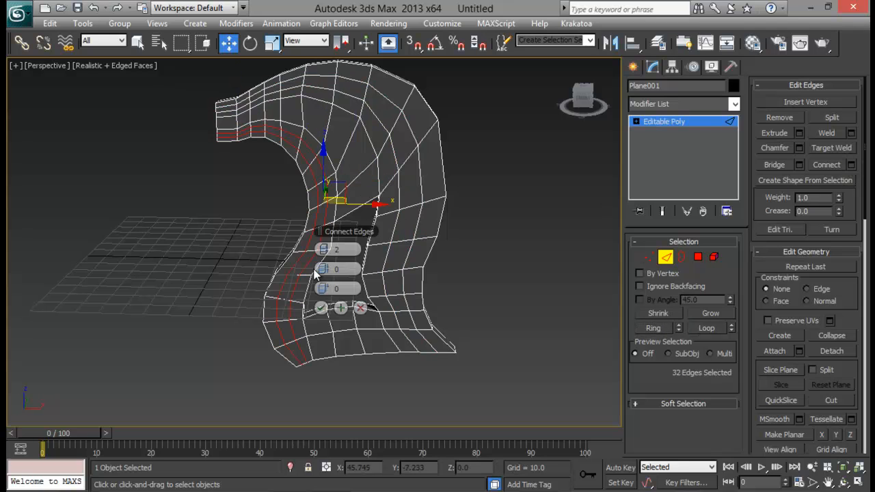
{"action": "left_click", "coordinate": [321, 308]}
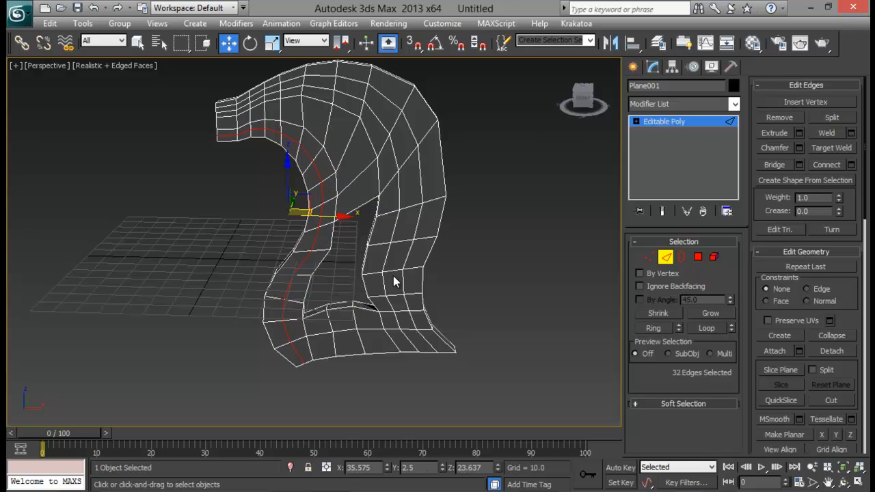
- Leave edge editing, deselect the blade, and inspect its subdivided mesh from several angles
{"action": "middle_click_drag", "start_coordinate": [396, 279], "coordinate": [594, 271], "text": "alt"}
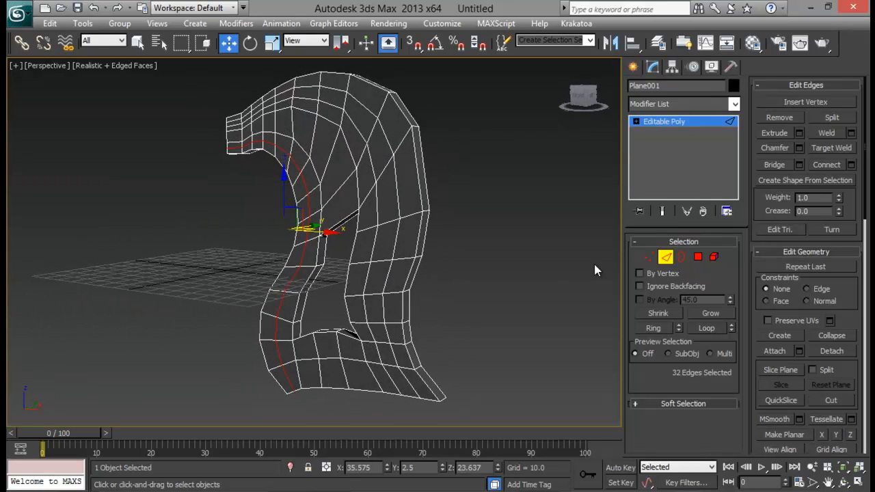
{"action": "left_click", "coordinate": [669, 257]}
{"action": "left_click", "coordinate": [466, 251]}
{"action": "middle_click_drag", "start_coordinate": [362, 320], "coordinate": [369, 318]}
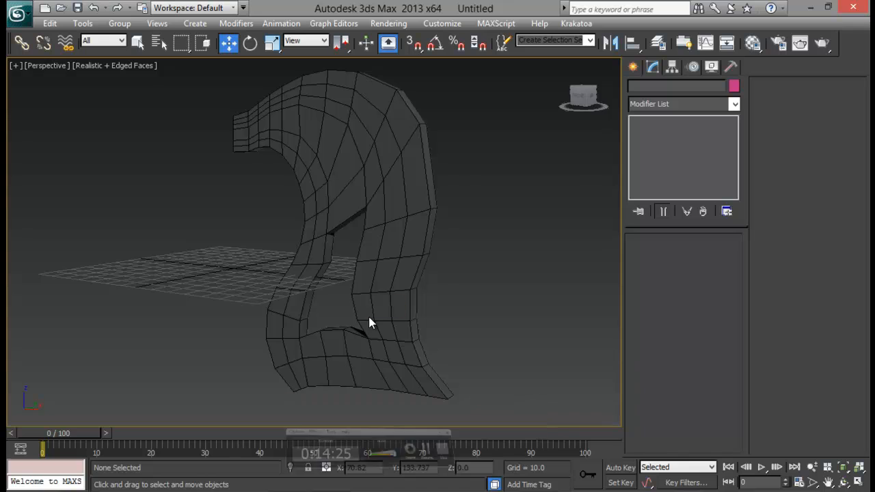
{"action": "middle_click_drag", "start_coordinate": [438, 221], "coordinate": [436, 281], "text": "alt"}
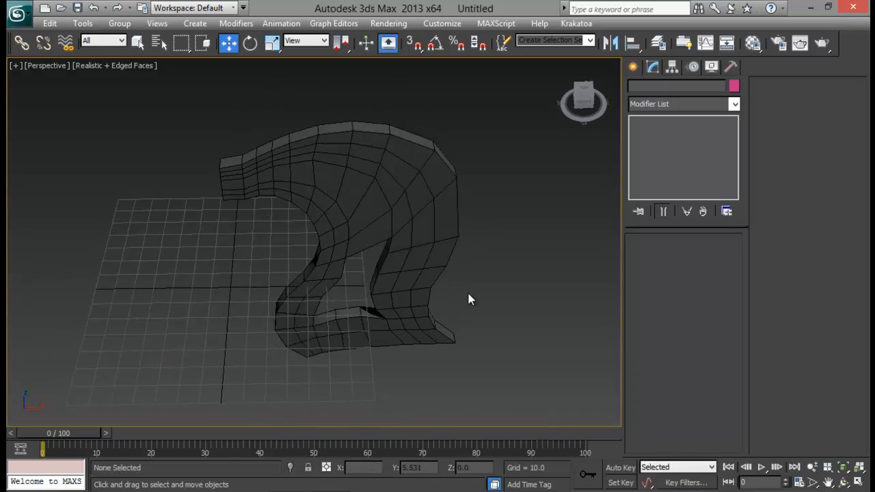
- Compare the blade with the reference sketch in the Front view, and switch to the axe main wireframe image in Windows Photo Viewer
{"action": "key", "text": "alt+w"}
{"action": "scroll", "coordinate": [439, 122], "scroll_direction": "down", "scroll_amount": 2}
{"action": "middle_click_drag", "start_coordinate": [439, 122], "coordinate": [438, 145]}
{"action": "key", "text": "alt+w"}
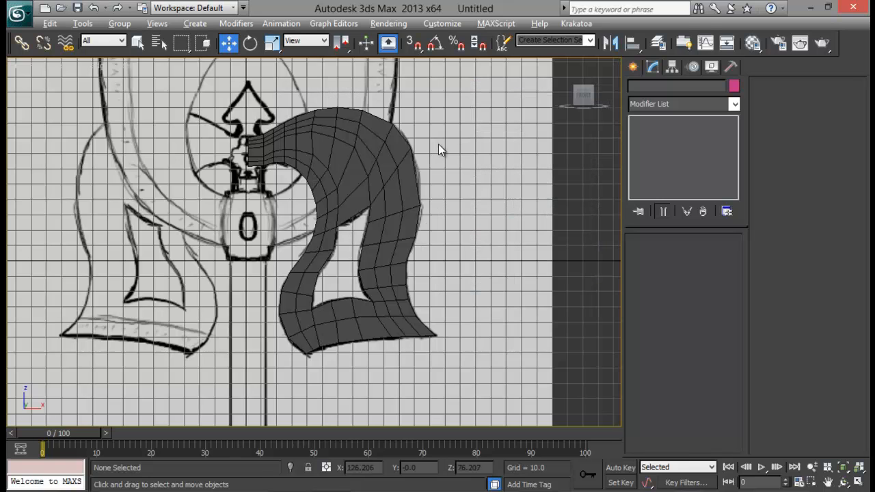
{"action": "middle_click_drag", "start_coordinate": [367, 160], "coordinate": [375, 151]}
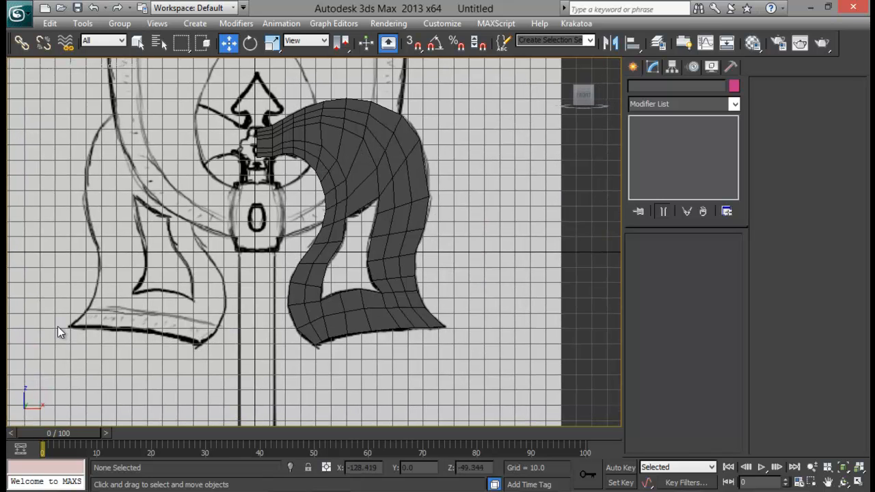
{"action": "scroll", "coordinate": [267, 245], "scroll_direction": "down", "scroll_amount": 3}
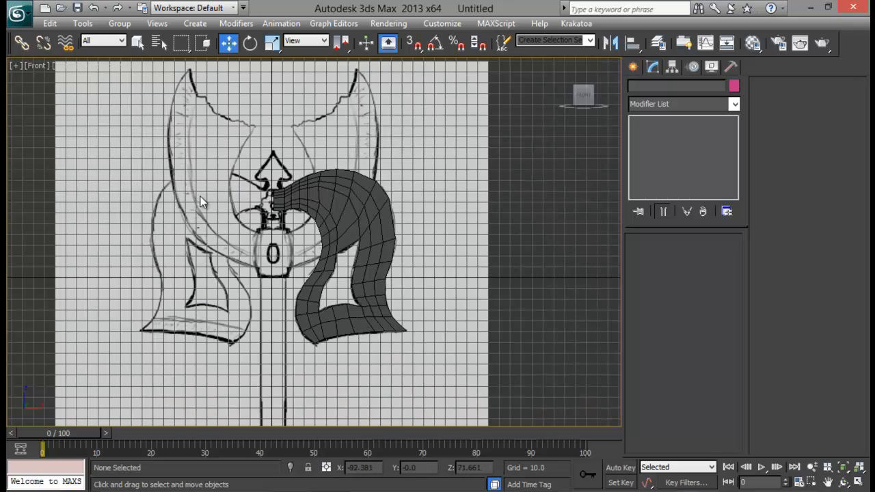
{"action": "middle_click_drag", "start_coordinate": [276, 165], "coordinate": [270, 169]}
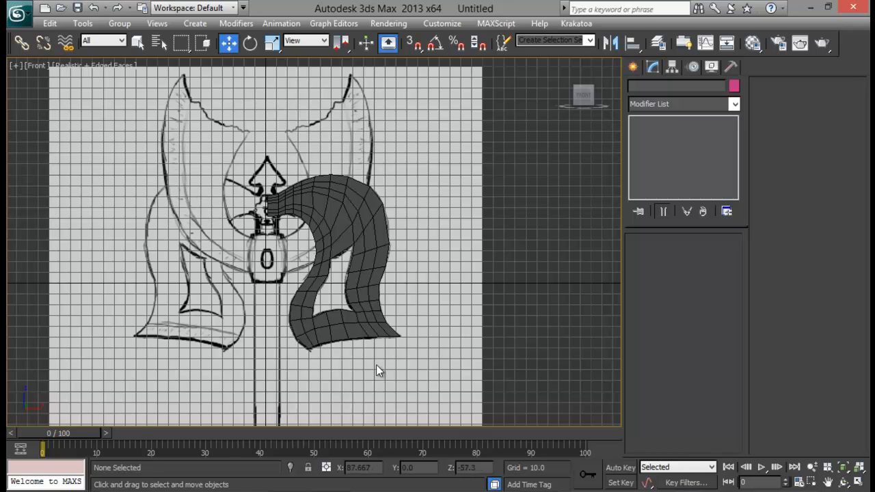
{"action": "left_click", "coordinate": [524, 490]}
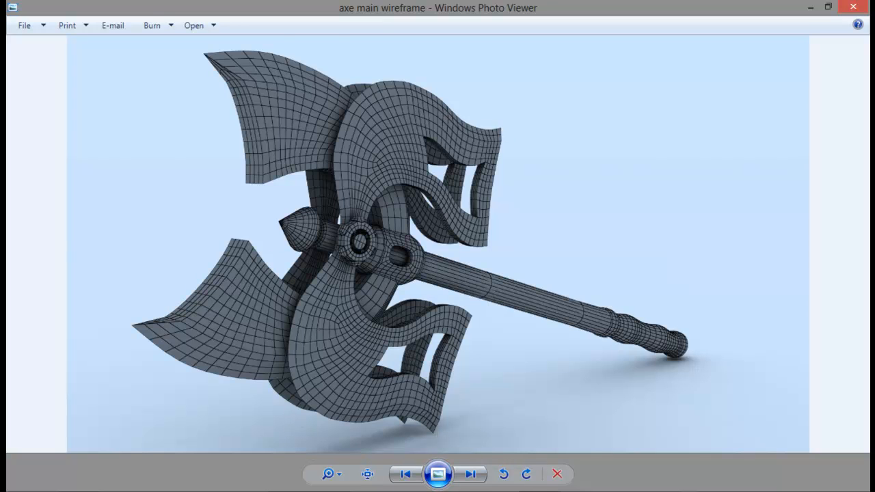
- Switch to 3ds Max, select the axe blade mesh in the front view and enter vertex editing
{"action": "left_click", "coordinate": [530, 490]}
{"action": "scroll", "coordinate": [379, 276], "scroll_direction": "up", "scroll_amount": 4}
{"action": "middle_click_drag", "start_coordinate": [340, 179], "coordinate": [335, 157]}
{"action": "key", "text": "alt+w"}
{"action": "key", "text": "alt+w"}
{"action": "left_click", "coordinate": [631, 67]}
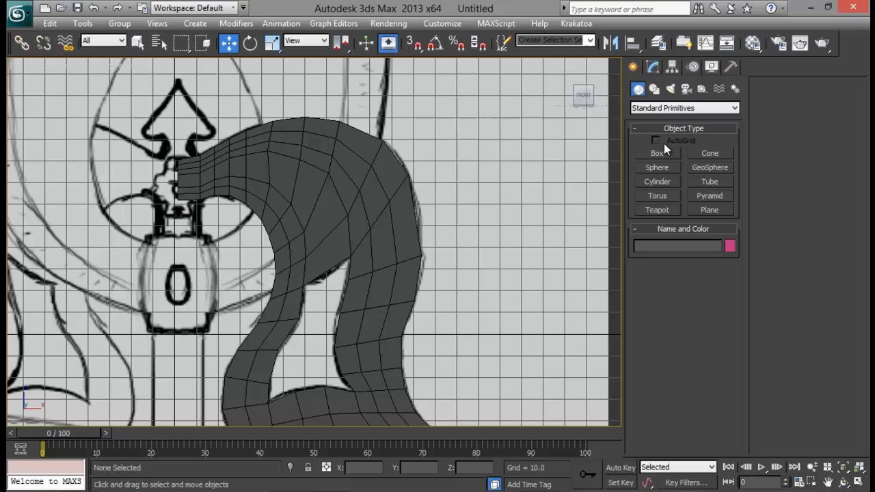
{"action": "left_click", "coordinate": [653, 67]}
{"action": "left_click", "coordinate": [396, 154]}
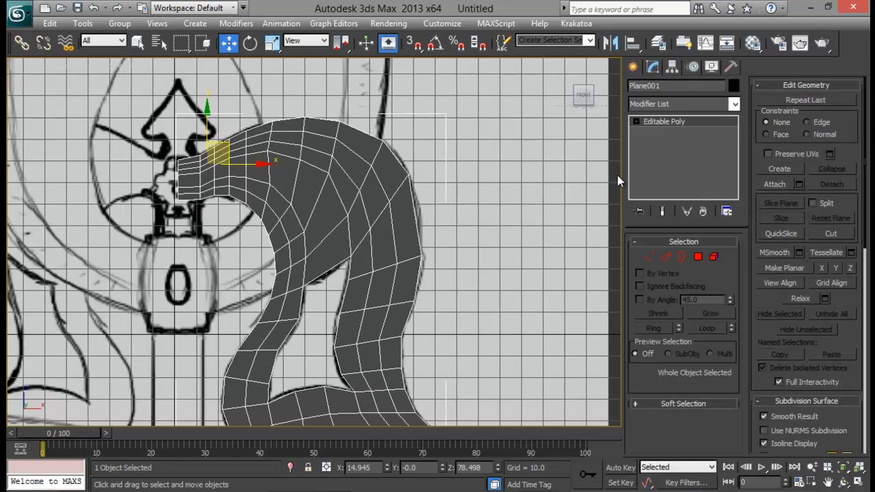
{"action": "left_click", "coordinate": [649, 256]}
- With see-through display on, move the second-row vertices at the top of the blade's arch closer to its outer edge
{"action": "scroll", "coordinate": [180, 217], "scroll_direction": "up", "scroll_amount": 3}
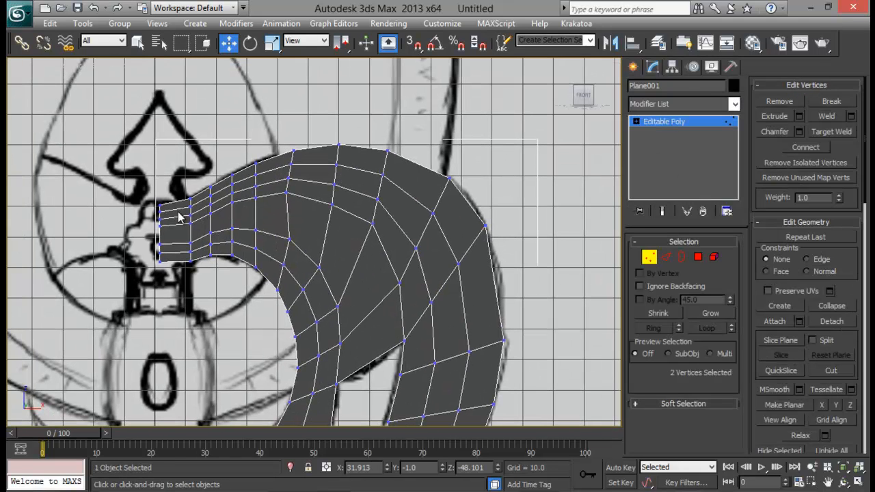
{"action": "left_click", "coordinate": [338, 166]}
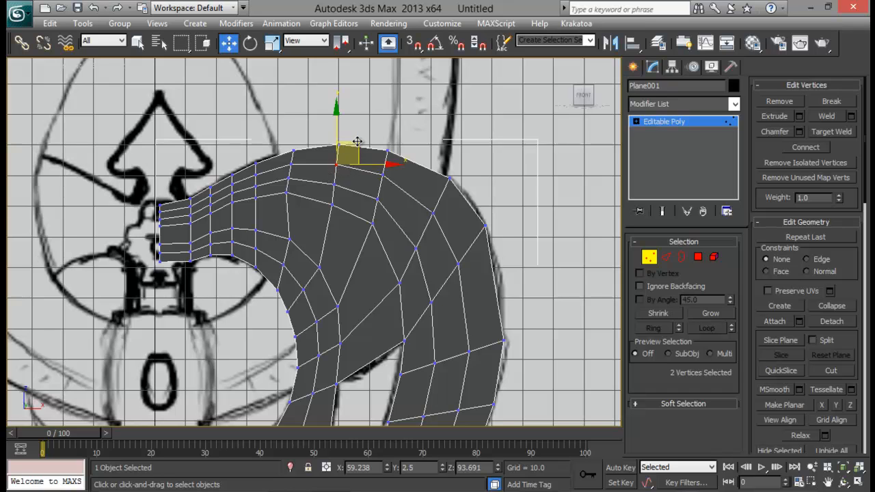
{"action": "left_click_drag", "start_coordinate": [357, 141], "coordinate": [359, 134]}
{"action": "key", "text": "alt+x"}
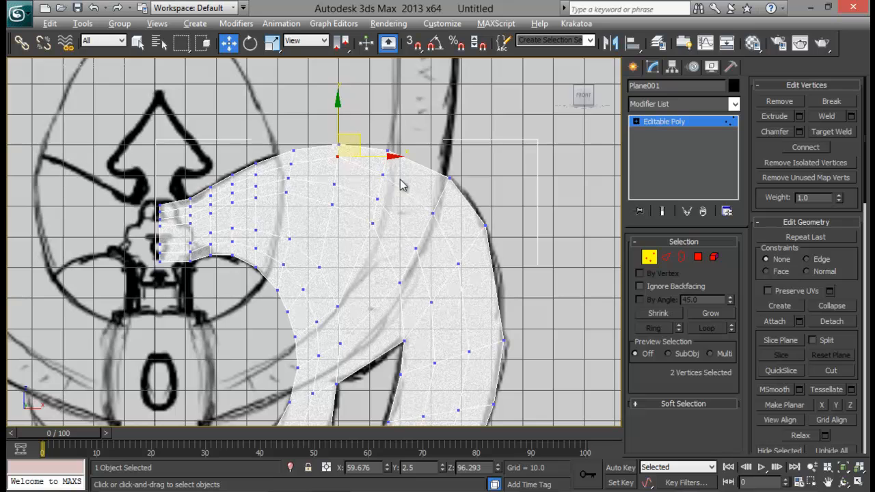
{"action": "left_click_drag", "start_coordinate": [394, 166], "coordinate": [377, 181]}
{"action": "left_click_drag", "start_coordinate": [401, 155], "coordinate": [404, 145]}
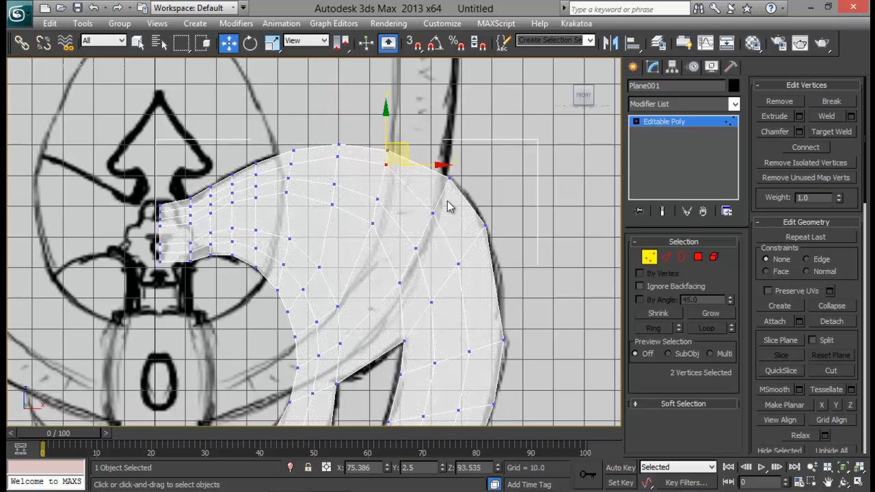
- Move the second-row vertices along the blade's upper outer curve closer to the outline
{"action": "left_click_drag", "start_coordinate": [446, 201], "coordinate": [423, 219]}
{"action": "left_click_drag", "start_coordinate": [452, 195], "coordinate": [463, 175]}
{"action": "middle_click_drag", "start_coordinate": [515, 286], "coordinate": [493, 239]}
{"action": "left_click_drag", "start_coordinate": [452, 206], "coordinate": [469, 183]}
{"action": "middle_click_drag", "start_coordinate": [481, 295], "coordinate": [469, 235]}
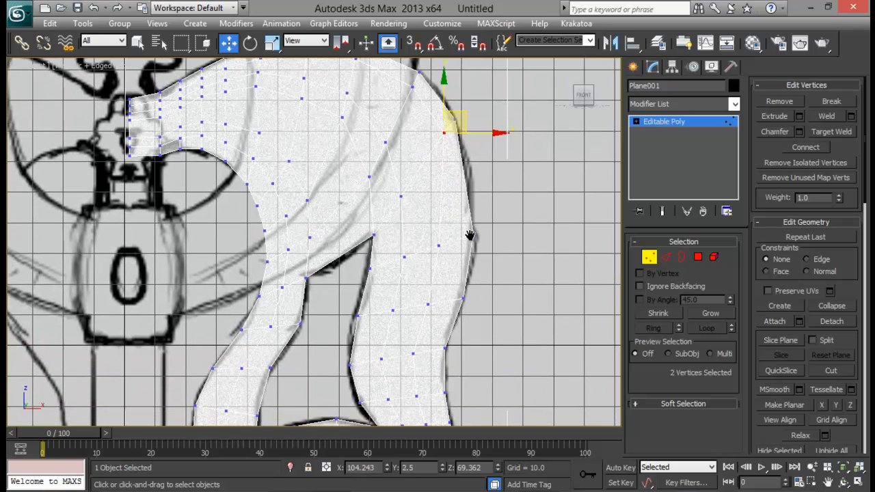
{"action": "left_click_drag", "start_coordinate": [429, 234], "coordinate": [444, 262]}
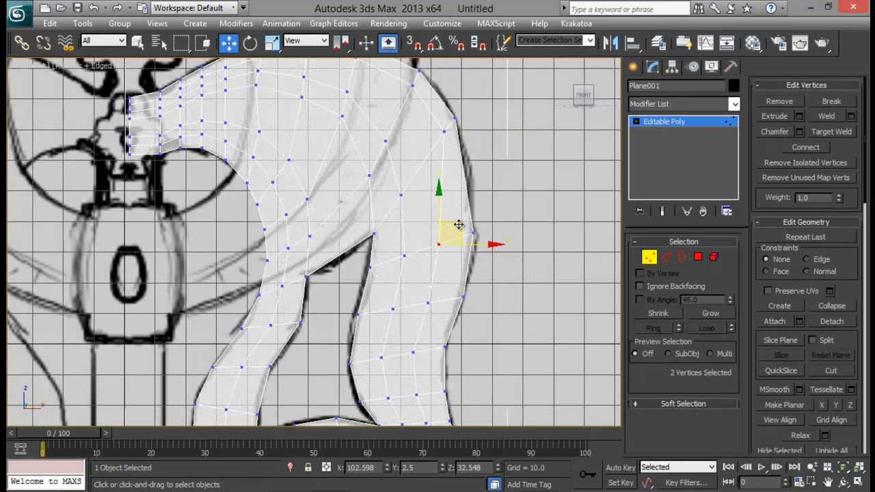
{"action": "left_click_drag", "start_coordinate": [458, 224], "coordinate": [479, 219]}
- Shift the second-row vertices beside the blade's cutout outward so they follow the outer edge closely
{"action": "middle_click_drag", "start_coordinate": [480, 311], "coordinate": [478, 223]}
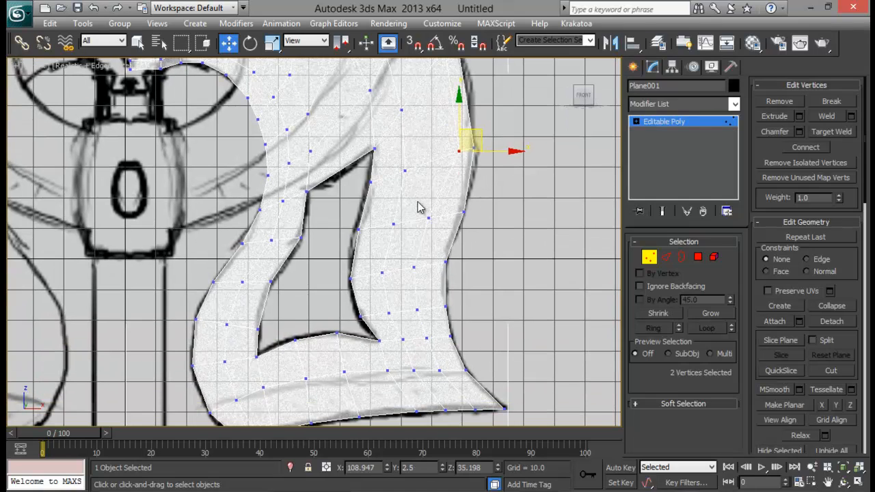
{"action": "left_click_drag", "start_coordinate": [419, 208], "coordinate": [464, 198]}
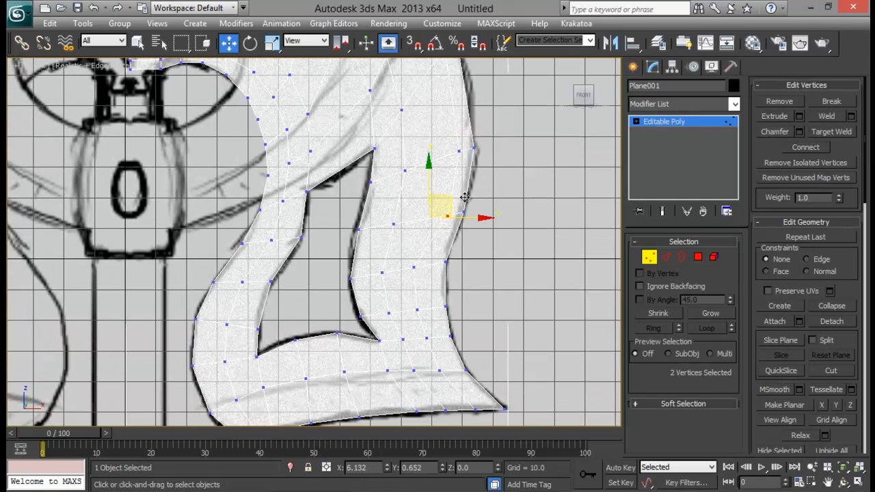
{"action": "left_click_drag", "start_coordinate": [406, 254], "coordinate": [458, 269]}
{"action": "left_click_drag", "start_coordinate": [406, 294], "coordinate": [425, 320]}
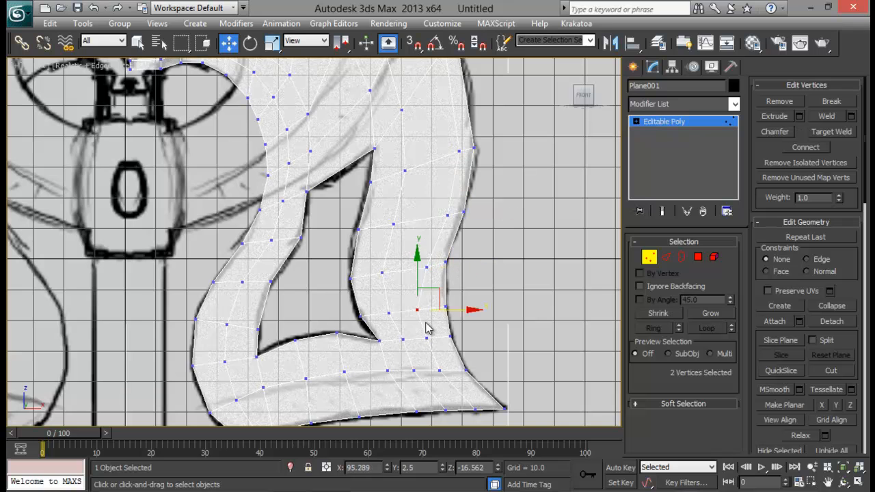
{"action": "middle_click_drag", "start_coordinate": [426, 321], "coordinate": [362, 266]}
{"action": "left_click_drag", "start_coordinate": [403, 254], "coordinate": [413, 252]}
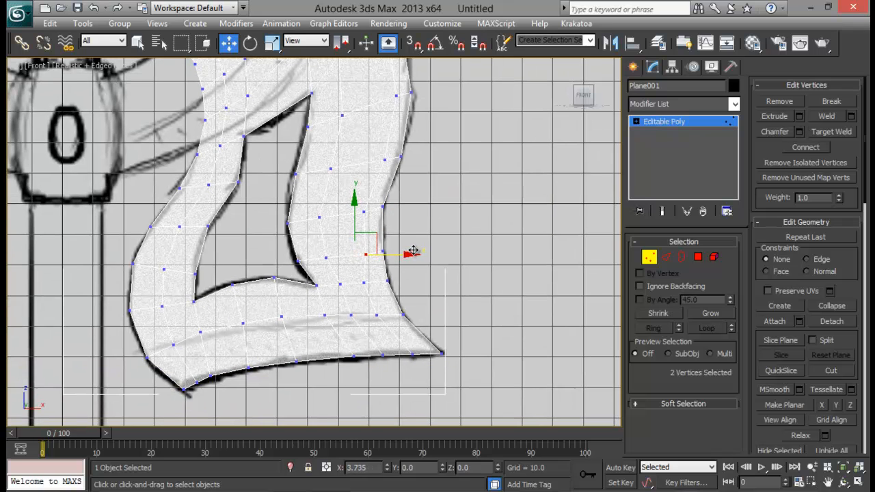
- Shift the second-row vertices near the blade's lower outer corner and pointed tip outward to continue the edge row
{"action": "left_click_drag", "start_coordinate": [357, 272], "coordinate": [413, 282]}
{"action": "left_click_drag", "start_coordinate": [363, 306], "coordinate": [426, 314]}
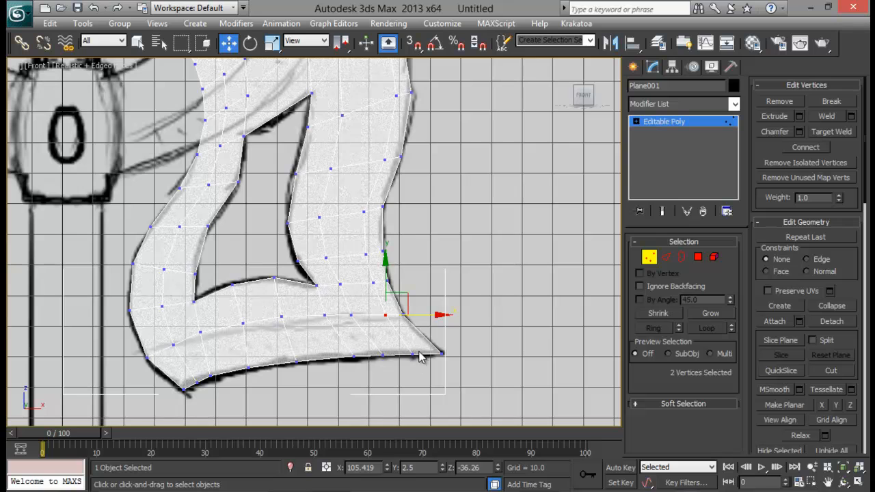
{"action": "left_click_drag", "start_coordinate": [420, 346], "coordinate": [461, 356]}
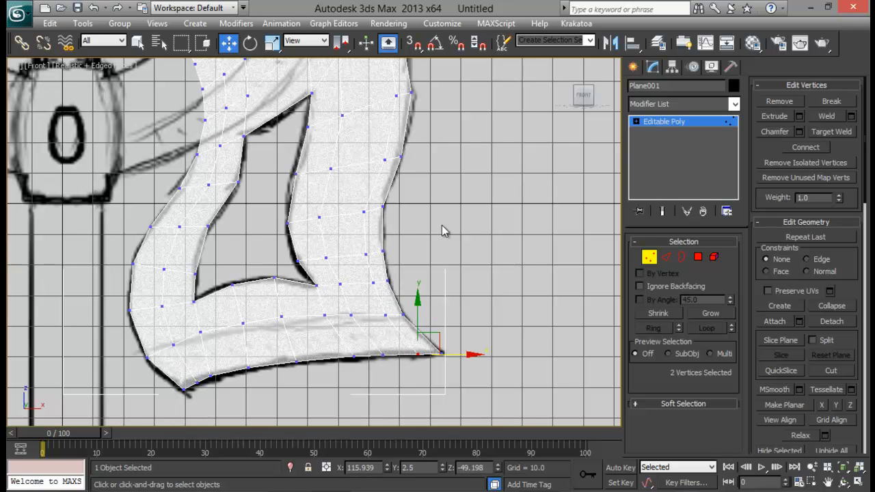
- Lower the second-row vertices of the neck's first four columns slightly away from its upper edge
{"action": "scroll", "coordinate": [441, 225], "scroll_direction": "down", "scroll_amount": 1}
{"action": "middle_click_drag", "start_coordinate": [441, 225], "coordinate": [446, 300]}
{"action": "scroll", "coordinate": [395, 237], "scroll_direction": "down", "scroll_amount": 1}
{"action": "middle_click_drag", "start_coordinate": [395, 237], "coordinate": [409, 242]}
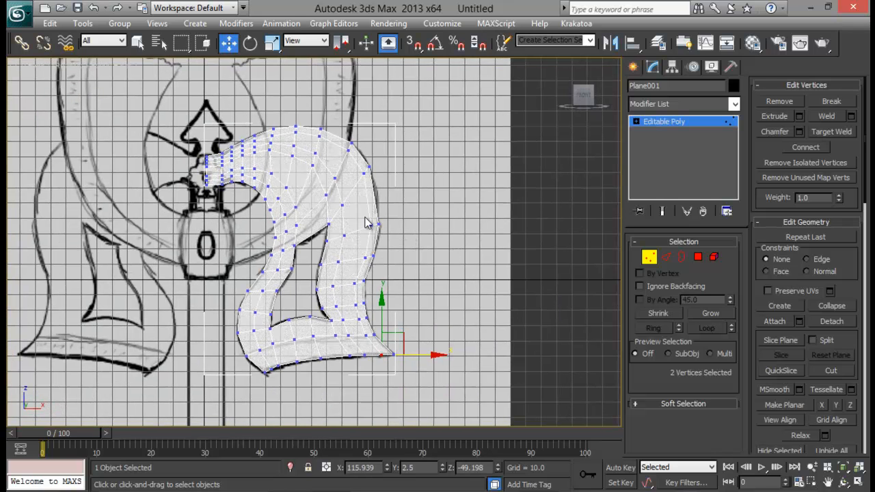
{"action": "scroll", "coordinate": [363, 303], "scroll_direction": "up", "scroll_amount": 3}
{"action": "scroll", "coordinate": [363, 303], "scroll_direction": "up", "scroll_amount": 4}
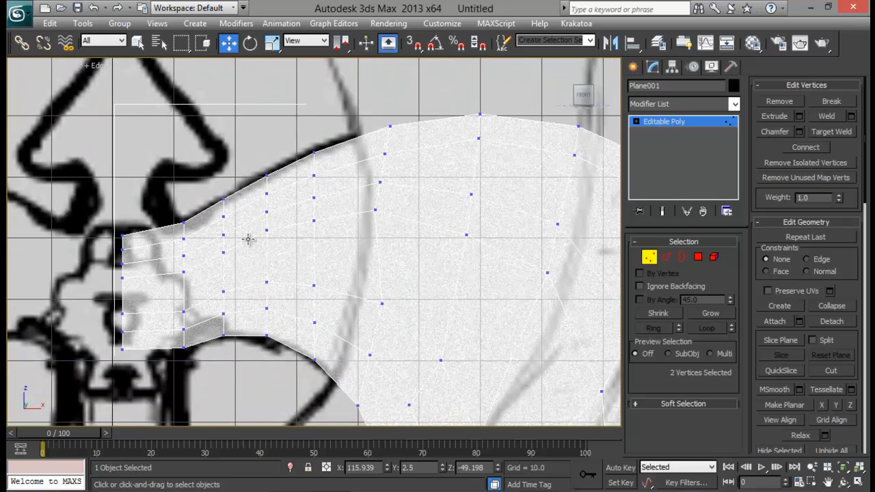
{"action": "left_click_drag", "start_coordinate": [113, 231], "coordinate": [140, 259]}
{"action": "left_click_drag", "start_coordinate": [122, 202], "coordinate": [121, 207]}
{"action": "left_click_drag", "start_coordinate": [195, 230], "coordinate": [185, 250]}
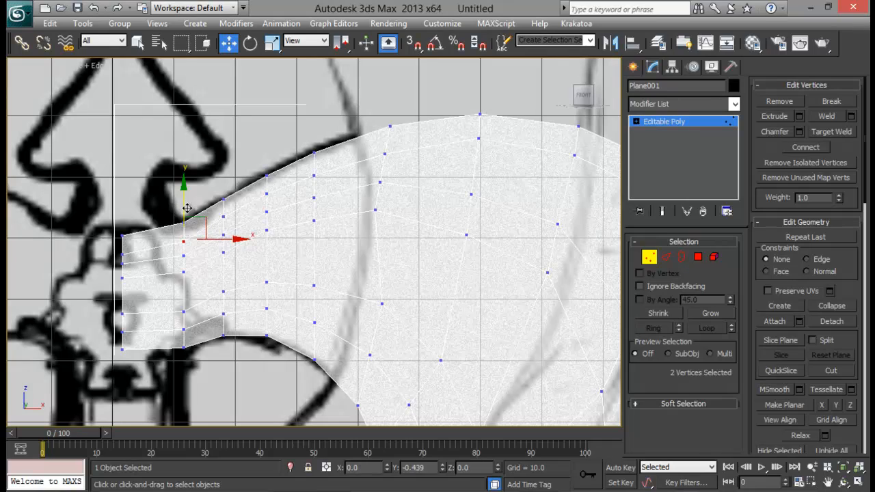
{"action": "left_click_drag", "start_coordinate": [222, 225], "coordinate": [222, 225]}
{"action": "left_click_drag", "start_coordinate": [222, 179], "coordinate": [264, 186]}
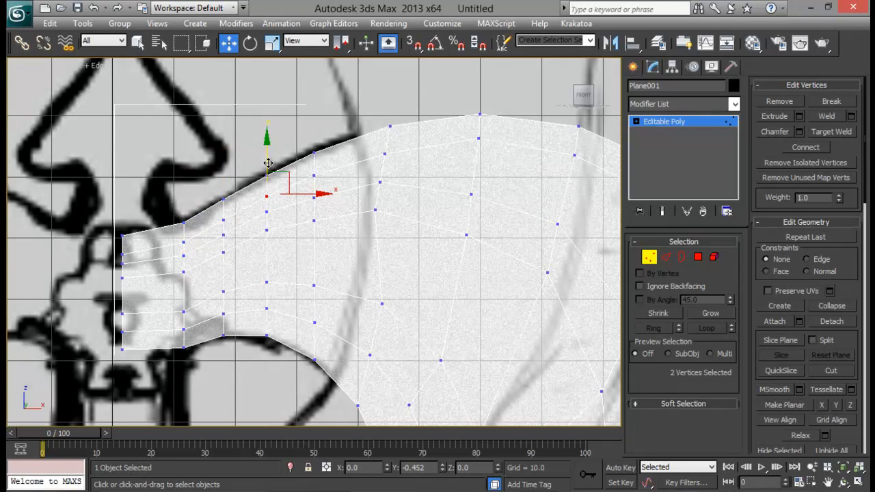
- In the perspective view, weld the front and back vertices at the neck's upper end corner with a threshold of 17.8
{"action": "left_click", "coordinate": [657, 259]}
{"action": "middle_click_drag", "start_coordinate": [458, 264], "coordinate": [436, 196]}
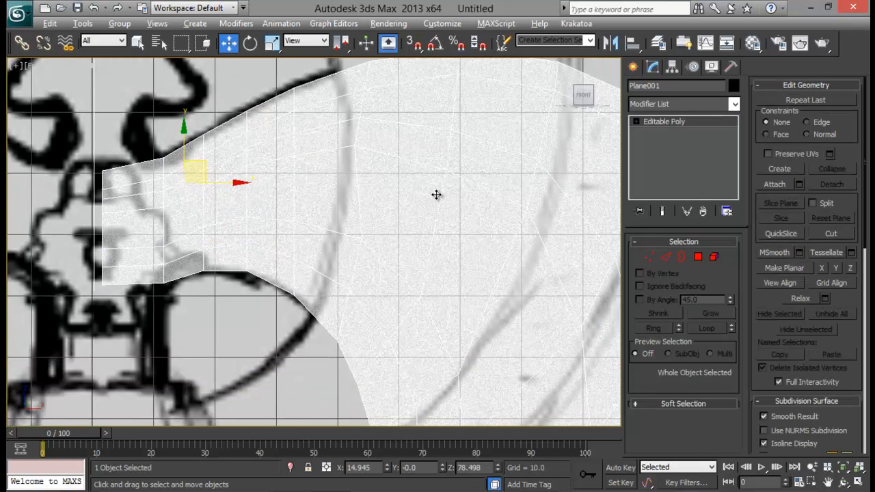
{"action": "key", "text": "alt+w"}
{"action": "middle_click_drag", "start_coordinate": [500, 344], "coordinate": [431, 312], "text": "alt"}
{"action": "key", "text": "alt+w"}
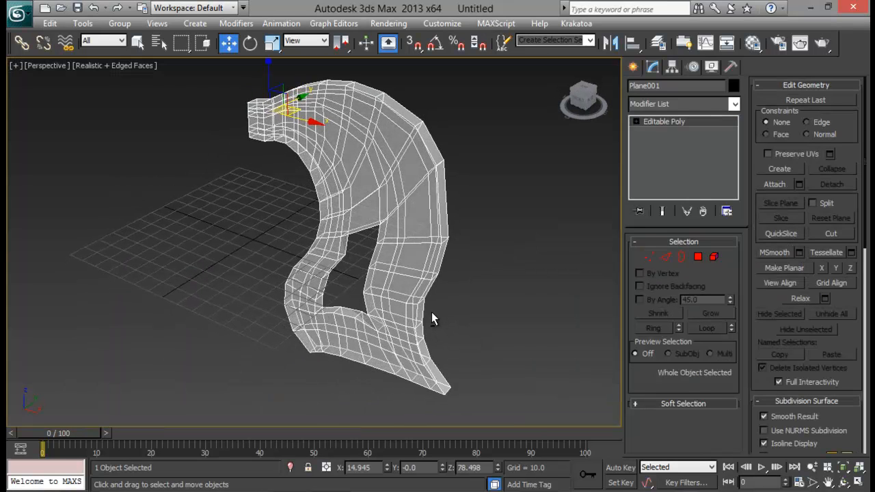
{"action": "middle_click_drag", "start_coordinate": [420, 234], "coordinate": [547, 240], "text": "alt"}
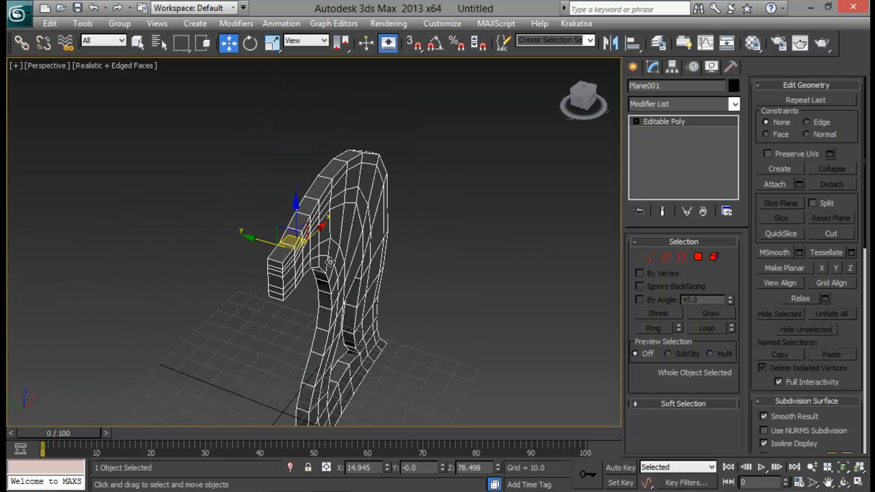
{"action": "scroll", "coordinate": [331, 262], "scroll_direction": "up", "scroll_amount": 3}
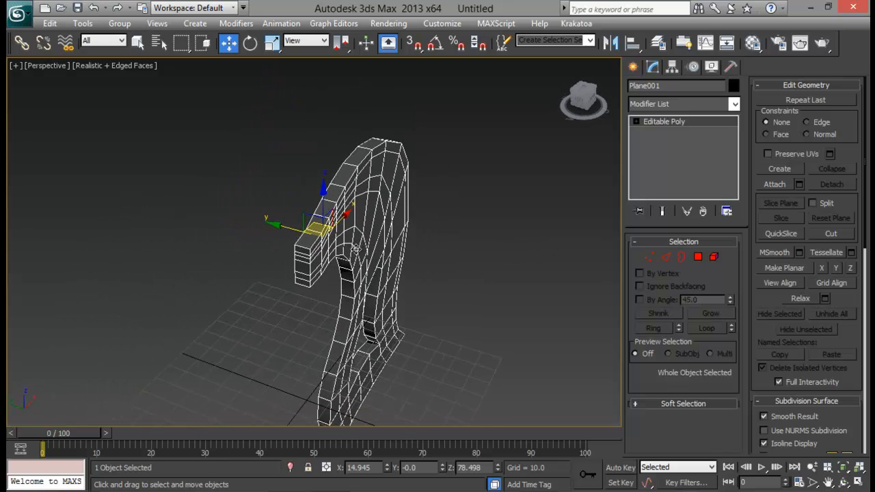
{"action": "left_click", "coordinate": [649, 257]}
{"action": "left_click", "coordinate": [309, 255]}
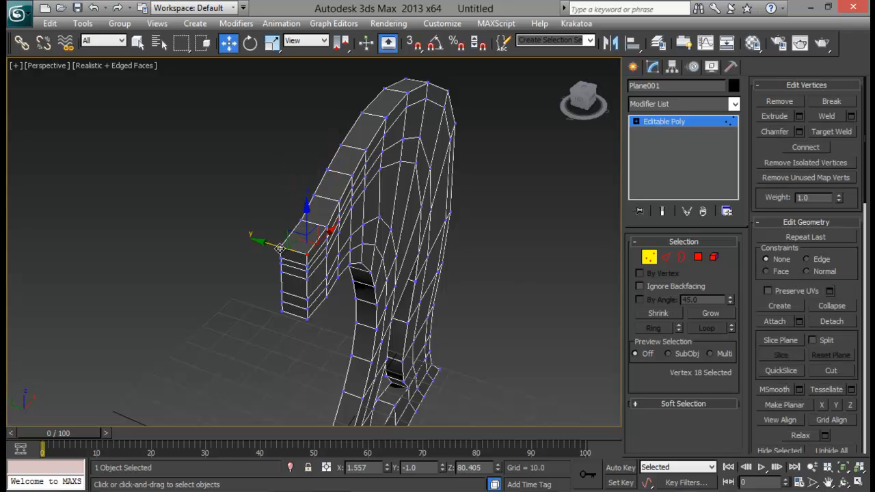
{"action": "left_click", "coordinate": [281, 249], "text": "ctrl"}
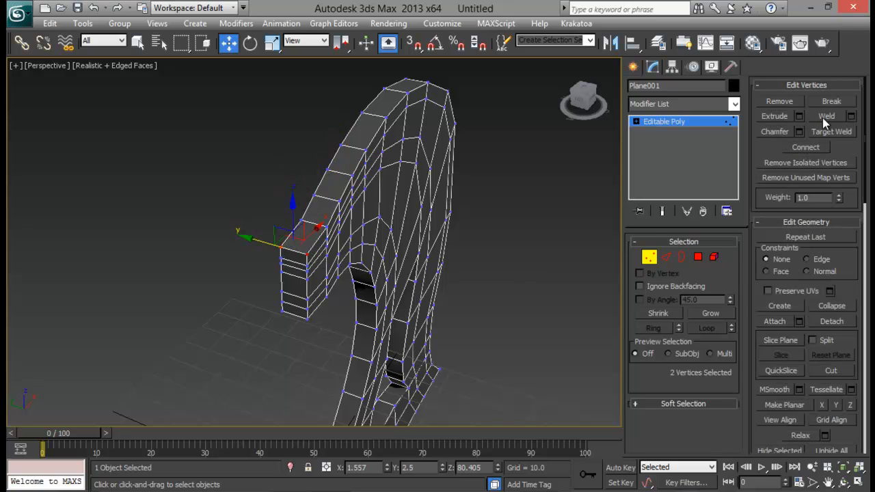
{"action": "left_click", "coordinate": [851, 116]}
{"action": "left_click_drag", "start_coordinate": [332, 251], "coordinate": [407, 250]}
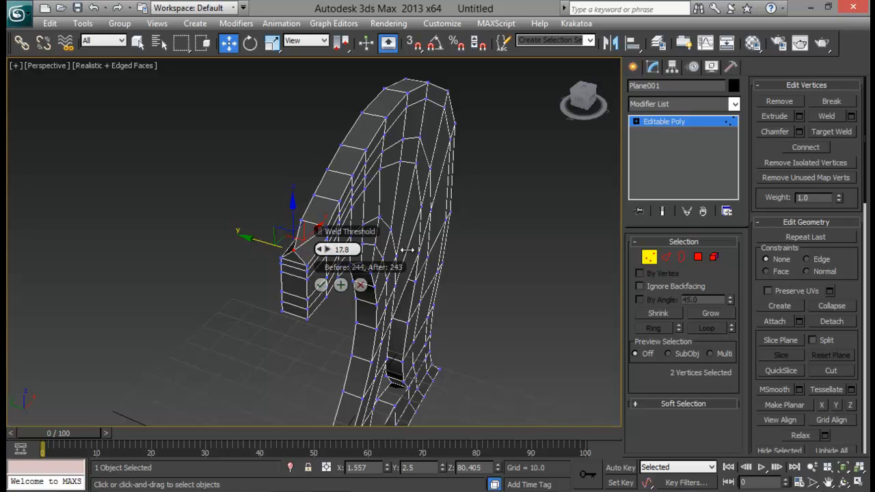
{"action": "left_click", "coordinate": [320, 284]}
- Weld the second and third front-and-back vertex pairs along the neck's upper edge
{"action": "mouse_move", "coordinate": [397, 249]}
{"action": "middle_mouse_down"}
{"action": "mouse_move", "coordinate": [389, 269]}
{"action": "mouse_move", "coordinate": [407, 248]}
{"action": "middle_mouse_up"}
{"action": "left_click", "coordinate": [315, 256]}
{"action": "left_click", "coordinate": [289, 254], "text": "ctrl"}
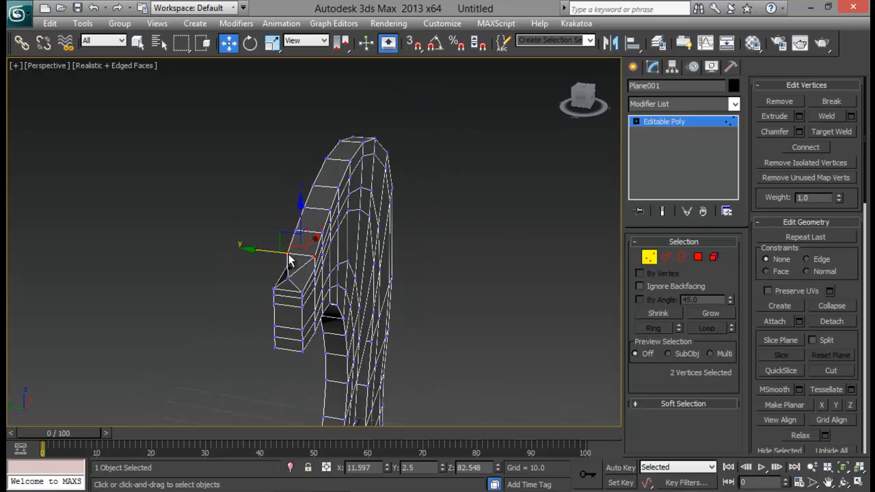
{"action": "left_click", "coordinate": [825, 119]}
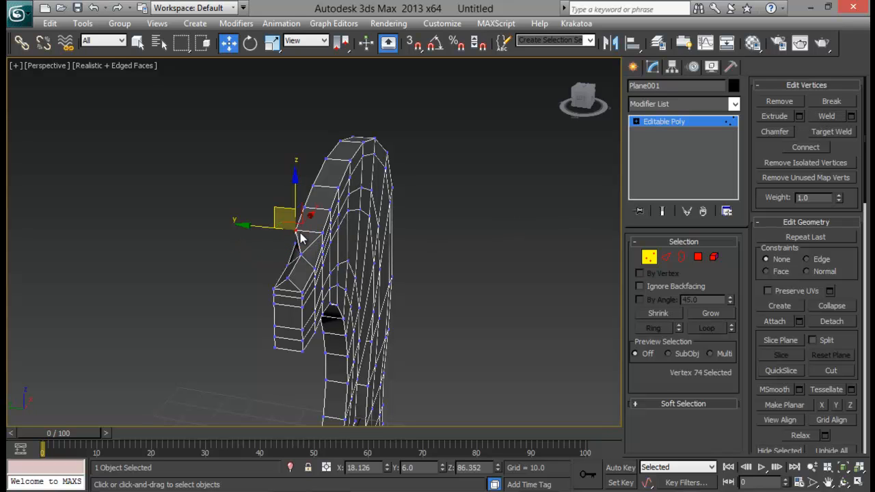
{"action": "left_click", "coordinate": [323, 233], "text": "ctrl"}
{"action": "left_click", "coordinate": [835, 115]}
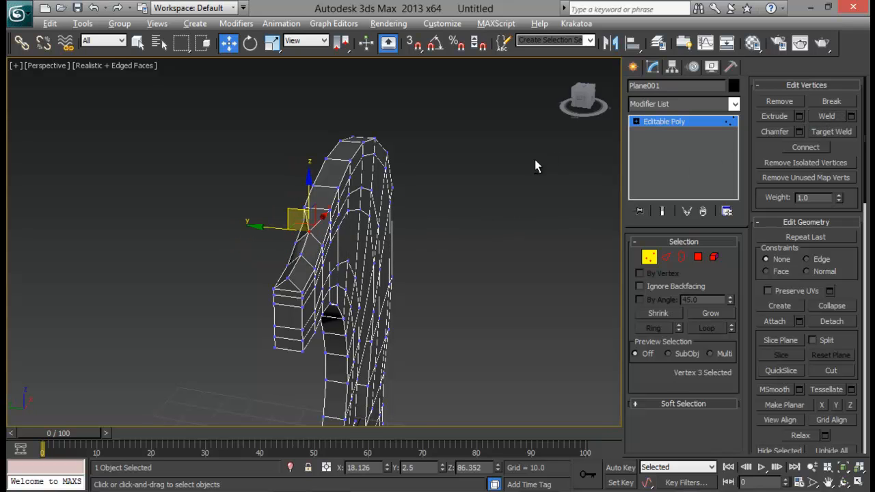
- Weld the fourth and fifth front-and-back vertex pairs along the blade's upper edge
{"action": "middle_click_drag", "start_coordinate": [527, 163], "coordinate": [401, 181], "text": "alt"}
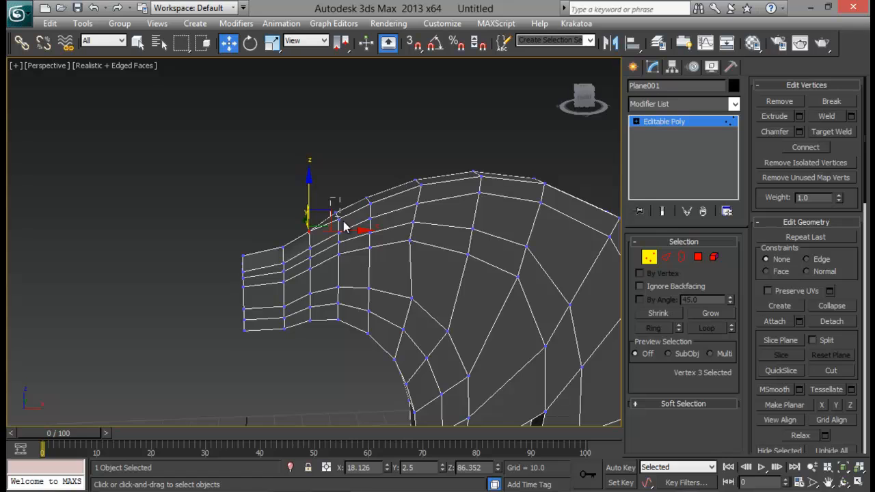
{"action": "left_click_drag", "start_coordinate": [331, 198], "coordinate": [344, 222]}
{"action": "left_click", "coordinate": [827, 116]}
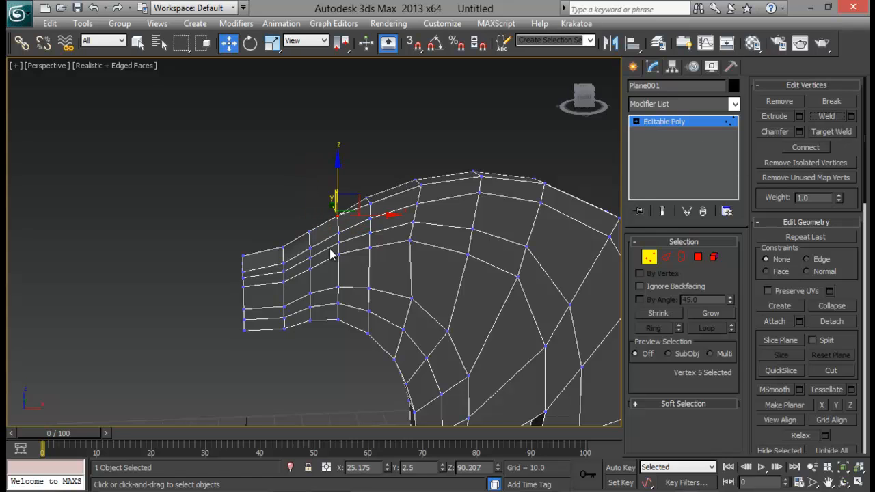
{"action": "left_click", "coordinate": [370, 200]}
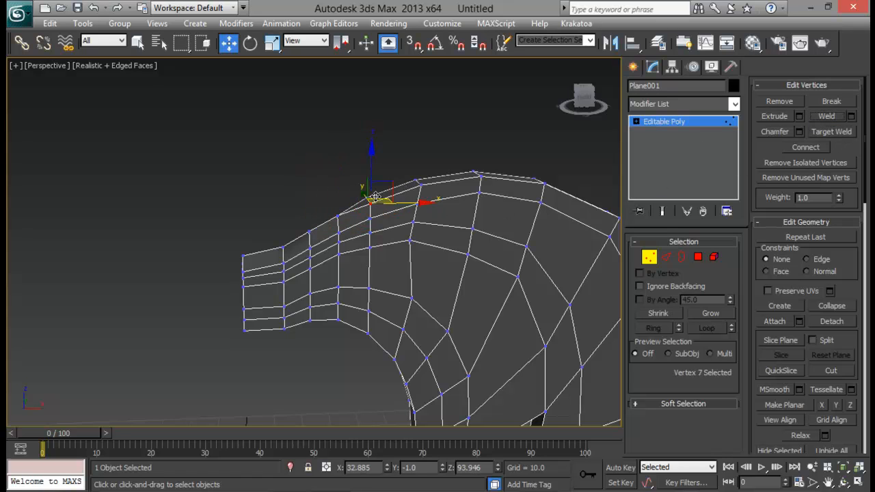
{"action": "left_click_drag", "start_coordinate": [353, 183], "coordinate": [378, 213]}
{"action": "left_click", "coordinate": [824, 115]}
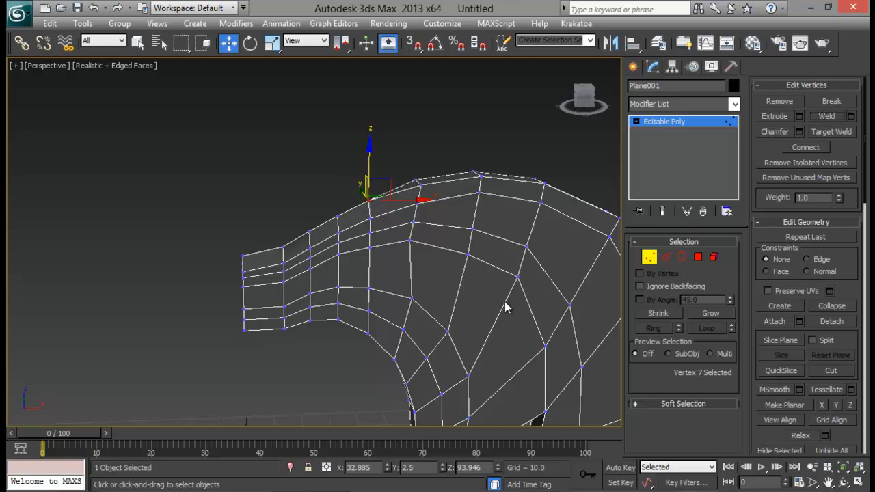
- Try to weld the next three front-and-back vertex pairs along the top of the arch all at once
{"action": "middle_click_drag", "start_coordinate": [508, 308], "coordinate": [482, 261]}
{"action": "key", "text": "alt+w"}
{"action": "middle_click_drag", "start_coordinate": [481, 172], "coordinate": [439, 191]}
{"action": "key", "text": "alt+w"}
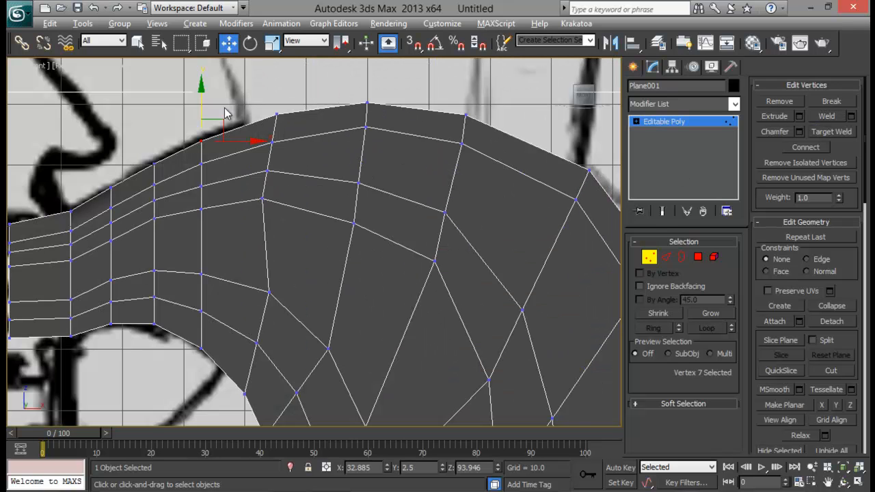
{"action": "left_click_drag", "start_coordinate": [296, 124], "coordinate": [298, 124]}
{"action": "left_click_drag", "start_coordinate": [349, 82], "coordinate": [379, 111], "text": "ctrl"}
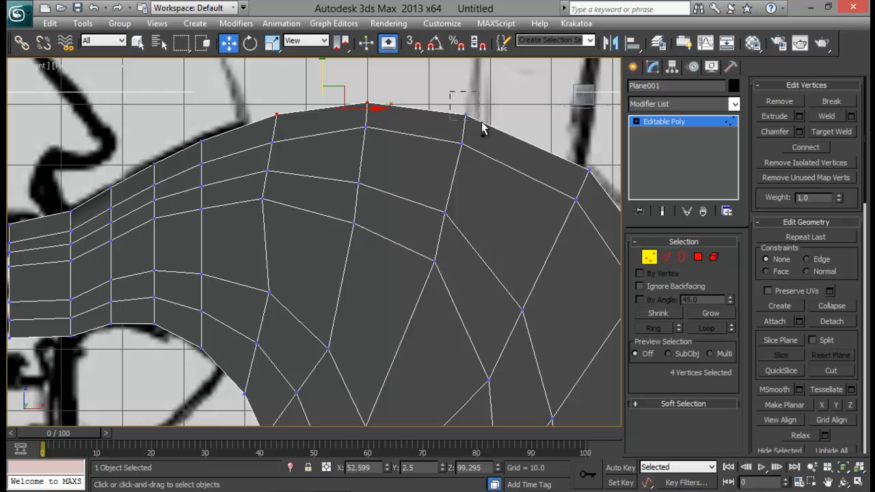
{"action": "left_click_drag", "start_coordinate": [482, 128], "coordinate": [482, 129], "text": "ctrl"}
{"action": "left_click", "coordinate": [820, 112]}
{"action": "key", "text": "ctrl+z"}
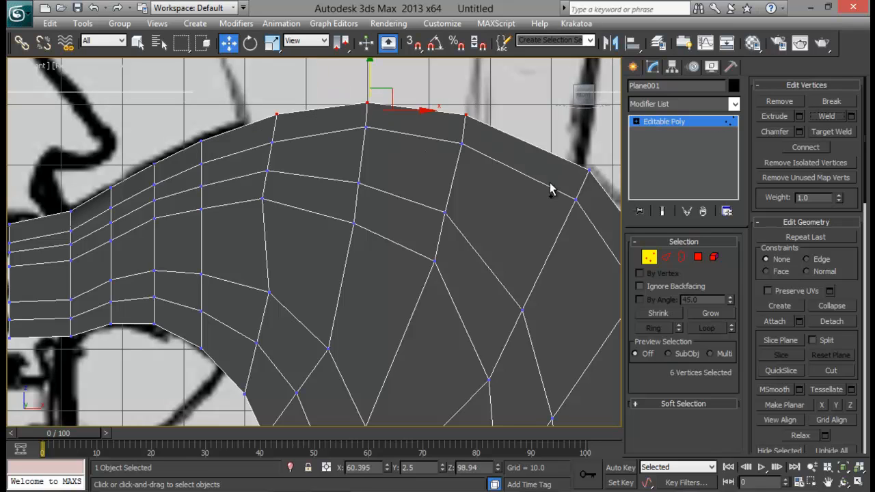
- Weld the front-and-back vertex pairs on either side of the arch's topmost point, leaving the topmost pair out of the selection
{"action": "left_click_drag", "start_coordinate": [476, 121], "coordinate": [487, 122]}
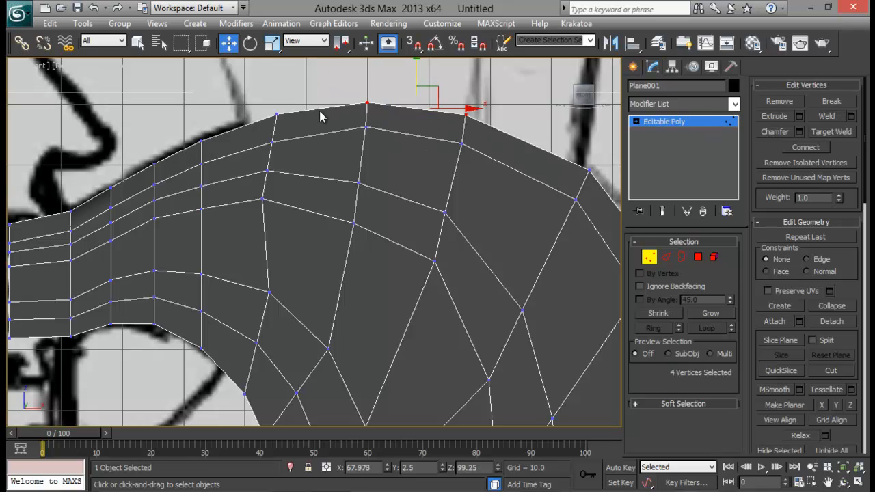
{"action": "left_click_drag", "start_coordinate": [286, 125], "coordinate": [286, 126]}
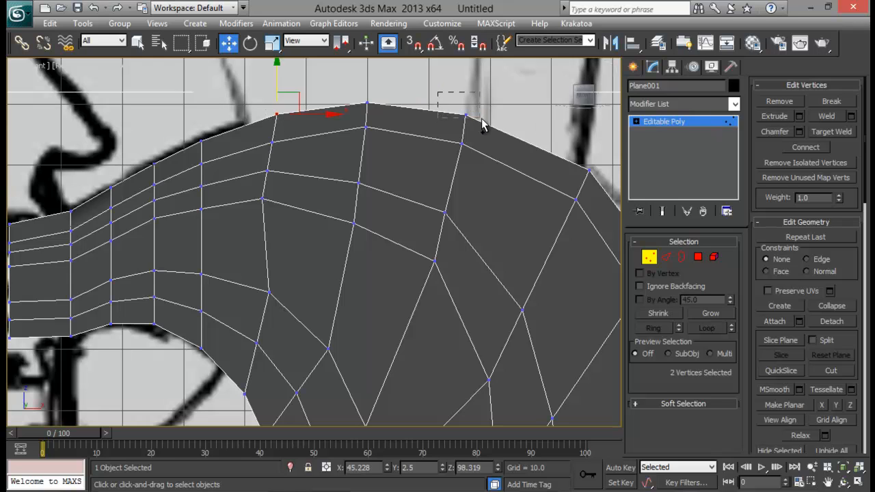
{"action": "left_click_drag", "start_coordinate": [481, 118], "coordinate": [481, 119], "text": "ctrl"}
{"action": "left_click", "coordinate": [830, 115]}
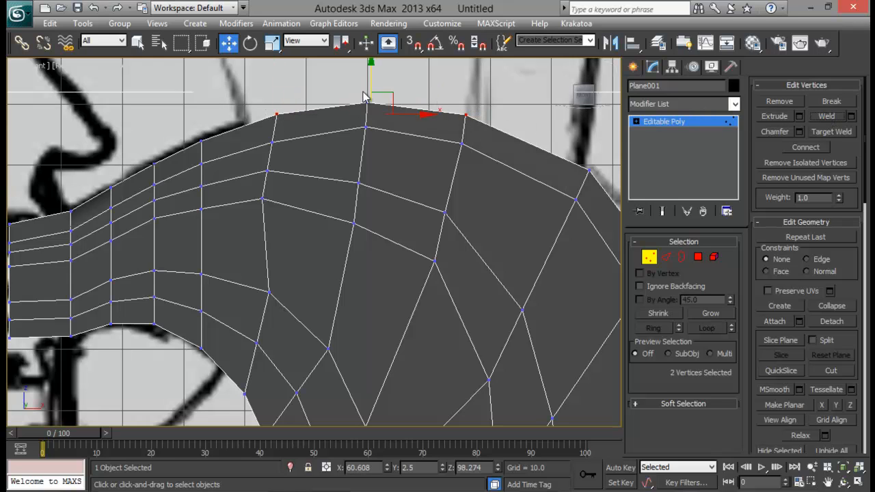
- Weld the front-and-back pair at the arch's topmost point together with the pair where the outer curve begins to descend
{"action": "left_click_drag", "start_coordinate": [362, 92], "coordinate": [386, 114]}
{"action": "middle_click_drag", "start_coordinate": [446, 137], "coordinate": [330, 131]}
{"action": "left_click", "coordinate": [475, 168], "text": "ctrl"}
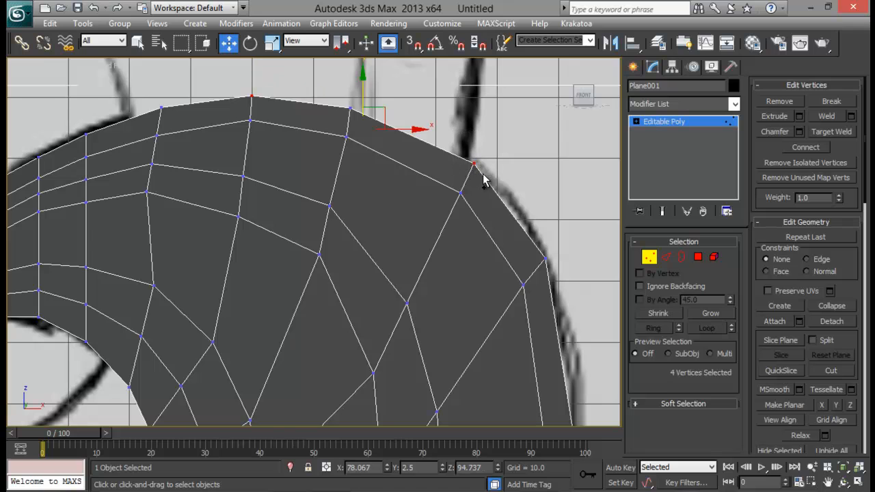
{"action": "left_click", "coordinate": [826, 116]}
- Weld the next three front-and-back vertex pairs down the blade's outer curve below the arch
{"action": "scroll", "coordinate": [517, 287], "scroll_direction": "up", "scroll_amount": 3}
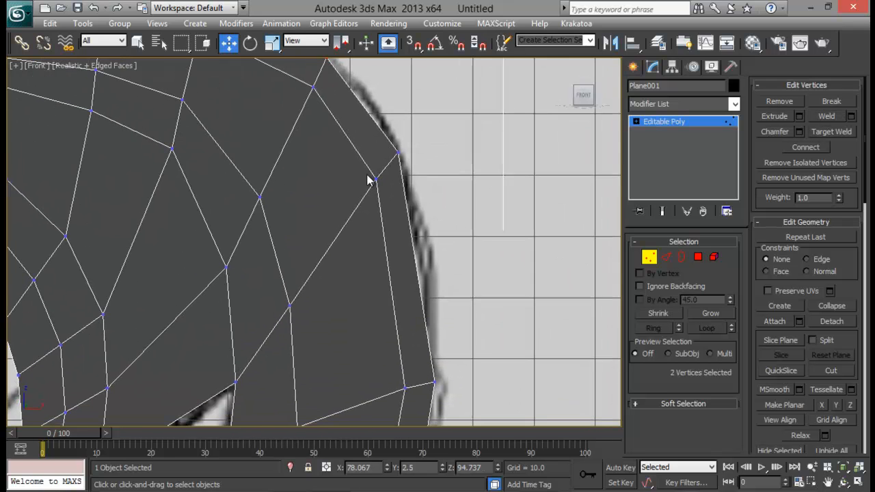
{"action": "left_click", "coordinate": [399, 152]}
{"action": "scroll", "coordinate": [432, 295], "scroll_direction": "down", "scroll_amount": 6}
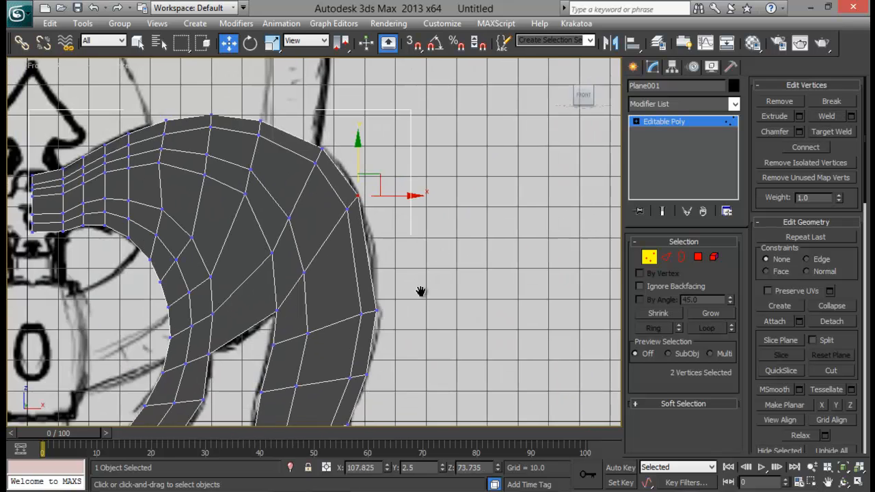
{"action": "left_click_drag", "start_coordinate": [384, 294], "coordinate": [371, 329]}
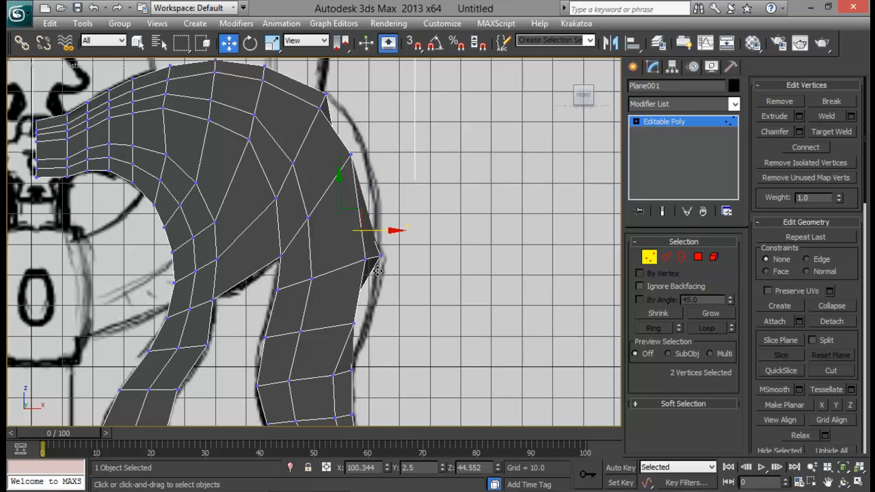
{"action": "left_click_drag", "start_coordinate": [430, 253], "coordinate": [374, 276]}
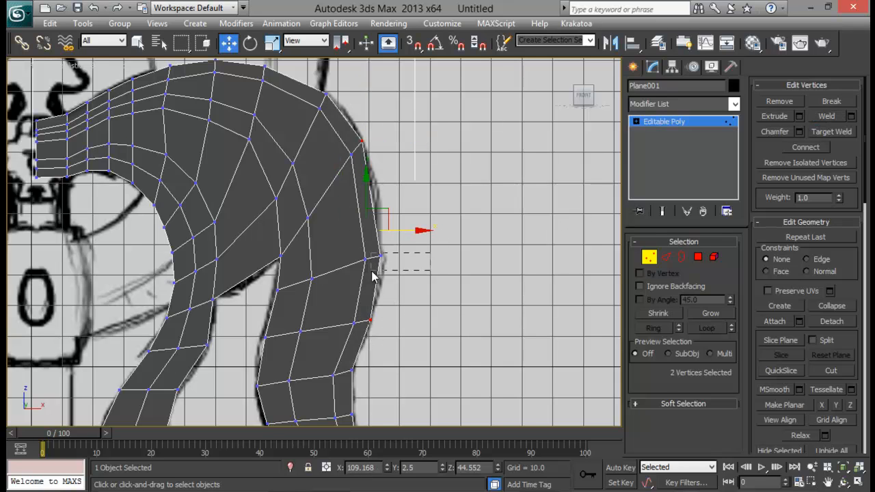
{"action": "left_click", "coordinate": [826, 117]}
- Weld the remaining front-and-back vertex pairs down the blade's outer edge, including the pointed lower tip
{"action": "middle_click_drag", "start_coordinate": [504, 280], "coordinate": [514, 107]}
{"action": "left_click_drag", "start_coordinate": [374, 191], "coordinate": [359, 216]}
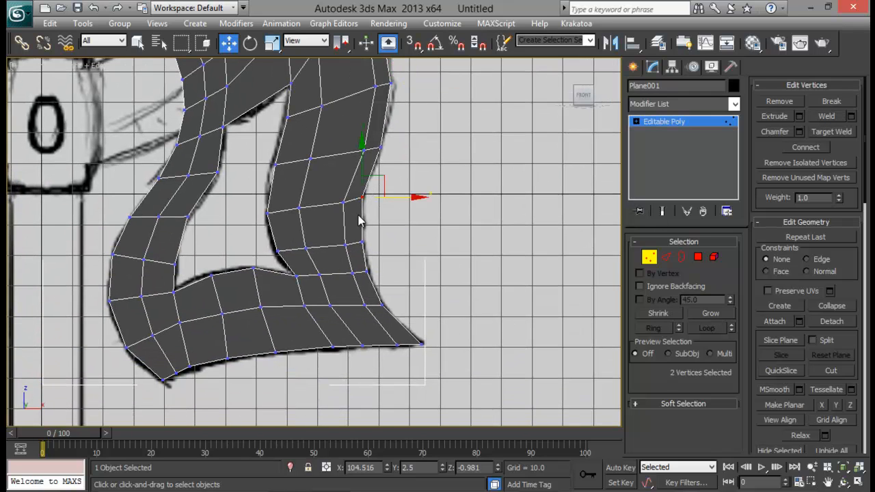
{"action": "left_click_drag", "start_coordinate": [371, 259], "coordinate": [360, 278], "text": "ctrl"}
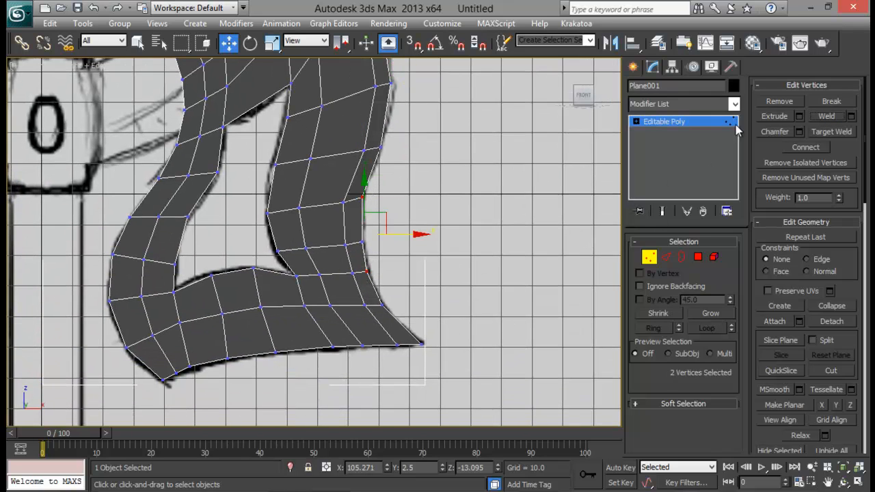
{"action": "left_click", "coordinate": [359, 249]}
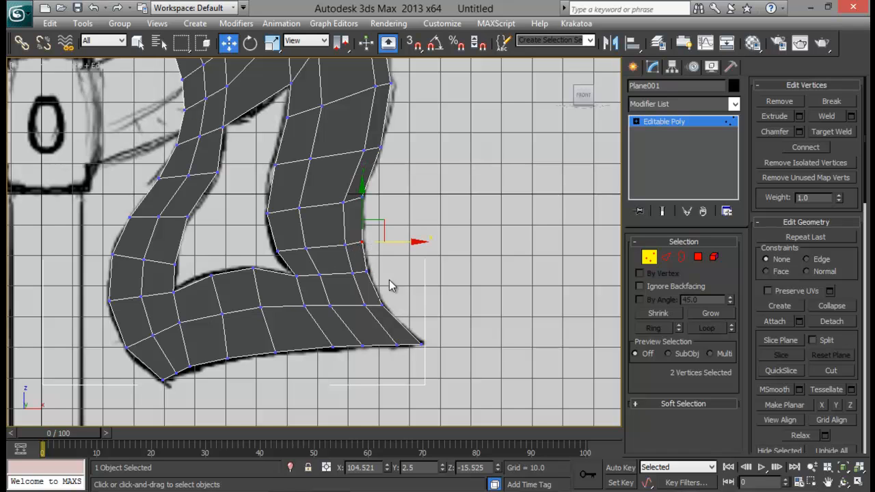
{"action": "left_click", "coordinate": [383, 306], "text": "ctrl"}
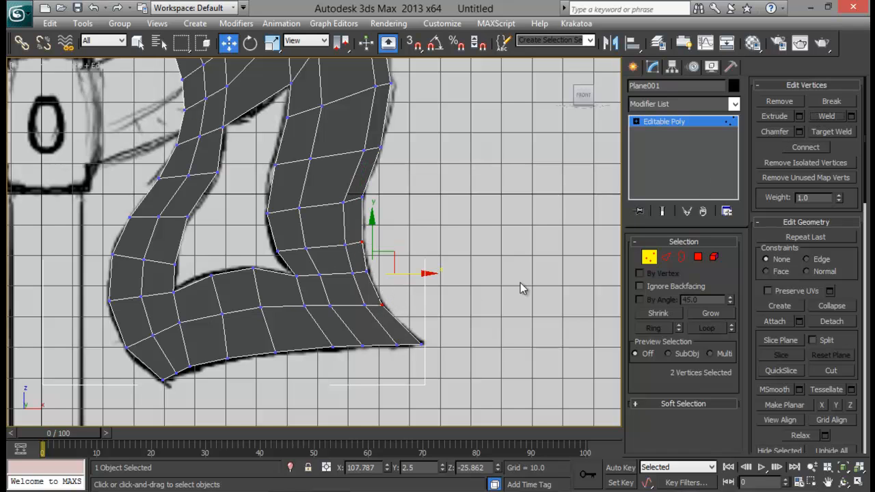
{"action": "left_click_drag", "start_coordinate": [432, 333], "coordinate": [414, 358]}
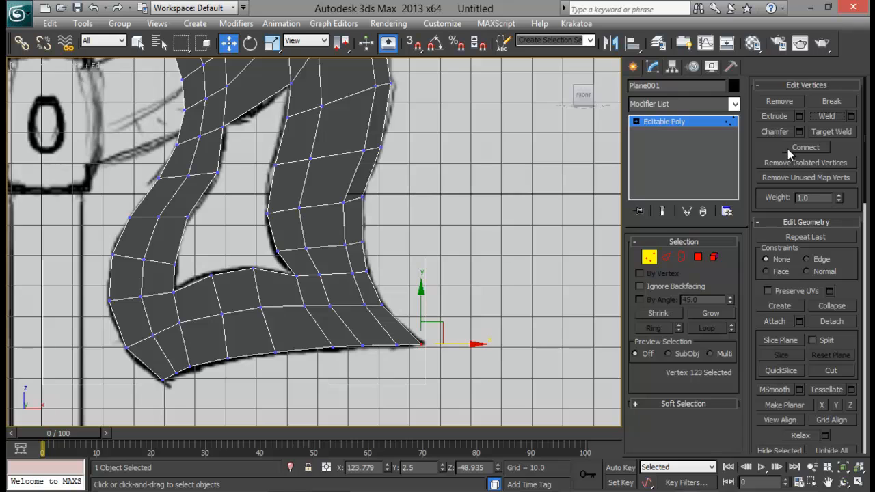
- In the perspective view, select the ring of edges across the blade's bottom thickness and connect them with 1 segment
{"action": "left_click", "coordinate": [648, 257]}
{"action": "middle_click_drag", "start_coordinate": [402, 308], "coordinate": [402, 267]}
{"action": "key", "text": "alt+w"}
{"action": "left_click", "coordinate": [494, 351]}
{"action": "key", "text": "alt+w"}
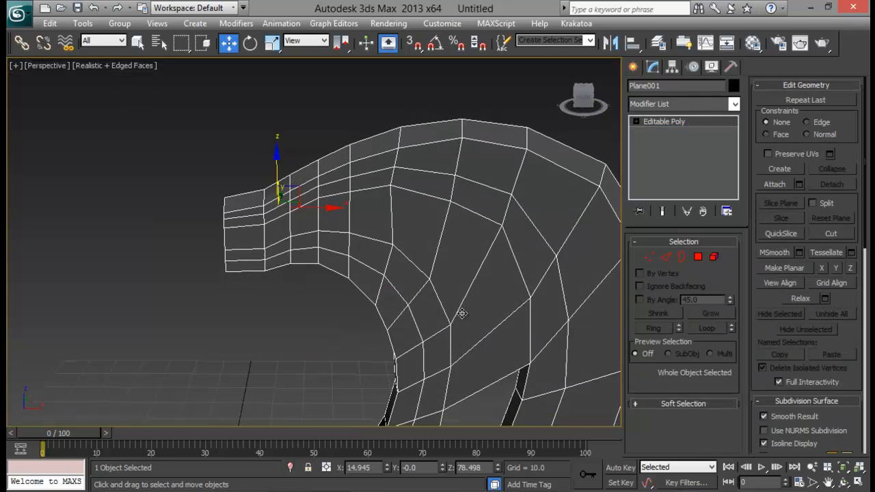
{"action": "scroll", "coordinate": [420, 319], "scroll_direction": "down", "scroll_amount": 5}
{"action": "middle_click_drag", "start_coordinate": [463, 314], "coordinate": [459, 146], "text": "alt"}
{"action": "middle_click_drag", "start_coordinate": [387, 224], "coordinate": [415, 231]}
{"action": "scroll", "coordinate": [349, 201], "scroll_direction": "up", "scroll_amount": 5}
{"action": "left_click", "coordinate": [667, 257]}
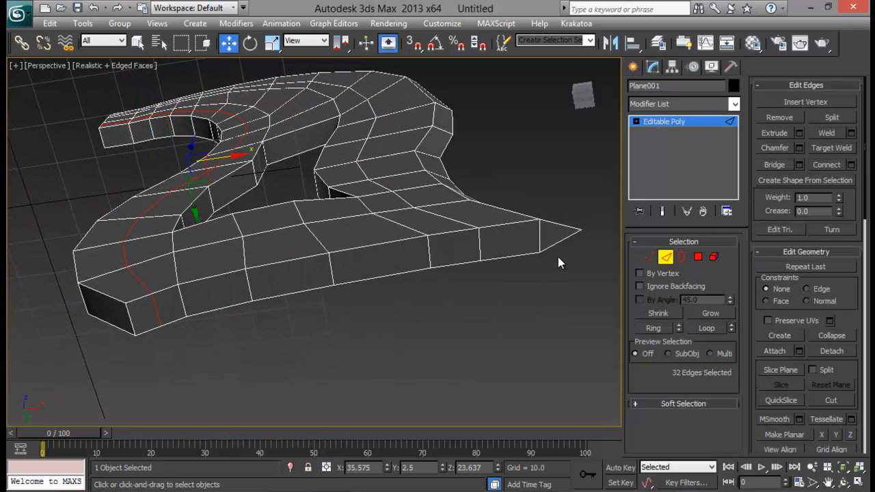
{"action": "left_click", "coordinate": [541, 236]}
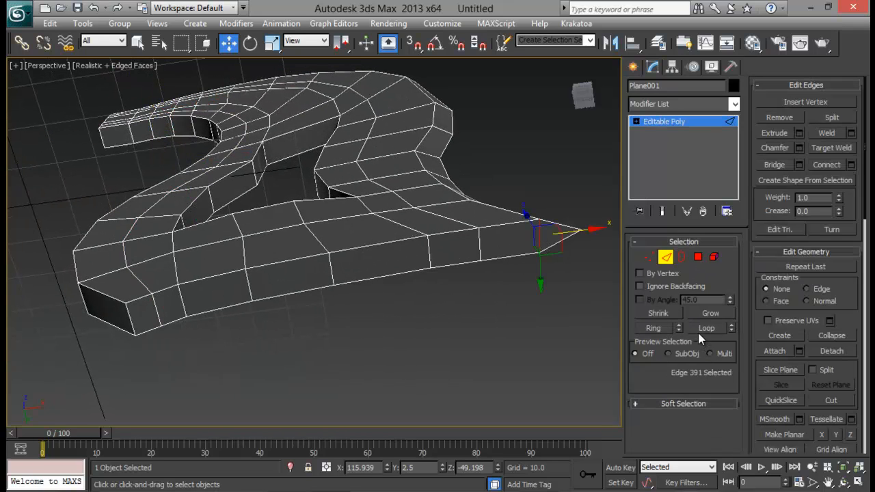
{"action": "left_click", "coordinate": [660, 330]}
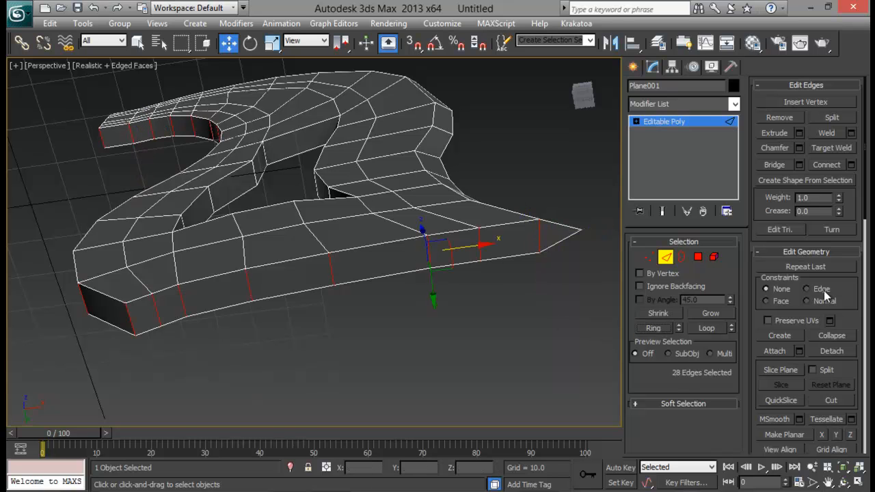
{"action": "left_click", "coordinate": [852, 166]}
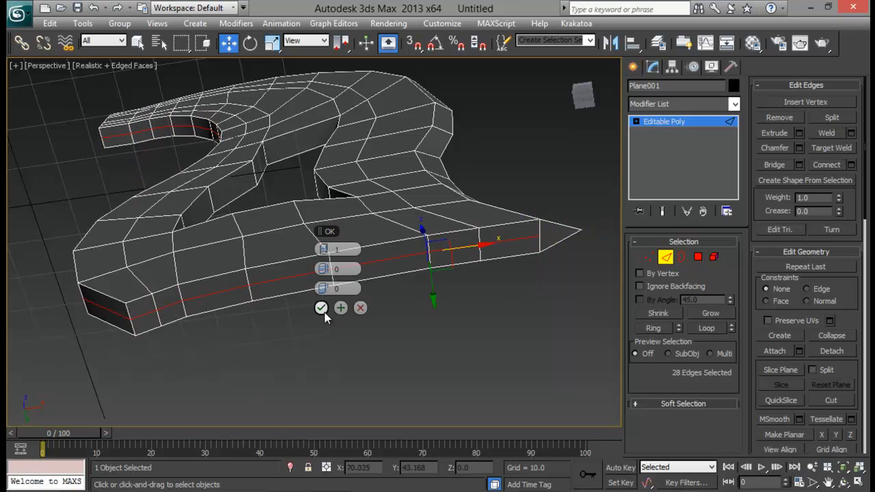
{"action": "left_click", "coordinate": [322, 309]}
- Examine the vertices around the blade's lower tip and the overall shape of the welded edge in the perspective view
{"action": "middle_click_drag", "start_coordinate": [540, 278], "coordinate": [472, 309], "text": "alt"}
{"action": "left_click", "coordinate": [649, 258]}
{"action": "left_click", "coordinate": [430, 224]}
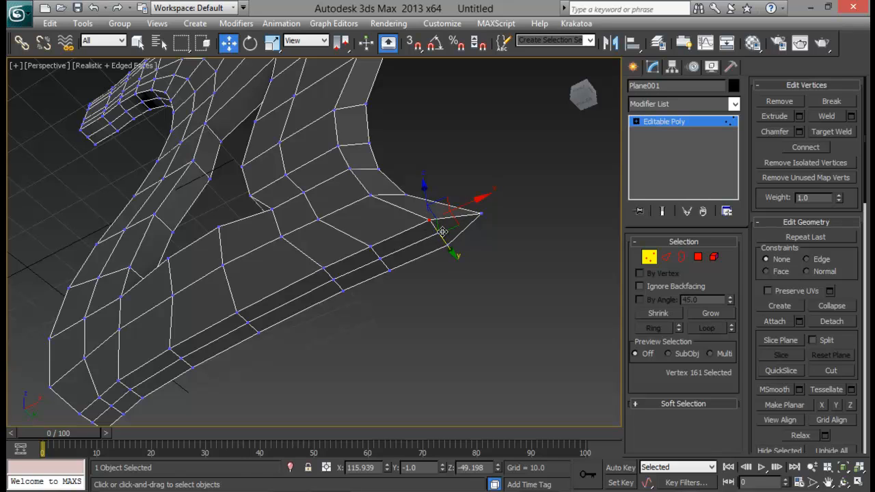
{"action": "left_click", "coordinate": [441, 233]}
{"action": "left_click", "coordinate": [480, 214]}
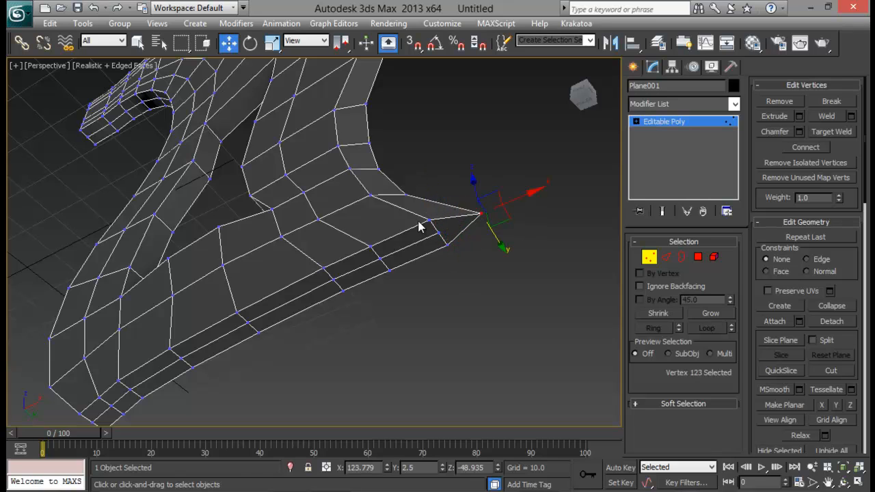
{"action": "left_click", "coordinate": [438, 233]}
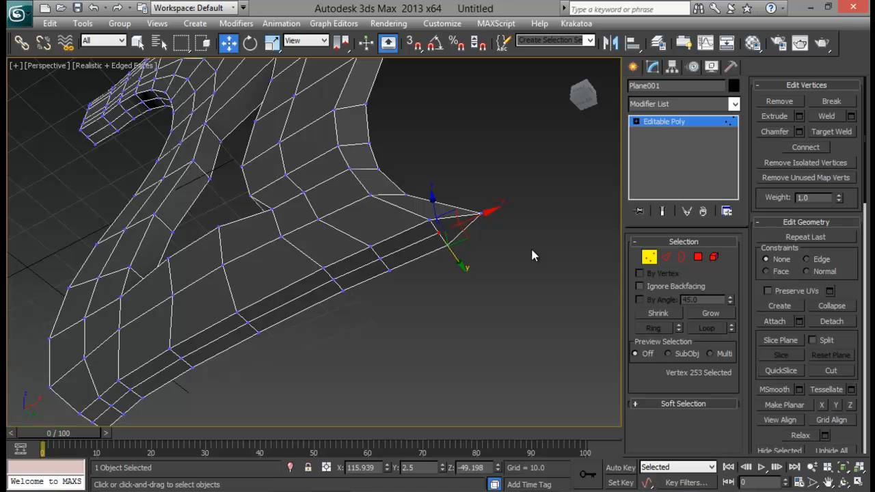
{"action": "left_click", "coordinate": [531, 256]}
{"action": "left_click", "coordinate": [646, 262]}
{"action": "left_click", "coordinate": [438, 154]}
{"action": "scroll", "coordinate": [354, 224], "scroll_direction": "down", "scroll_amount": 6}
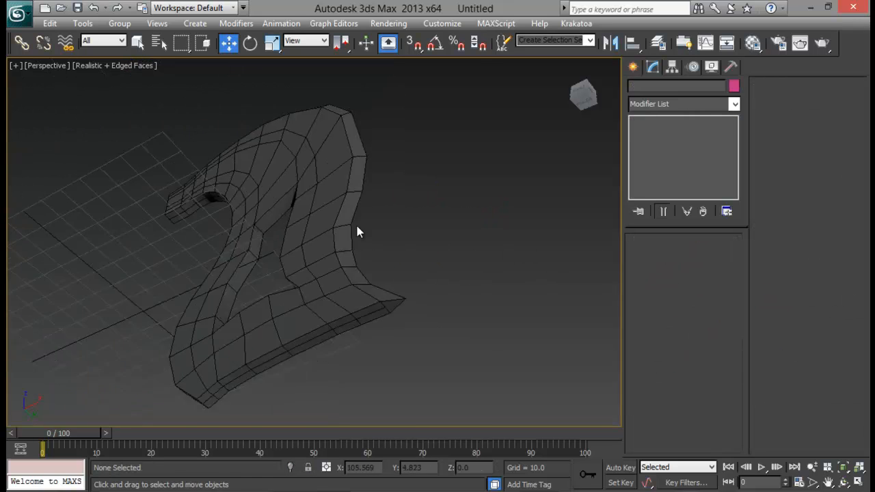
{"action": "middle_click_drag", "start_coordinate": [355, 226], "coordinate": [382, 263], "text": "alt"}
{"action": "scroll", "coordinate": [392, 319], "scroll_direction": "up", "scroll_amount": 3}
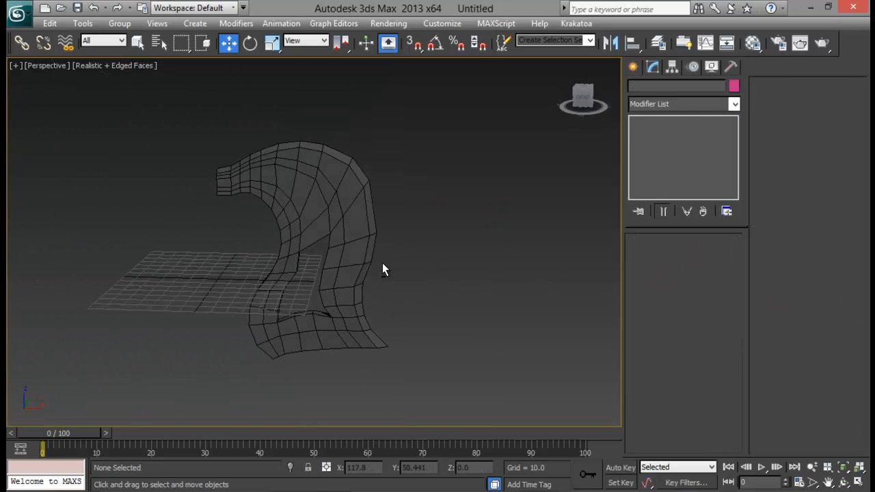
- In the front view, move the vertices beside the outer edge inward, from the lower tip up to the narrow waist
{"action": "left_click", "coordinate": [368, 221]}
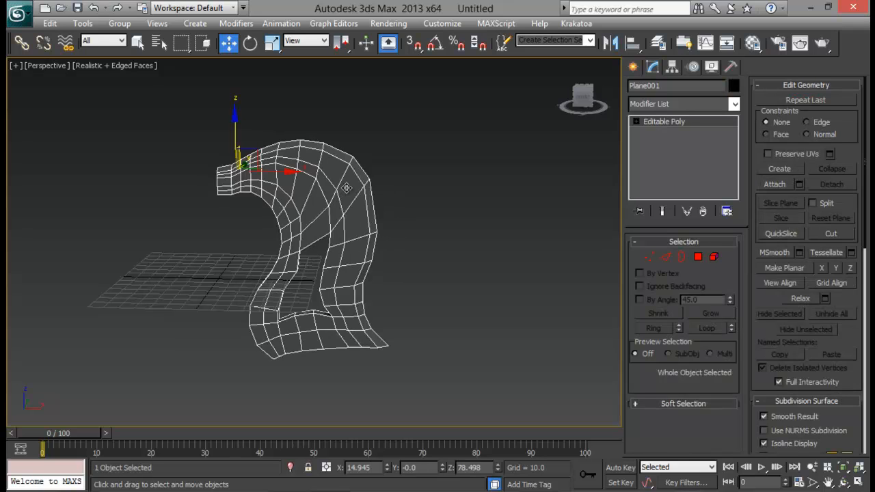
{"action": "key", "text": "alt+w"}
{"action": "left_click", "coordinate": [441, 168]}
{"action": "key", "text": "alt+w"}
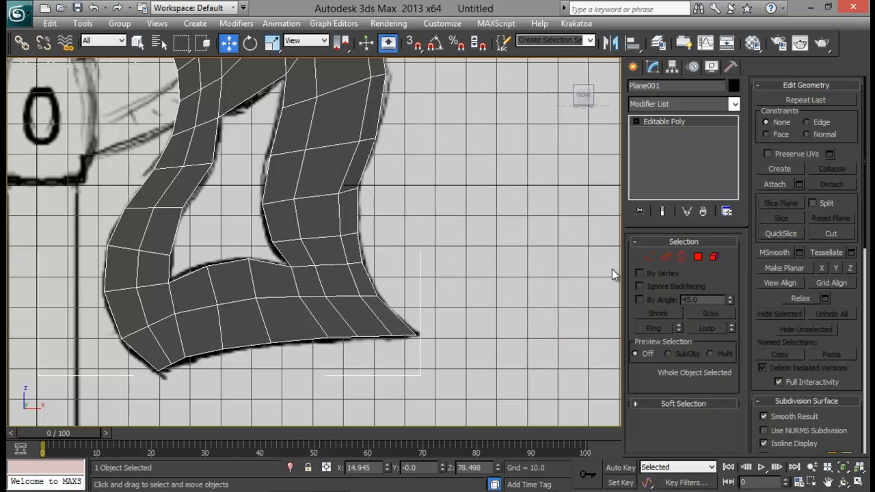
{"action": "key", "text": "1"}
{"action": "left_click_drag", "start_coordinate": [381, 328], "coordinate": [402, 350]}
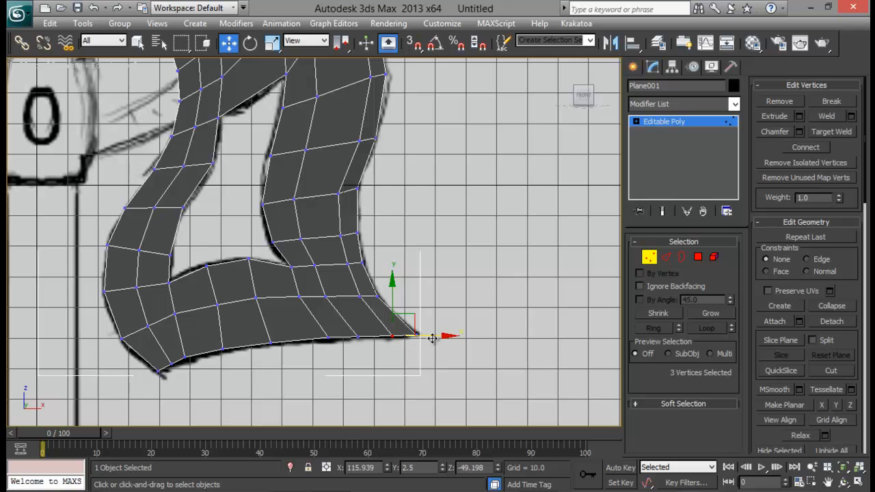
{"action": "left_click_drag", "start_coordinate": [348, 283], "coordinate": [397, 299]}
{"action": "left_click_drag", "start_coordinate": [342, 258], "coordinate": [337, 220]}
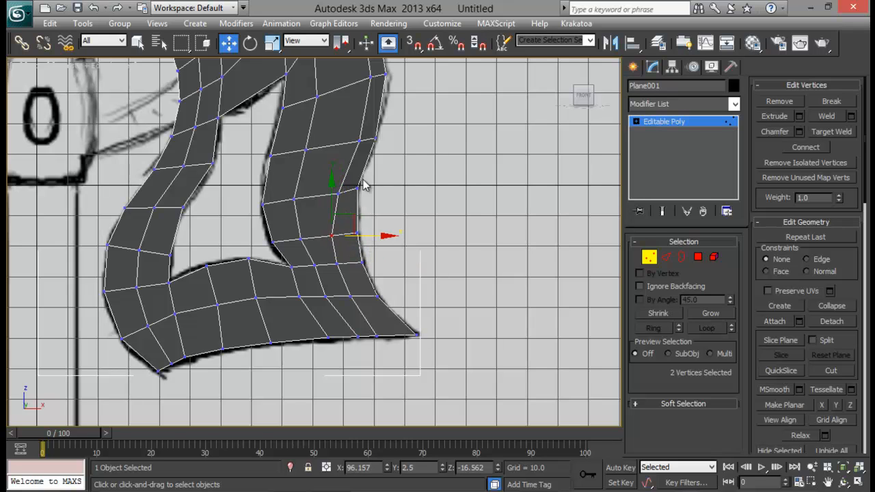
- Move the inner vertex pairs beside the outer edge further inward, from the waist up to the upper outer curve
{"action": "middle_click_drag", "start_coordinate": [375, 185], "coordinate": [387, 258]}
{"action": "left_click_drag", "start_coordinate": [374, 309], "coordinate": [377, 267]}
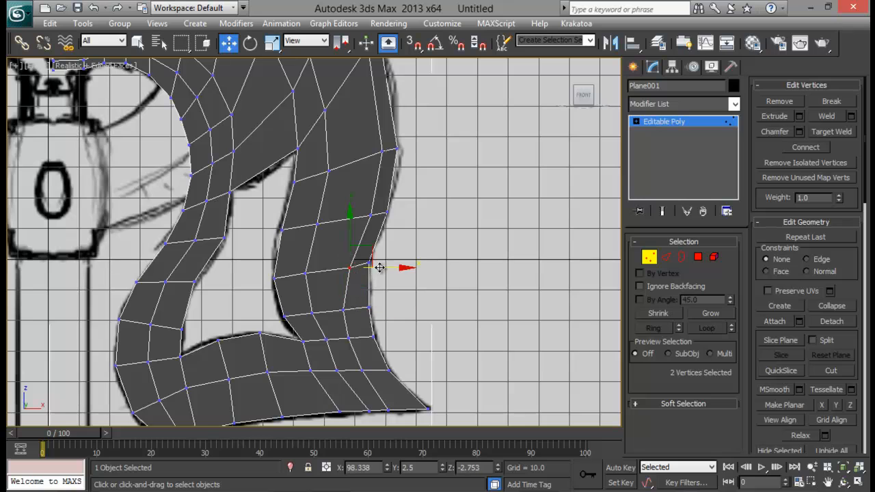
{"action": "left_click_drag", "start_coordinate": [375, 224], "coordinate": [413, 220]}
{"action": "middle_click_drag", "start_coordinate": [413, 220], "coordinate": [456, 283]}
{"action": "left_click_drag", "start_coordinate": [382, 267], "coordinate": [416, 259]}
{"action": "left_click_drag", "start_coordinate": [371, 160], "coordinate": [392, 154]}
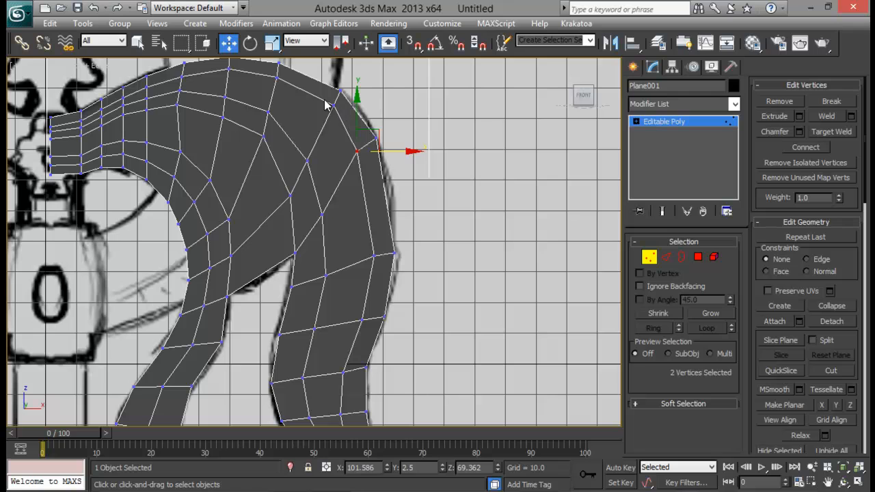
- Move the vertex pairs just inside the arch's top edge inward to widen the band along the cutting edge
{"action": "mouse_move", "coordinate": [325, 104]}
{"action": "left_mouse_down"}
{"action": "mouse_move", "coordinate": [340, 122]}
{"action": "mouse_move", "coordinate": [343, 100]}
{"action": "mouse_move", "coordinate": [341, 106]}
{"action": "left_mouse_up"}
{"action": "left_click_drag", "start_coordinate": [269, 73], "coordinate": [288, 85]}
{"action": "middle_click_drag", "start_coordinate": [323, 99], "coordinate": [352, 168]}
{"action": "left_click_drag", "start_coordinate": [324, 127], "coordinate": [320, 159]}
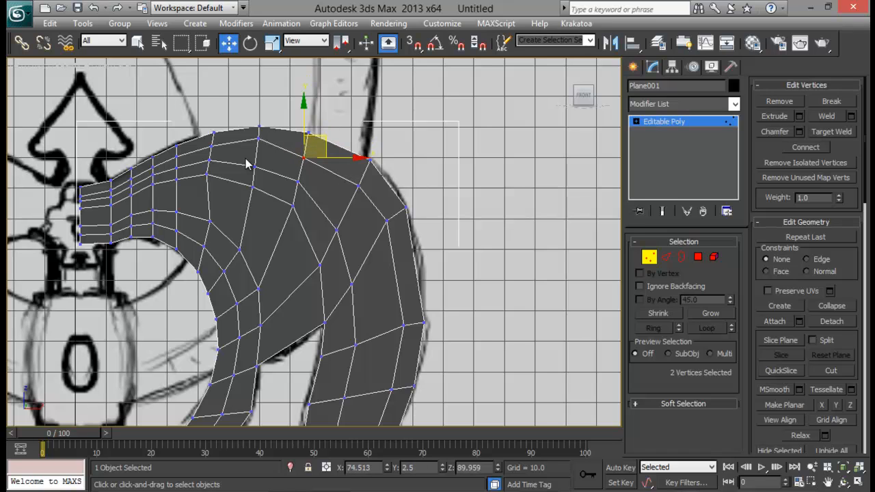
{"action": "left_click_drag", "start_coordinate": [303, 121], "coordinate": [257, 100]}
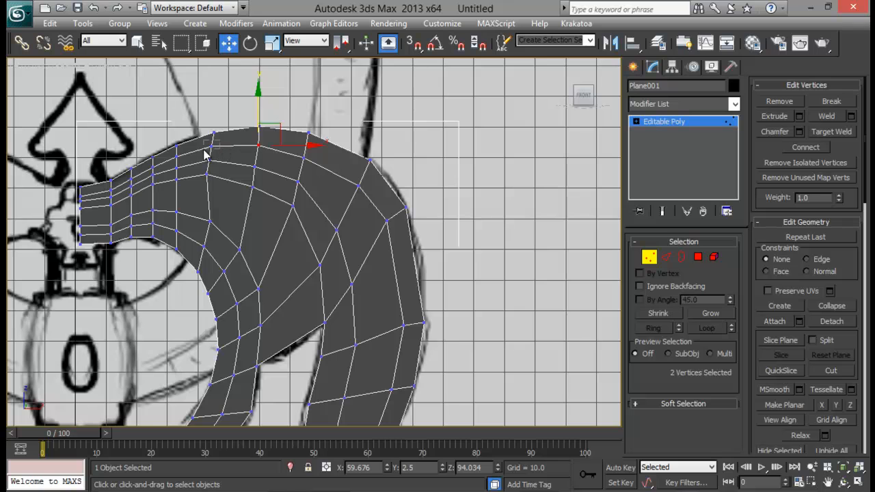
{"action": "left_click_drag", "start_coordinate": [203, 149], "coordinate": [204, 150]}
{"action": "left_click_drag", "start_coordinate": [212, 116], "coordinate": [211, 119]}
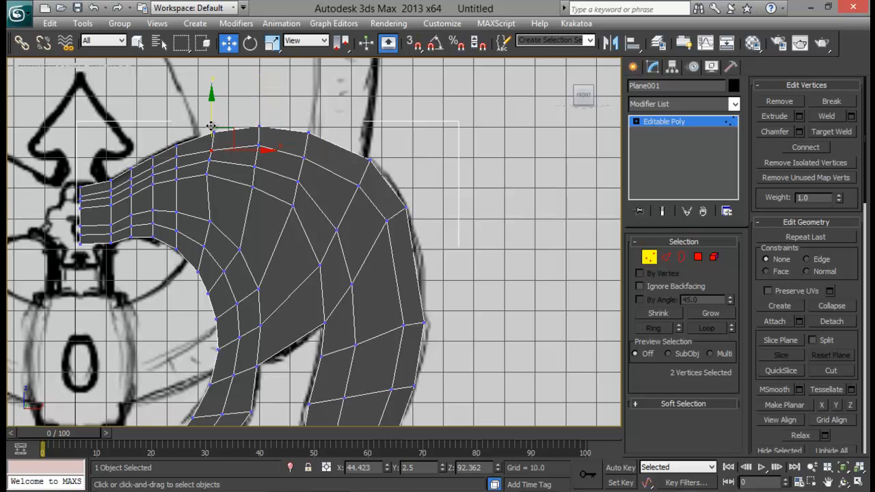
- In the front view, lower the vertex pairs just beneath the top edge where the arch narrows toward the neck
{"action": "middle_click_drag", "start_coordinate": [257, 197], "coordinate": [453, 233]}
{"action": "scroll", "coordinate": [450, 233], "scroll_direction": "up", "scroll_amount": 3}
{"action": "left_click_drag", "start_coordinate": [405, 165], "coordinate": [381, 178]}
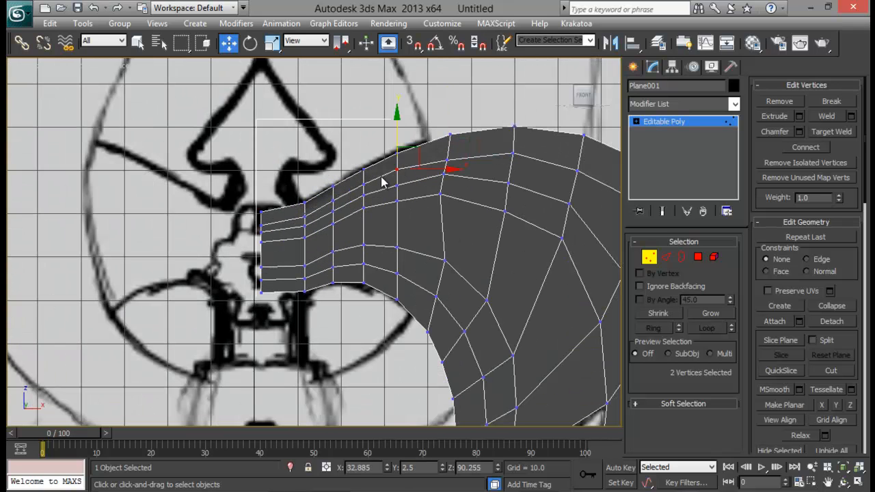
{"action": "left_click_drag", "start_coordinate": [397, 136], "coordinate": [397, 141]}
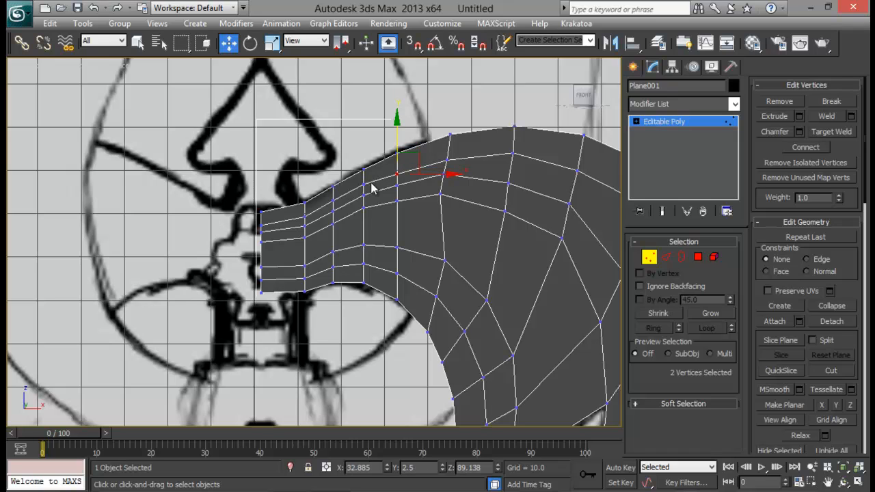
{"action": "left_click_drag", "start_coordinate": [355, 189], "coordinate": [328, 203]}
{"action": "left_click_drag", "start_coordinate": [333, 168], "coordinate": [333, 172]}
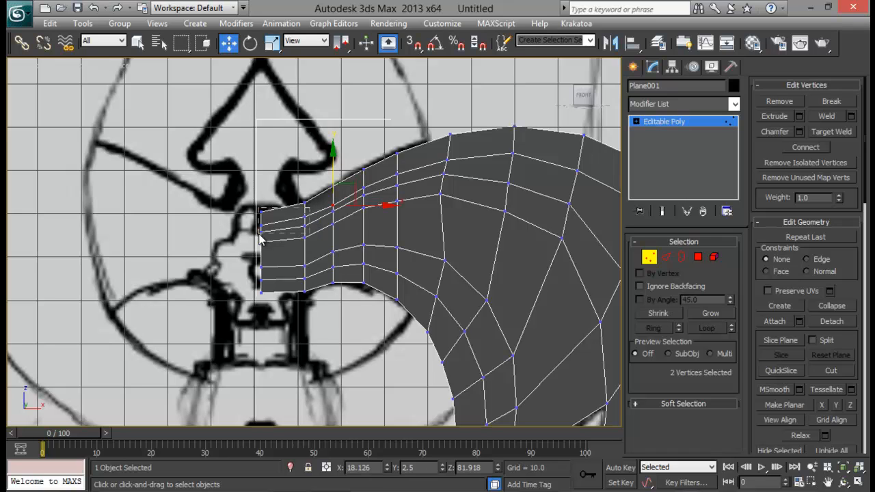
- Lower the two vertex rows below the top edge at the neck's end, along with the row beneath them
{"action": "left_click_drag", "start_coordinate": [259, 238], "coordinate": [268, 216]}
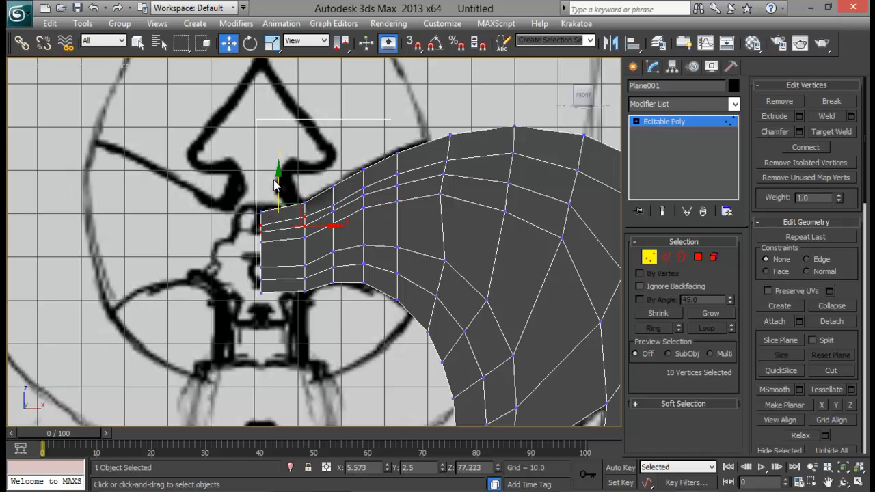
{"action": "left_click_drag", "start_coordinate": [278, 183], "coordinate": [278, 186]}
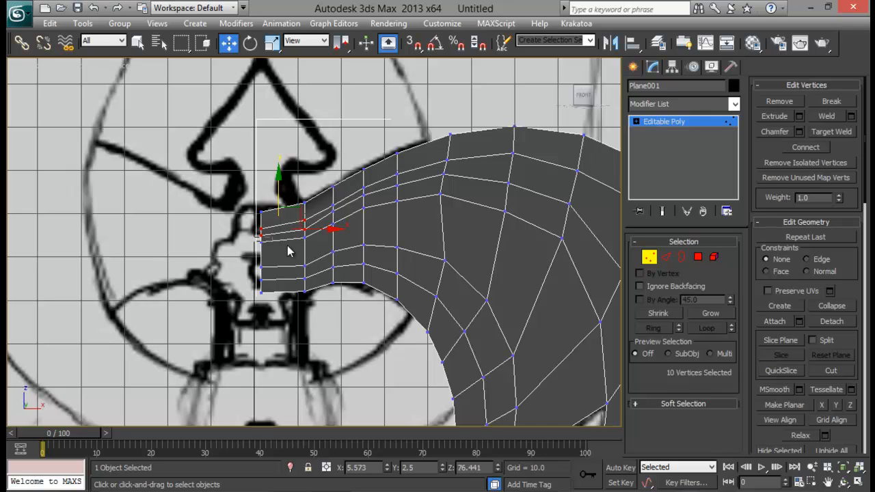
{"action": "left_click_drag", "start_coordinate": [288, 247], "coordinate": [309, 252]}
{"action": "left_click_drag", "start_coordinate": [277, 206], "coordinate": [277, 212]}
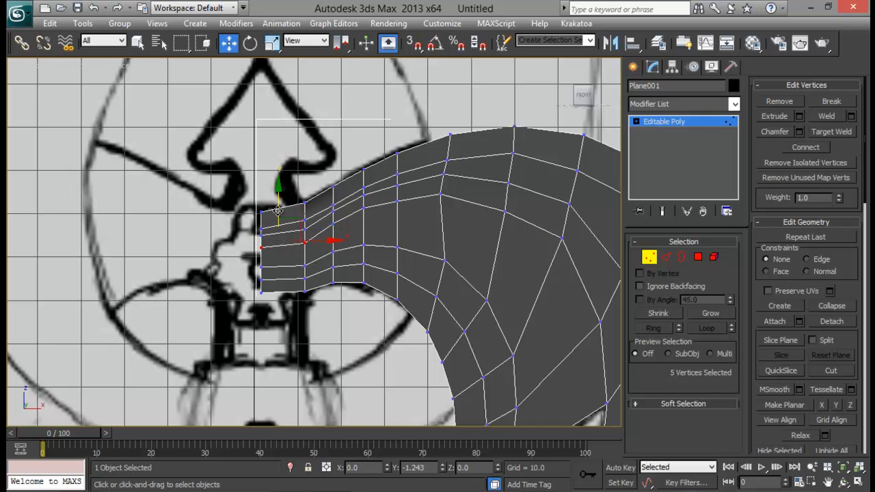
{"action": "middle_click_drag", "start_coordinate": [406, 201], "coordinate": [354, 151]}
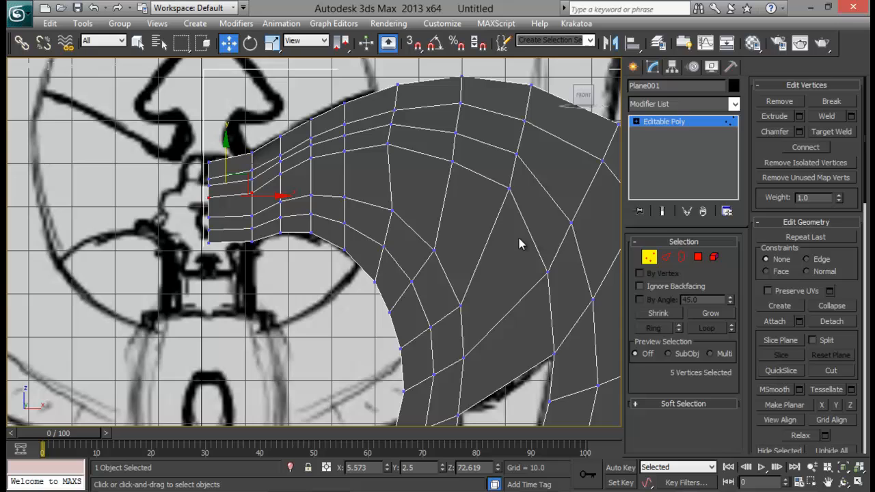
- Leave vertex editing and examine the widened bevel around the neck and arch in the perspective view
{"action": "left_click", "coordinate": [652, 257]}
{"action": "middle_click_drag", "start_coordinate": [454, 305], "coordinate": [431, 225]}
{"action": "key", "text": "alt+w"}
{"action": "middle_click_drag", "start_coordinate": [441, 278], "coordinate": [440, 266]}
{"action": "key", "text": "alt+w"}
{"action": "middle_click_drag", "start_coordinate": [485, 328], "coordinate": [227, 216], "text": "alt"}
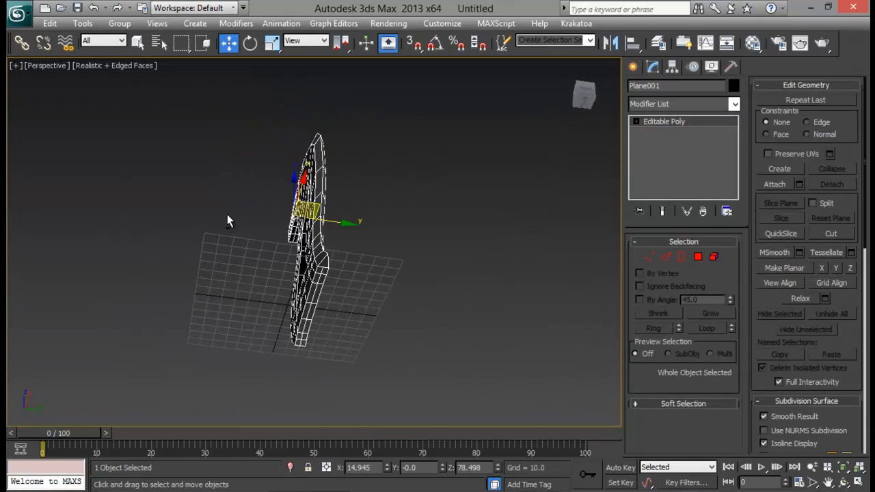
{"action": "middle_click_drag", "start_coordinate": [354, 281], "coordinate": [389, 281], "text": "alt"}
{"action": "scroll", "coordinate": [389, 281], "scroll_direction": "up", "scroll_amount": 5}
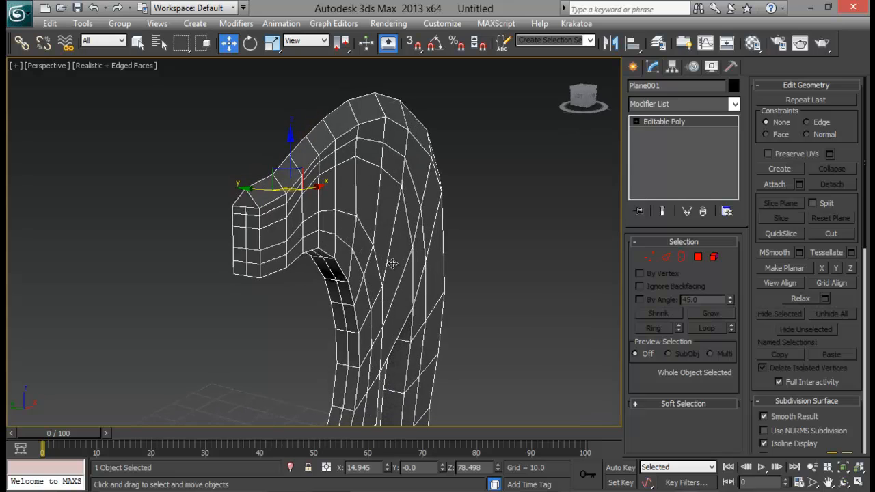
{"action": "middle_click_drag", "start_coordinate": [384, 188], "coordinate": [405, 209]}
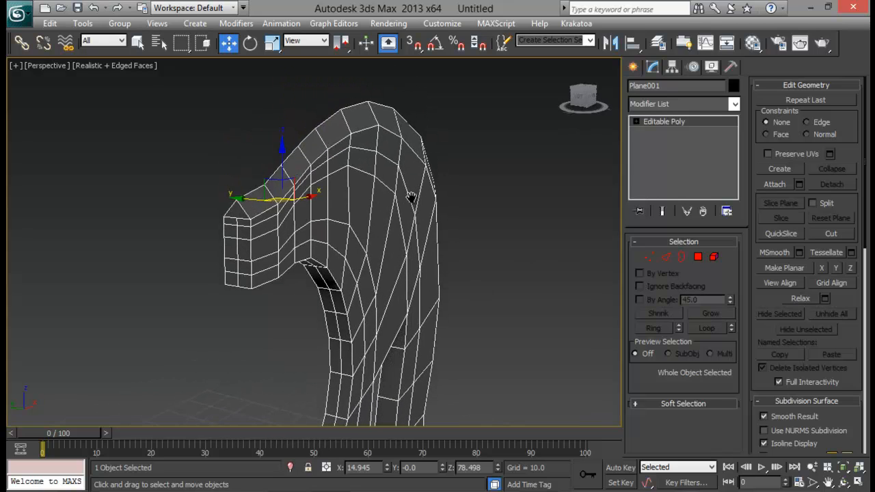
- Apply a TurboSmooth modifier to preview the smoothed blade, and delete the modifier again
{"action": "left_click", "coordinate": [671, 103]}
{"action": "type", "text": "tu"}
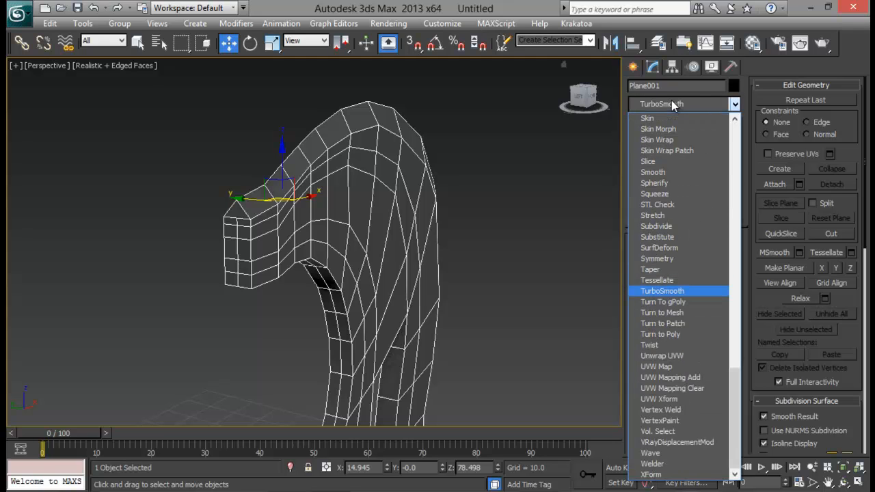
{"action": "key", "text": "Return"}
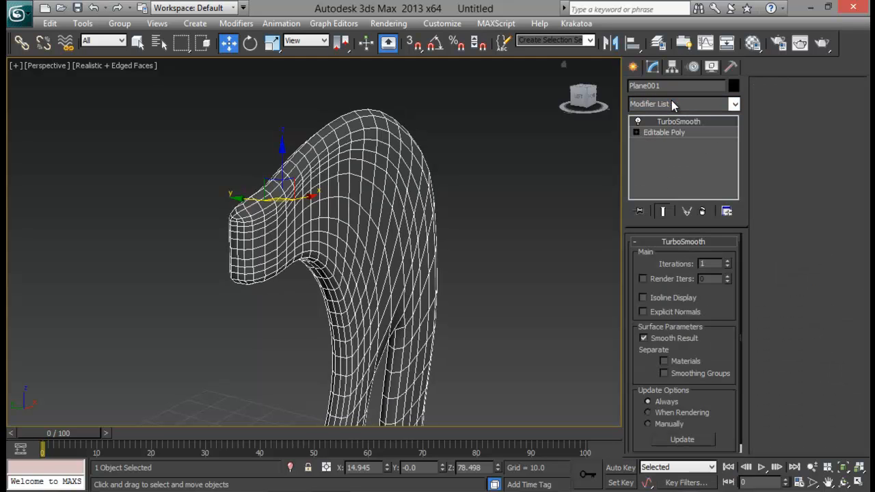
{"action": "scroll", "coordinate": [482, 173], "scroll_direction": "down", "scroll_amount": 3}
{"action": "middle_click_drag", "start_coordinate": [482, 173], "coordinate": [491, 189], "text": "alt"}
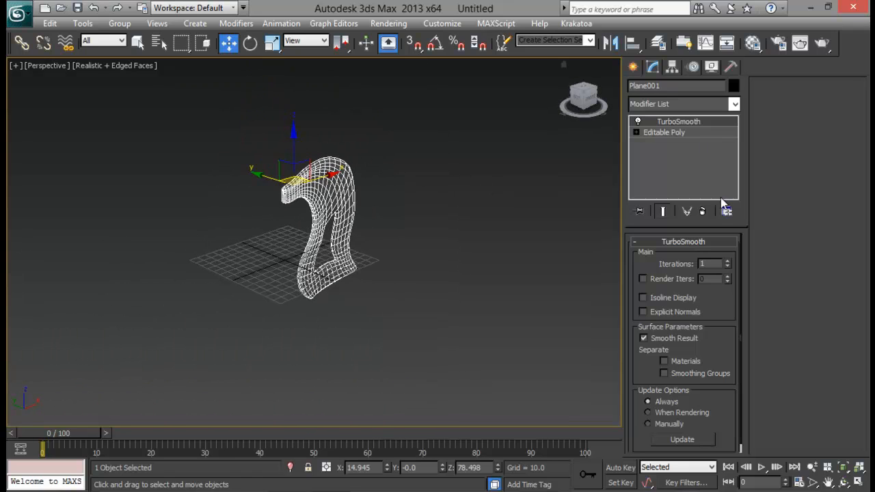
{"action": "left_click", "coordinate": [702, 211]}
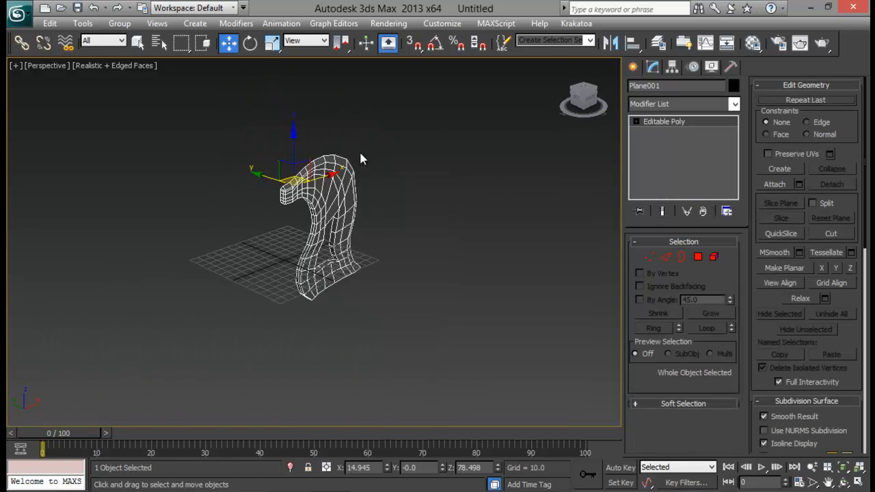
- Examine the unsmoothed mesh around the arch and the inner opening in the perspective and front views
{"action": "scroll", "coordinate": [361, 158], "scroll_direction": "up", "scroll_amount": 10}
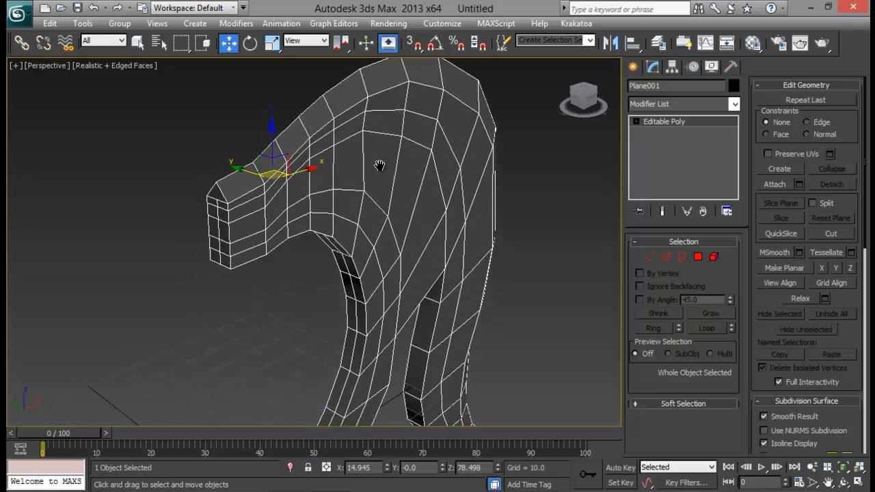
{"action": "middle_click_drag", "start_coordinate": [379, 166], "coordinate": [331, 193], "text": "alt"}
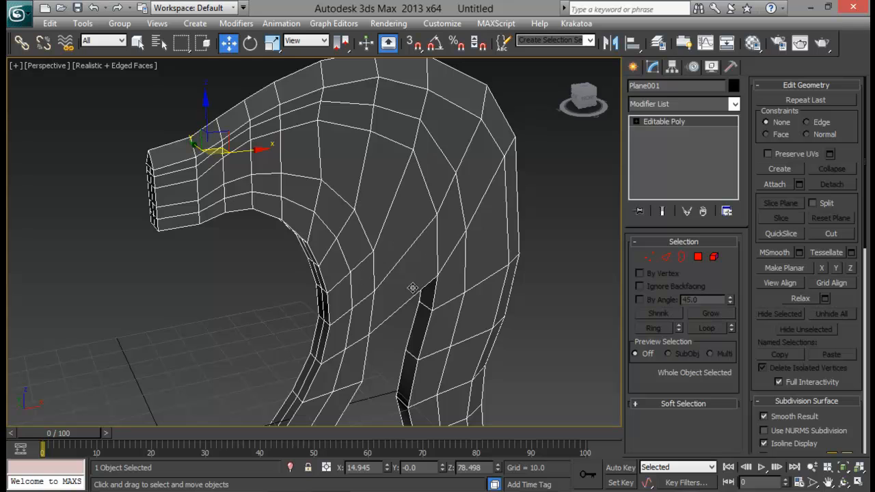
{"action": "middle_click_drag", "start_coordinate": [429, 179], "coordinate": [374, 88], "text": "alt"}
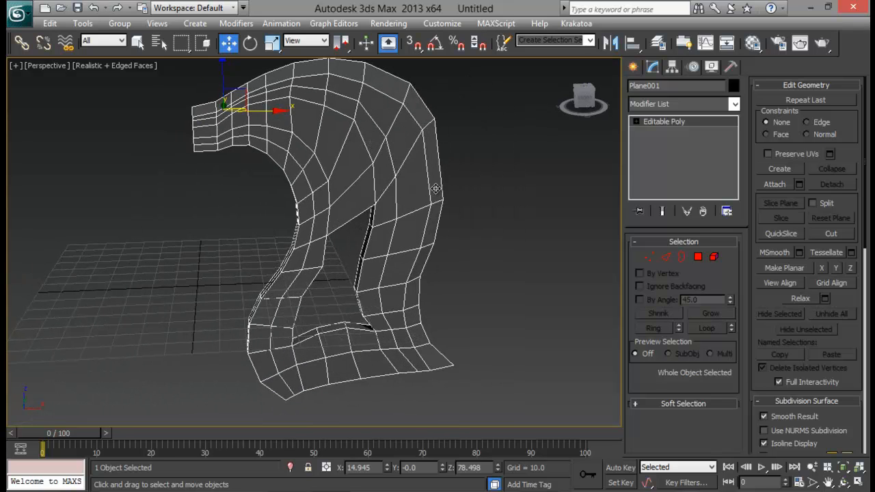
{"action": "middle_click_drag", "start_coordinate": [460, 181], "coordinate": [437, 172], "text": "alt"}
{"action": "key", "text": "alt+w"}
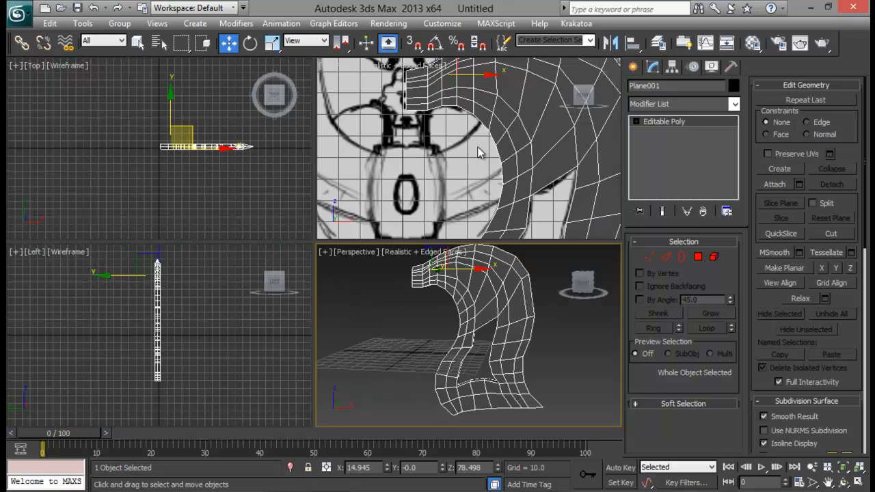
{"action": "middle_click_drag", "start_coordinate": [481, 153], "coordinate": [487, 150]}
{"action": "key", "text": "alt+w"}
{"action": "middle_click_drag", "start_coordinate": [481, 185], "coordinate": [487, 146]}
{"action": "scroll", "coordinate": [420, 180], "scroll_direction": "down", "scroll_amount": 5}
{"action": "scroll", "coordinate": [413, 194], "scroll_direction": "up", "scroll_amount": 2}
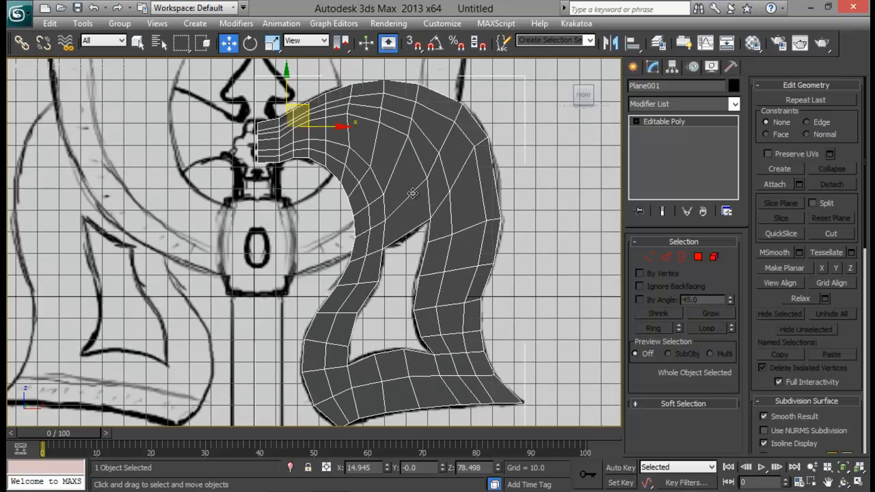
- Connect the edge ring running from the outer edge's upper curve to the opening's upper corner with a new edge loop
{"action": "left_click", "coordinate": [665, 257]}
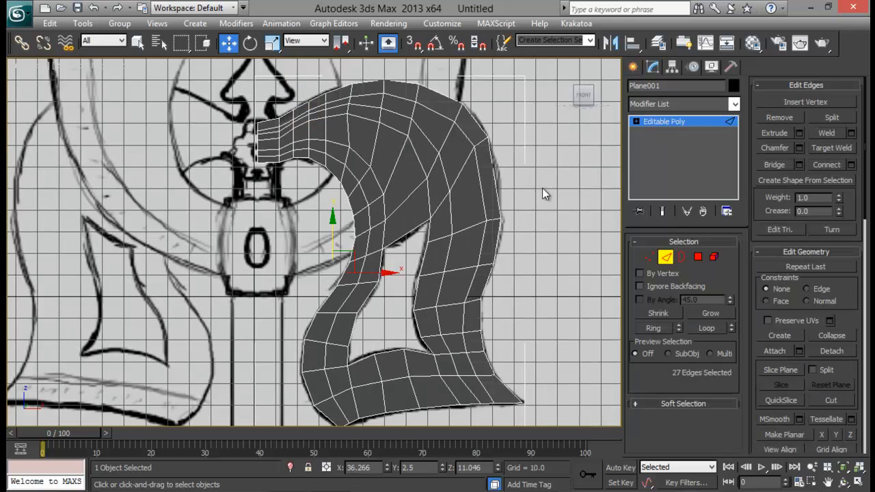
{"action": "left_click", "coordinate": [495, 191]}
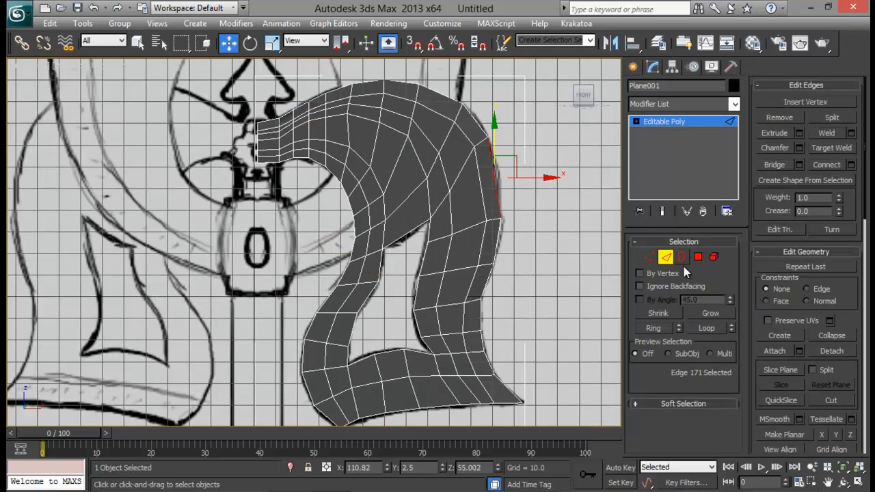
{"action": "left_click", "coordinate": [646, 330]}
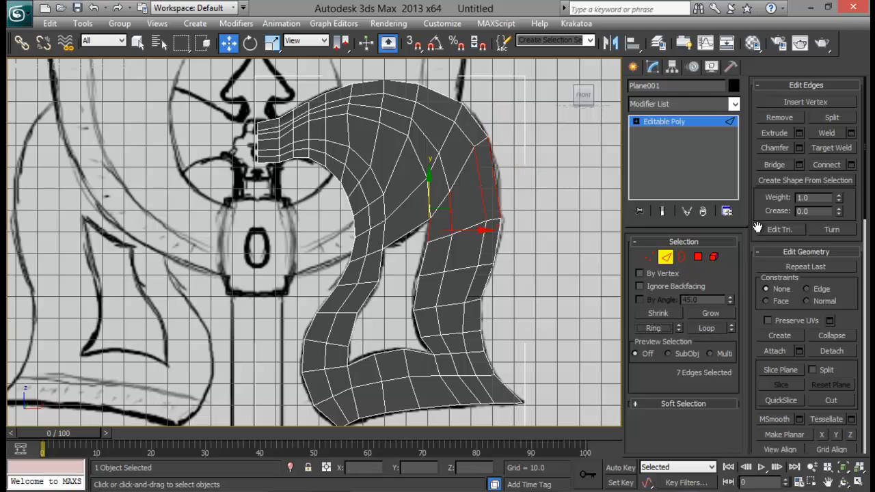
{"action": "left_click", "coordinate": [852, 165]}
{"action": "left_click", "coordinate": [322, 307]}
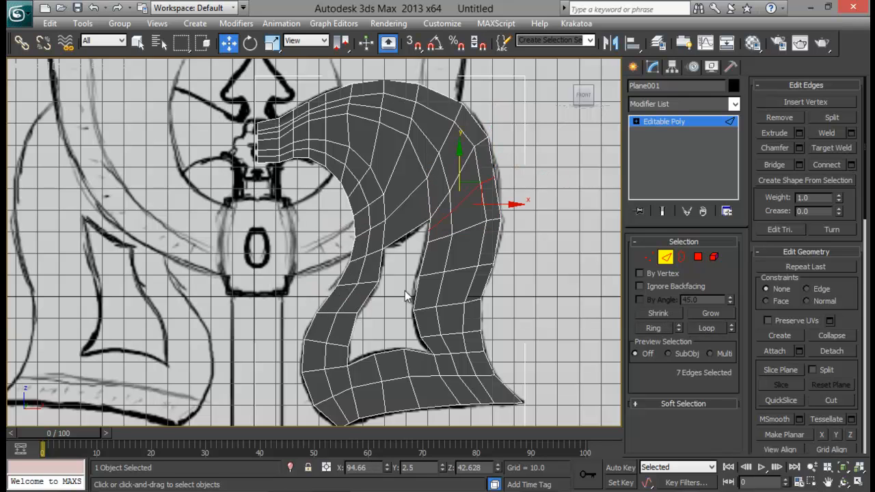
- Connect the edge ring running from the opening's slanted upper edge through the arch to the neck with a new loop
{"action": "mouse_move", "coordinate": [405, 290]}
{"action": "middle_mouse_down"}
{"action": "mouse_move", "coordinate": [390, 222]}
{"action": "mouse_move", "coordinate": [391, 332]}
{"action": "mouse_move", "coordinate": [401, 307]}
{"action": "middle_mouse_up"}
{"action": "left_click", "coordinate": [396, 253]}
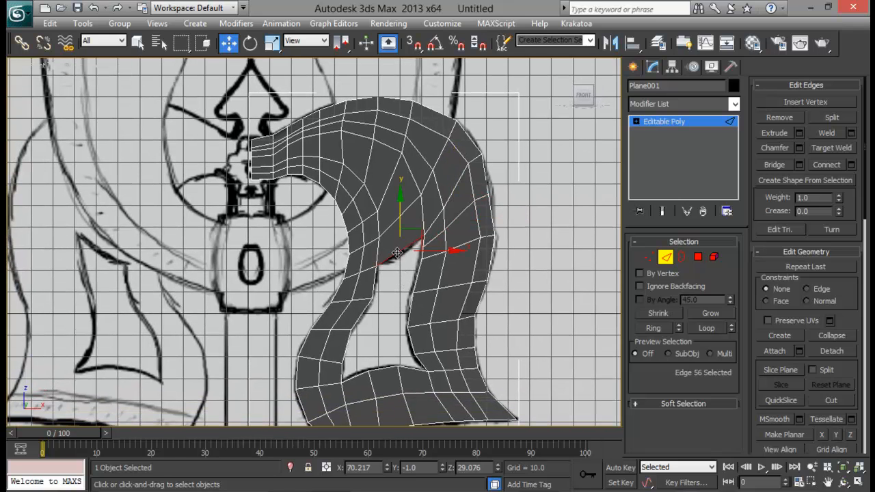
{"action": "left_click", "coordinate": [654, 328]}
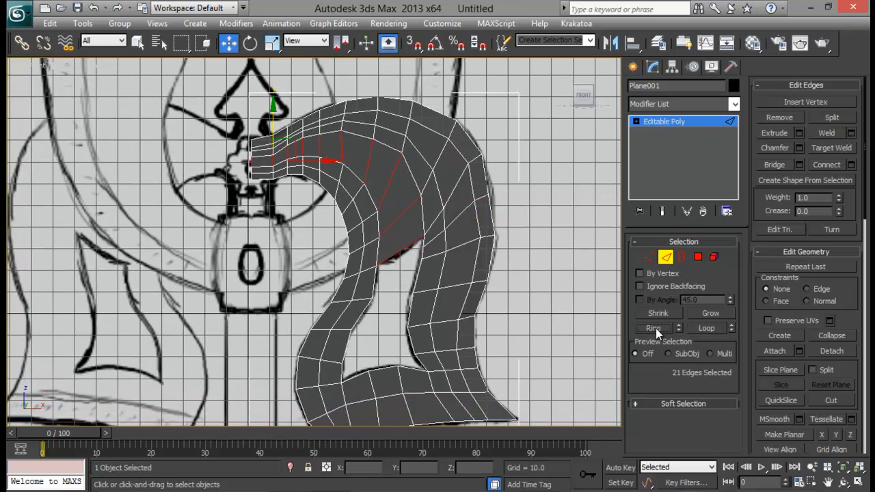
{"action": "left_click", "coordinate": [852, 165]}
{"action": "left_click", "coordinate": [322, 303]}
- Leave edge editing and examine the new edge loops on the arch and neck in the perspective view
{"action": "middle_click_drag", "start_coordinate": [490, 224], "coordinate": [495, 208]}
{"action": "left_click", "coordinate": [667, 257]}
{"action": "left_click", "coordinate": [541, 221]}
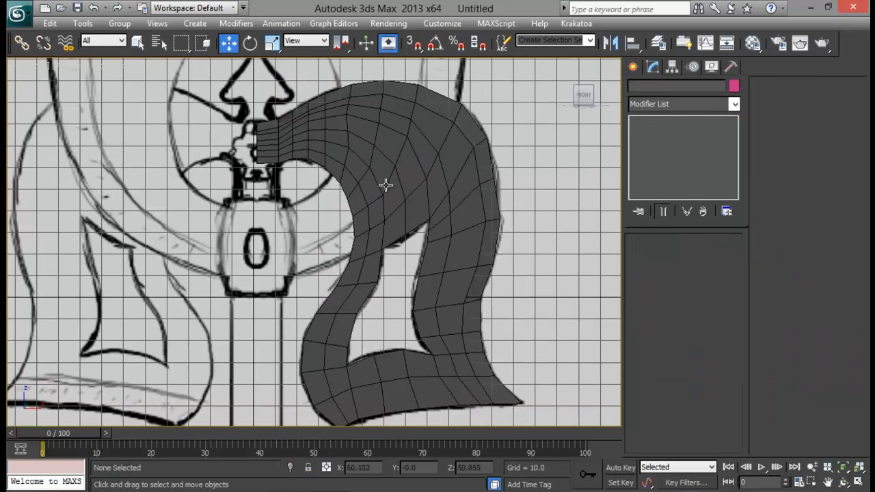
{"action": "left_click", "coordinate": [385, 185]}
{"action": "key", "text": "alt+w"}
{"action": "middle_click_drag", "start_coordinate": [444, 263], "coordinate": [438, 298]}
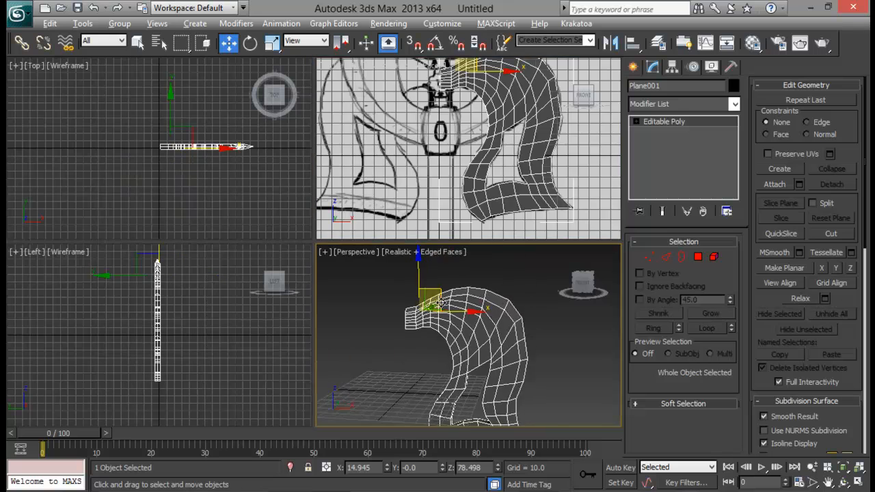
{"action": "key", "text": "alt+w"}
{"action": "middle_click_drag", "start_coordinate": [326, 247], "coordinate": [410, 258], "text": "alt"}
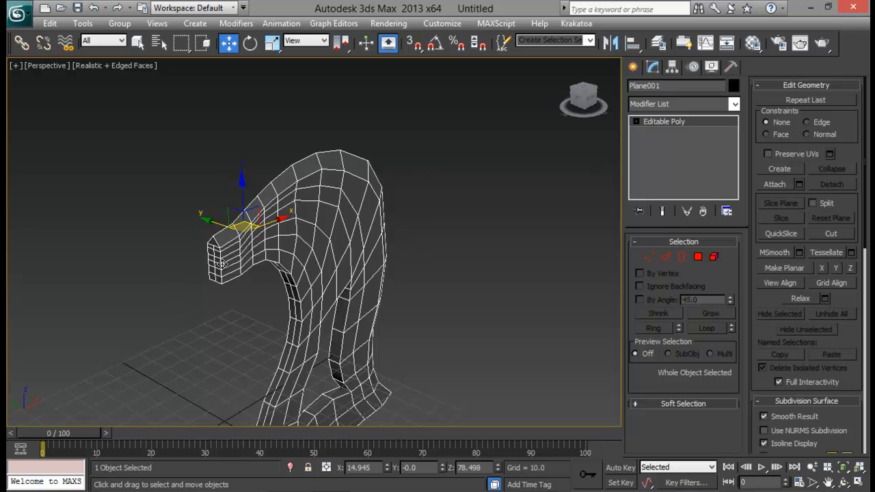
{"action": "middle_click_drag", "start_coordinate": [221, 264], "coordinate": [398, 212], "text": "alt"}
{"action": "middle_click_drag", "start_coordinate": [232, 422], "coordinate": [383, 274], "text": "alt"}
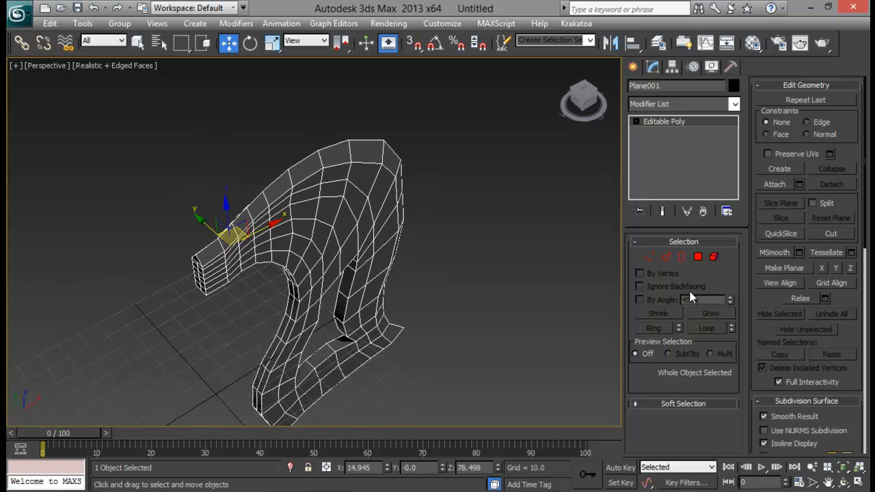
- Select the bevel polygons along the arch's top edge, from the neck's end to the upper outer curve
{"action": "left_click", "coordinate": [698, 258]}
{"action": "left_click", "coordinate": [209, 250]}
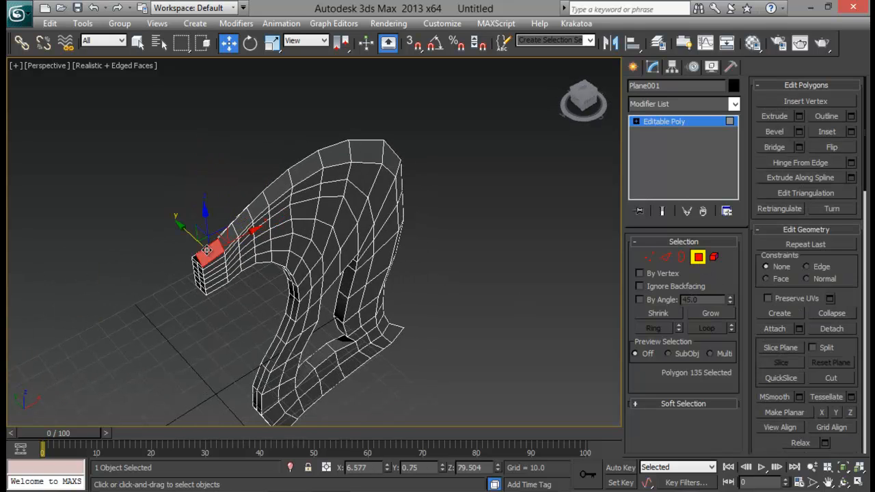
{"action": "left_click", "coordinate": [223, 239], "text": "ctrl"}
{"action": "left_click", "coordinate": [241, 224], "text": "ctrl"}
{"action": "left_click", "coordinate": [253, 207], "text": "ctrl"}
{"action": "left_click", "coordinate": [276, 188], "text": "ctrl"}
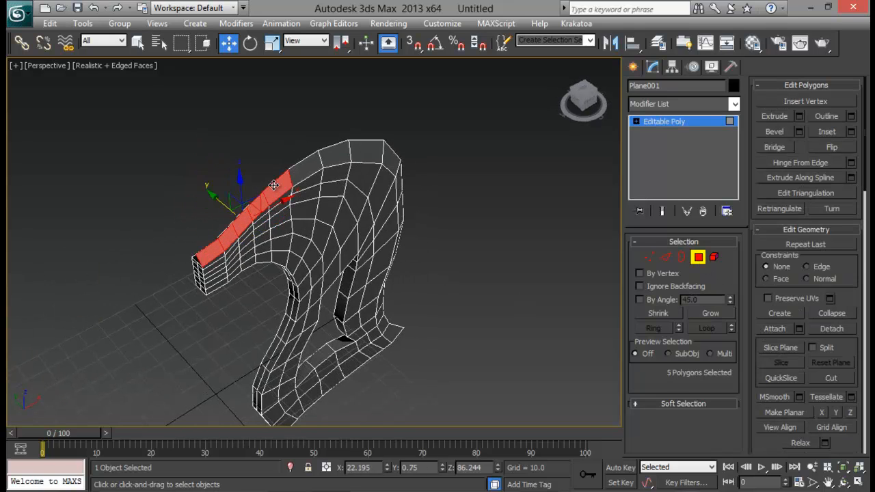
{"action": "left_click", "coordinate": [304, 170], "text": "ctrl"}
{"action": "middle_click_drag", "start_coordinate": [361, 185], "coordinate": [322, 214], "text": "alt"}
{"action": "left_click", "coordinate": [333, 202], "text": "ctrl"}
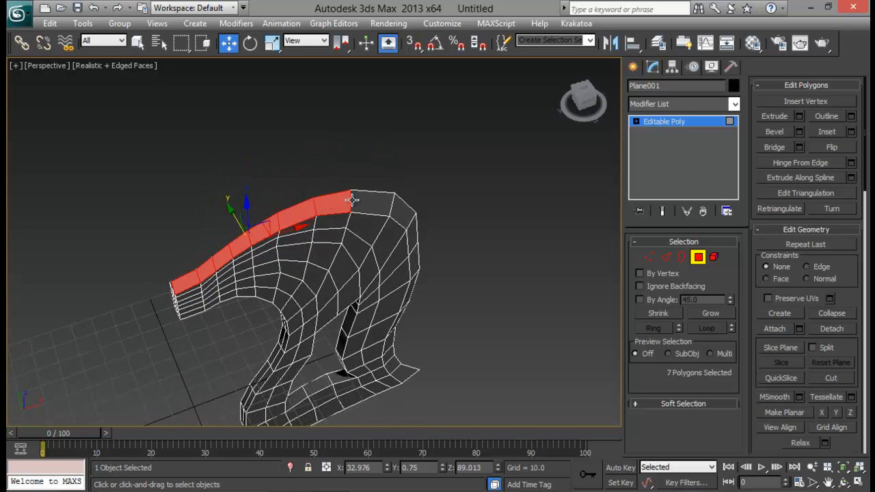
{"action": "left_click", "coordinate": [372, 200], "text": "ctrl"}
{"action": "left_click", "coordinate": [403, 206], "text": "ctrl"}
{"action": "left_click", "coordinate": [413, 236], "text": "ctrl"}
- Add the bevel polygons down the blade's outer edge to the selection, from the upper curve to the lower tip
{"action": "middle_click_drag", "start_coordinate": [421, 264], "coordinate": [347, 207], "text": "alt"}
{"action": "left_click", "coordinate": [378, 251], "text": "ctrl"}
{"action": "middle_click_drag", "start_coordinate": [378, 251], "coordinate": [381, 183]}
{"action": "middle_click_drag", "start_coordinate": [389, 218], "coordinate": [377, 205], "text": "alt"}
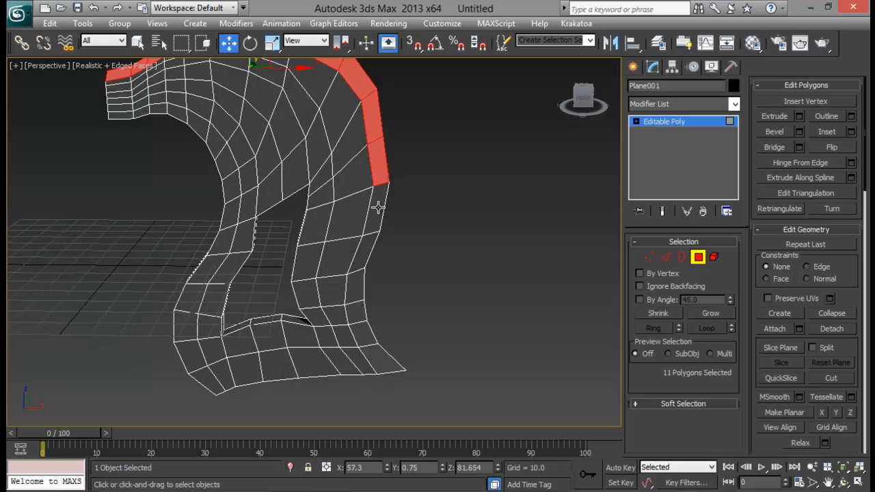
{"action": "left_click", "coordinate": [376, 207], "text": "ctrl"}
{"action": "left_click", "coordinate": [364, 253], "text": "ctrl"}
{"action": "left_click", "coordinate": [355, 289], "text": "ctrl"}
{"action": "left_click", "coordinate": [354, 313], "text": "ctrl"}
{"action": "left_click", "coordinate": [363, 338], "text": "ctrl"}
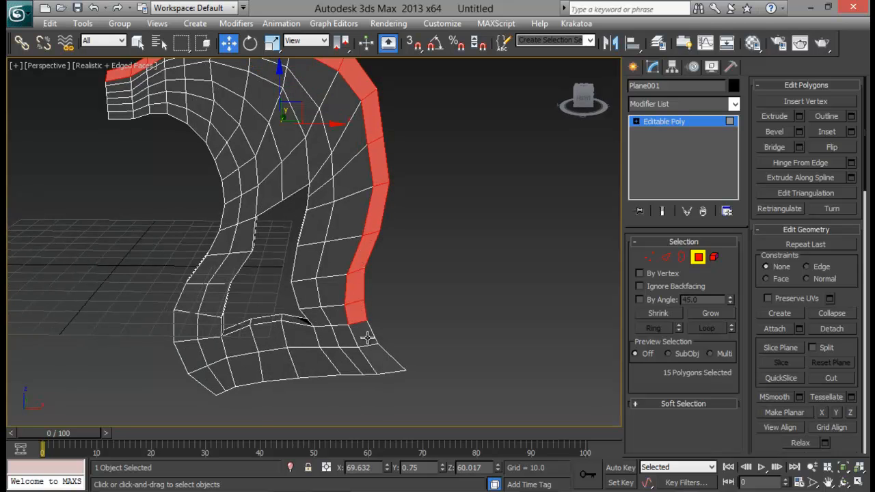
{"action": "left_click", "coordinate": [379, 359], "text": "ctrl"}
{"action": "middle_click_drag", "start_coordinate": [432, 270], "coordinate": [279, 306], "text": "alt"}
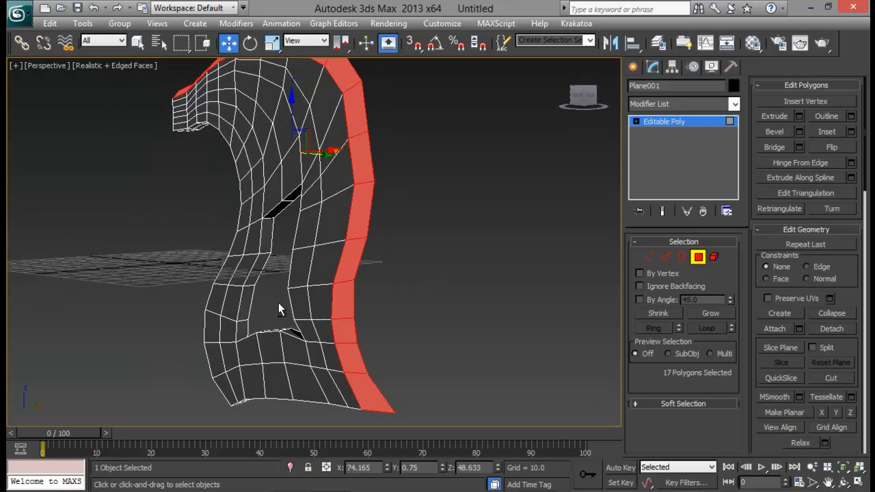
- Assign smoothing group 1 to the selected bevel polygons
{"action": "scroll", "coordinate": [840, 295], "scroll_direction": "down", "scroll_amount": 10}
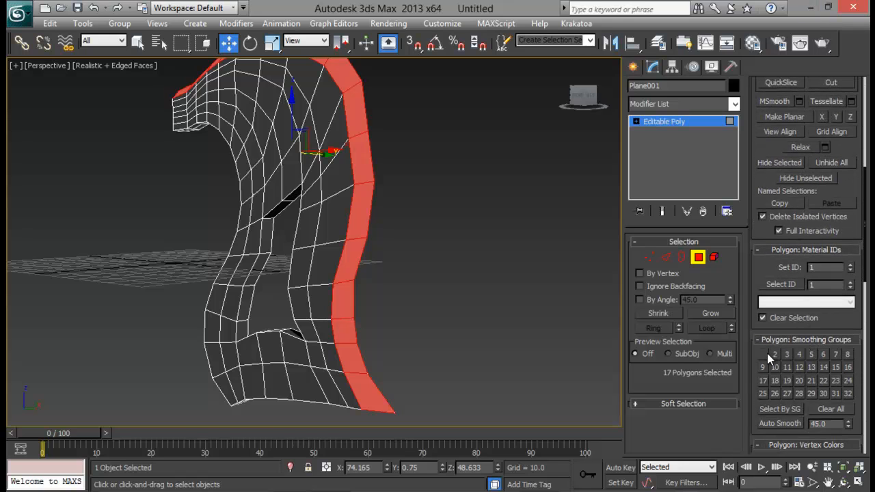
{"action": "left_click", "coordinate": [764, 354]}
- Select the bevel polygons on the blade's opposite side along the arch's top edge, from the neck's end to the upper outer curve
{"action": "middle_click_drag", "start_coordinate": [463, 338], "coordinate": [417, 215], "text": "alt"}
{"action": "left_click", "coordinate": [415, 130]}
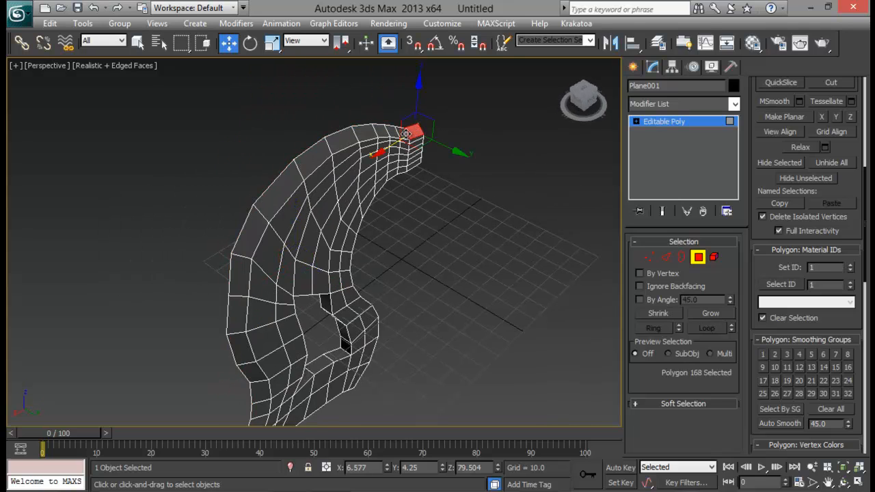
{"action": "left_click", "coordinate": [403, 134], "text": "ctrl"}
{"action": "left_click", "coordinate": [392, 133], "text": "ctrl"}
{"action": "left_click", "coordinate": [380, 133], "text": "ctrl"}
{"action": "left_click", "coordinate": [369, 134], "text": "ctrl"}
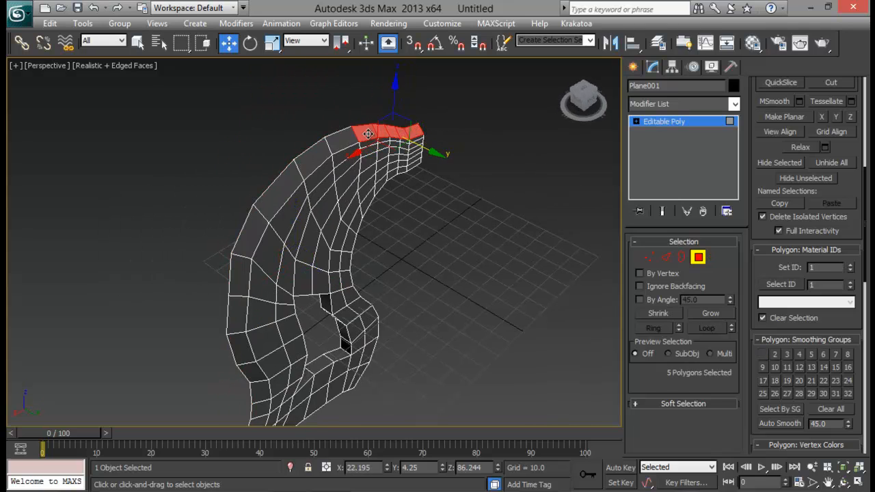
{"action": "left_click", "coordinate": [336, 140], "text": "ctrl"}
{"action": "left_click", "coordinate": [310, 156], "text": "ctrl"}
{"action": "left_click", "coordinate": [284, 172], "text": "ctrl"}
{"action": "left_click", "coordinate": [258, 228], "text": "ctrl"}
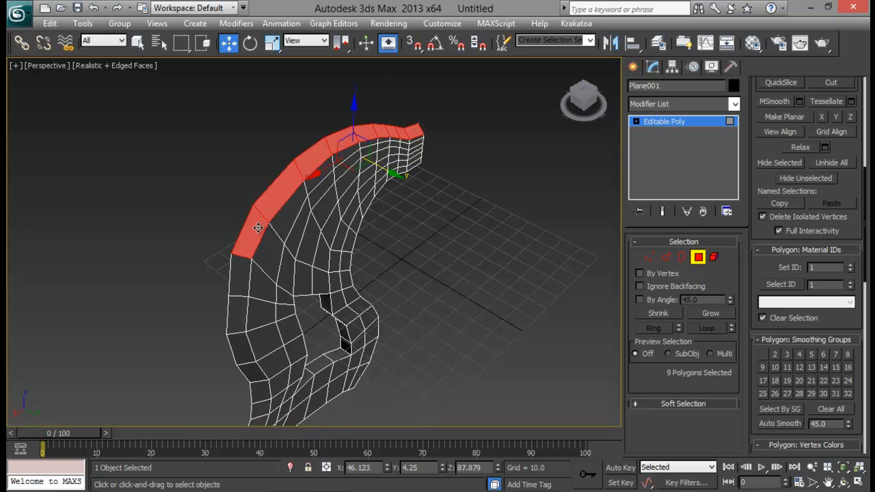
- Add the opposite side's bevel polygons down the outer edge to the lower tip, and assign the selection smoothing group 2
{"action": "left_click", "coordinate": [247, 274], "text": "ctrl"}
{"action": "left_click", "coordinate": [242, 314], "text": "ctrl"}
{"action": "middle_click_drag", "start_coordinate": [307, 284], "coordinate": [320, 187]}
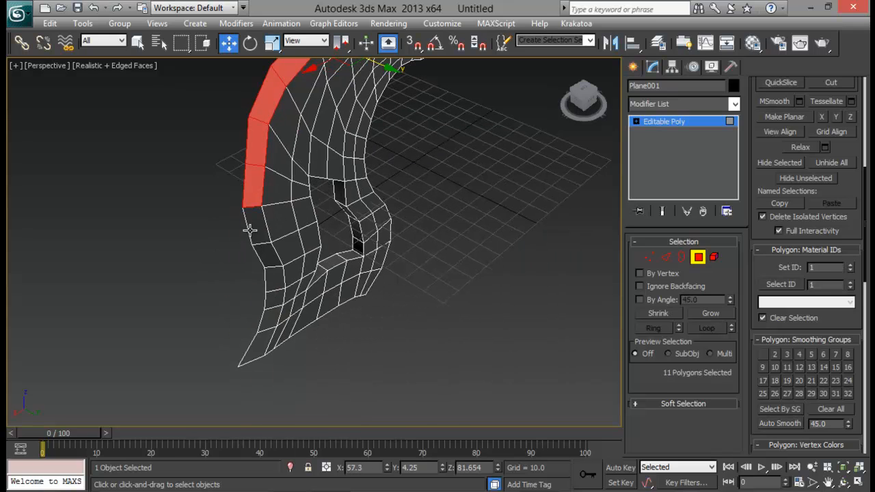
{"action": "left_click", "coordinate": [250, 230], "text": "ctrl"}
{"action": "left_click", "coordinate": [267, 258], "text": "ctrl"}
{"action": "left_click", "coordinate": [277, 299], "text": "ctrl"}
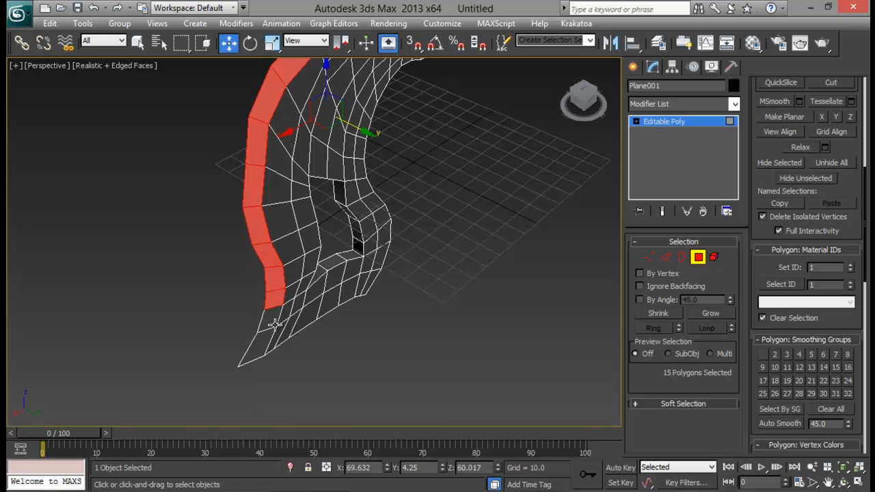
{"action": "left_click", "coordinate": [272, 318], "text": "ctrl"}
{"action": "left_click", "coordinate": [261, 344], "text": "ctrl"}
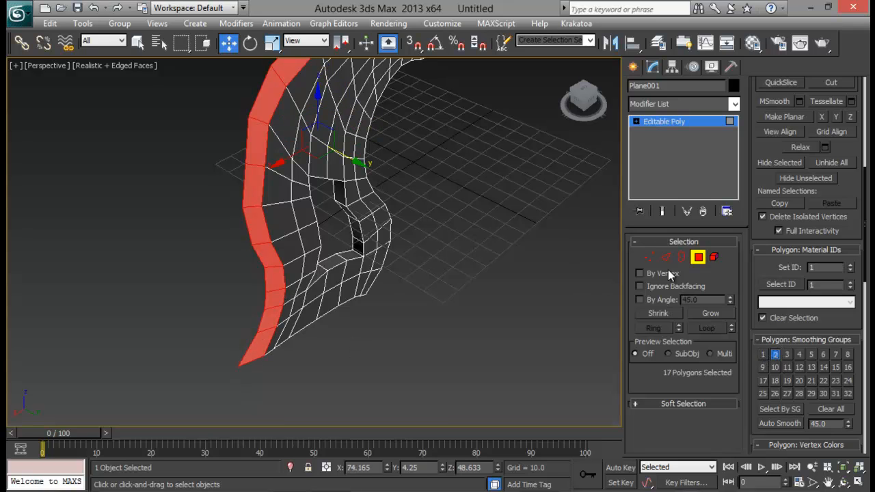
- Preview the whole blade with a TurboSmooth modifier and remove the modifier
{"action": "left_click", "coordinate": [698, 261]}
{"action": "left_click", "coordinate": [549, 231]}
{"action": "left_click", "coordinate": [291, 160]}
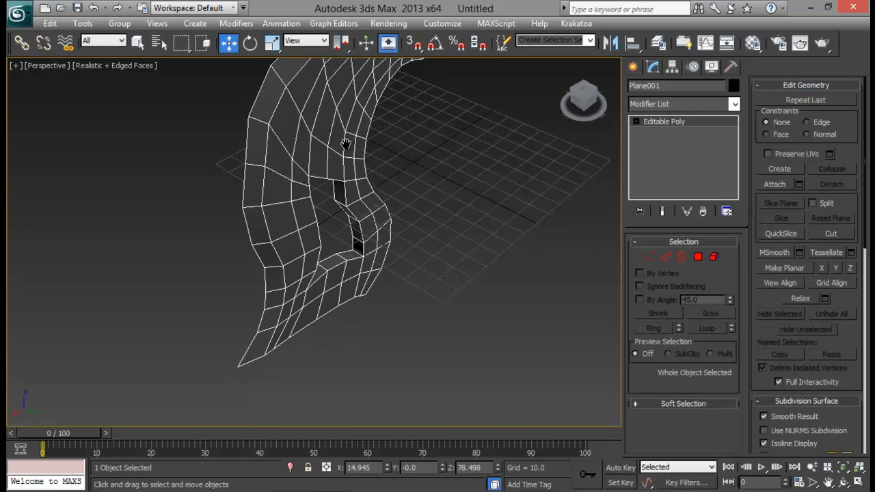
{"action": "middle_click_drag", "start_coordinate": [346, 143], "coordinate": [497, 182], "text": "alt"}
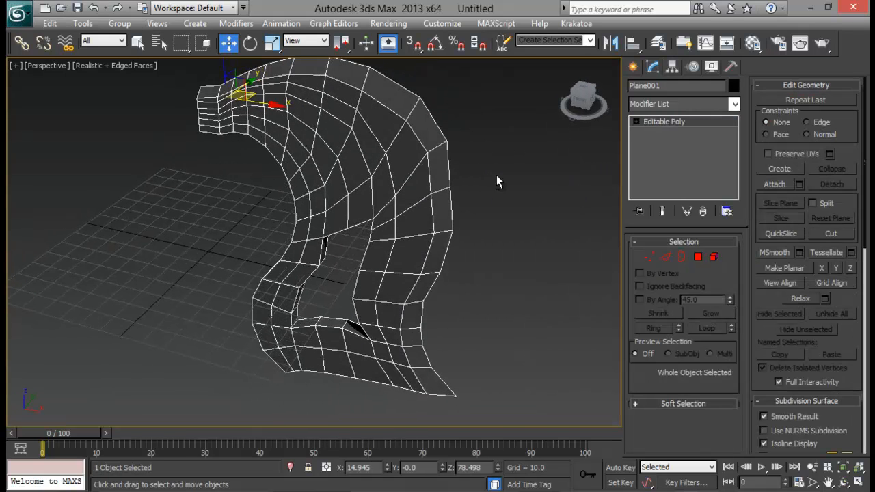
{"action": "left_click", "coordinate": [693, 104]}
{"action": "type", "text": "tu"}
{"action": "key", "text": "Return"}
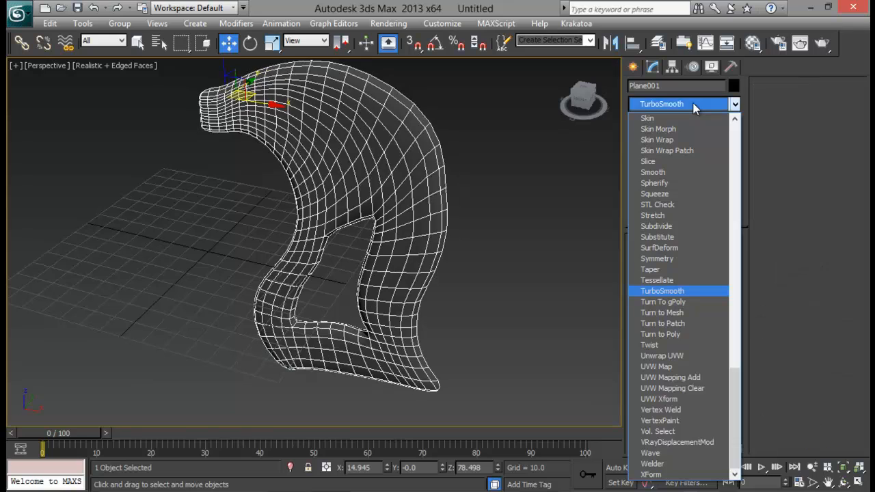
{"action": "middle_click_drag", "start_coordinate": [495, 215], "coordinate": [353, 170], "text": "alt"}
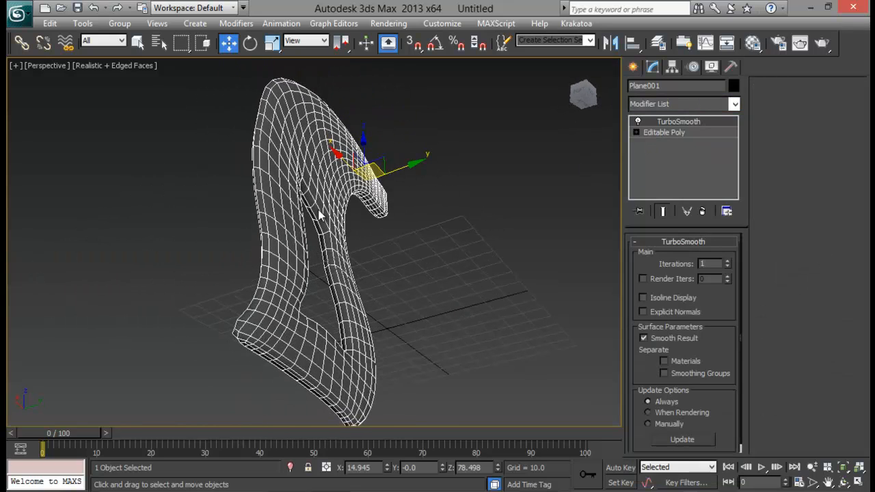
{"action": "left_click", "coordinate": [702, 211]}
- Select the thickness polygons on the blade's bottom edge, from the lower tip to about halfway along
{"action": "middle_click_drag", "start_coordinate": [320, 231], "coordinate": [383, 263], "text": "alt"}
{"action": "left_click", "coordinate": [698, 256]}
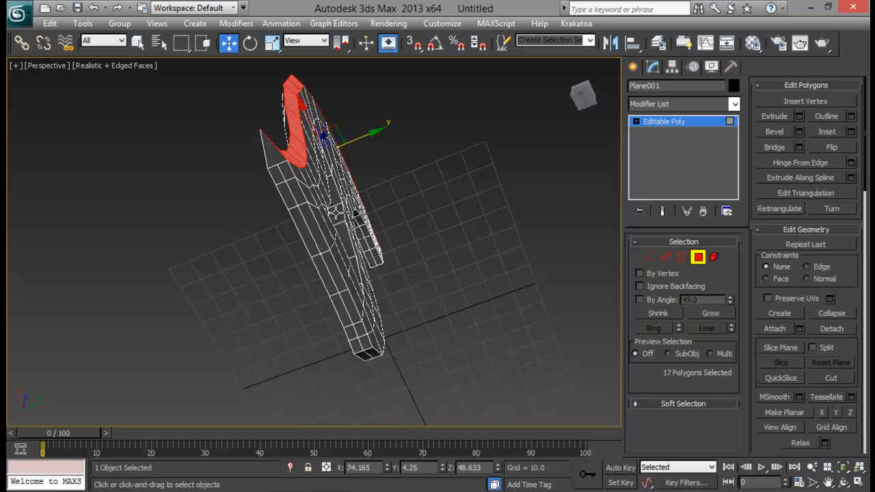
{"action": "left_click", "coordinate": [277, 161]}
{"action": "left_click", "coordinate": [277, 176], "text": "ctrl"}
{"action": "left_click", "coordinate": [285, 196], "text": "ctrl"}
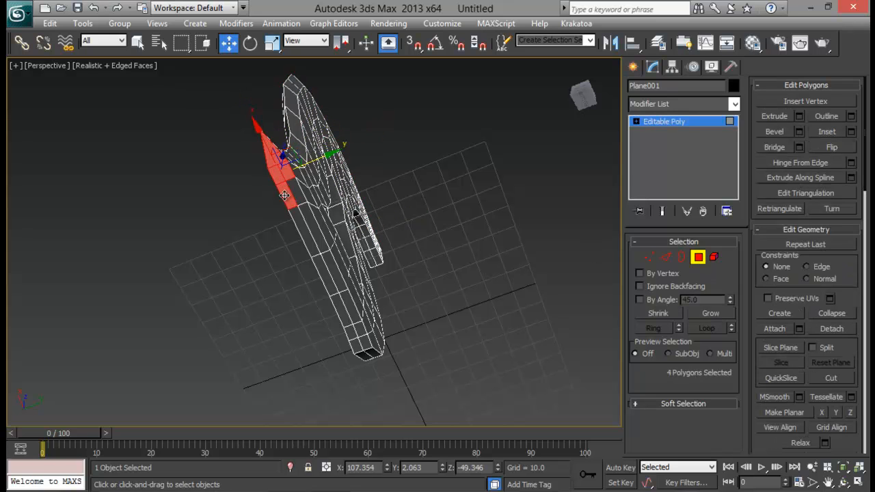
{"action": "left_click", "coordinate": [298, 217], "text": "ctrl"}
{"action": "left_click", "coordinate": [315, 242], "text": "ctrl"}
{"action": "left_click", "coordinate": [309, 224], "text": "ctrl"}
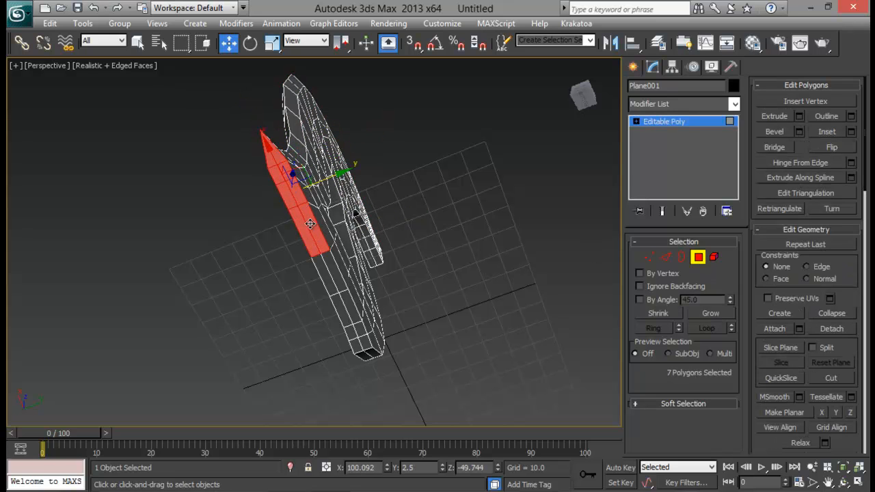
- Add the remaining bottom-edge polygons up to the rear corner and assign the selection smoothing group 3
{"action": "left_click", "coordinate": [329, 275], "text": "ctrl"}
{"action": "left_click", "coordinate": [334, 290], "text": "ctrl"}
{"action": "left_click", "coordinate": [345, 308], "text": "ctrl"}
{"action": "left_click", "coordinate": [346, 329], "text": "ctrl"}
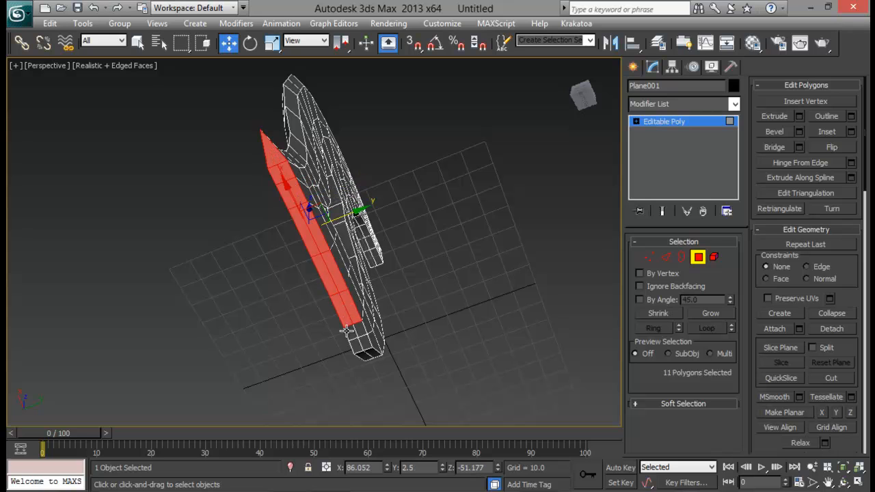
{"action": "left_click", "coordinate": [350, 335], "text": "ctrl"}
{"action": "left_click", "coordinate": [358, 331], "text": "ctrl"}
{"action": "left_click", "coordinate": [366, 341], "text": "ctrl"}
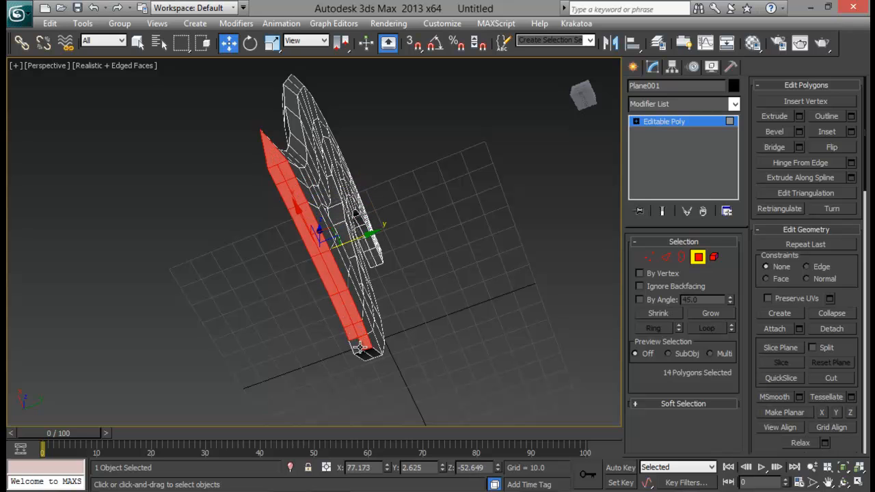
{"action": "left_click", "coordinate": [359, 348], "text": "ctrl"}
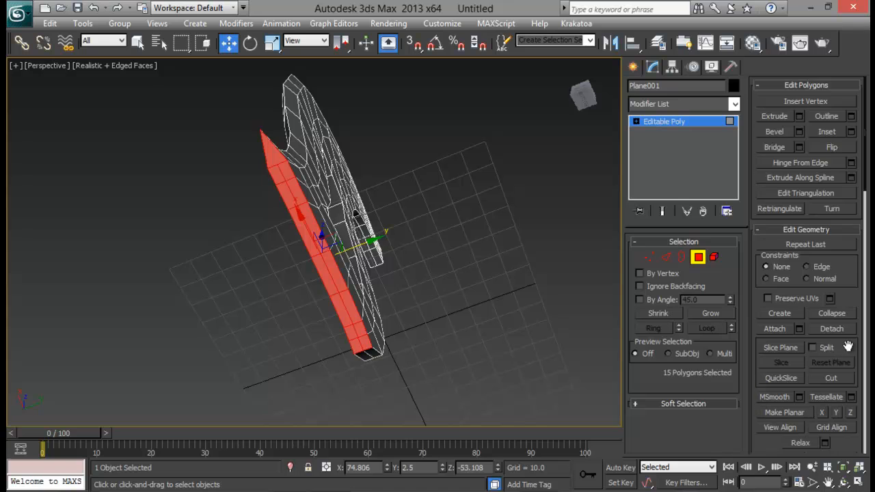
{"action": "scroll", "coordinate": [848, 347], "scroll_direction": "down", "scroll_amount": 5}
{"action": "scroll", "coordinate": [856, 344], "scroll_direction": "down", "scroll_amount": 4}
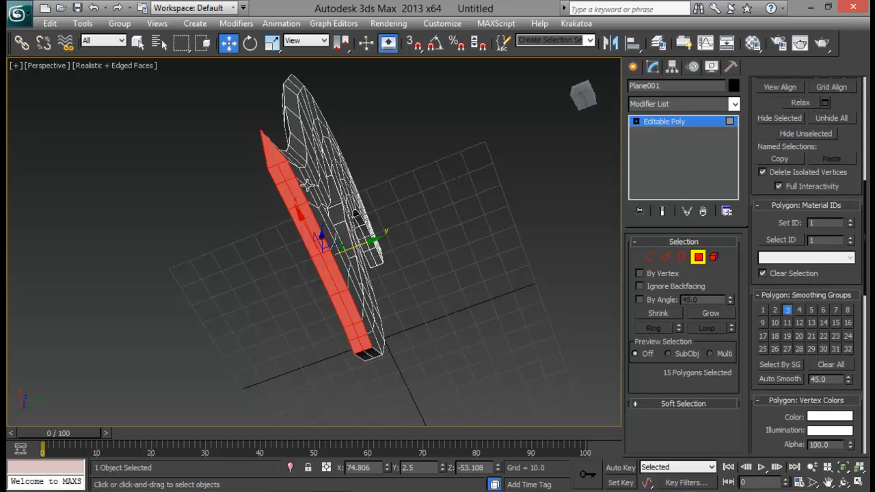
- Select both rows of thickness polygons on the underside of the neck, from its end into the arch's inner curve
{"action": "middle_click_drag", "start_coordinate": [307, 186], "coordinate": [300, 369], "text": "alt"}
{"action": "middle_click_drag", "start_coordinate": [351, 145], "coordinate": [349, 254], "text": "alt"}
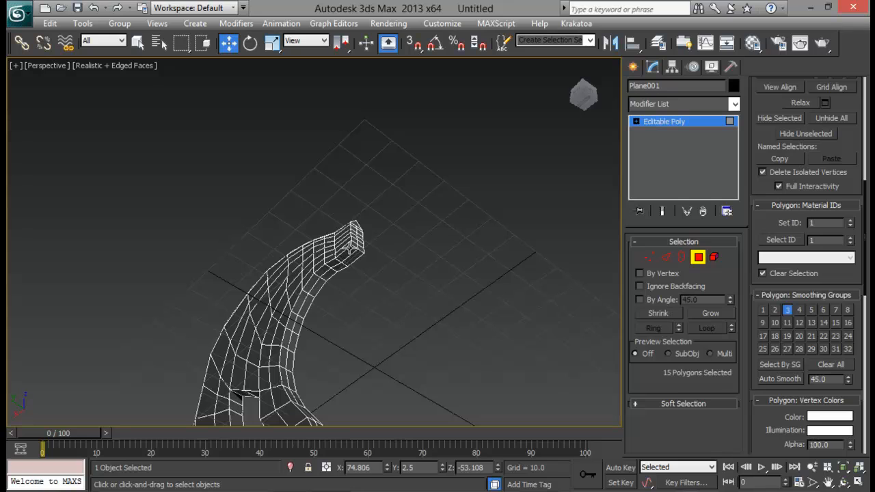
{"action": "left_click", "coordinate": [349, 251]}
{"action": "left_click", "coordinate": [354, 257], "text": "ctrl"}
{"action": "left_click", "coordinate": [335, 261], "text": "ctrl"}
{"action": "left_click", "coordinate": [340, 266], "text": "ctrl"}
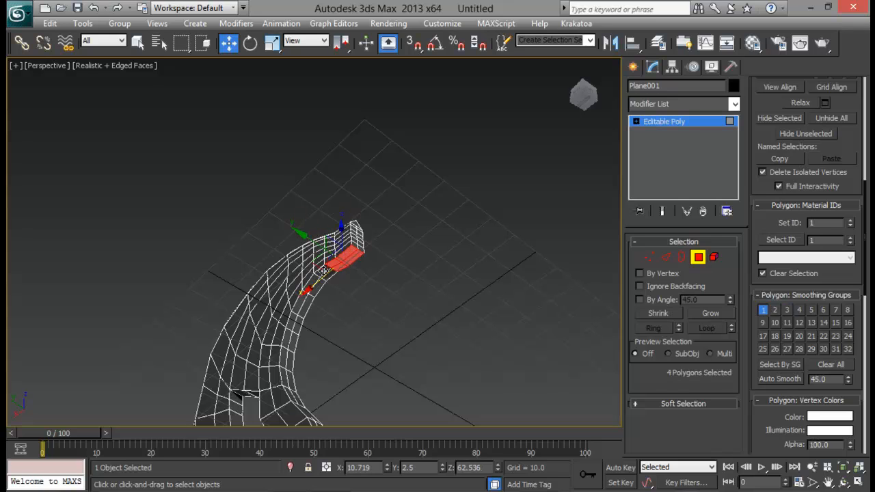
{"action": "left_click", "coordinate": [324, 271], "text": "ctrl"}
{"action": "left_click", "coordinate": [329, 277], "text": "ctrl"}
{"action": "left_click", "coordinate": [313, 283], "text": "ctrl"}
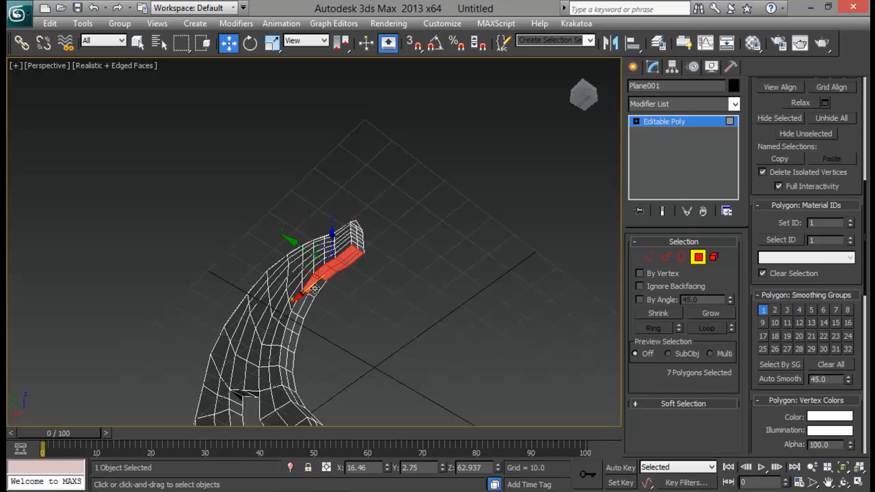
{"action": "left_click", "coordinate": [308, 294], "text": "ctrl"}
{"action": "left_click", "coordinate": [305, 305], "text": "ctrl"}
{"action": "left_click", "coordinate": [306, 312], "text": "ctrl"}
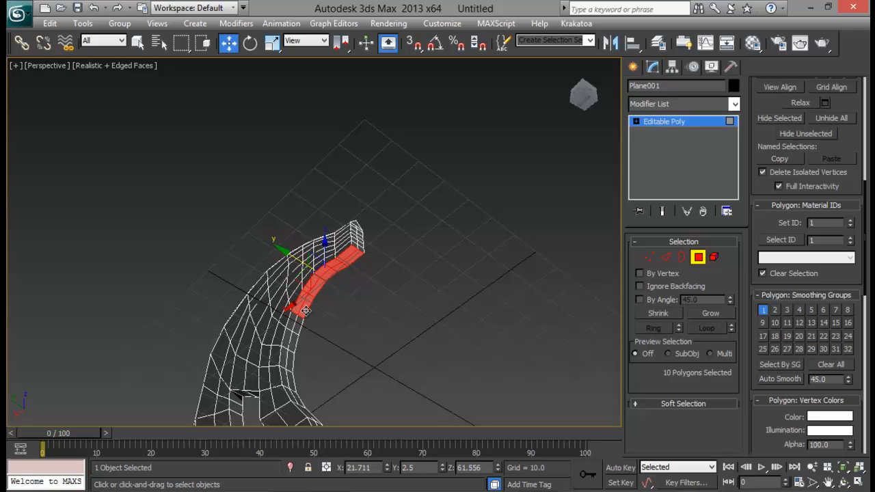
{"action": "left_click", "coordinate": [292, 324], "text": "ctrl"}
{"action": "left_click", "coordinate": [298, 326], "text": "ctrl"}
- Add both rows of thickness polygons along the rest of the arch's inner curve to the selection
{"action": "middle_click_drag", "start_coordinate": [297, 328], "coordinate": [305, 200]}
{"action": "middle_click_drag", "start_coordinate": [305, 200], "coordinate": [333, 285], "text": "alt"}
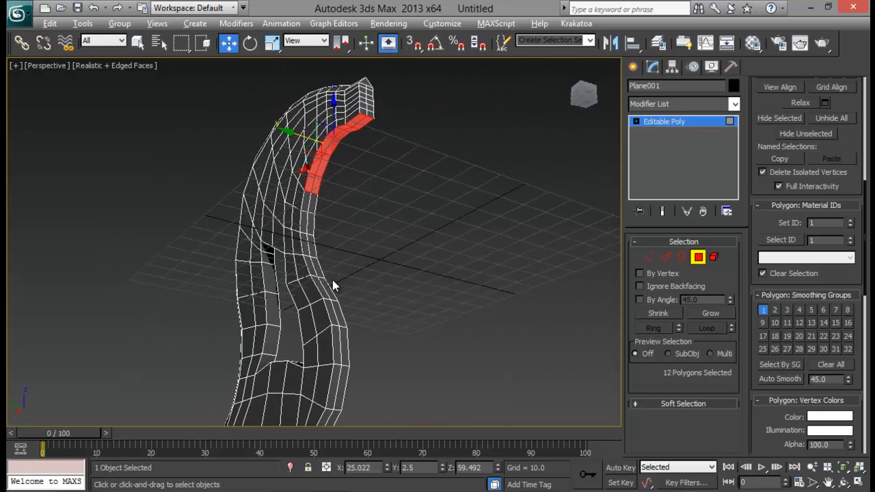
{"action": "left_click", "coordinate": [304, 202], "text": "ctrl"}
{"action": "left_click", "coordinate": [306, 215], "text": "ctrl"}
{"action": "left_click", "coordinate": [307, 227], "text": "ctrl"}
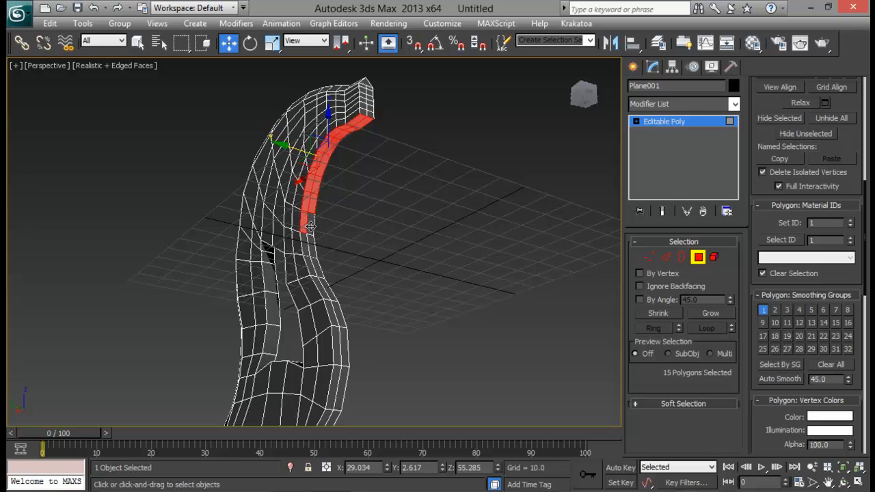
{"action": "left_click", "coordinate": [305, 236], "text": "ctrl"}
{"action": "left_click", "coordinate": [303, 245], "text": "ctrl"}
{"action": "left_click", "coordinate": [306, 252], "text": "ctrl"}
{"action": "left_click", "coordinate": [310, 260], "text": "ctrl"}
{"action": "left_click", "coordinate": [314, 266], "text": "ctrl"}
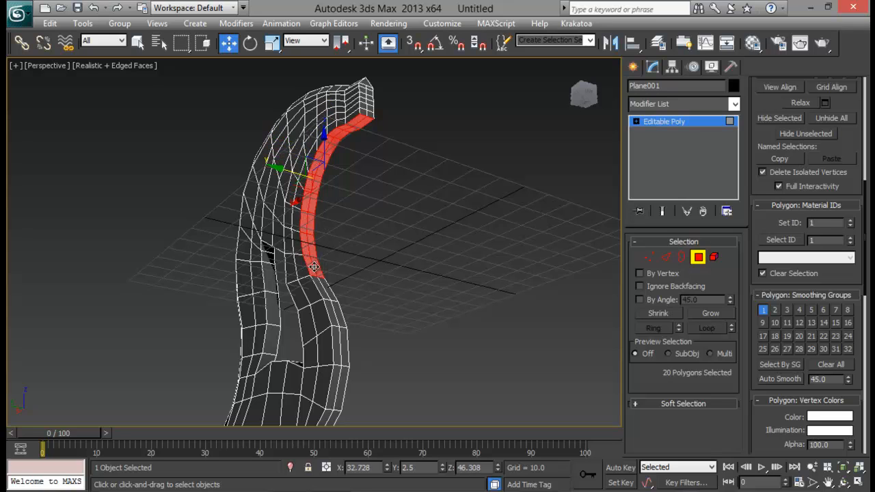
- Add both rows of thickness polygons down the blade's rear edge to the lower rear corner
{"action": "left_click", "coordinate": [319, 283], "text": "ctrl"}
{"action": "left_click", "coordinate": [323, 294], "text": "ctrl"}
{"action": "left_click", "coordinate": [328, 305], "text": "ctrl"}
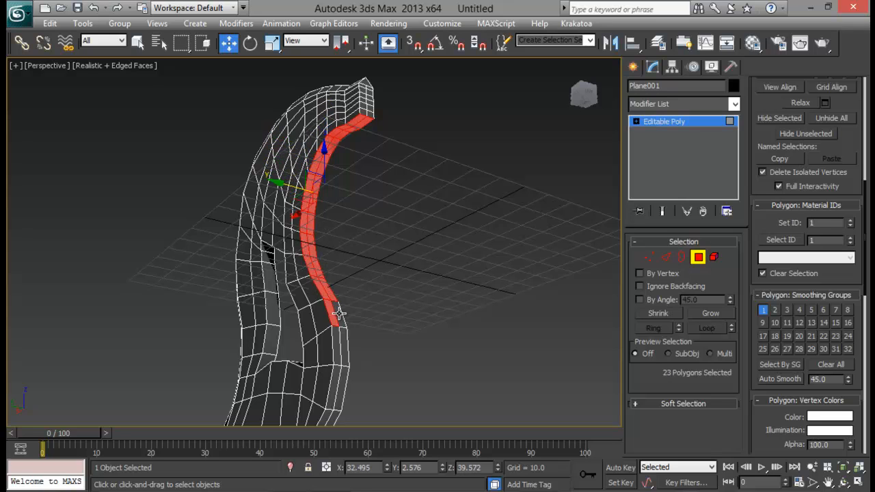
{"action": "left_click", "coordinate": [335, 315], "text": "ctrl"}
{"action": "middle_click_drag", "start_coordinate": [425, 308], "coordinate": [424, 210]}
{"action": "left_click", "coordinate": [331, 244], "text": "ctrl"}
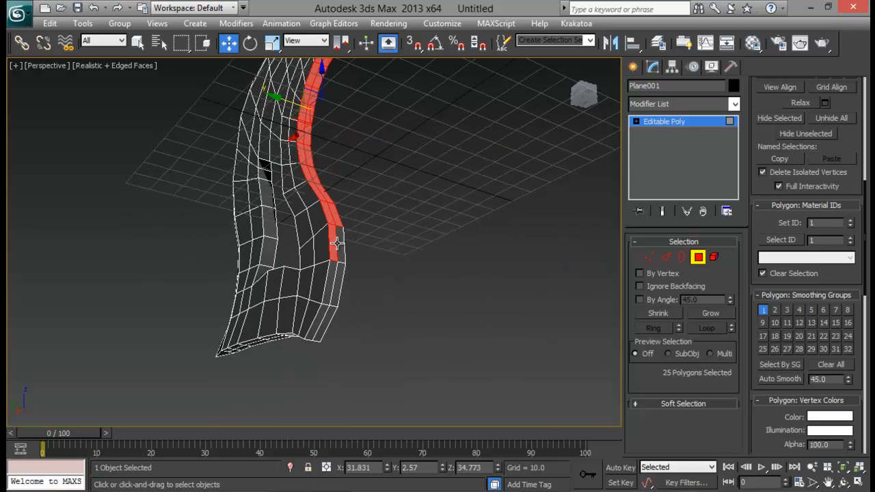
{"action": "left_click", "coordinate": [336, 260], "text": "ctrl"}
{"action": "left_click", "coordinate": [336, 279], "text": "ctrl"}
{"action": "left_click", "coordinate": [330, 299], "text": "ctrl"}
{"action": "left_click", "coordinate": [324, 313], "text": "ctrl"}
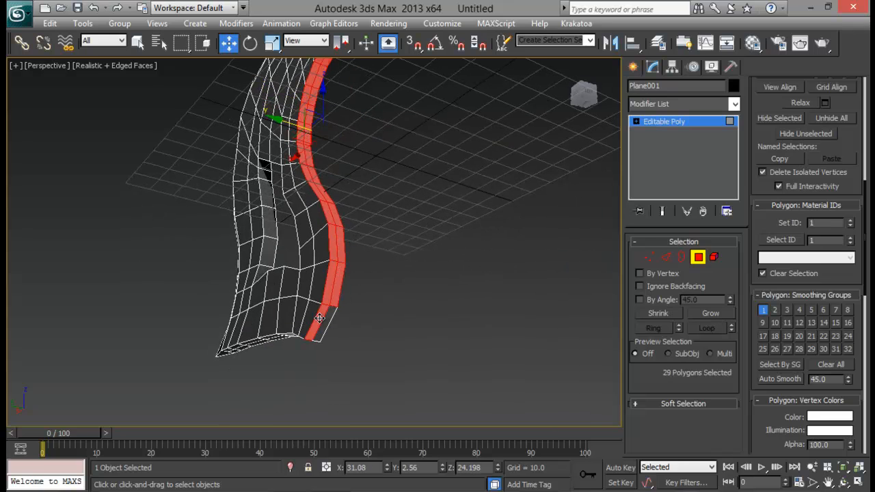
{"action": "left_click", "coordinate": [328, 321], "text": "ctrl"}
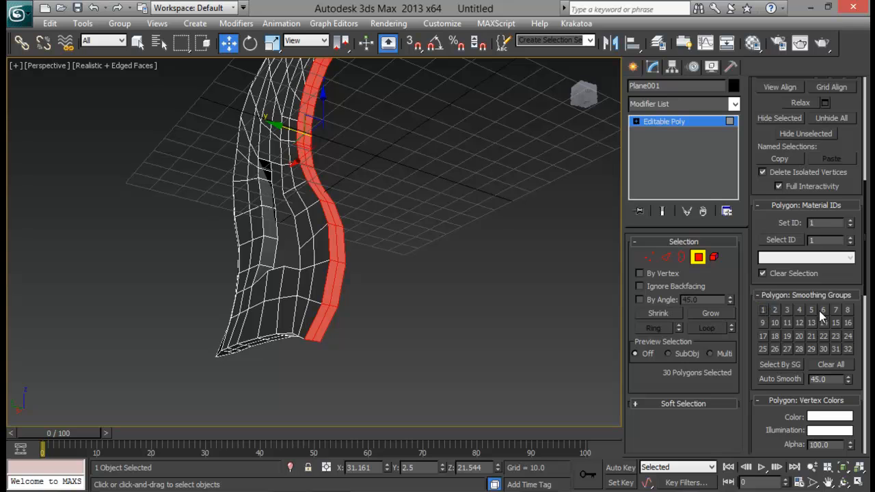
- Select the side-face polygons bordering the top bevel, from the neck's end to the upper outer curve
{"action": "middle_click_drag", "start_coordinate": [406, 282], "coordinate": [400, 191], "text": "alt"}
{"action": "left_click", "coordinate": [404, 169]}
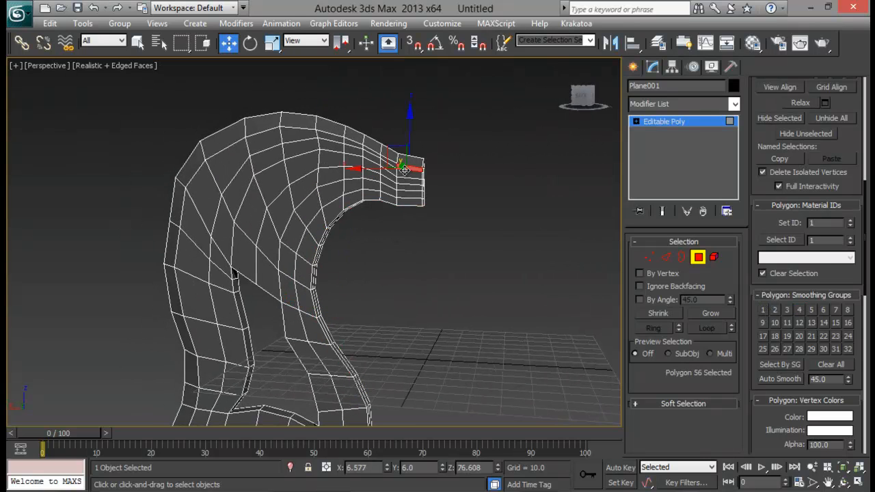
{"action": "left_click", "coordinate": [225, 167], "text": "ctrl"}
{"action": "left_click", "coordinate": [261, 140], "text": "ctrl"}
{"action": "left_click", "coordinate": [302, 136], "text": "ctrl"}
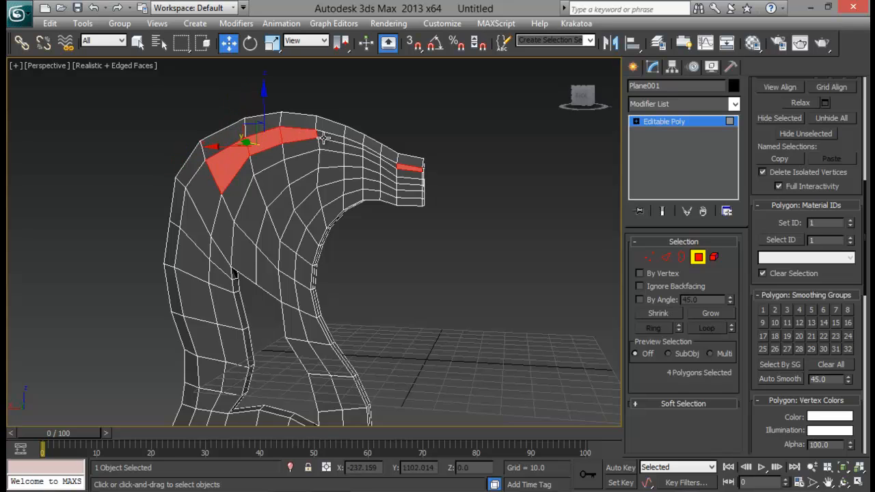
{"action": "left_click", "coordinate": [332, 137], "text": "ctrl"}
{"action": "left_click", "coordinate": [356, 145], "text": "ctrl"}
{"action": "left_click", "coordinate": [370, 152], "text": "ctrl"}
{"action": "left_click", "coordinate": [386, 163], "text": "ctrl"}
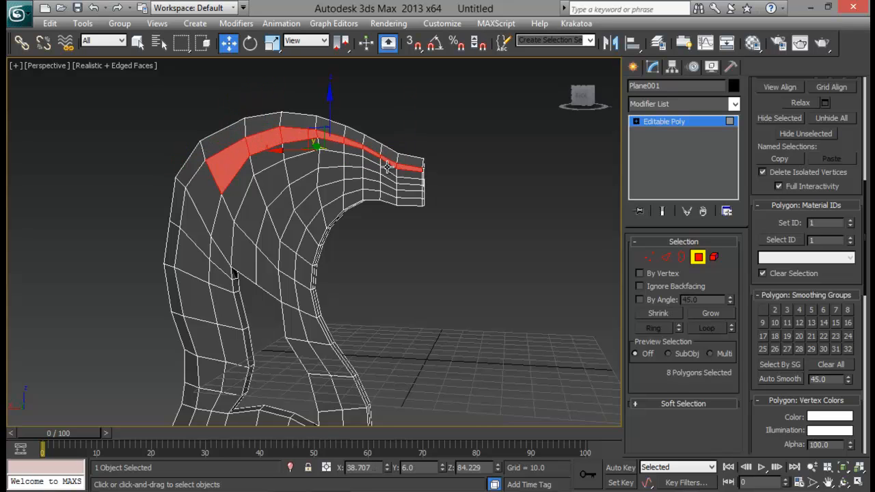
- Add the remaining side-face polygons in the column at the neck's end to the selection
{"action": "left_click", "coordinate": [409, 173], "text": "ctrl"}
{"action": "left_click", "coordinate": [409, 179], "text": "ctrl"}
{"action": "left_click", "coordinate": [409, 185], "text": "ctrl"}
{"action": "left_click", "coordinate": [407, 193], "text": "ctrl"}
{"action": "left_click", "coordinate": [405, 201], "text": "ctrl"}
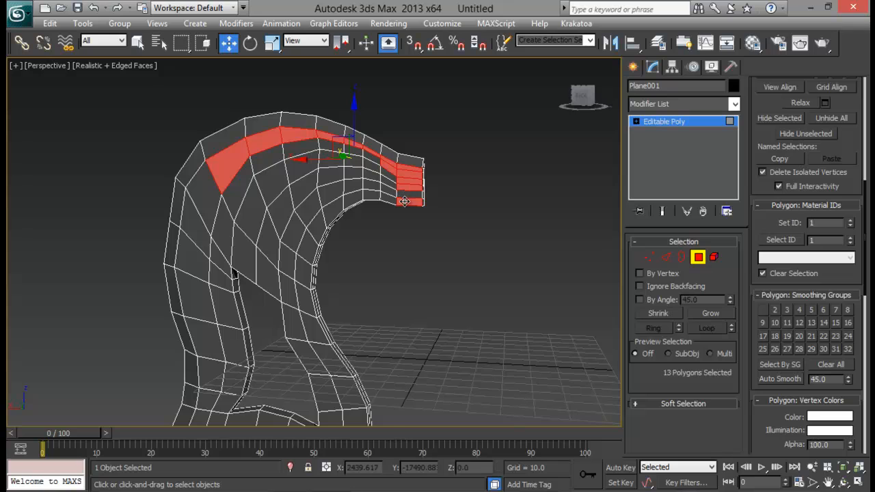
{"action": "left_click", "coordinate": [406, 195], "text": "ctrl"}
- Add the side-face polygons in the two columns adjoining the neck's end column to the selection
{"action": "left_click", "coordinate": [390, 198], "text": "ctrl"}
{"action": "left_click", "coordinate": [388, 189], "text": "ctrl"}
{"action": "left_click", "coordinate": [385, 180], "text": "ctrl"}
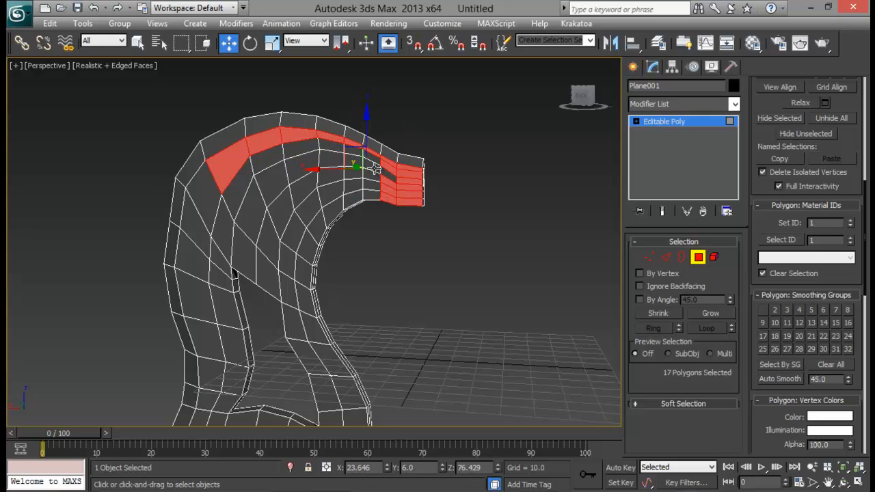
{"action": "left_click", "coordinate": [373, 160], "text": "ctrl"}
{"action": "left_click", "coordinate": [374, 167], "text": "ctrl"}
{"action": "left_click", "coordinate": [386, 175], "text": "ctrl"}
{"action": "left_click", "coordinate": [372, 176], "text": "ctrl"}
{"action": "left_click", "coordinate": [372, 185], "text": "ctrl"}
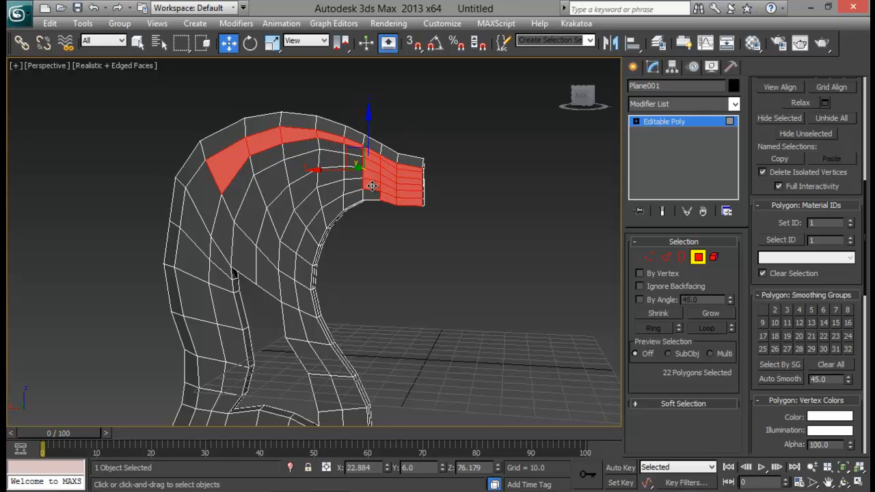
- Add the side-face polygons across the neck's base, down to where the arch's inner curve begins, to the selection
{"action": "left_click", "coordinate": [362, 196], "text": "ctrl"}
{"action": "left_click", "coordinate": [352, 202], "text": "ctrl"}
{"action": "left_click", "coordinate": [352, 186], "text": "ctrl"}
{"action": "left_click", "coordinate": [351, 172], "text": "ctrl"}
{"action": "left_click", "coordinate": [348, 156], "text": "ctrl"}
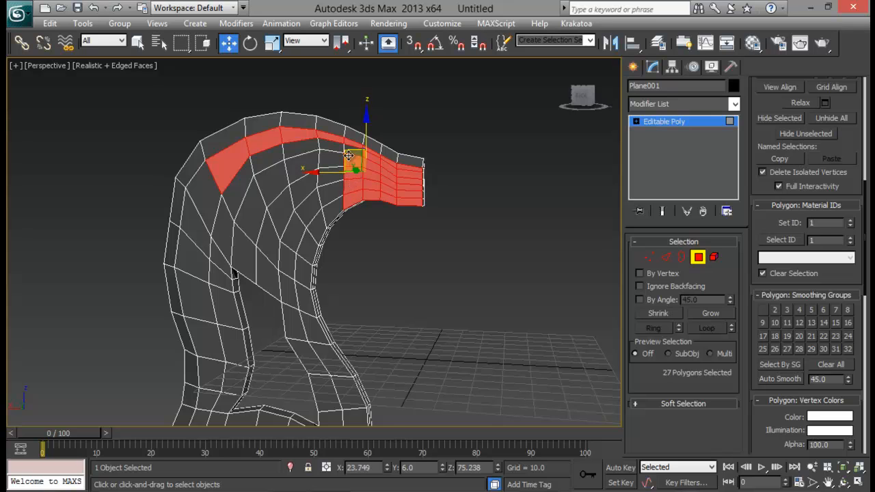
{"action": "left_click", "coordinate": [335, 137], "text": "ctrl"}
{"action": "left_click", "coordinate": [334, 147], "text": "ctrl"}
{"action": "left_click", "coordinate": [333, 163], "text": "ctrl"}
{"action": "left_click", "coordinate": [332, 175], "text": "ctrl"}
{"action": "left_click", "coordinate": [331, 187], "text": "ctrl"}
{"action": "left_click", "coordinate": [335, 206], "text": "ctrl"}
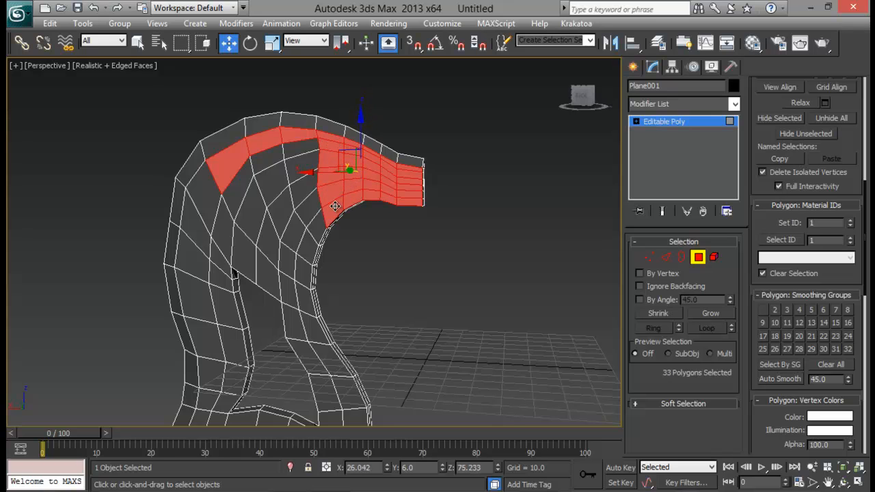
- Add the two fanned columns of side-face polygons around the upper part of the arch's inner curve to the selection
{"action": "left_click", "coordinate": [319, 226], "text": "ctrl"}
{"action": "left_click", "coordinate": [311, 202], "text": "ctrl"}
{"action": "left_click", "coordinate": [308, 181], "text": "ctrl"}
{"action": "left_click", "coordinate": [305, 166], "text": "ctrl"}
{"action": "left_click", "coordinate": [299, 150], "text": "ctrl"}
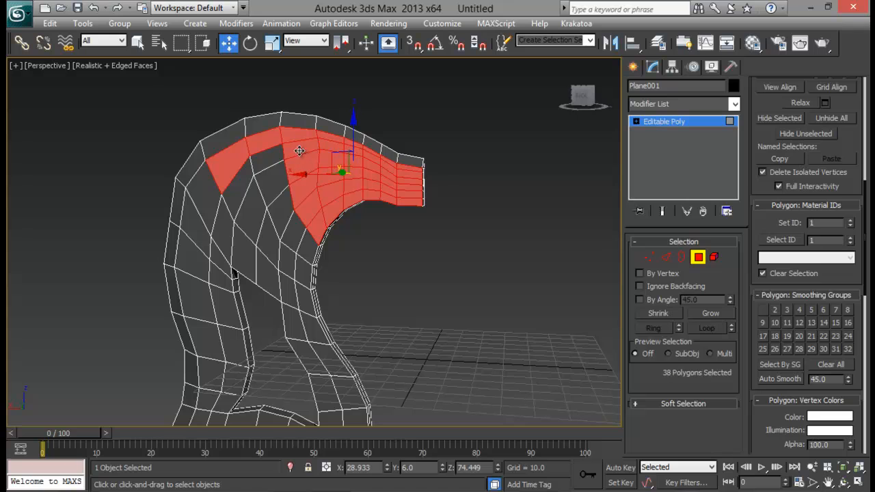
{"action": "left_click", "coordinate": [270, 161], "text": "ctrl"}
{"action": "left_click", "coordinate": [277, 181], "text": "ctrl"}
{"action": "left_click", "coordinate": [284, 201], "text": "ctrl"}
{"action": "left_click", "coordinate": [292, 220], "text": "ctrl"}
{"action": "left_click", "coordinate": [307, 241], "text": "ctrl"}
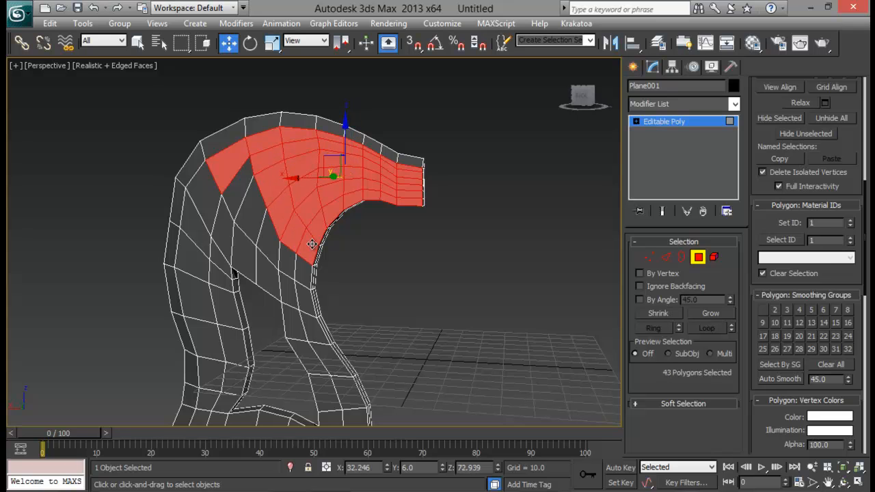
- Add the band of side-face polygons running from the outer curve to the inner curve above the cutout
{"action": "middle_click_drag", "start_coordinate": [311, 244], "coordinate": [376, 133]}
{"action": "left_click", "coordinate": [265, 107], "text": "ctrl"}
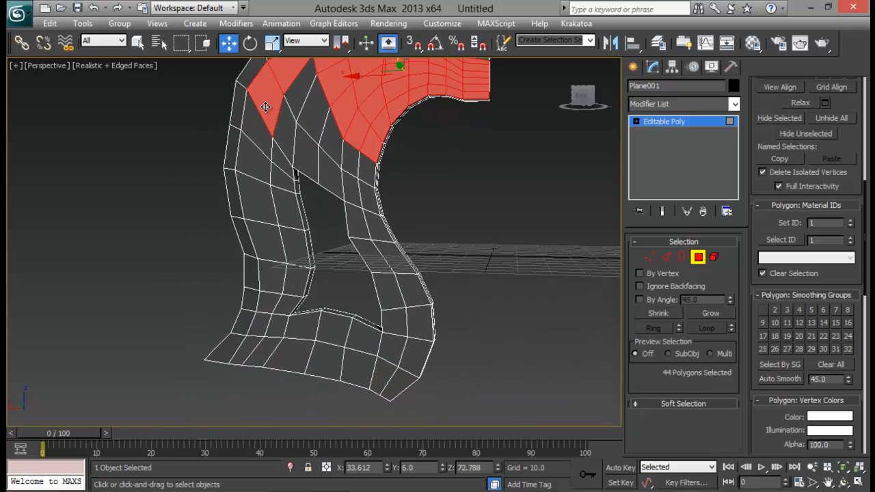
{"action": "left_click", "coordinate": [292, 140], "text": "ctrl"}
{"action": "left_click", "coordinate": [299, 95], "text": "ctrl"}
{"action": "left_click", "coordinate": [313, 113], "text": "ctrl"}
{"action": "left_click", "coordinate": [331, 140], "text": "ctrl"}
{"action": "left_click", "coordinate": [350, 159], "text": "ctrl"}
{"action": "left_click", "coordinate": [366, 170], "text": "ctrl"}
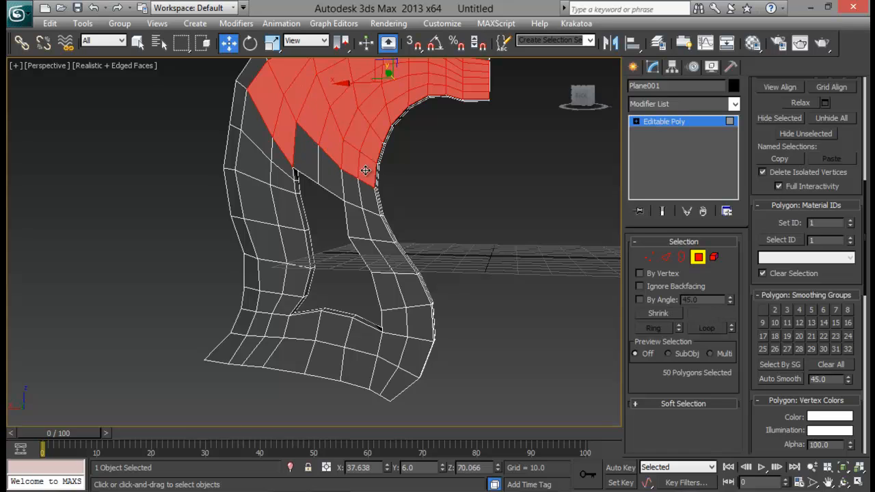
- Add the row of side-face polygons directly bordering the cutout's upper edge to the selection
{"action": "left_click", "coordinate": [364, 196], "text": "ctrl"}
{"action": "left_click", "coordinate": [349, 191], "text": "ctrl"}
{"action": "left_click", "coordinate": [324, 175], "text": "ctrl"}
{"action": "left_click", "coordinate": [309, 159], "text": "ctrl"}
{"action": "left_click", "coordinate": [280, 163], "text": "ctrl"}
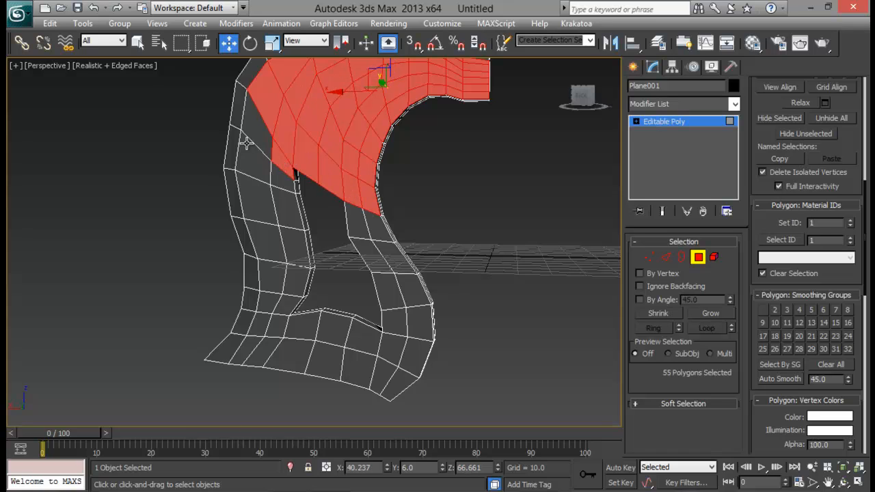
- Add the side-face polygons of the front strip between the outer bevel and the cutout to the selection
{"action": "left_click", "coordinate": [248, 146], "text": "ctrl"}
{"action": "left_click", "coordinate": [255, 119], "text": "ctrl"}
{"action": "left_click", "coordinate": [280, 179], "text": "ctrl"}
{"action": "left_click", "coordinate": [287, 208], "text": "ctrl"}
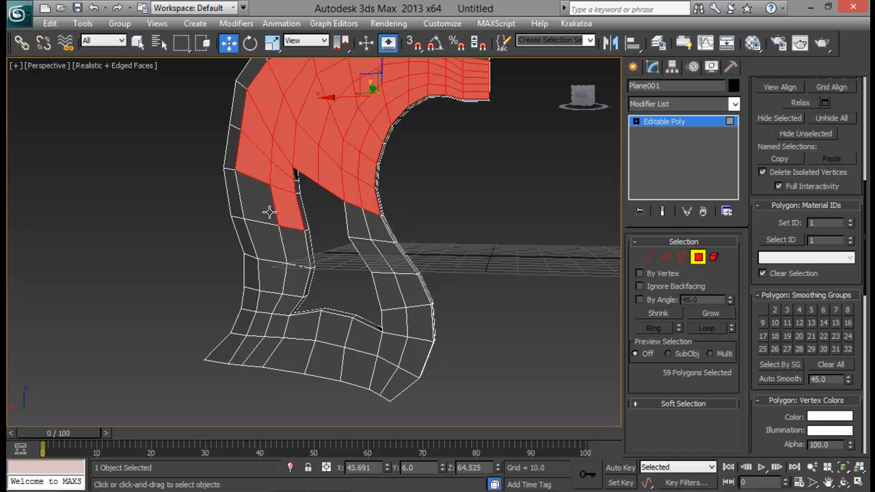
{"action": "left_click", "coordinate": [254, 202], "text": "ctrl"}
{"action": "left_click", "coordinate": [272, 277], "text": "ctrl"}
{"action": "left_click", "coordinate": [264, 243], "text": "ctrl"}
{"action": "left_click", "coordinate": [293, 248], "text": "ctrl"}
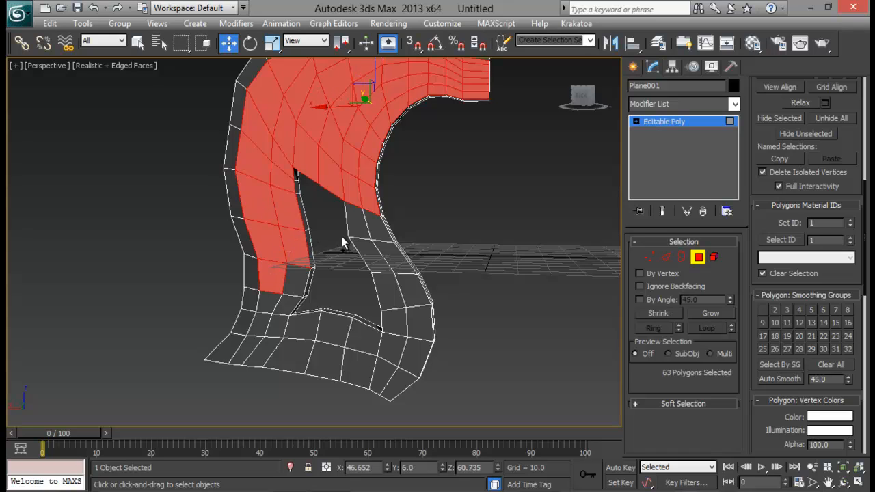
- Add both columns of side-face polygons in the rear strip behind the cutout to the selection
{"action": "left_click", "coordinate": [352, 226], "text": "ctrl"}
{"action": "left_click", "coordinate": [373, 229], "text": "ctrl"}
{"action": "left_click", "coordinate": [373, 256], "text": "ctrl"}
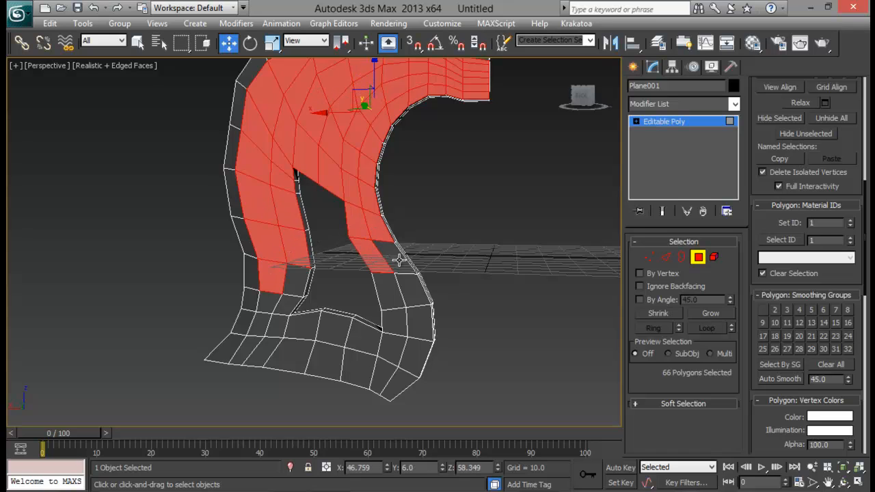
{"action": "left_click", "coordinate": [396, 259], "text": "ctrl"}
{"action": "left_click", "coordinate": [389, 293], "text": "ctrl"}
{"action": "left_click", "coordinate": [414, 296], "text": "ctrl"}
{"action": "left_click", "coordinate": [413, 325], "text": "ctrl"}
{"action": "left_click", "coordinate": [394, 323], "text": "ctrl"}
- Add the row of side-face polygons directly below the cutout, starting at the lower rear corner
{"action": "left_click", "coordinate": [392, 348], "text": "ctrl"}
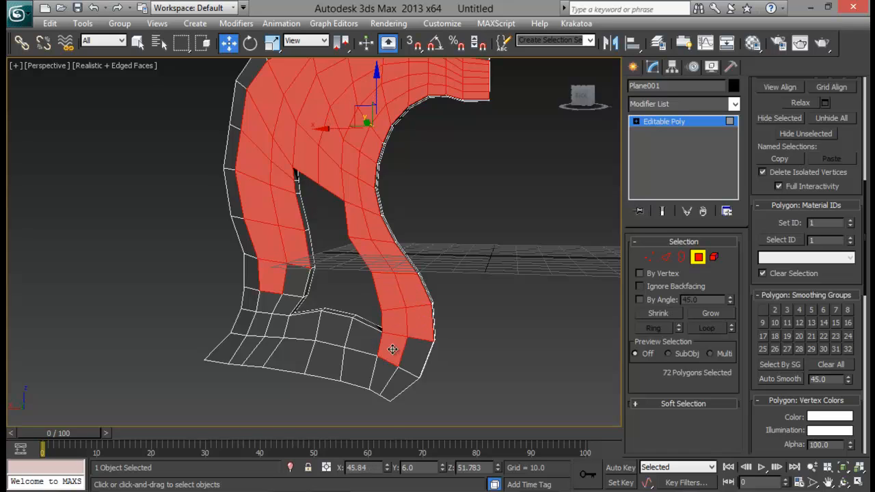
{"action": "left_click", "coordinate": [415, 357], "text": "ctrl"}
{"action": "left_click", "coordinate": [367, 340], "text": "ctrl"}
{"action": "left_click", "coordinate": [339, 335], "text": "ctrl"}
{"action": "left_click", "coordinate": [304, 327], "text": "ctrl"}
{"action": "left_click", "coordinate": [273, 325], "text": "ctrl"}
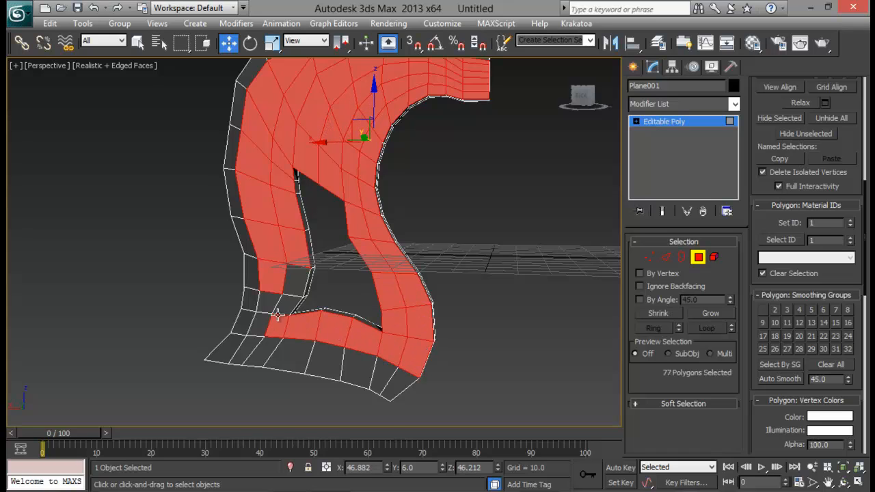
- Add the polygons at the foot of the front strip, down to the blade's bottom edge, to the selection
{"action": "left_click", "coordinate": [287, 307], "text": "ctrl"}
{"action": "left_click", "coordinate": [291, 284], "text": "ctrl"}
{"action": "left_click", "coordinate": [268, 304], "text": "ctrl"}
{"action": "left_click", "coordinate": [259, 321], "text": "ctrl"}
{"action": "left_click", "coordinate": [246, 351], "text": "ctrl"}
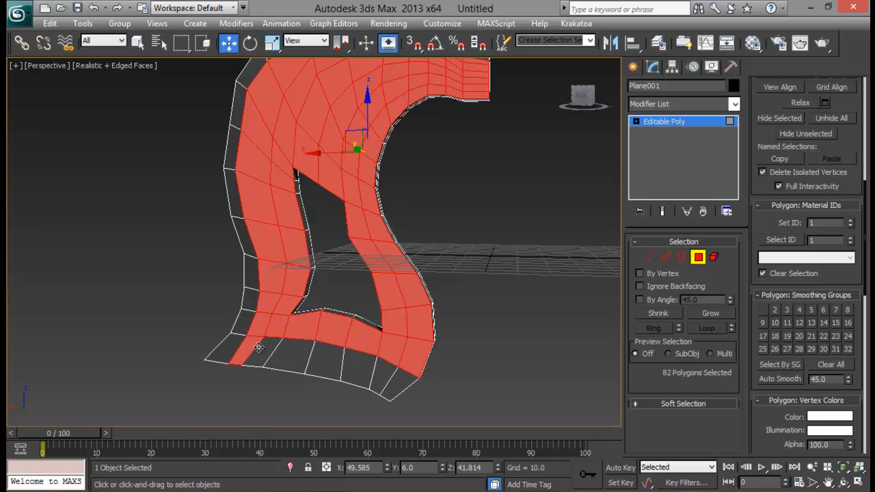
- Add the remaining polygons along the blade's bottom edge and assign the selected side face to smoothing group 5
{"action": "left_click", "coordinate": [264, 350], "text": "ctrl"}
{"action": "left_click", "coordinate": [293, 354], "text": "ctrl"}
{"action": "left_click", "coordinate": [324, 359], "text": "ctrl"}
{"action": "left_click", "coordinate": [357, 365], "text": "ctrl"}
{"action": "left_click", "coordinate": [383, 374], "text": "ctrl"}
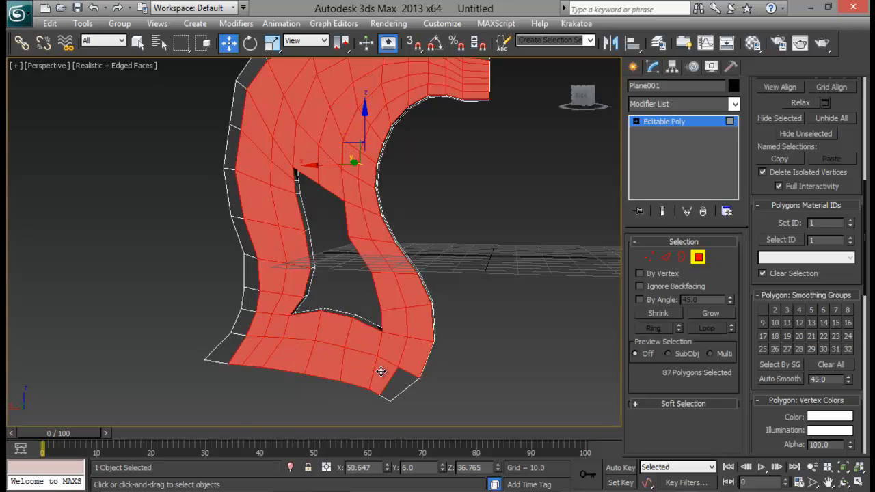
{"action": "left_click", "coordinate": [399, 378], "text": "ctrl"}
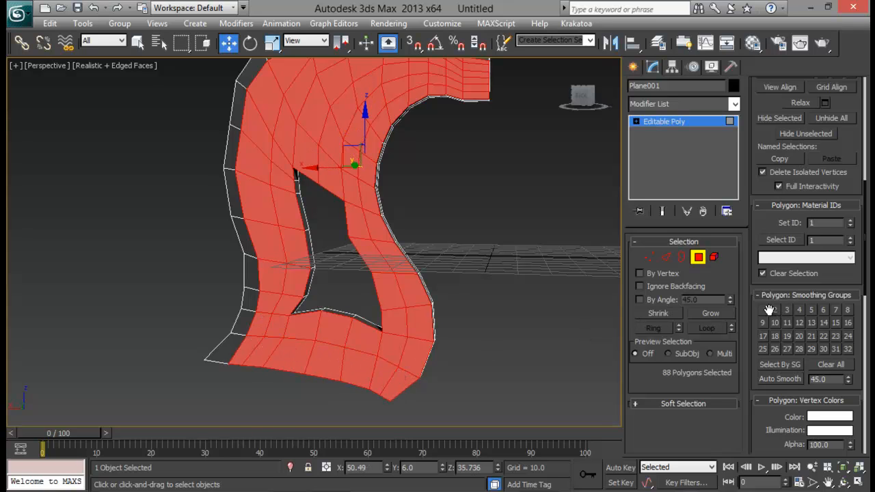
{"action": "left_click", "coordinate": [811, 309]}
- Select the column of side-face polygons at the neck's end on the opposite side of the blade, excluding the top bevel
{"action": "middle_click_drag", "start_coordinate": [424, 208], "coordinate": [244, 179], "text": "alt"}
{"action": "left_click", "coordinate": [252, 163]}
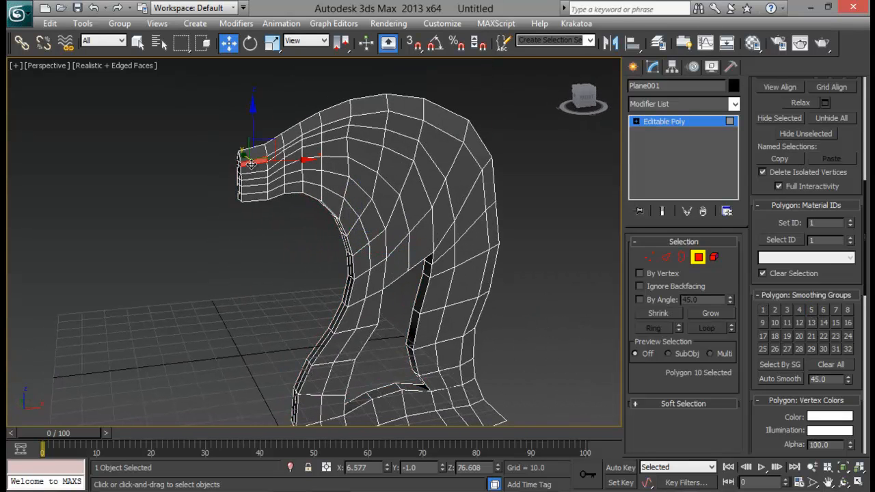
{"action": "left_click", "coordinate": [252, 171], "text": "ctrl"}
{"action": "left_click", "coordinate": [253, 178], "text": "ctrl"}
{"action": "left_click", "coordinate": [255, 186], "text": "ctrl"}
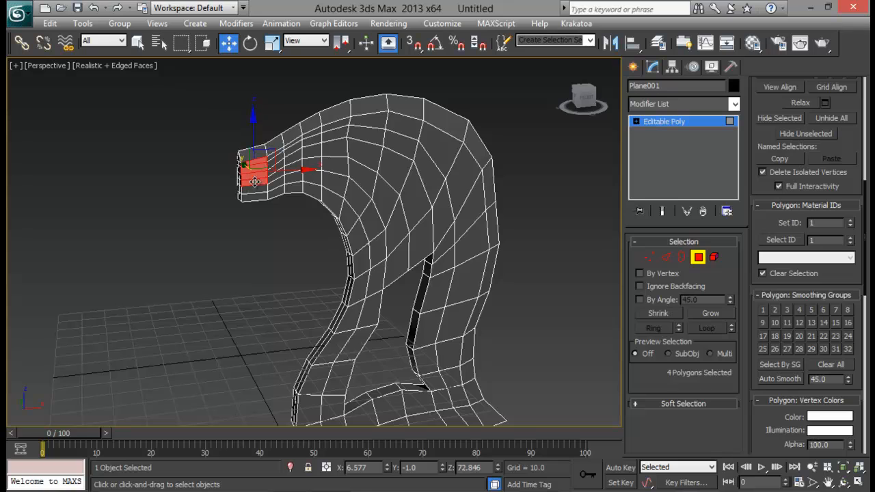
{"action": "left_click", "coordinate": [257, 192], "text": "ctrl"}
{"action": "left_click", "coordinate": [257, 197], "text": "ctrl"}
- Add the second column of side-face polygons from the neck's end on this opposite side to the selection
{"action": "left_click", "coordinate": [277, 193], "text": "ctrl"}
{"action": "left_click", "coordinate": [277, 185], "text": "ctrl"}
{"action": "left_click", "coordinate": [277, 177], "text": "ctrl"}
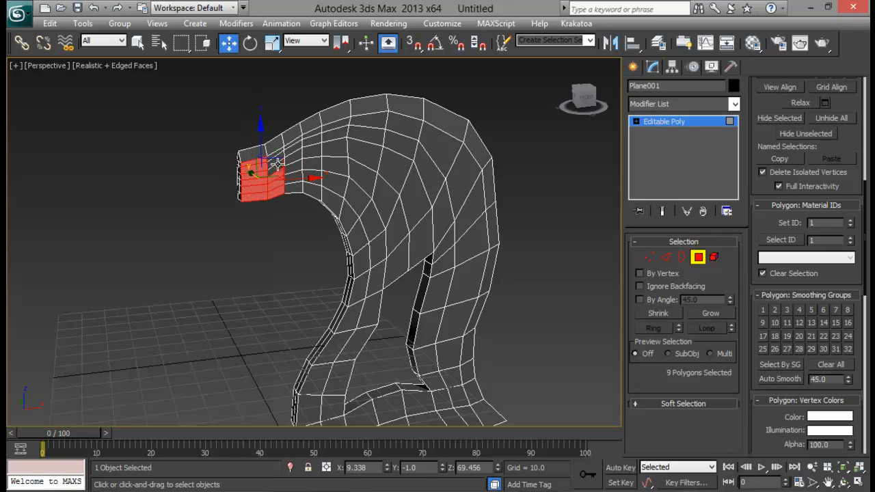
{"action": "left_click", "coordinate": [279, 163], "text": "ctrl"}
{"action": "left_click", "coordinate": [279, 159], "text": "ctrl"}
{"action": "left_click", "coordinate": [279, 153], "text": "ctrl"}
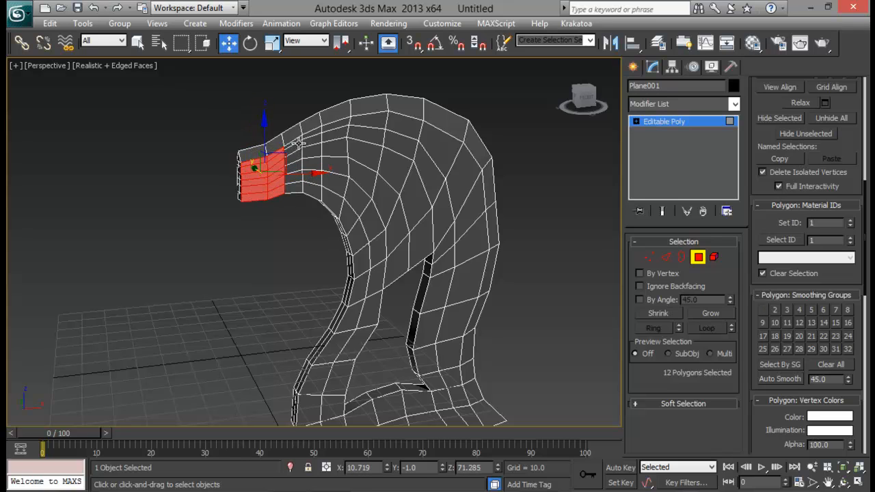
- Add the third and fourth columns of neck polygons on the opposite side face to the selection
{"action": "left_click", "coordinate": [297, 143], "text": "ctrl"}
{"action": "left_click", "coordinate": [296, 152], "text": "ctrl"}
{"action": "left_click", "coordinate": [298, 163], "text": "ctrl"}
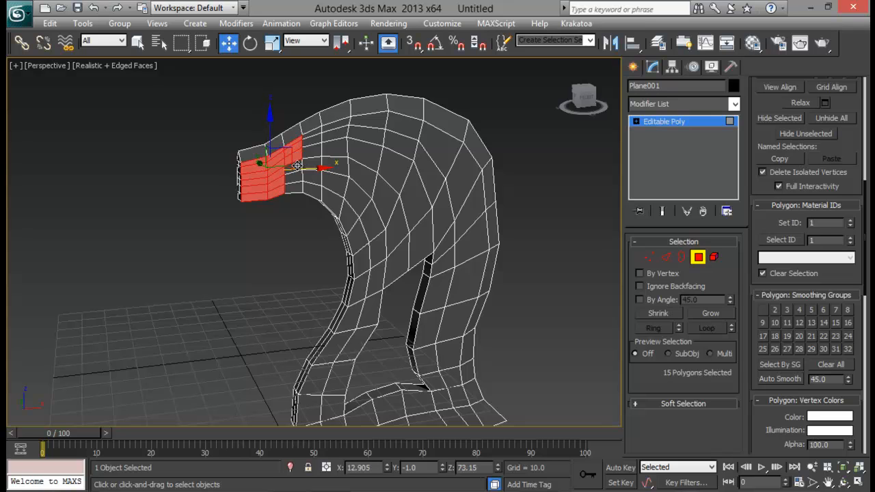
{"action": "left_click", "coordinate": [297, 179], "text": "ctrl"}
{"action": "left_click", "coordinate": [297, 188], "text": "ctrl"}
{"action": "left_click", "coordinate": [310, 188], "text": "ctrl"}
{"action": "left_click", "coordinate": [311, 177], "text": "ctrl"}
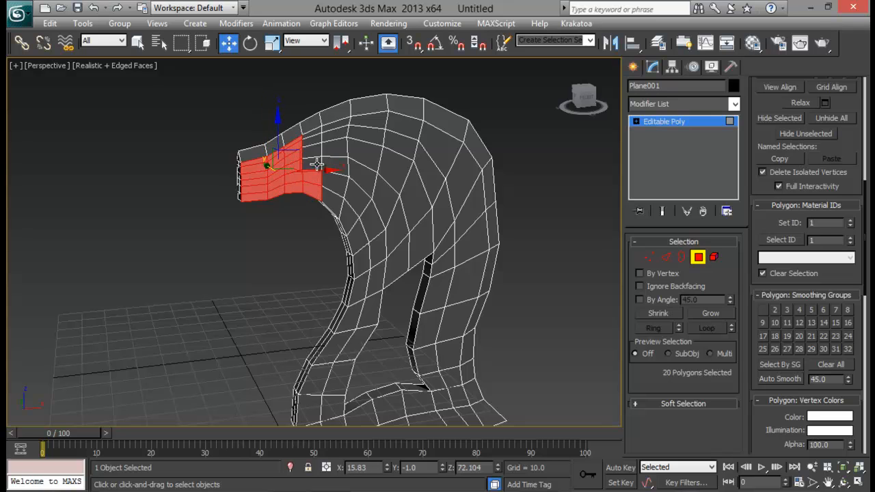
{"action": "left_click", "coordinate": [313, 163], "text": "ctrl"}
{"action": "left_click", "coordinate": [316, 150], "text": "ctrl"}
{"action": "left_click", "coordinate": [314, 140], "text": "ctrl"}
{"action": "left_click", "coordinate": [315, 132], "text": "ctrl"}
- Add the column of opposite side-face polygons from the top bevel down to the start of the arch's inner curve
{"action": "left_click", "coordinate": [338, 126], "text": "ctrl"}
{"action": "left_click", "coordinate": [337, 134], "text": "ctrl"}
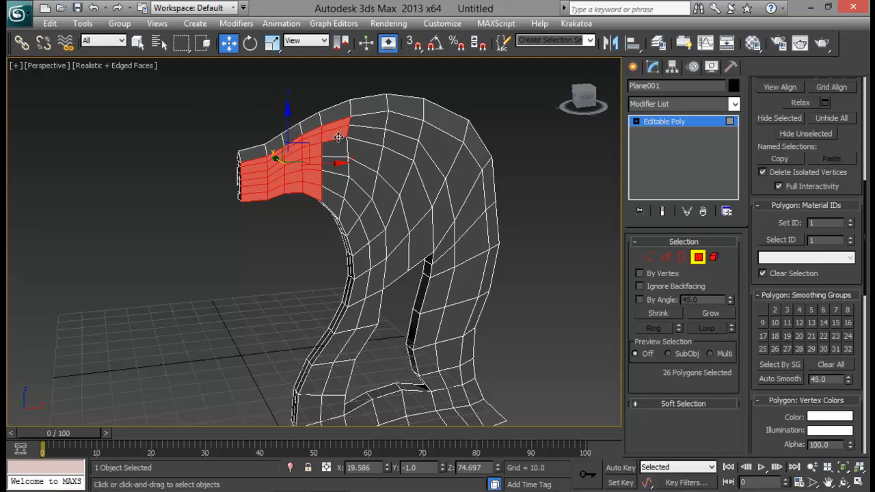
{"action": "left_click", "coordinate": [337, 148], "text": "ctrl"}
{"action": "left_click", "coordinate": [337, 167], "text": "ctrl"}
{"action": "mouse_move", "coordinate": [400, 188]}
{"action": "middle_mouse_down", "text": "alt"}
{"action": "mouse_move", "coordinate": [407, 190]}
{"action": "mouse_move", "coordinate": [384, 188]}
{"action": "middle_mouse_up", "text": "alt"}
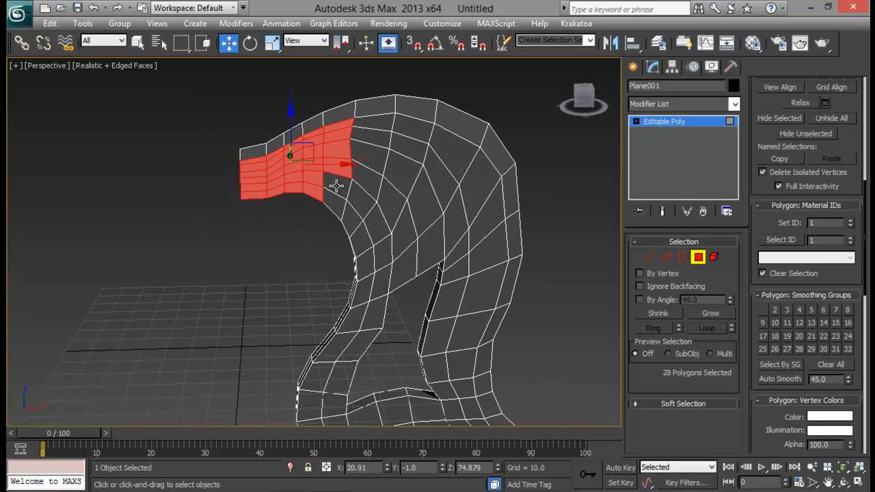
{"action": "left_click", "coordinate": [335, 187], "text": "ctrl"}
{"action": "left_click", "coordinate": [338, 207], "text": "ctrl"}
- Add the first fanned column between the arch's inner curve and the top bevel on the opposite side face
{"action": "left_click", "coordinate": [354, 221], "text": "ctrl"}
{"action": "left_click", "coordinate": [363, 197], "text": "ctrl"}
{"action": "left_click", "coordinate": [369, 171], "text": "ctrl"}
{"action": "left_click", "coordinate": [371, 147], "text": "ctrl"}
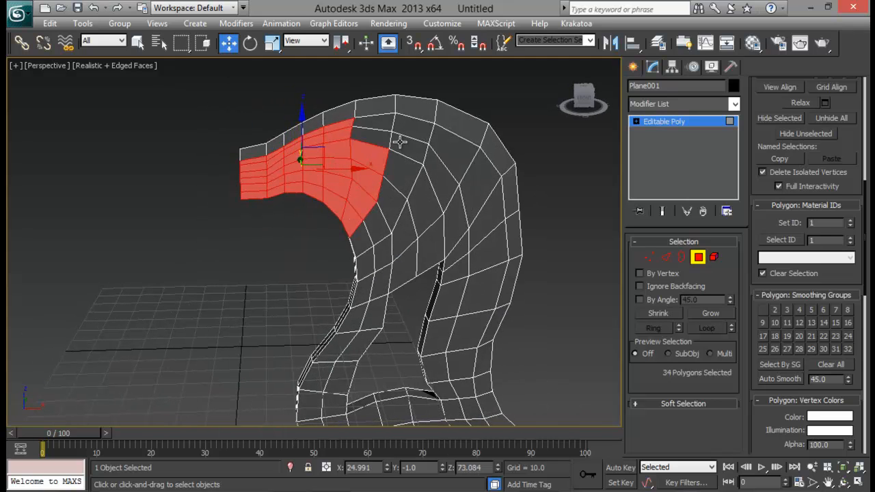
{"action": "left_click", "coordinate": [385, 137], "text": "ctrl"}
{"action": "left_click", "coordinate": [375, 123], "text": "ctrl"}
- Add the second fanned column on the opposite side face and the polygons below it along the arch's inner curve
{"action": "left_click", "coordinate": [410, 128], "text": "ctrl"}
{"action": "left_click", "coordinate": [408, 154], "text": "ctrl"}
{"action": "left_click", "coordinate": [402, 179], "text": "ctrl"}
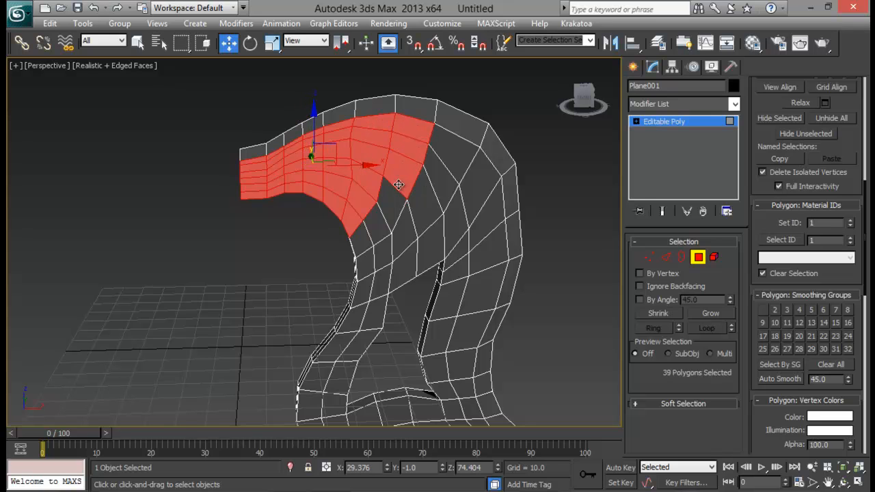
{"action": "left_click", "coordinate": [387, 221], "text": "ctrl"}
{"action": "left_click", "coordinate": [383, 228], "text": "ctrl"}
{"action": "left_click", "coordinate": [362, 241], "text": "ctrl"}
{"action": "left_click", "coordinate": [366, 264], "text": "ctrl"}
{"action": "left_click", "coordinate": [382, 255], "text": "ctrl"}
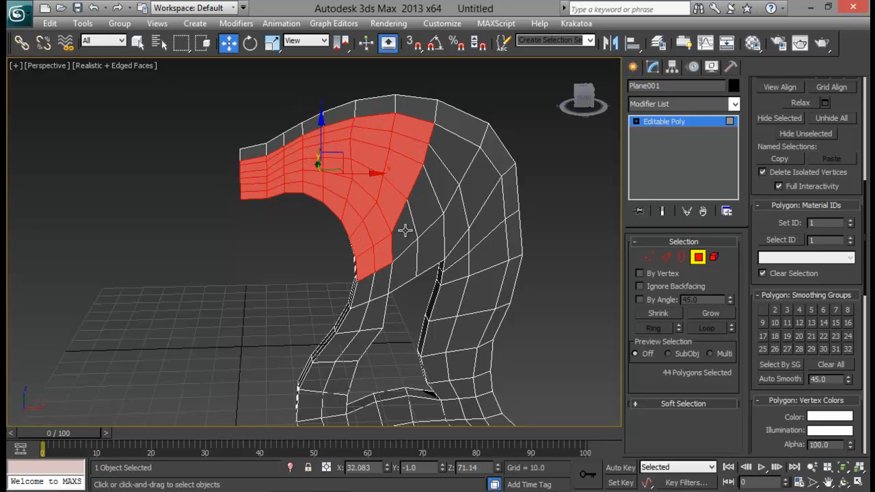
- Add the two bands of opposite side-face polygons between the upper outer curve and the cutout's upper edge
{"action": "left_click", "coordinate": [405, 231], "text": "ctrl"}
{"action": "left_click", "coordinate": [418, 203], "text": "ctrl"}
{"action": "left_click", "coordinate": [432, 169], "text": "ctrl"}
{"action": "left_click", "coordinate": [448, 149], "text": "ctrl"}
{"action": "middle_click_drag", "start_coordinate": [486, 294], "coordinate": [452, 179]}
{"action": "left_click", "coordinate": [435, 92], "text": "ctrl"}
{"action": "left_click", "coordinate": [419, 108], "text": "ctrl"}
{"action": "left_click", "coordinate": [400, 126], "text": "ctrl"}
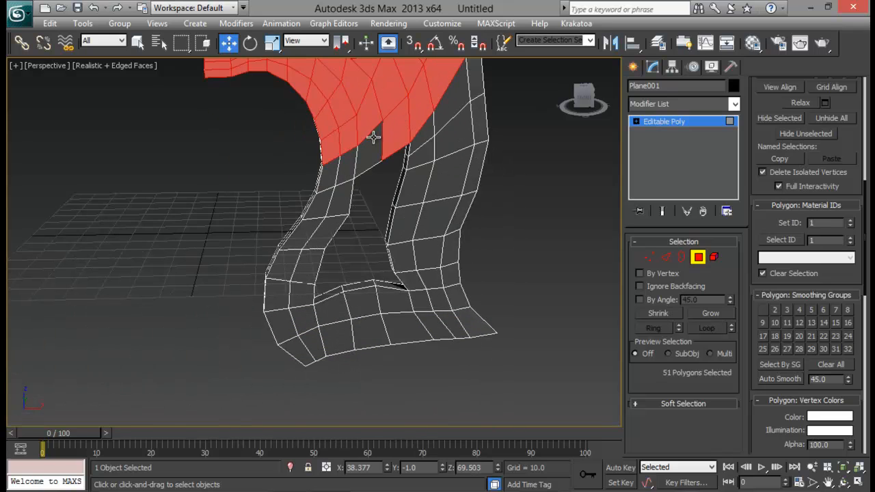
{"action": "left_click", "coordinate": [368, 146], "text": "ctrl"}
- Add the opposite side-face polygons down the upper part of the rear strip behind the cutout
{"action": "left_click", "coordinate": [342, 169], "text": "ctrl"}
{"action": "left_click", "coordinate": [330, 183], "text": "ctrl"}
{"action": "left_click", "coordinate": [339, 197], "text": "ctrl"}
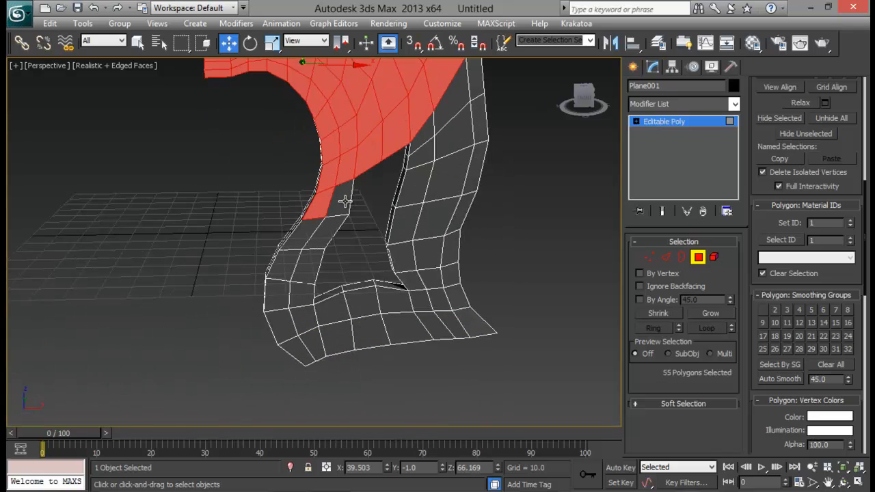
{"action": "left_click", "coordinate": [327, 210], "text": "ctrl"}
{"action": "left_click", "coordinate": [308, 229], "text": "ctrl"}
{"action": "left_click", "coordinate": [324, 236], "text": "ctrl"}
{"action": "left_click", "coordinate": [277, 273], "text": "ctrl"}
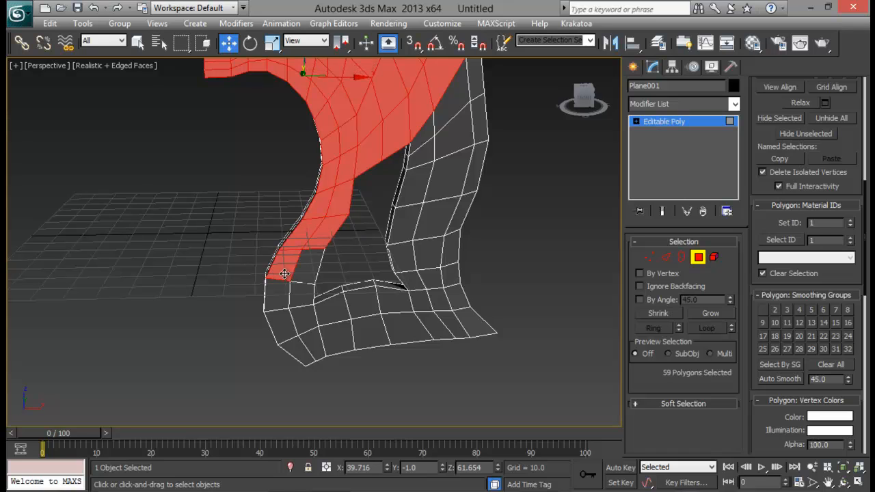
- Add the lower polygons of the rear strip, down to the level beneath the cutout, to the selection
{"action": "left_click", "coordinate": [290, 283], "text": "ctrl"}
{"action": "left_click", "coordinate": [281, 295], "text": "ctrl"}
{"action": "left_click", "coordinate": [301, 294], "text": "ctrl"}
{"action": "left_click", "coordinate": [282, 325], "text": "ctrl"}
{"action": "left_click", "coordinate": [303, 319], "text": "ctrl"}
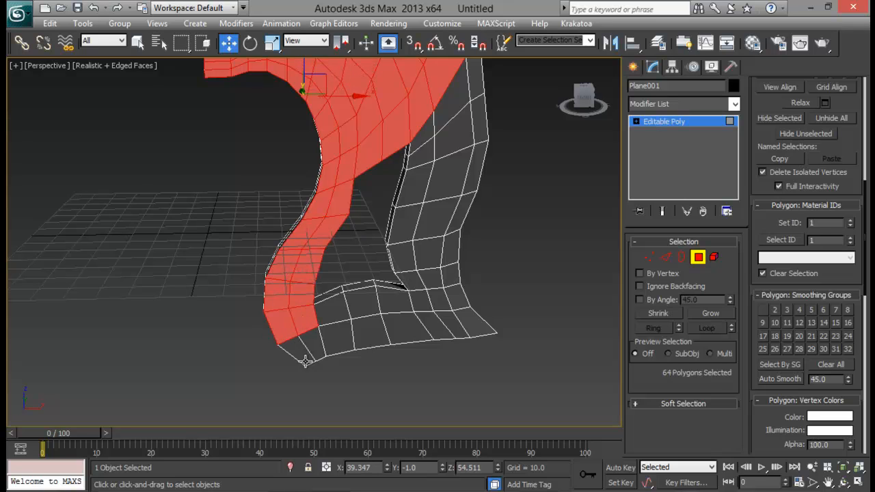
- Add the opposite side-face polygons at the lower rear corner and beneath the cutout to the selection
{"action": "left_click", "coordinate": [298, 350], "text": "ctrl"}
{"action": "left_click", "coordinate": [313, 347], "text": "ctrl"}
{"action": "left_click", "coordinate": [369, 331], "text": "ctrl"}
{"action": "left_click", "coordinate": [335, 335], "text": "ctrl"}
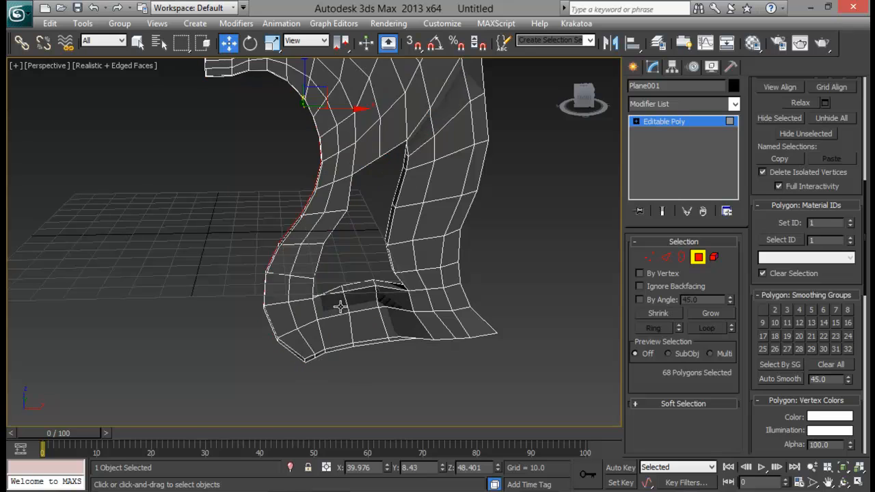
{"action": "left_click", "coordinate": [345, 309], "text": "ctrl"}
{"action": "left_click", "coordinate": [365, 302], "text": "ctrl"}
{"action": "left_click", "coordinate": [394, 301], "text": "ctrl"}
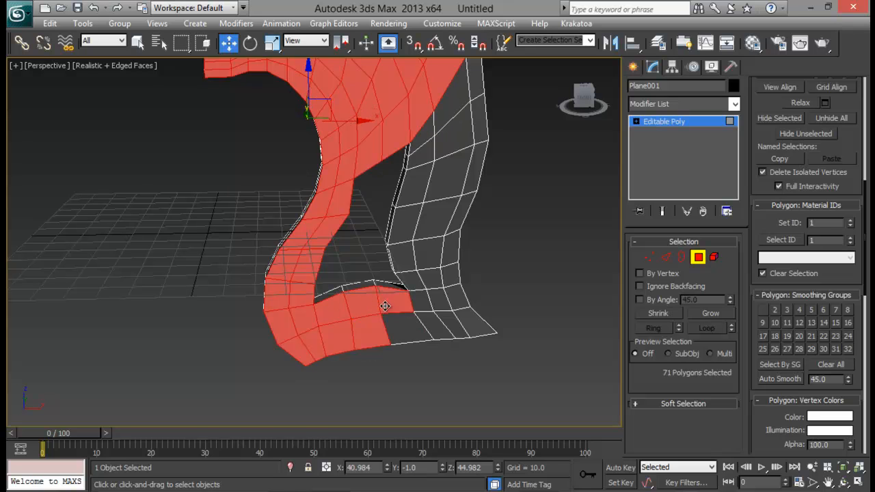
- Add the opposite side-face polygons from beneath the cutout to the blade's lower front tip to the selection
{"action": "left_click", "coordinate": [409, 327], "text": "ctrl"}
{"action": "left_click", "coordinate": [429, 324], "text": "ctrl"}
{"action": "left_click", "coordinate": [421, 302], "text": "ctrl"}
{"action": "left_click", "coordinate": [457, 297], "text": "ctrl"}
{"action": "left_click", "coordinate": [442, 300], "text": "ctrl"}
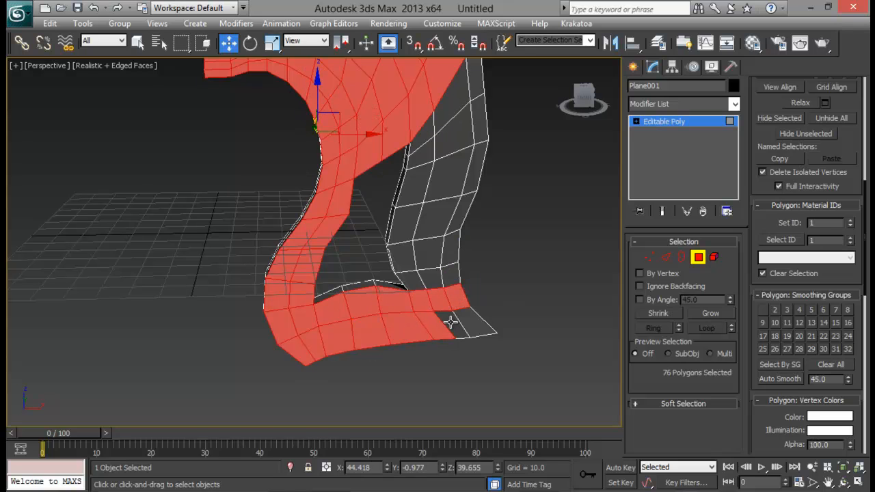
{"action": "left_click", "coordinate": [453, 325], "text": "ctrl"}
{"action": "left_click", "coordinate": [475, 323], "text": "ctrl"}
- Add the column of opposite side-face polygons up the outer edge of the front strip to the selection
{"action": "left_click", "coordinate": [451, 273], "text": "ctrl"}
{"action": "left_click", "coordinate": [453, 245], "text": "ctrl"}
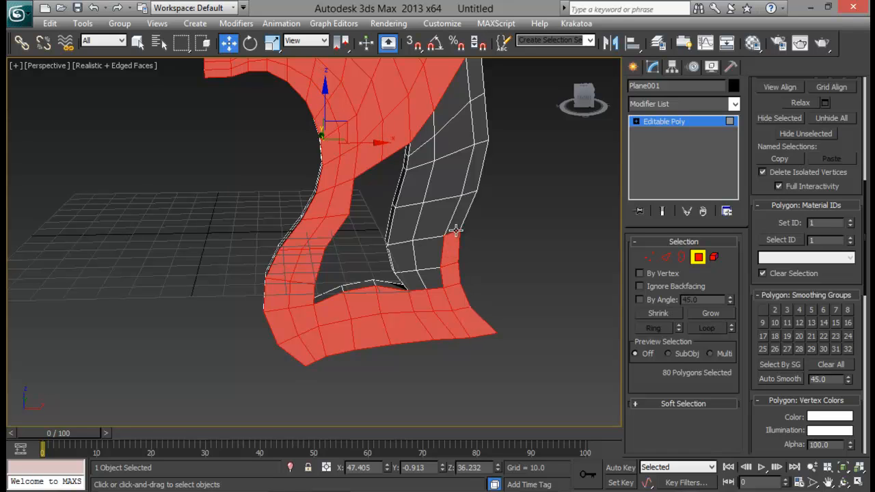
{"action": "left_click", "coordinate": [462, 209], "text": "ctrl"}
{"action": "left_click", "coordinate": [477, 156], "text": "ctrl"}
{"action": "left_click", "coordinate": [480, 115], "text": "ctrl"}
{"action": "left_click", "coordinate": [475, 82], "text": "ctrl"}
{"action": "left_click", "coordinate": [450, 102], "text": "ctrl"}
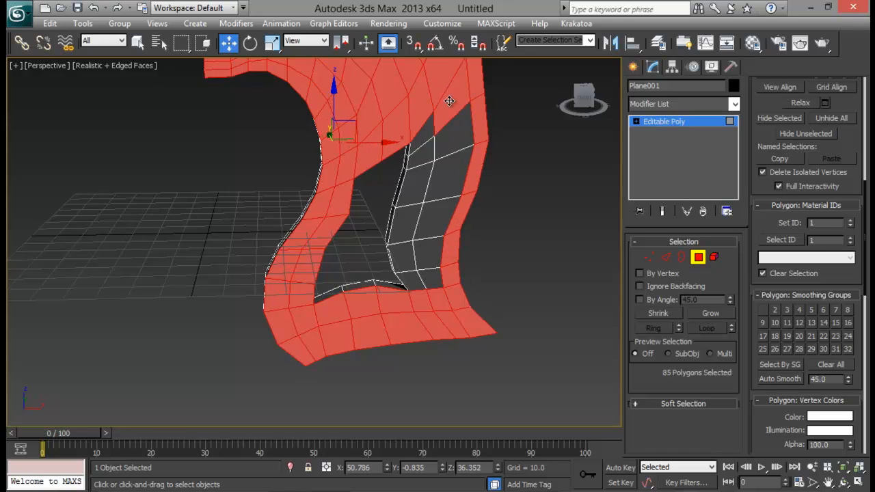
- Add the inner polygons in the upper part of the front strip, beside the cutout, to the selection
{"action": "left_click", "coordinate": [450, 132], "text": "ctrl"}
{"action": "left_click_drag", "start_coordinate": [425, 149], "coordinate": [422, 147], "text": "ctrl"}
{"action": "key", "text": "ctrl+z"}
{"action": "key", "text": "ctrl+z"}
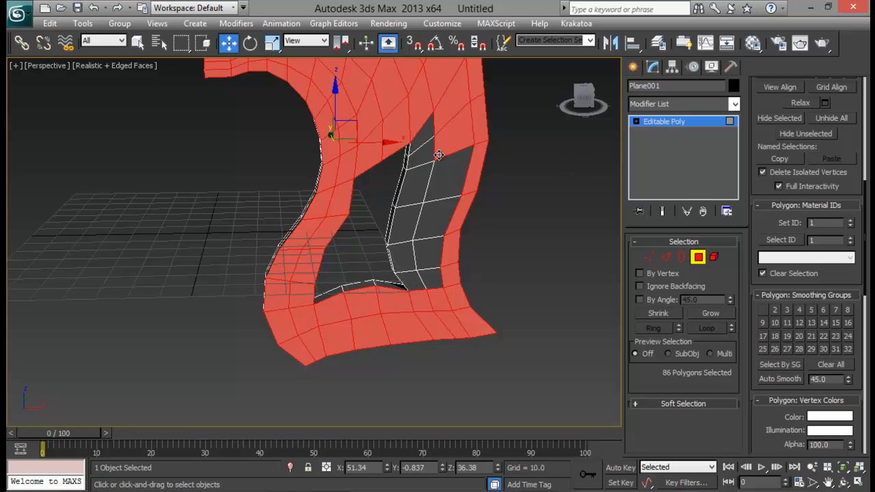
{"action": "left_click", "coordinate": [430, 139], "text": "ctrl"}
{"action": "left_click", "coordinate": [428, 148], "text": "ctrl"}
{"action": "left_click", "coordinate": [416, 179], "text": "ctrl"}
{"action": "left_click", "coordinate": [453, 173], "text": "ctrl"}
{"action": "left_click", "coordinate": [432, 220], "text": "ctrl"}
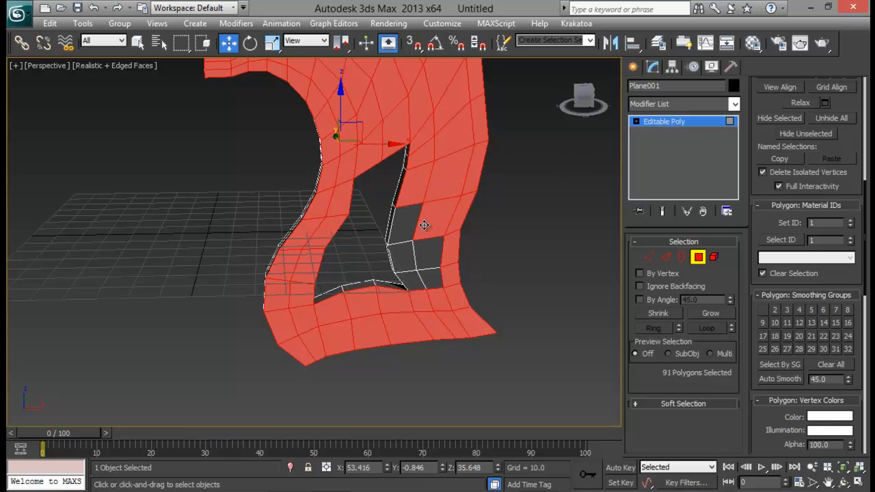
- Add the remaining inner polygons of the front strip, down to the cutout's lower front corner
{"action": "left_click", "coordinate": [409, 231], "text": "ctrl"}
{"action": "left_click", "coordinate": [405, 255], "text": "ctrl"}
{"action": "left_click", "coordinate": [421, 254], "text": "ctrl"}
{"action": "left_click", "coordinate": [413, 281], "text": "ctrl"}
{"action": "left_click", "coordinate": [429, 279], "text": "ctrl"}
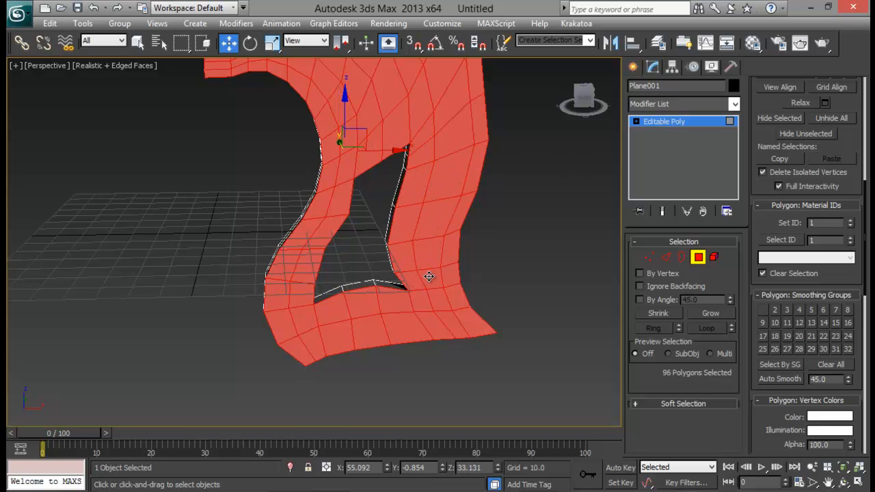
{"action": "middle_click_drag", "start_coordinate": [441, 192], "coordinate": [422, 234], "text": "alt"}
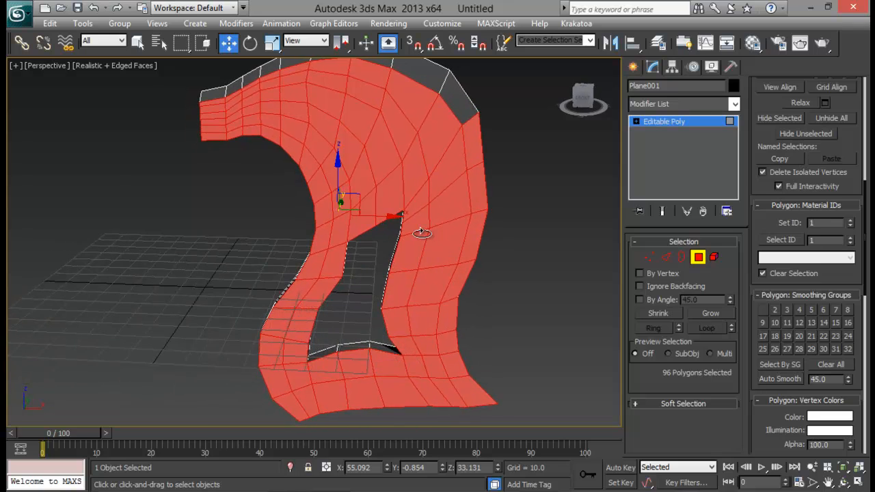
- Deselect the outermost column of polygons along the blade's front edge and assign smoothing group 7 to the rest of the side face
{"action": "left_click", "coordinate": [473, 391], "text": "alt"}
{"action": "left_click", "coordinate": [457, 367], "text": "alt"}
{"action": "left_click", "coordinate": [449, 309], "text": "alt"}
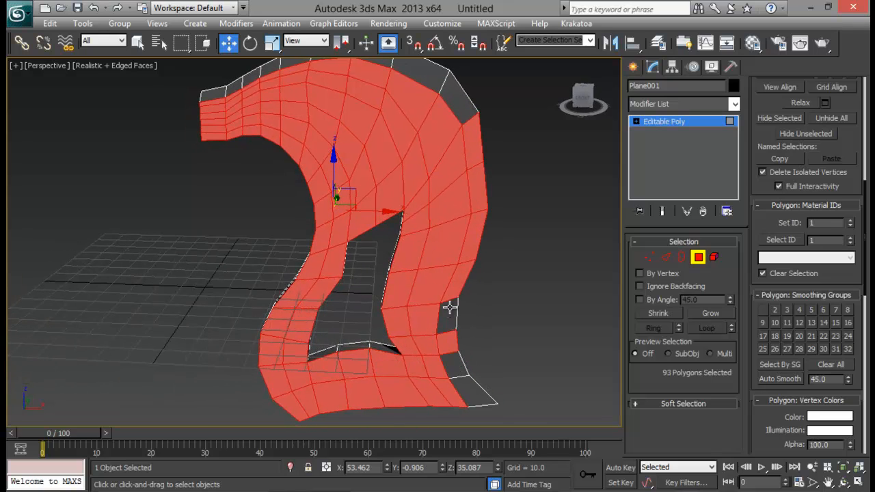
{"action": "left_click", "coordinate": [453, 338], "text": "alt"}
{"action": "left_click", "coordinate": [459, 277], "text": "alt"}
{"action": "left_click", "coordinate": [470, 252], "text": "alt"}
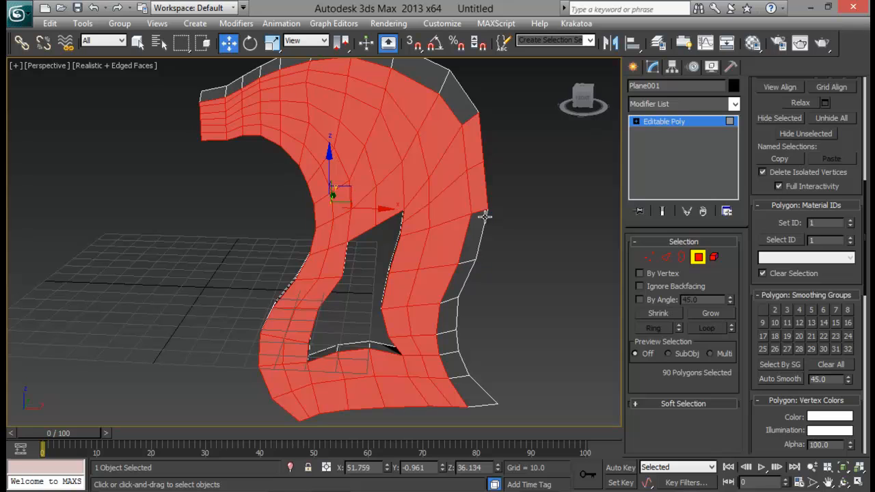
{"action": "left_click", "coordinate": [482, 201], "text": "alt"}
{"action": "left_click", "coordinate": [477, 156], "text": "alt"}
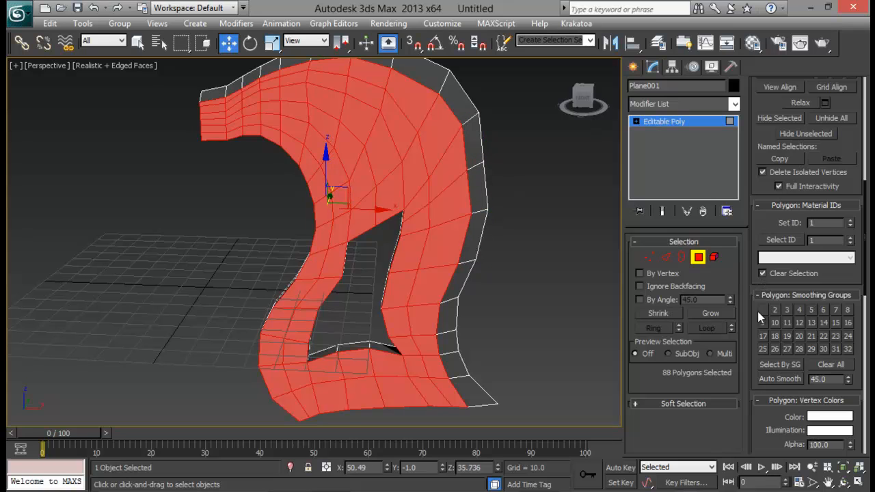
{"action": "left_click", "coordinate": [835, 310]}
- Select the six inner wall polygons along the cutout's front side and assign them smoothing group 8
{"action": "middle_click_drag", "start_coordinate": [447, 218], "coordinate": [513, 123]}
{"action": "scroll", "coordinate": [421, 191], "scroll_direction": "up", "scroll_amount": 3}
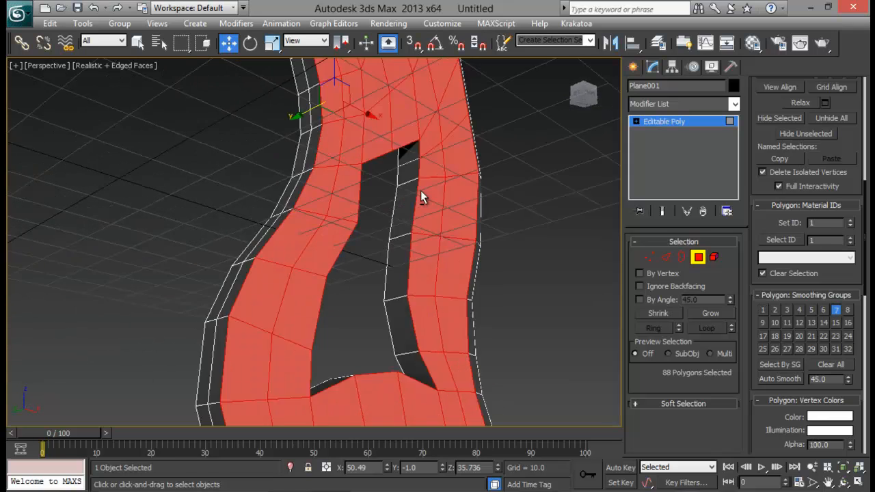
{"action": "scroll", "coordinate": [421, 192], "scroll_direction": "up", "scroll_amount": 3}
{"action": "middle_click_drag", "start_coordinate": [428, 188], "coordinate": [410, 196]}
{"action": "left_click", "coordinate": [465, 95]}
{"action": "left_click", "coordinate": [461, 137], "text": "ctrl"}
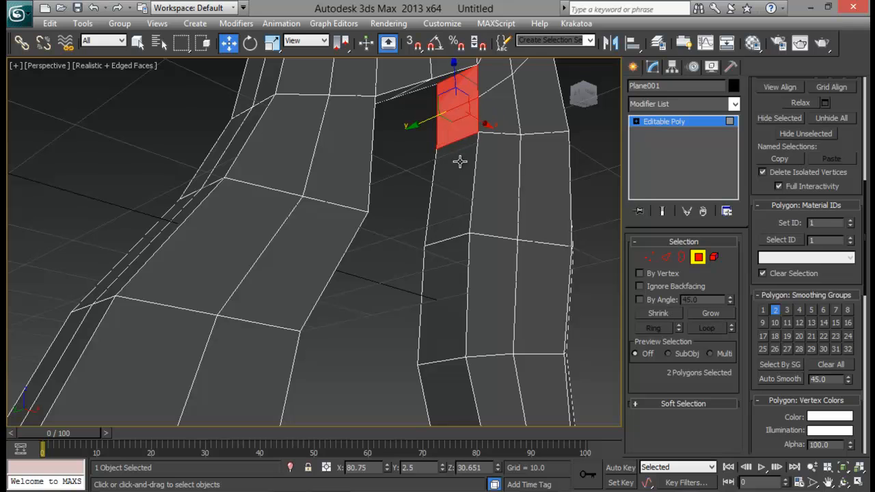
{"action": "left_click", "coordinate": [457, 194], "text": "ctrl"}
{"action": "left_click", "coordinate": [449, 290], "text": "ctrl"}
{"action": "middle_click_drag", "start_coordinate": [447, 323], "coordinate": [465, 307]}
{"action": "left_click", "coordinate": [433, 200], "text": "ctrl"}
{"action": "left_click", "coordinate": [469, 257], "text": "ctrl"}
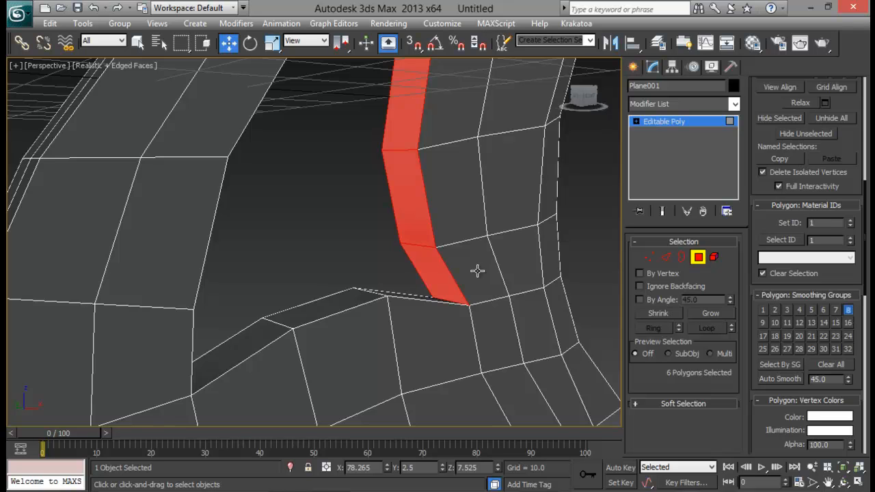
- Select the three inner wall polygons along the cutout's lower edge for a separate smoothing group
{"action": "middle_click_drag", "start_coordinate": [477, 270], "coordinate": [416, 313], "text": "alt"}
{"action": "left_click", "coordinate": [366, 257]}
{"action": "left_click", "coordinate": [314, 252], "text": "ctrl"}
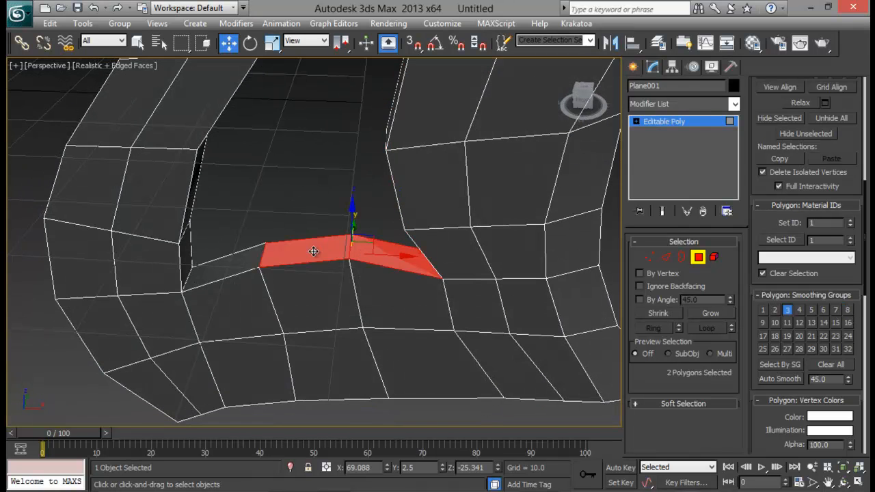
{"action": "left_click", "coordinate": [244, 256], "text": "ctrl"}
{"action": "middle_click_drag", "start_coordinate": [601, 281], "coordinate": [724, 281], "text": "alt"}
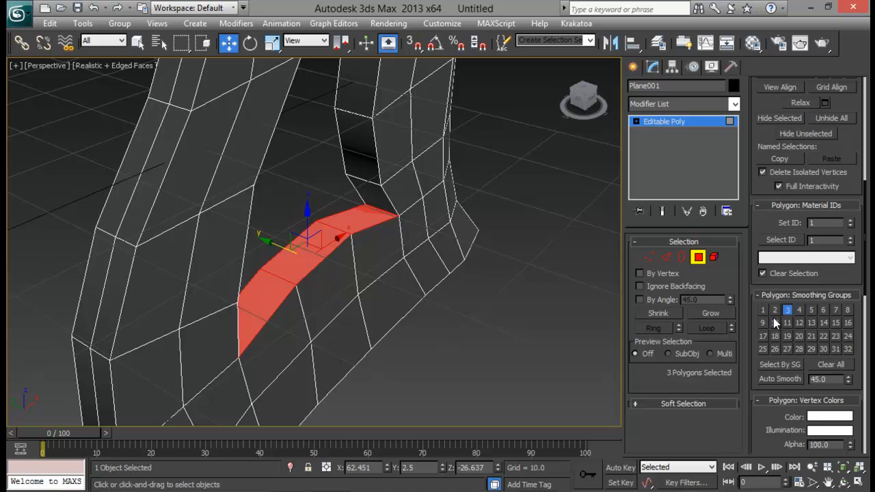
- Select the four inner wall polygons along the cutout's rear side for a separate smoothing group
{"action": "middle_click_drag", "start_coordinate": [405, 293], "coordinate": [256, 275], "text": "alt"}
{"action": "left_click", "coordinate": [240, 239]}
{"action": "left_click", "coordinate": [250, 168], "text": "ctrl"}
{"action": "mouse_move", "coordinate": [308, 164]}
{"action": "middle_mouse_down"}
{"action": "mouse_move", "coordinate": [312, 253]}
{"action": "mouse_move", "coordinate": [296, 173]}
{"action": "middle_mouse_up"}
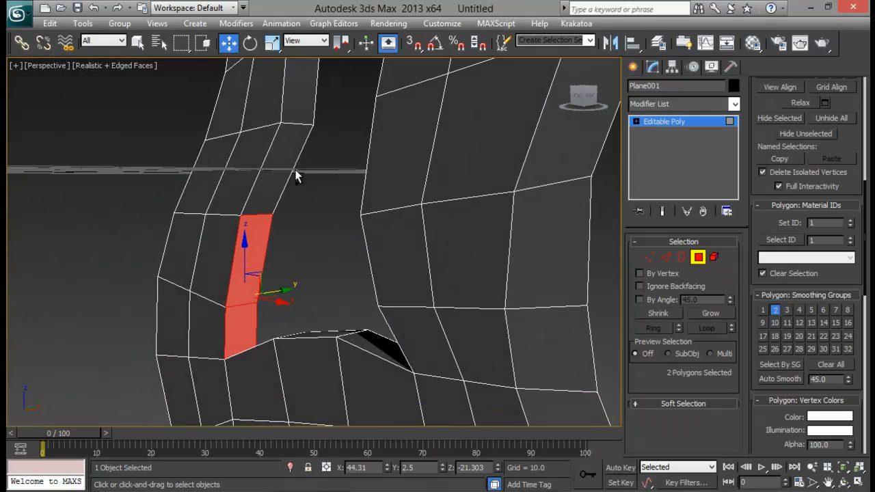
{"action": "left_click", "coordinate": [285, 159], "text": "ctrl"}
{"action": "left_click", "coordinate": [288, 103], "text": "ctrl"}
{"action": "middle_click_drag", "start_coordinate": [324, 102], "coordinate": [428, 215]}
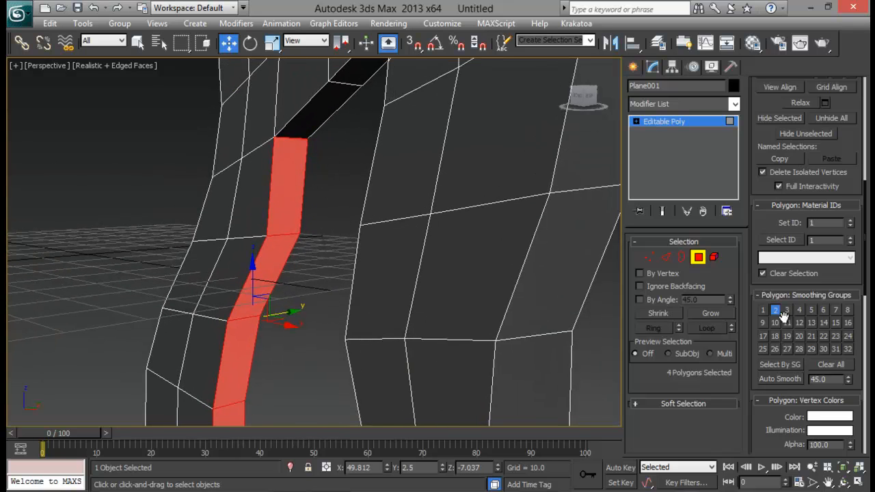
- Assign smoothing group 11 to the two inner wall polygons along the cutout's upper edge and leave polygon editing
{"action": "middle_click_drag", "start_coordinate": [561, 299], "coordinate": [451, 255], "text": "alt"}
{"action": "left_click", "coordinate": [335, 192]}
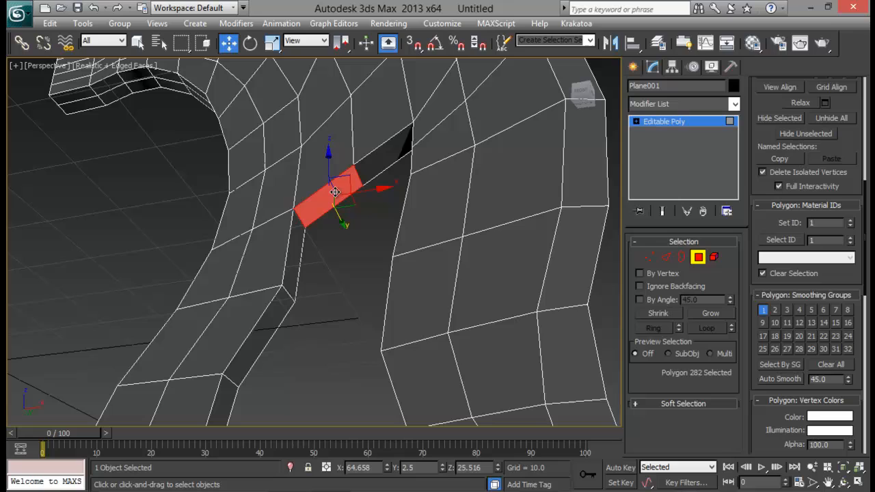
{"action": "left_click", "coordinate": [383, 167], "text": "ctrl"}
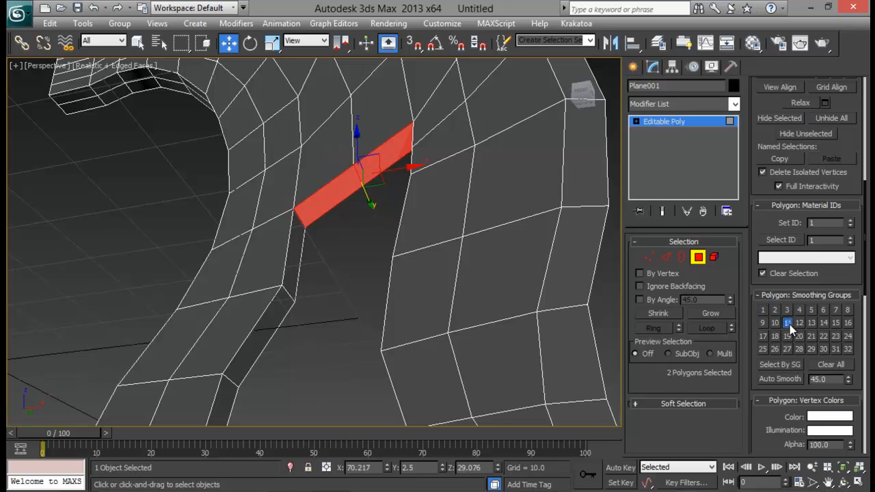
{"action": "left_click", "coordinate": [698, 257]}
- Apply a MeshSmooth modifier to the axe blade
{"action": "middle_click_drag", "start_coordinate": [485, 197], "coordinate": [494, 134]}
{"action": "scroll", "coordinate": [474, 148], "scroll_direction": "down", "scroll_amount": 5}
{"action": "left_click", "coordinate": [713, 108]}
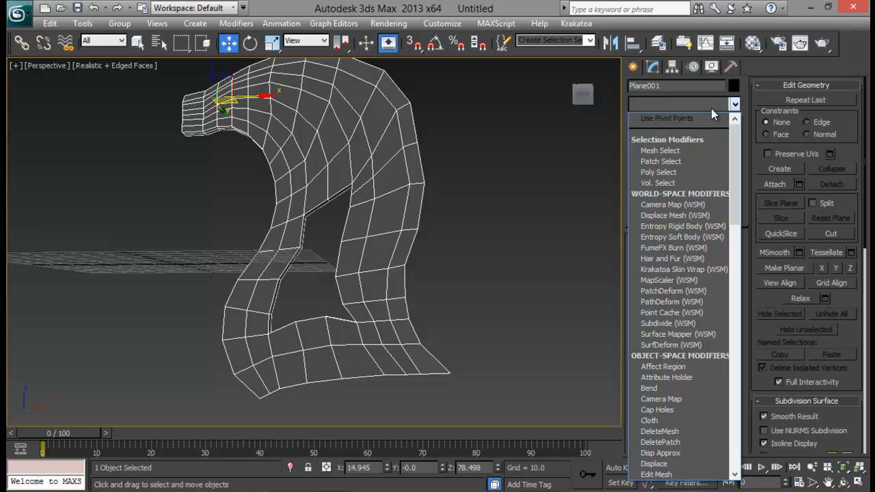
{"action": "key", "text": "m"}
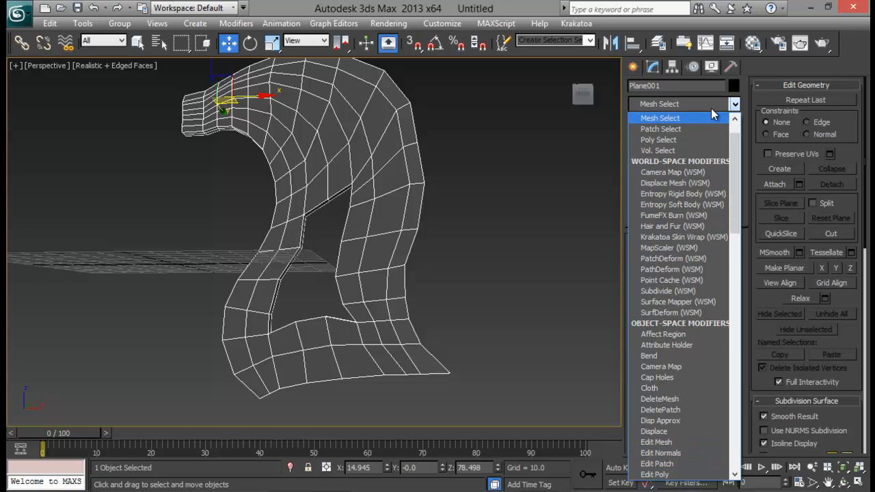
{"action": "scroll", "coordinate": [654, 433], "scroll_direction": "down", "scroll_amount": 3}
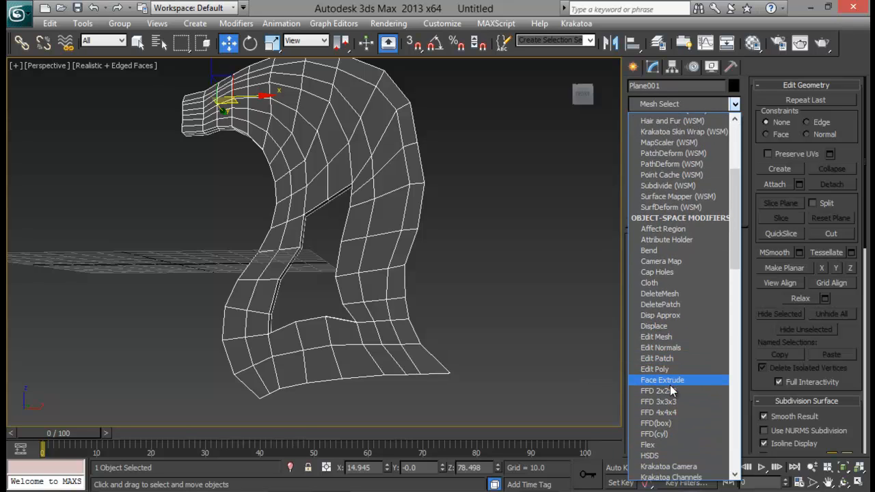
{"action": "scroll", "coordinate": [670, 387], "scroll_direction": "down", "scroll_amount": 5}
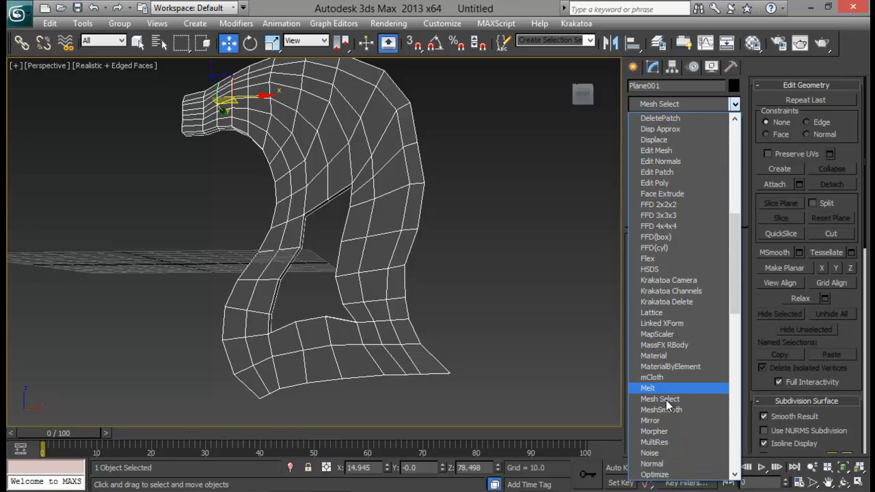
{"action": "left_click", "coordinate": [661, 409]}
- Make MeshSmooth separate the surface by smoothing groups and set its iterations to 2
{"action": "middle_click_drag", "start_coordinate": [561, 363], "coordinate": [409, 299], "text": "alt"}
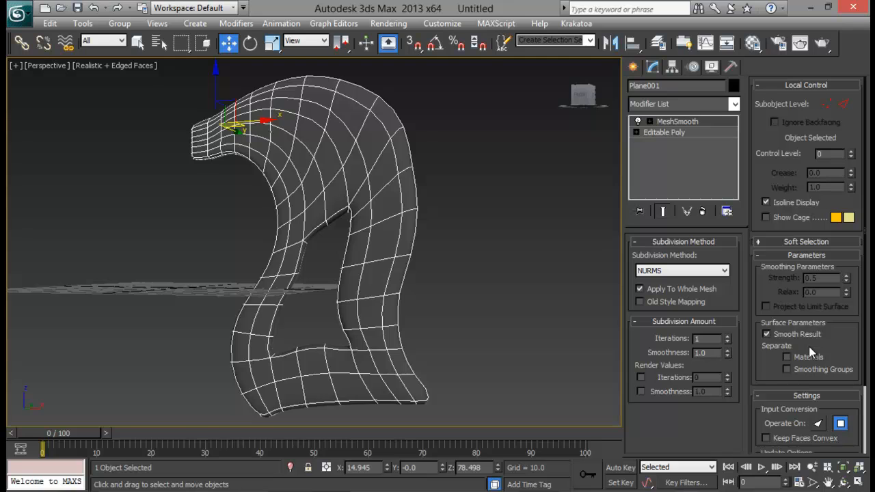
{"action": "middle_click_drag", "start_coordinate": [438, 120], "coordinate": [429, 145], "text": "alt"}
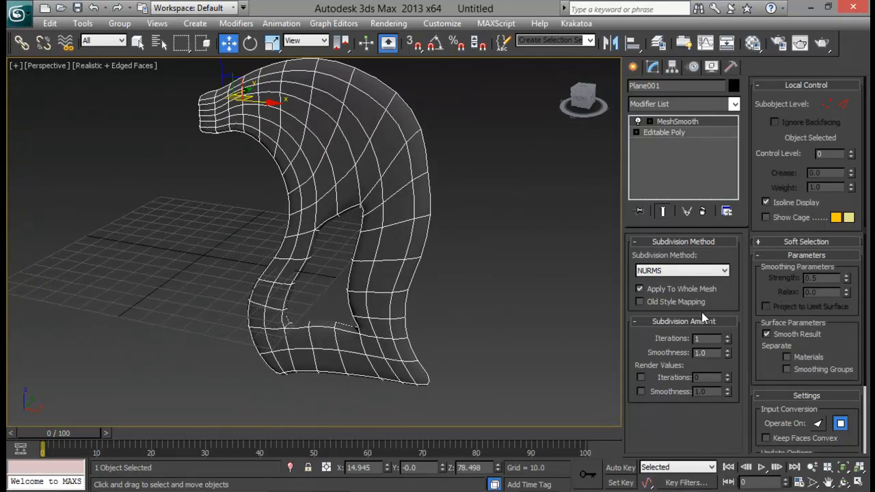
{"action": "left_click", "coordinate": [786, 368]}
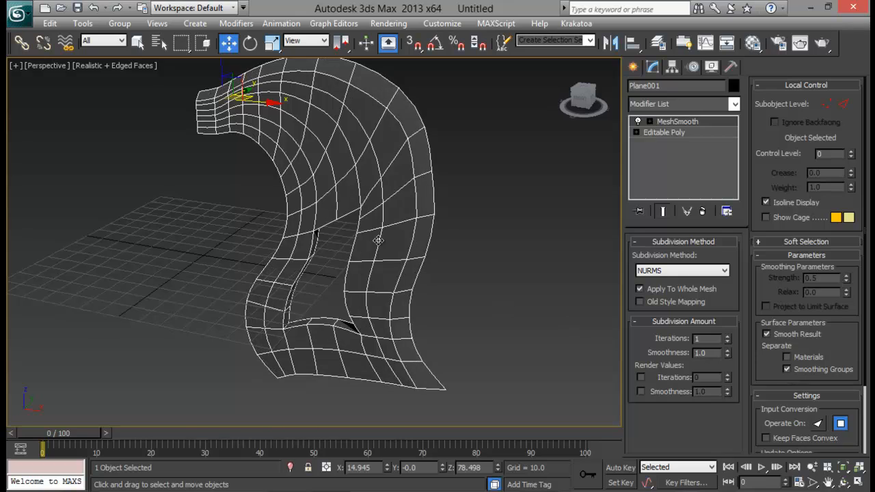
{"action": "middle_click_drag", "start_coordinate": [308, 253], "coordinate": [398, 214], "text": "alt"}
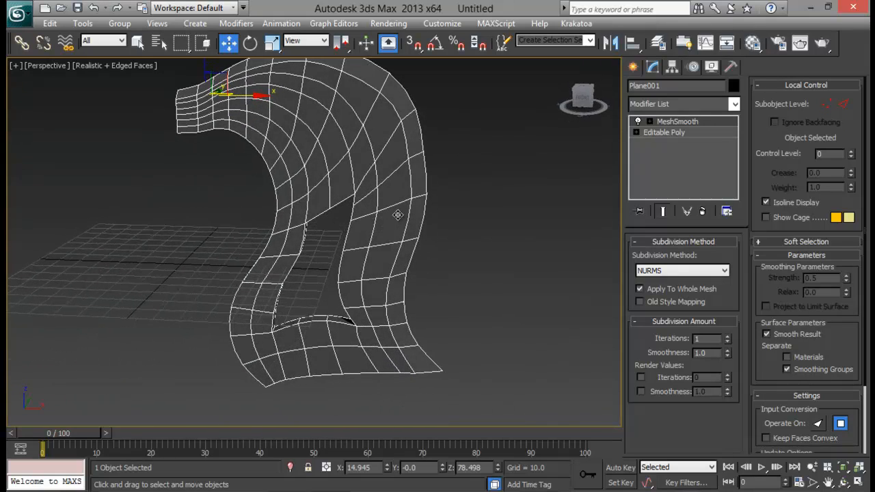
{"action": "left_click", "coordinate": [728, 336]}
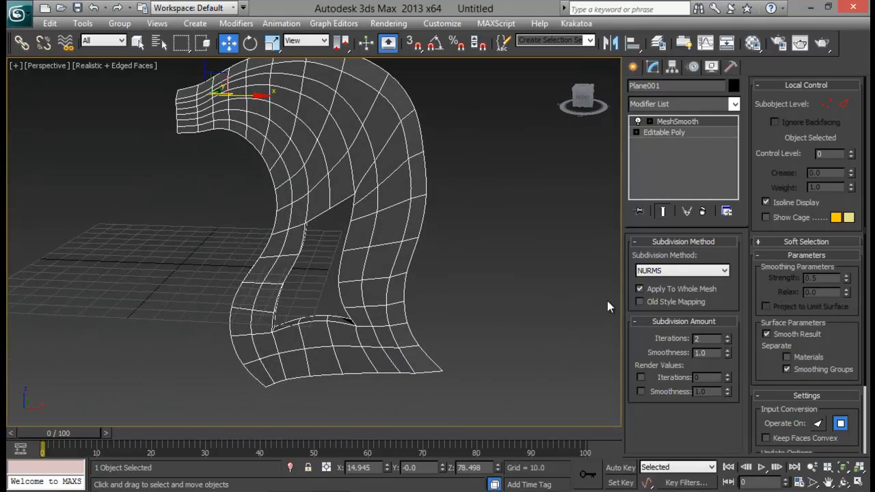
- Turn off Isoline Display to inspect the subdivided wireframe from the other side, and turn it back on
{"action": "left_click", "coordinate": [766, 334]}
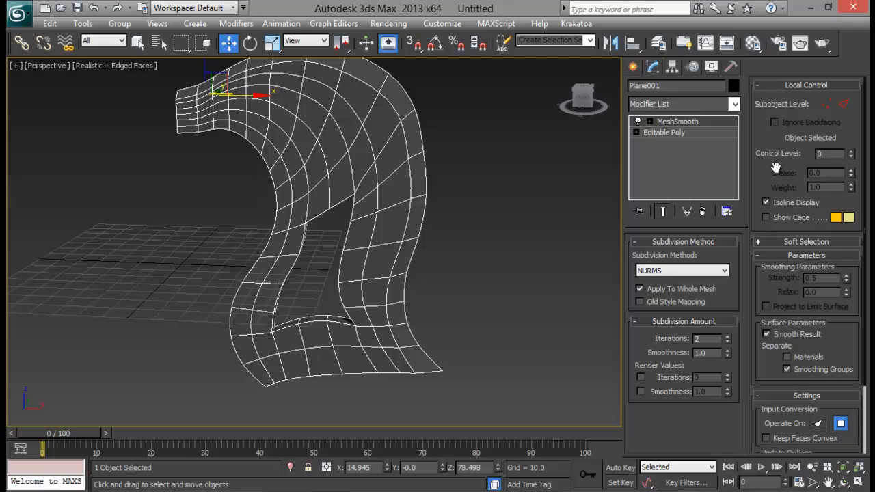
{"action": "left_click", "coordinate": [765, 203]}
{"action": "middle_click_drag", "start_coordinate": [493, 174], "coordinate": [269, 176], "text": "alt"}
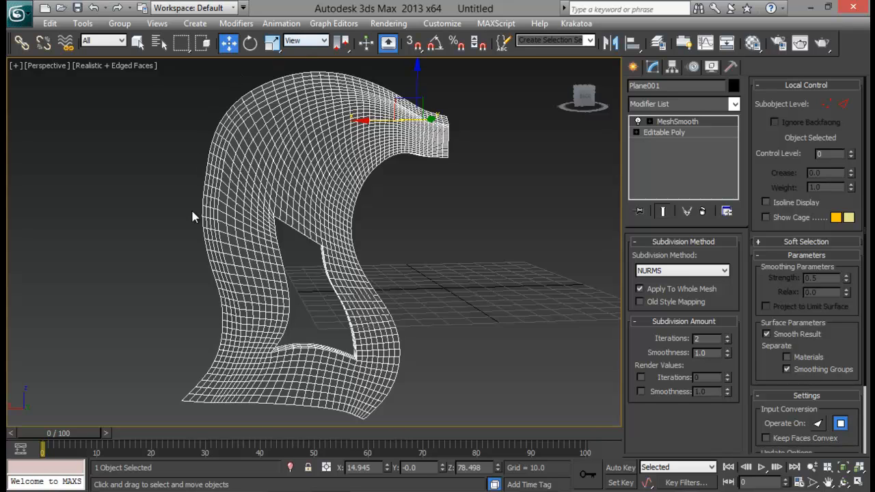
{"action": "left_click", "coordinate": [766, 202]}
- In the Front view, move the MeshSmooth control vertex on the blade's upper front edge outward about 2.125 units along X
{"action": "left_click", "coordinate": [830, 105]}
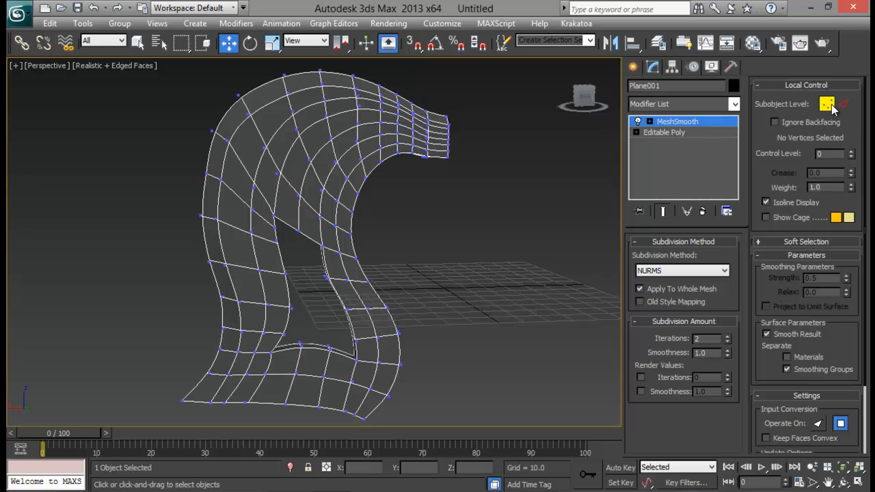
{"action": "middle_click_drag", "start_coordinate": [340, 197], "coordinate": [513, 137], "text": "alt"}
{"action": "key", "text": "alt+w"}
{"action": "scroll", "coordinate": [457, 181], "scroll_direction": "down", "scroll_amount": 2}
{"action": "key", "text": "alt+w"}
{"action": "scroll", "coordinate": [565, 195], "scroll_direction": "up", "scroll_amount": 1}
{"action": "left_click_drag", "start_coordinate": [458, 154], "coordinate": [484, 169]}
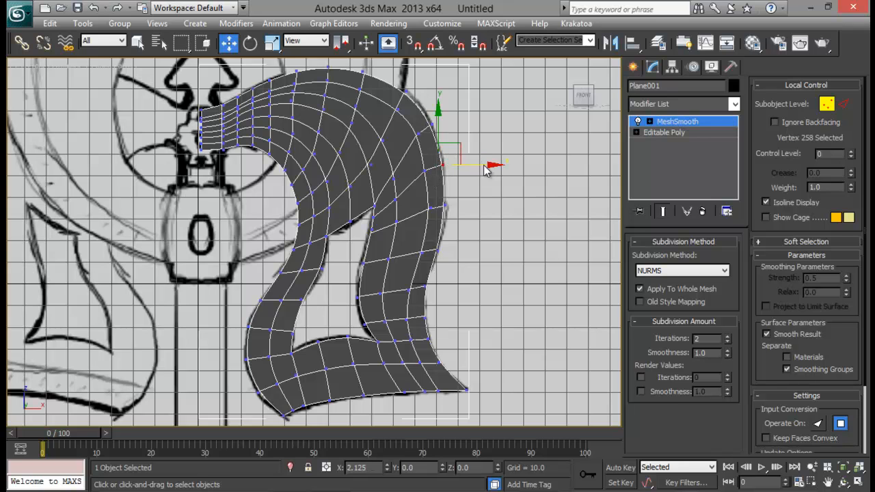
- Move the control vertex at the widest part of the front edge outward to match the reference outline
{"action": "left_click", "coordinate": [433, 125]}
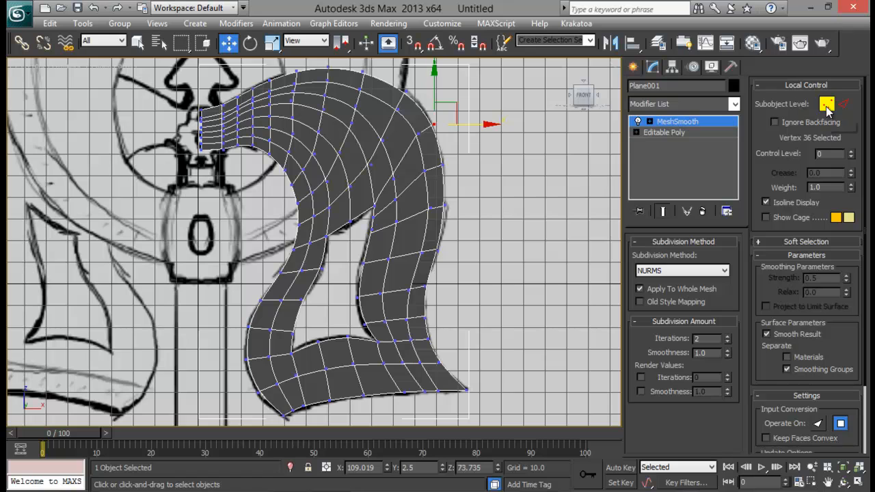
{"action": "middle_click_drag", "start_coordinate": [477, 212], "coordinate": [473, 198]}
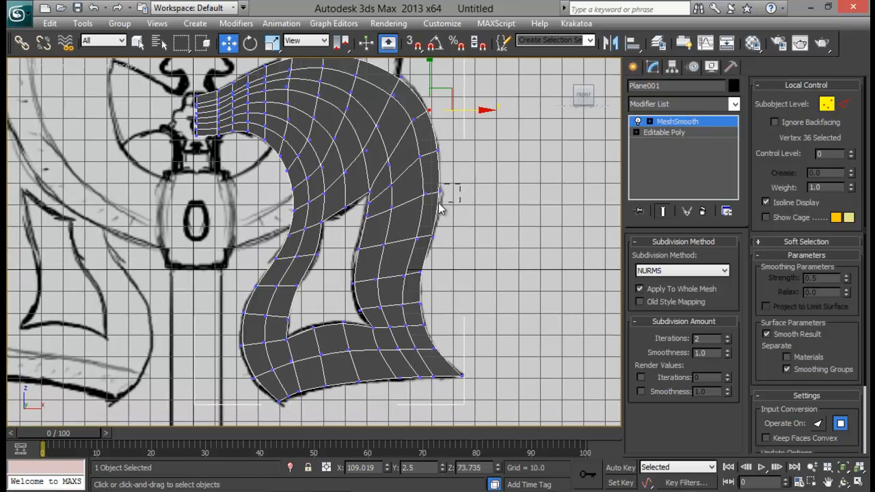
{"action": "left_click_drag", "start_coordinate": [438, 203], "coordinate": [437, 203]}
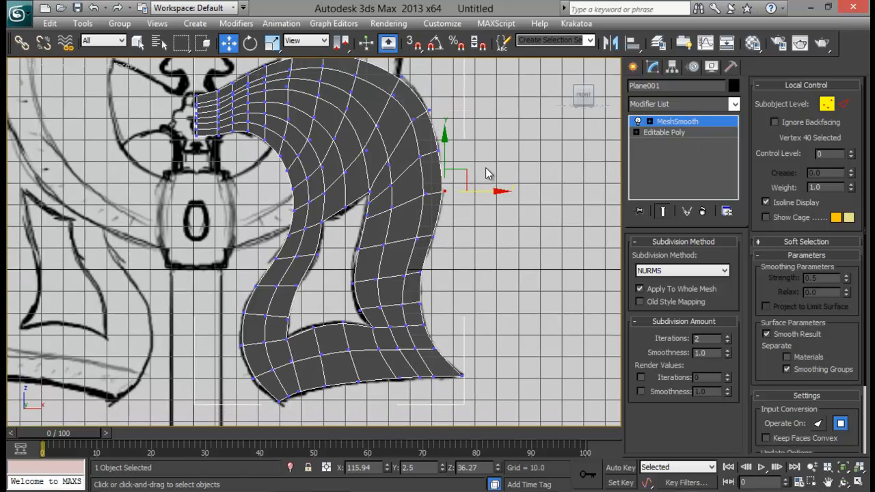
- Move the MeshSmooth control vertex just above the widest part of the blade's front edge slightly outward along X to match the reference
{"action": "middle_click_drag", "start_coordinate": [486, 172], "coordinate": [492, 197]}
{"action": "left_click", "coordinate": [432, 203]}
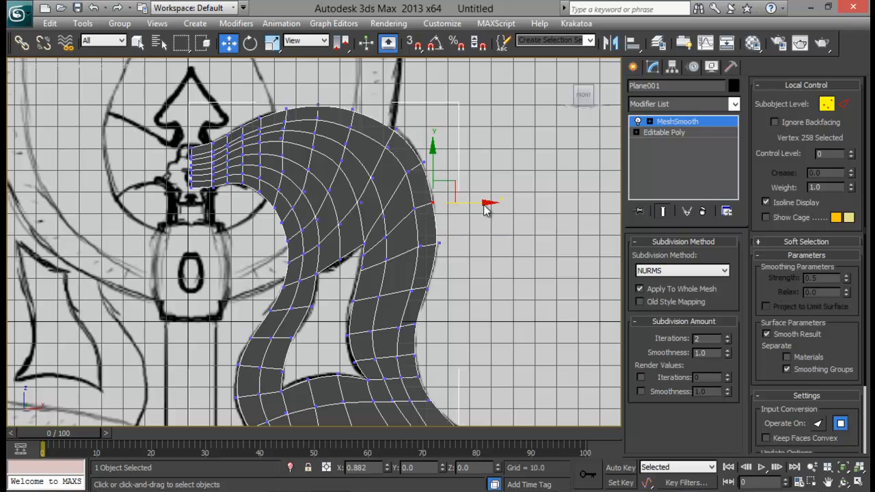
{"action": "left_click_drag", "start_coordinate": [485, 209], "coordinate": [490, 208]}
{"action": "middle_click_drag", "start_coordinate": [402, 139], "coordinate": [409, 95]}
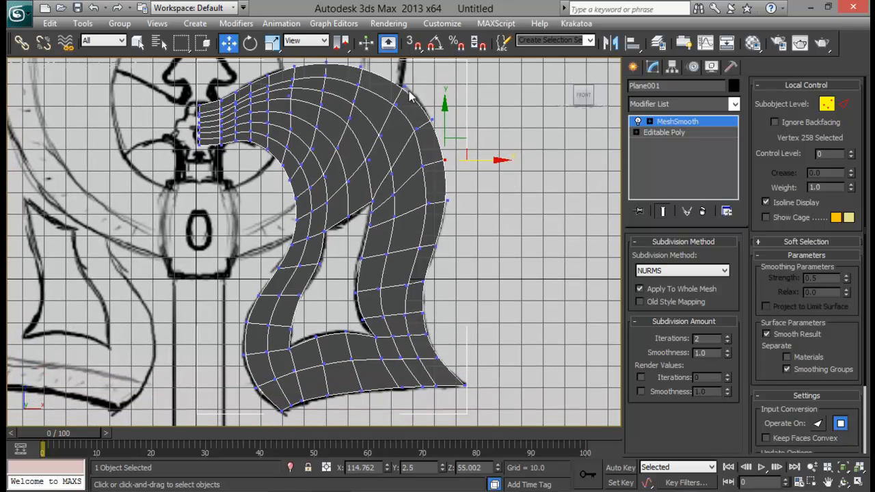
- Adjust the MeshSmooth control vertices in the column just inside the blade's front edge to even out the mesh
{"action": "middle_click_drag", "start_coordinate": [475, 227], "coordinate": [472, 251]}
{"action": "key", "text": "alt+w"}
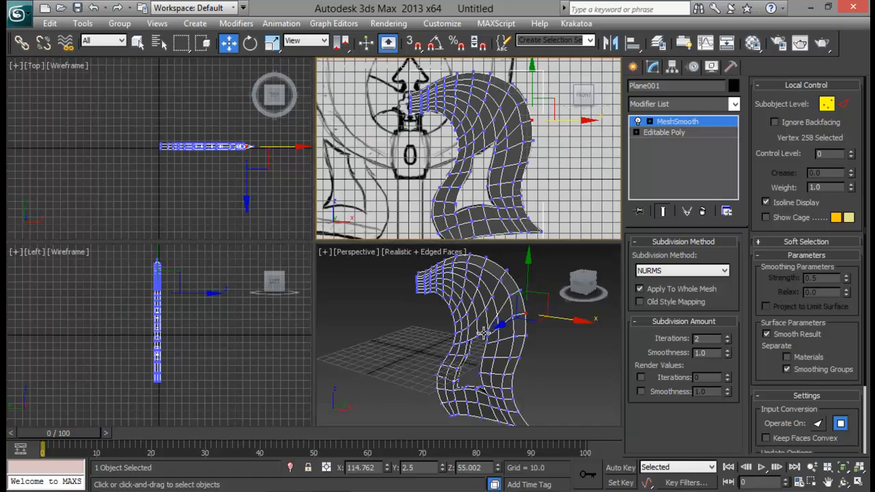
{"action": "key", "text": "alt+w"}
{"action": "middle_click_drag", "start_coordinate": [491, 329], "coordinate": [437, 250]}
{"action": "key", "text": "alt+w"}
{"action": "middle_click_drag", "start_coordinate": [413, 154], "coordinate": [412, 164]}
{"action": "key", "text": "alt+w"}
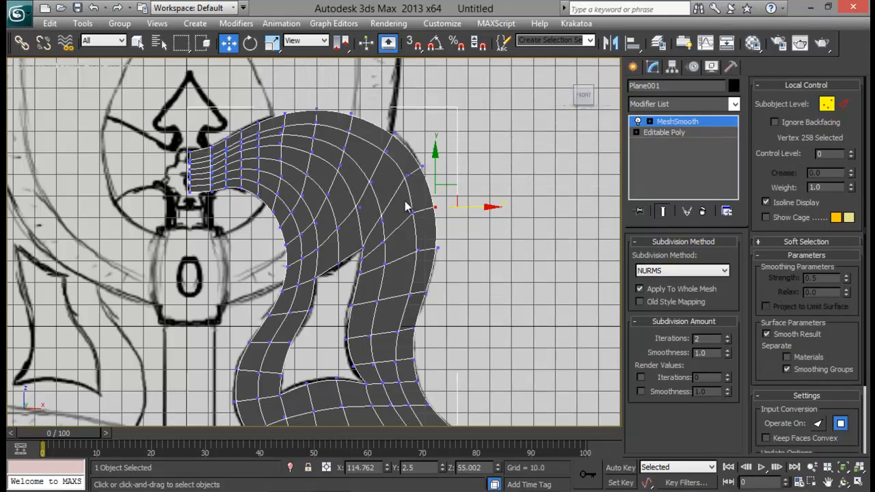
{"action": "left_click", "coordinate": [413, 212], "text": "ctrl"}
{"action": "left_click_drag", "start_coordinate": [465, 214], "coordinate": [424, 168]}
{"action": "left_click_drag", "start_coordinate": [423, 257], "coordinate": [461, 252]}
{"action": "middle_click_drag", "start_coordinate": [476, 292], "coordinate": [475, 223]}
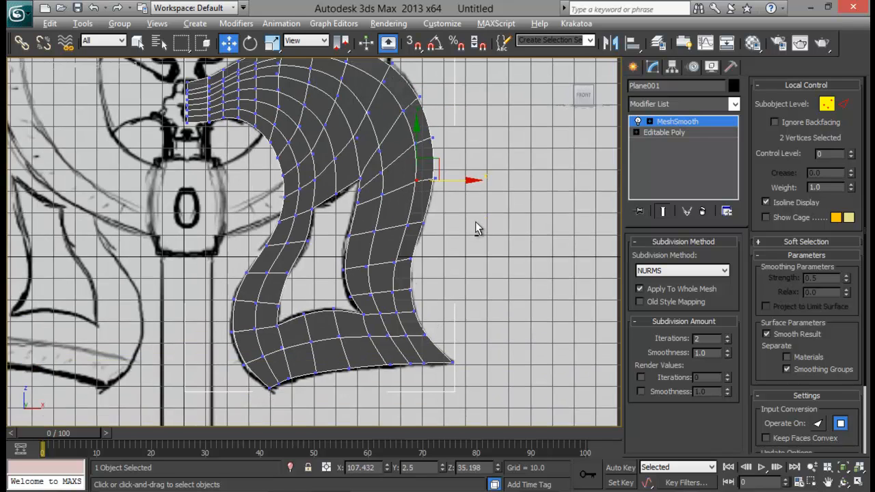
- Exit control vertex editing, inspect the smoothed blade in Perspective with Isoline Display off, and turn Isoline Display back on
{"action": "key", "text": "alt+w"}
{"action": "right_click", "coordinate": [482, 310]}
{"action": "key", "text": "alt+w"}
{"action": "middle_click_drag", "start_coordinate": [482, 310], "coordinate": [549, 261], "text": "alt"}
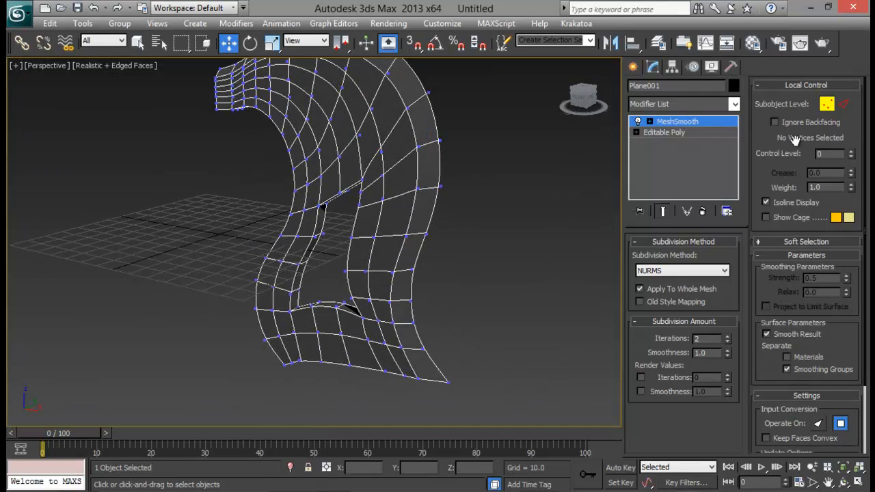
{"action": "left_click", "coordinate": [826, 104]}
{"action": "left_click", "coordinate": [451, 217]}
{"action": "scroll", "coordinate": [445, 253], "scroll_direction": "down", "scroll_amount": 3}
{"action": "middle_click_drag", "start_coordinate": [444, 256], "coordinate": [483, 251], "text": "alt"}
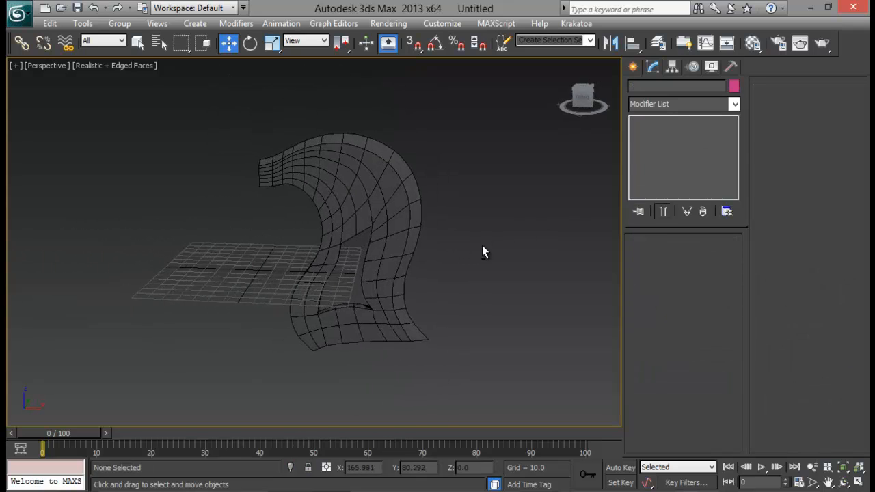
{"action": "left_click", "coordinate": [386, 208]}
{"action": "left_click", "coordinate": [765, 203]}
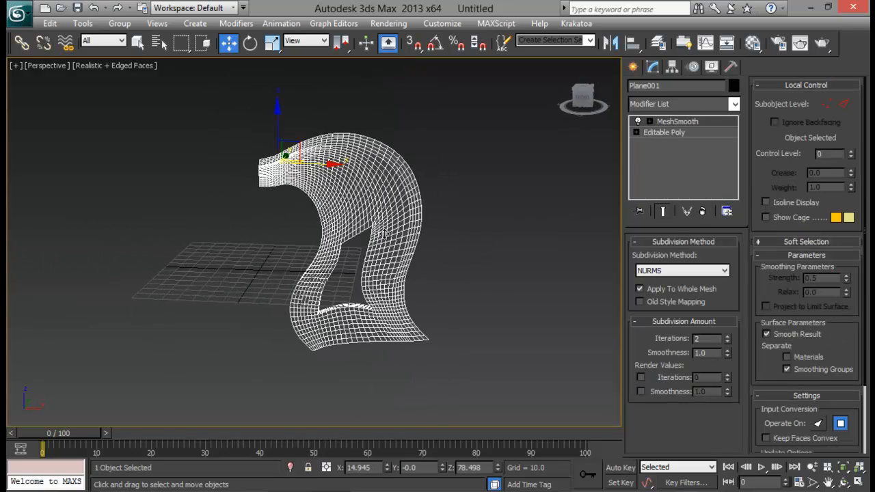
{"action": "middle_click_drag", "start_coordinate": [385, 235], "coordinate": [534, 214], "text": "alt"}
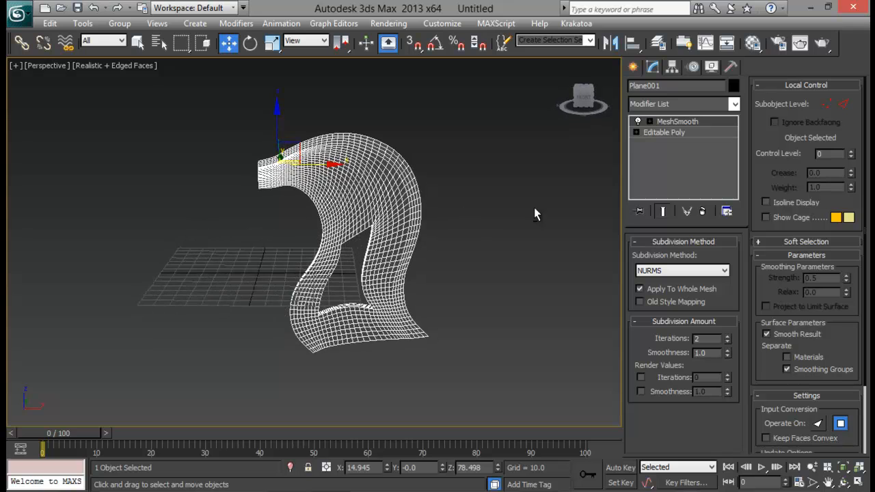
{"action": "left_click", "coordinate": [765, 202]}
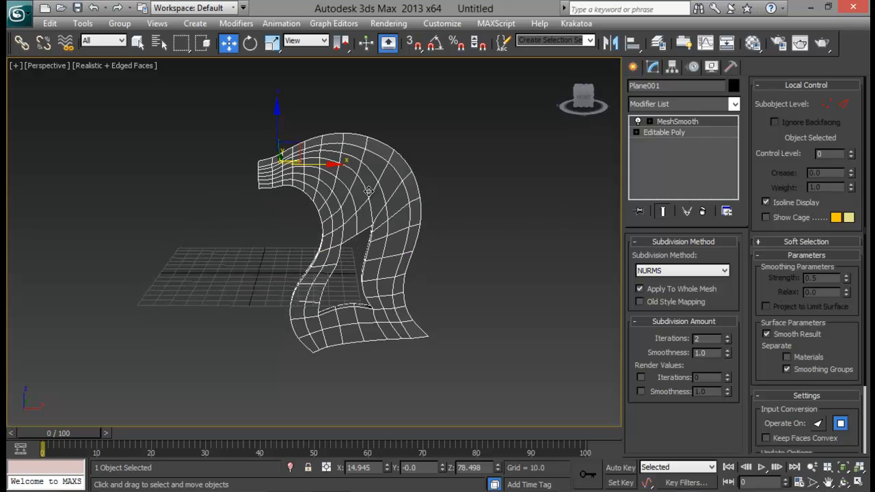
{"action": "middle_click_drag", "start_coordinate": [368, 191], "coordinate": [402, 262], "text": "alt"}
- Remove the MeshSmooth modifier and delete all the polygons capping the blade's narrow inner end
{"action": "left_click", "coordinate": [702, 211]}
{"action": "scroll", "coordinate": [483, 189], "scroll_direction": "up", "scroll_amount": 4}
{"action": "left_click", "coordinate": [699, 257]}
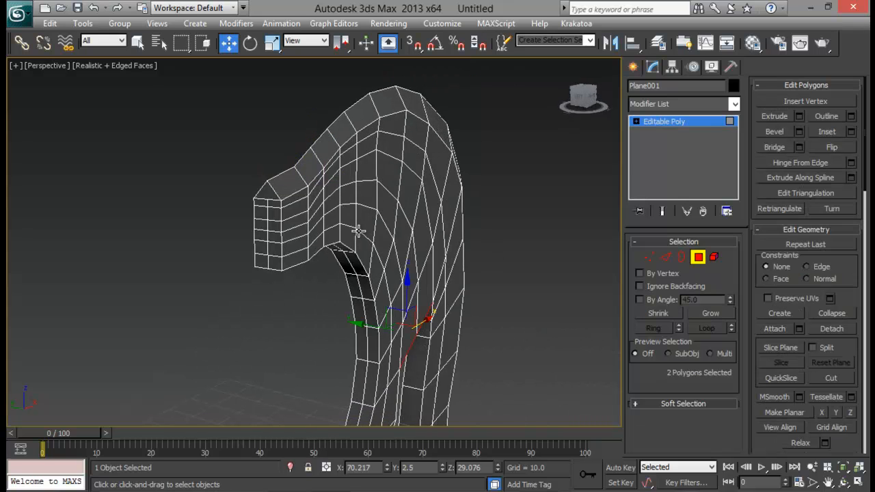
{"action": "left_click", "coordinate": [273, 197]}
{"action": "left_click", "coordinate": [262, 203], "text": "ctrl"}
{"action": "left_click", "coordinate": [274, 204], "text": "ctrl"}
{"action": "left_click", "coordinate": [275, 214], "text": "ctrl"}
{"action": "left_click", "coordinate": [262, 214], "text": "ctrl"}
{"action": "left_click", "coordinate": [262, 233], "text": "ctrl"}
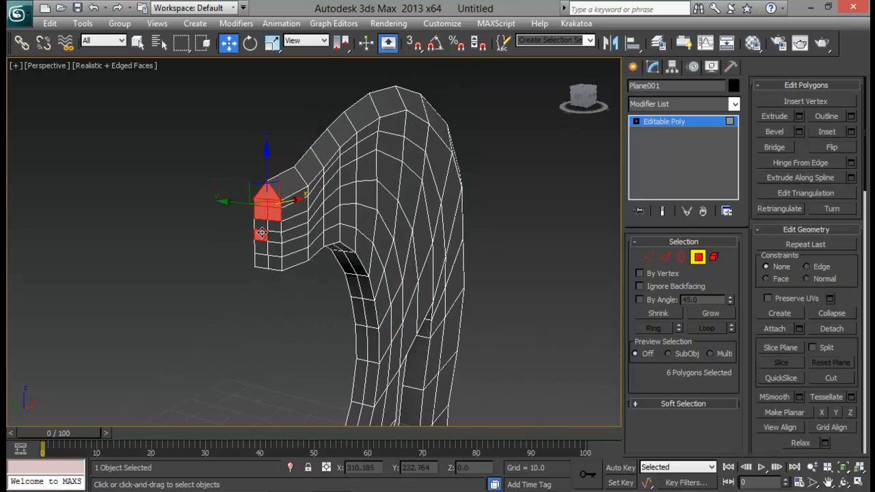
{"action": "left_click", "coordinate": [262, 224], "text": "ctrl"}
{"action": "left_click", "coordinate": [274, 226], "text": "ctrl"}
{"action": "left_click", "coordinate": [274, 237], "text": "ctrl"}
{"action": "left_click", "coordinate": [274, 248], "text": "ctrl"}
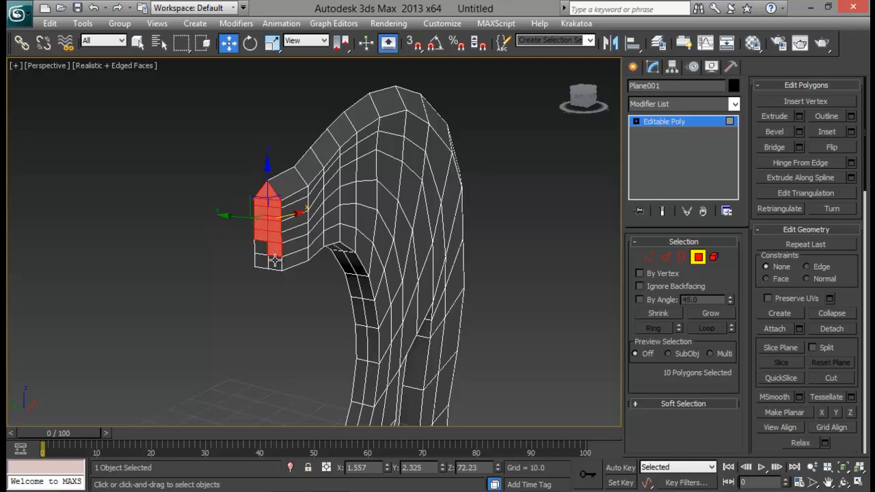
{"action": "left_click", "coordinate": [274, 262], "text": "ctrl"}
{"action": "left_click", "coordinate": [261, 261], "text": "ctrl"}
{"action": "left_click", "coordinate": [261, 248], "text": "ctrl"}
{"action": "key", "text": "ctrl+d"}
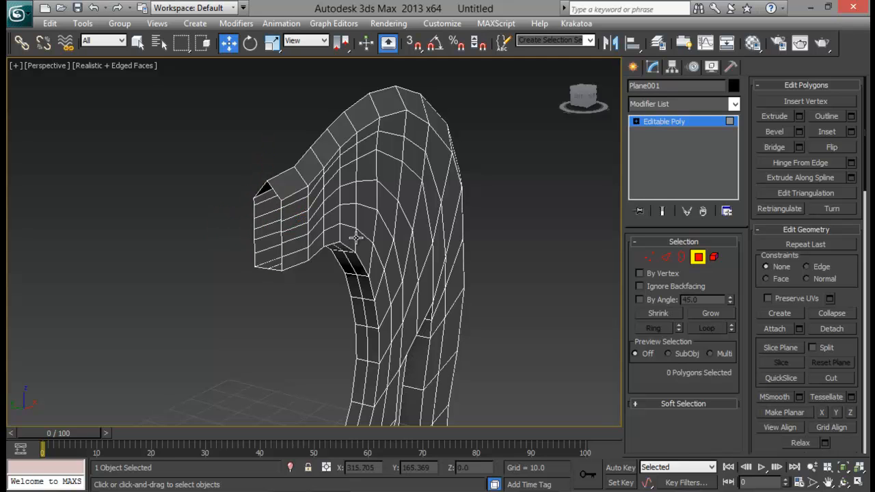
{"action": "left_click", "coordinate": [698, 256]}
- In the Front view, mirror the blade across the X axis as a Copy
{"action": "middle_click_drag", "start_coordinate": [400, 196], "coordinate": [417, 186], "text": "alt"}
{"action": "key", "text": "alt+w"}
{"action": "middle_click", "coordinate": [501, 135]}
{"action": "key", "text": "alt+w"}
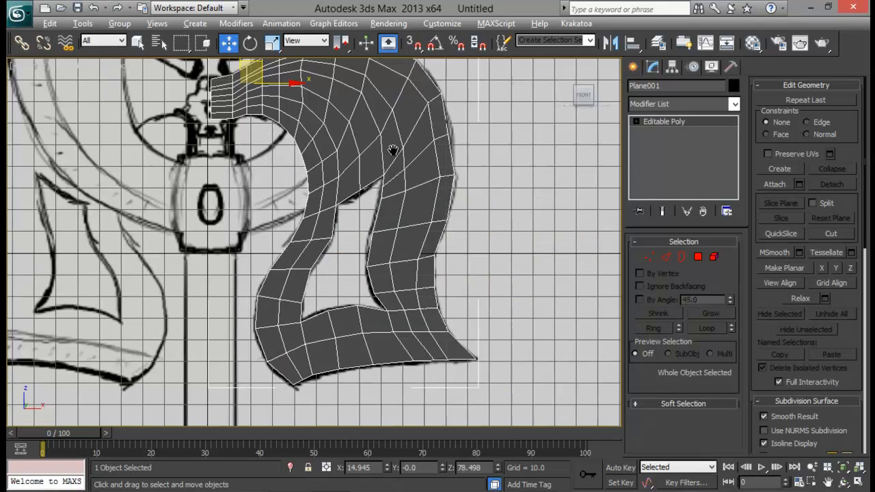
{"action": "scroll", "coordinate": [389, 147], "scroll_direction": "down", "scroll_amount": 3}
{"action": "middle_click_drag", "start_coordinate": [284, 124], "coordinate": [297, 152]}
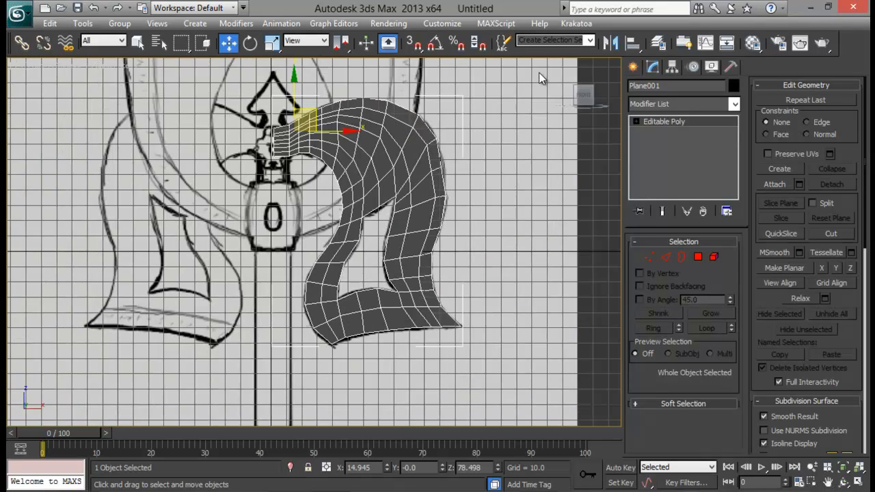
{"action": "left_click", "coordinate": [611, 43]}
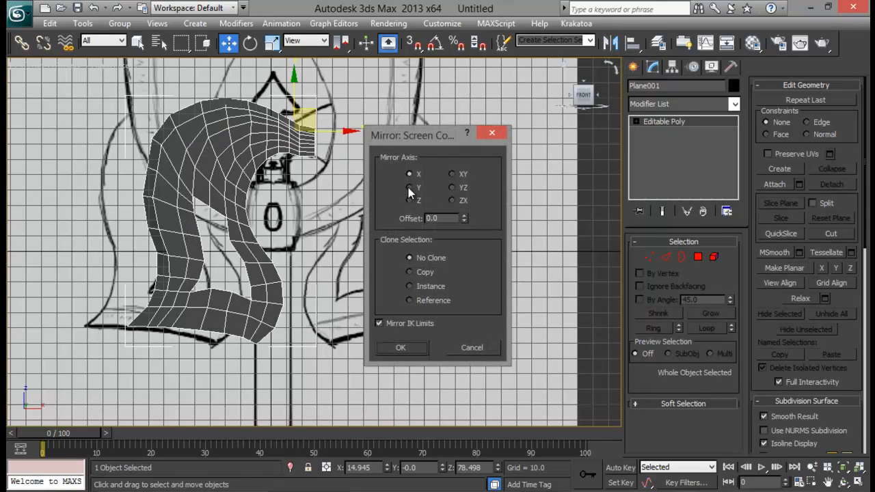
{"action": "left_click", "coordinate": [420, 273]}
{"action": "left_click", "coordinate": [410, 348]}
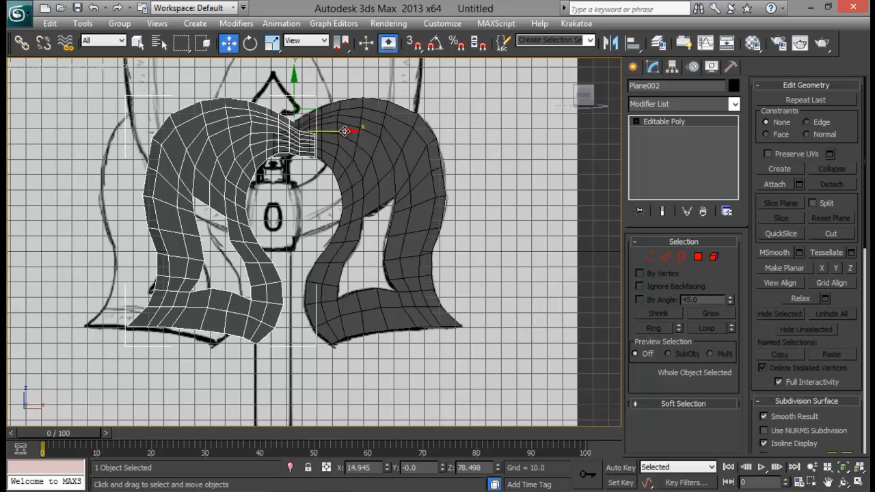
- Move the mirrored copy along X until its open inner end meets the original, and attach the original blade to it
{"action": "left_click_drag", "start_coordinate": [345, 132], "coordinate": [303, 137]}
{"action": "scroll", "coordinate": [319, 198], "scroll_direction": "up", "scroll_amount": 6}
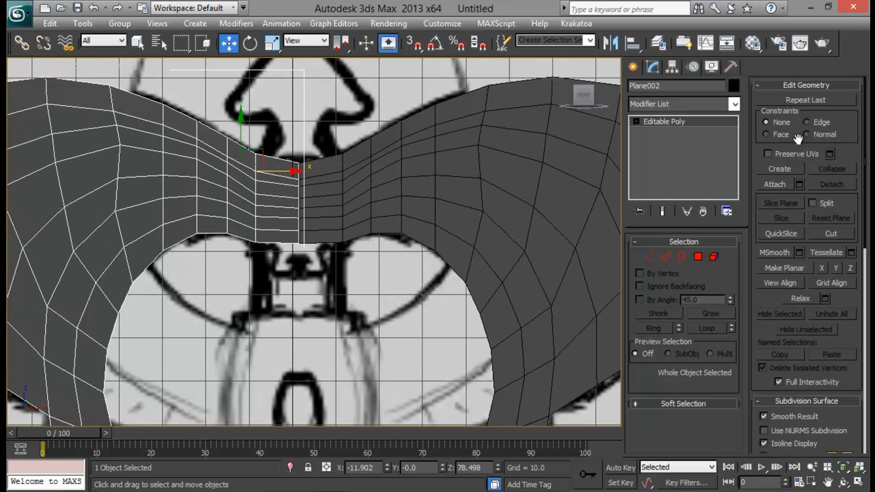
{"action": "left_click", "coordinate": [776, 184]}
{"action": "left_click", "coordinate": [475, 166]}
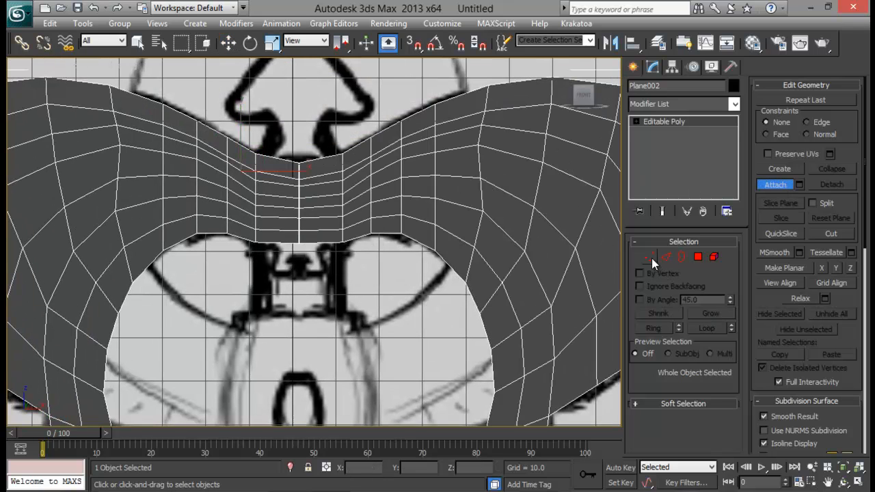
- Weld the vertices along the centre seam between the two blades, lowering the weld threshold so only coincident pairs merge
{"action": "left_click", "coordinate": [649, 257]}
{"action": "key", "text": "w"}
{"action": "left_click_drag", "start_coordinate": [300, 175], "coordinate": [323, 286]}
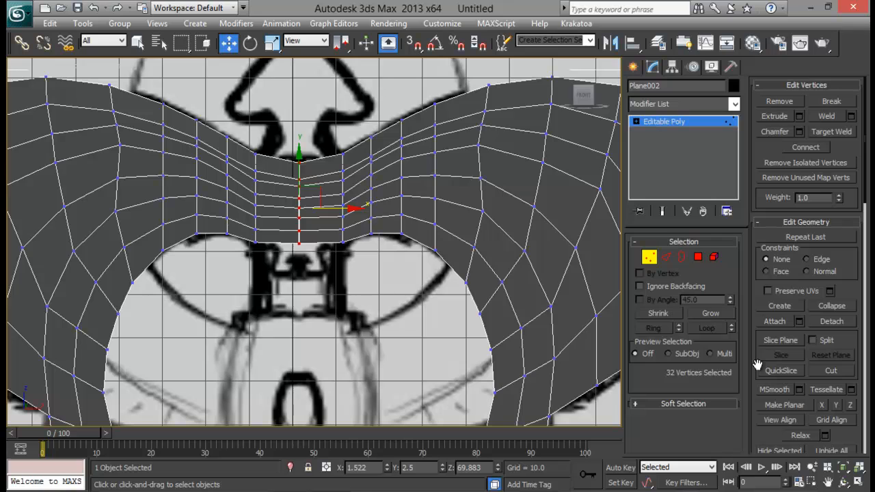
{"action": "left_click", "coordinate": [851, 116]}
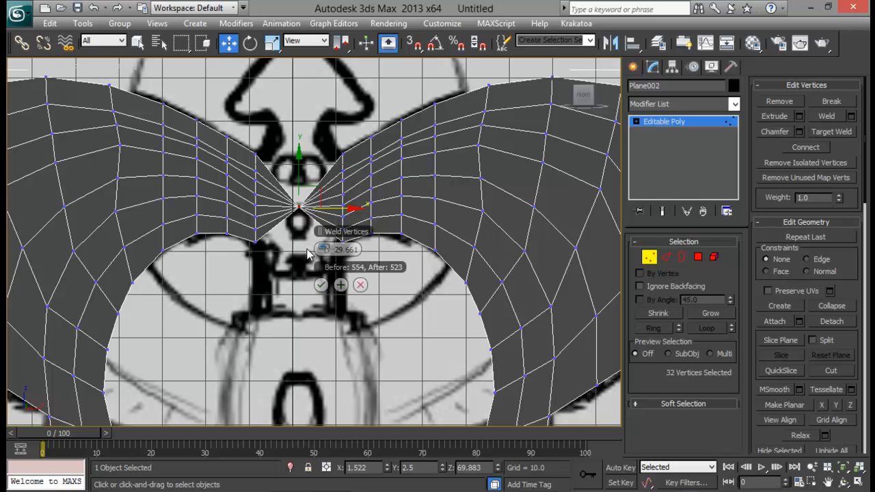
{"action": "left_click_drag", "start_coordinate": [279, 248], "coordinate": [203, 244]}
{"action": "left_click", "coordinate": [320, 285]}
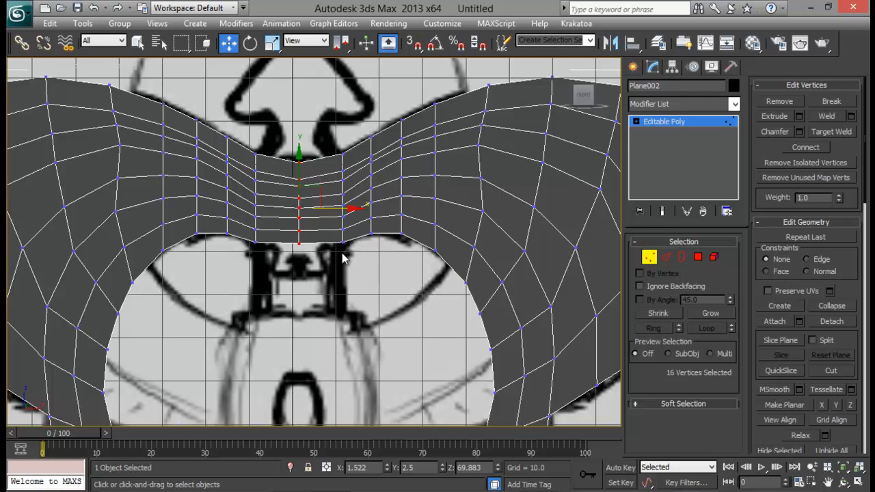
- Inspect the welded centre seam in the Perspective view and exit vertex editing
{"action": "key", "text": "alt+w"}
{"action": "key", "text": "alt+w"}
{"action": "scroll", "coordinate": [319, 280], "scroll_direction": "up", "scroll_amount": 6}
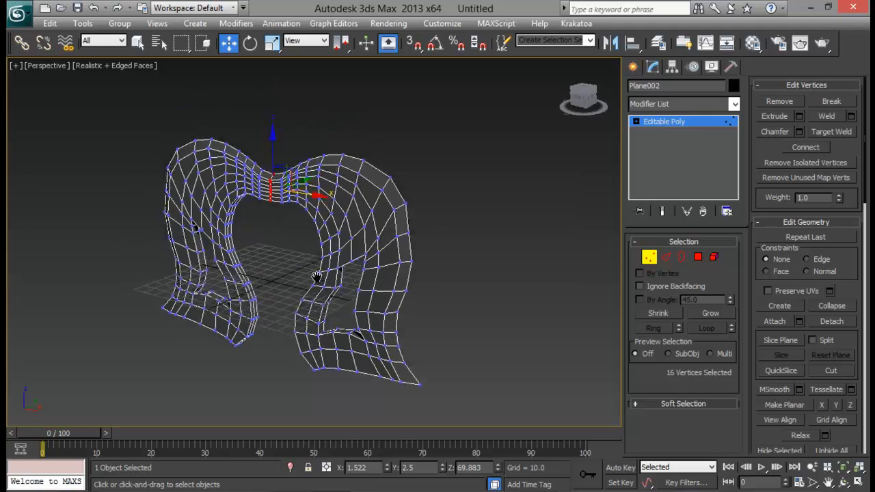
{"action": "middle_click_drag", "start_coordinate": [333, 281], "coordinate": [581, 276], "text": "alt"}
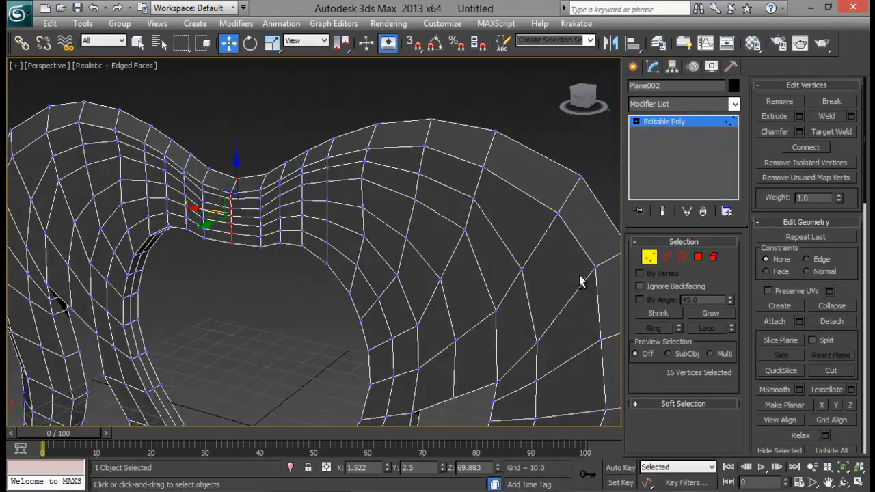
{"action": "left_click", "coordinate": [245, 293]}
{"action": "left_click", "coordinate": [649, 258]}
{"action": "middle_click_drag", "start_coordinate": [437, 212], "coordinate": [474, 207], "text": "alt"}
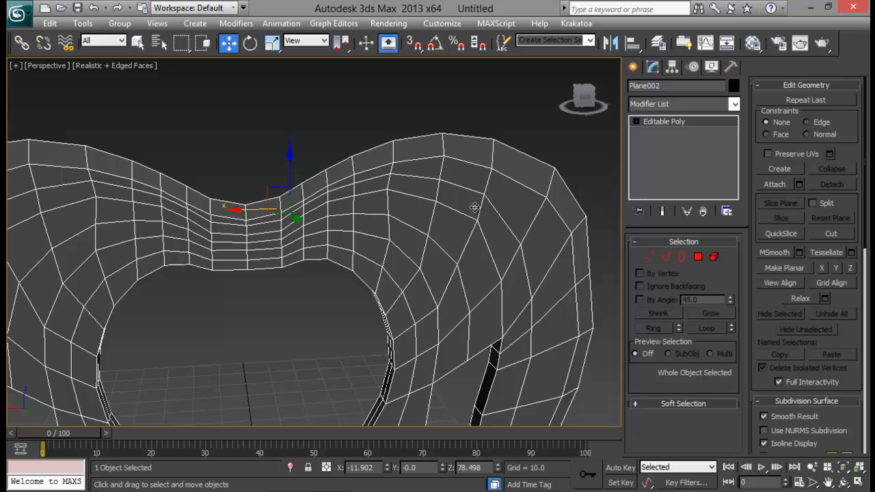
- Apply a TurboSmooth modifier to the joined blades and separate its smoothing by smoothing groups
{"action": "left_click", "coordinate": [666, 104]}
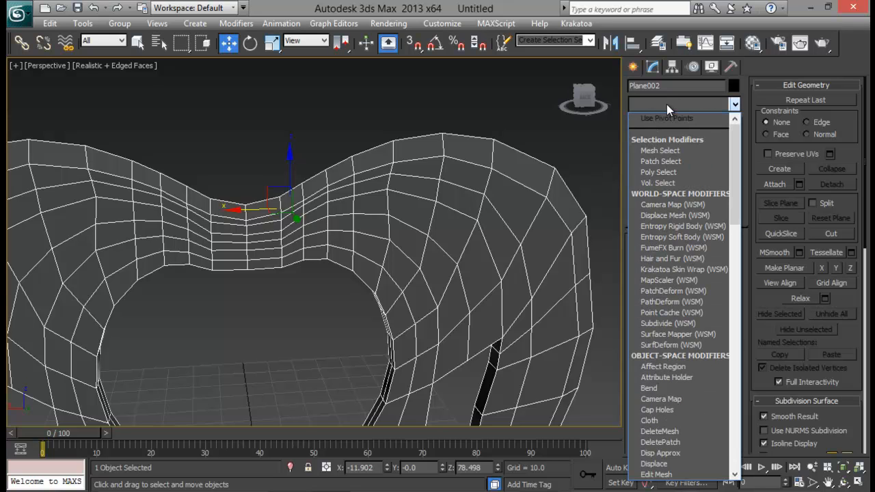
{"action": "key", "text": "m"}
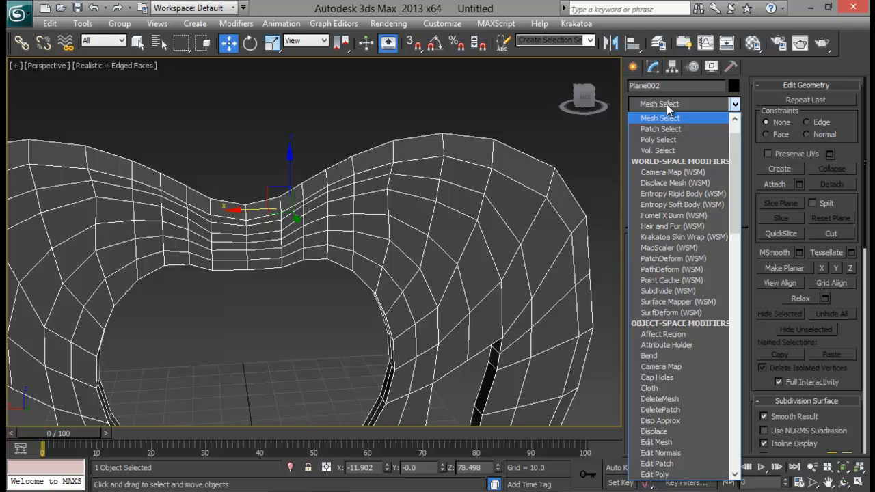
{"action": "key", "text": "t"}
{"action": "key", "text": "u"}
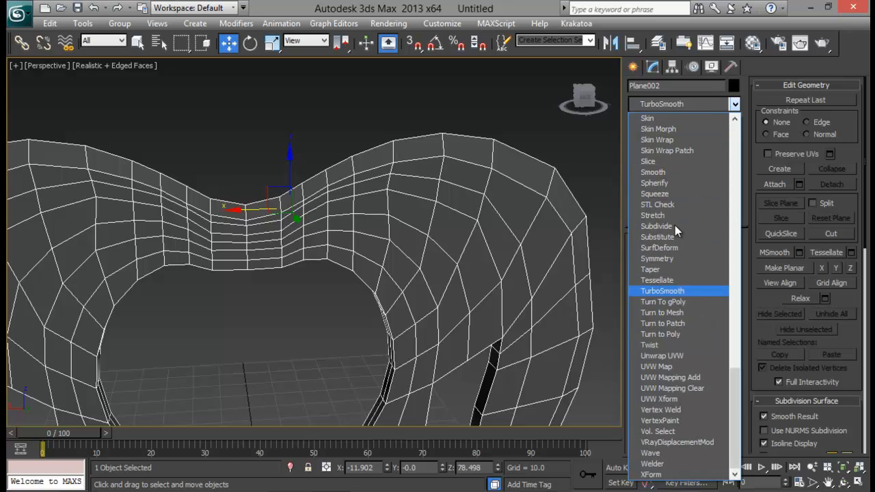
{"action": "left_click", "coordinate": [672, 292]}
{"action": "scroll", "coordinate": [711, 295], "scroll_direction": "down", "scroll_amount": 1}
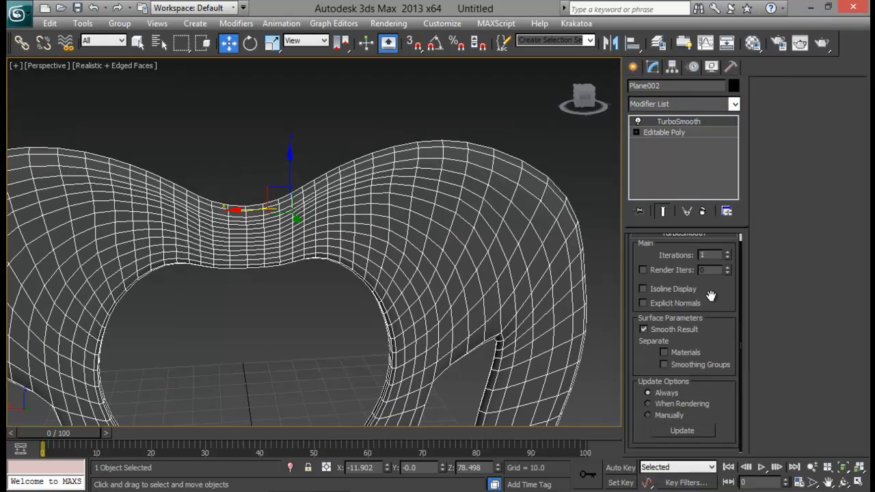
{"action": "left_click", "coordinate": [664, 364]}
{"action": "scroll", "coordinate": [461, 242], "scroll_direction": "down", "scroll_amount": 3}
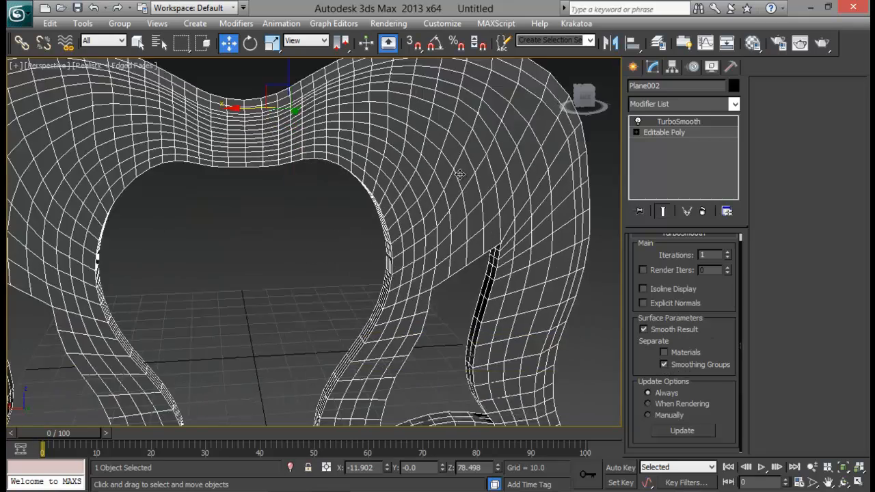
- Inspect the joined blades with TurboSmooth's Isoline Display on and iterations at 2, and remove the modifier
{"action": "middle_click_drag", "start_coordinate": [462, 243], "coordinate": [407, 239], "text": "alt"}
{"action": "left_click", "coordinate": [642, 289]}
{"action": "scroll", "coordinate": [444, 243], "scroll_direction": "down", "scroll_amount": 3}
{"action": "left_click", "coordinate": [727, 252]}
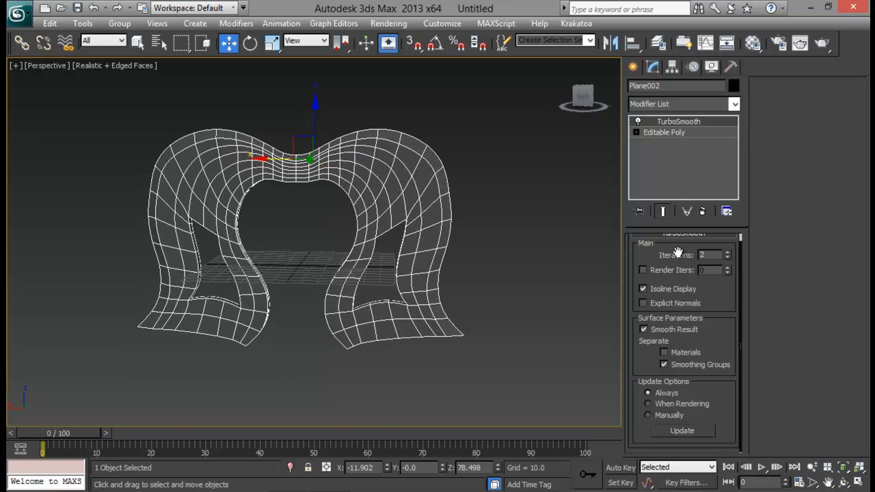
{"action": "middle_click_drag", "start_coordinate": [499, 242], "coordinate": [277, 240], "text": "alt"}
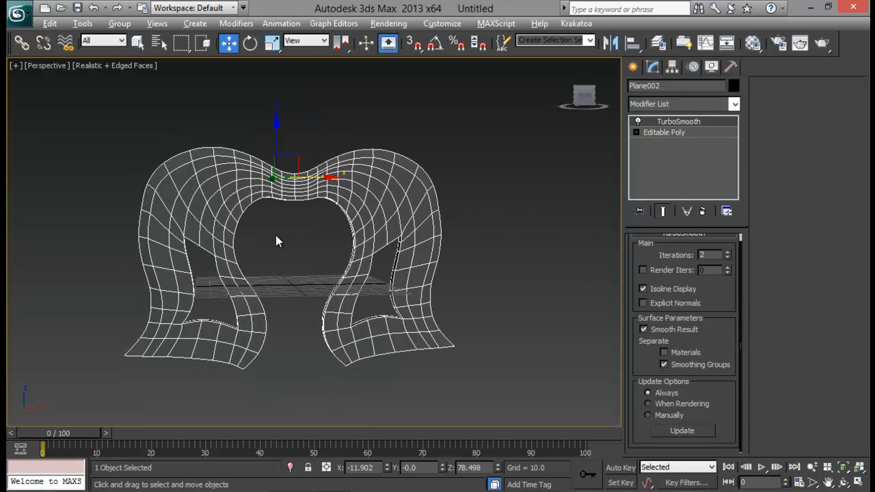
{"action": "left_click", "coordinate": [704, 211]}
- Apply a MeshSmooth modifier to the joined blades and separate its smoothing by smoothing groups
{"action": "left_click", "coordinate": [677, 103]}
{"action": "key", "text": "m"}
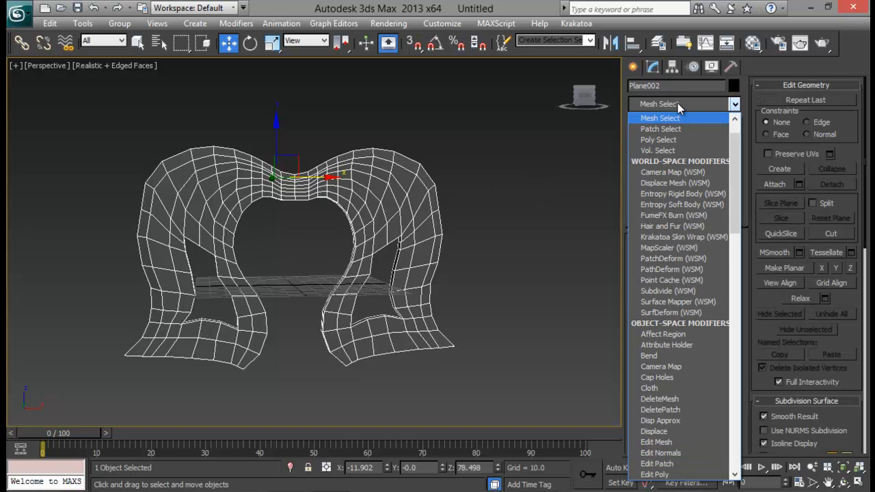
{"action": "scroll", "coordinate": [684, 377], "scroll_direction": "down", "scroll_amount": 5}
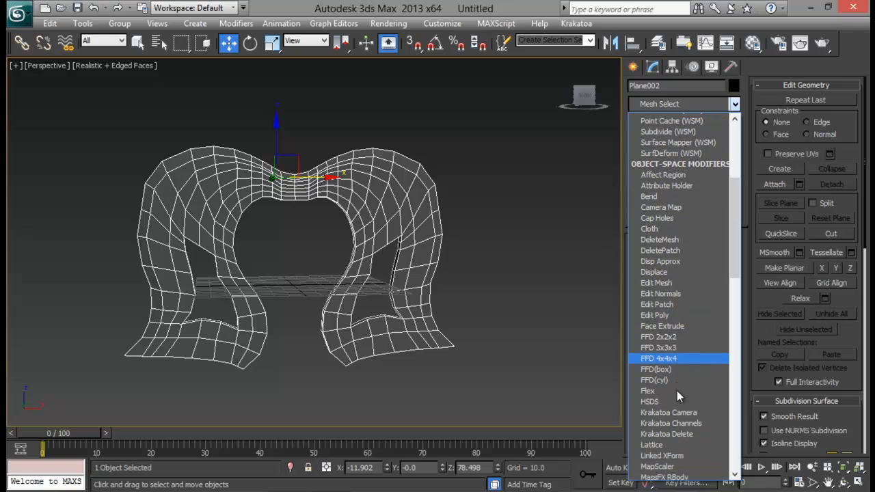
{"action": "scroll", "coordinate": [677, 390], "scroll_direction": "down", "scroll_amount": 4}
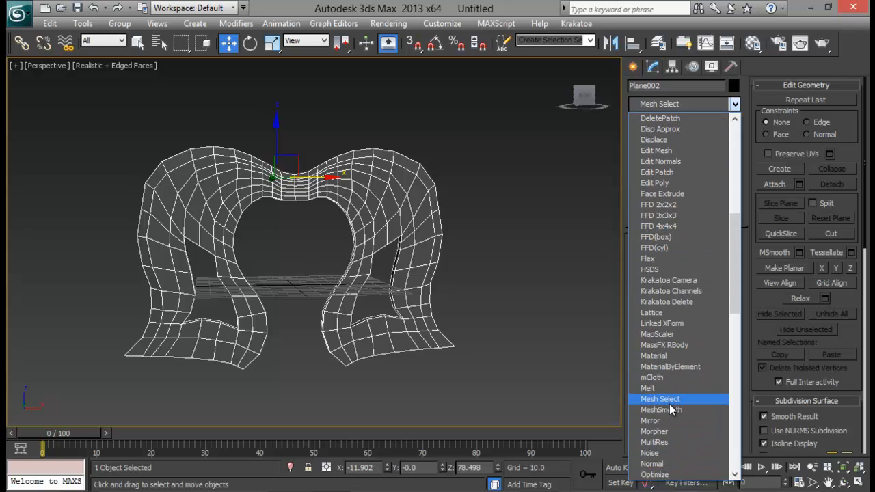
{"action": "left_click", "coordinate": [670, 410]}
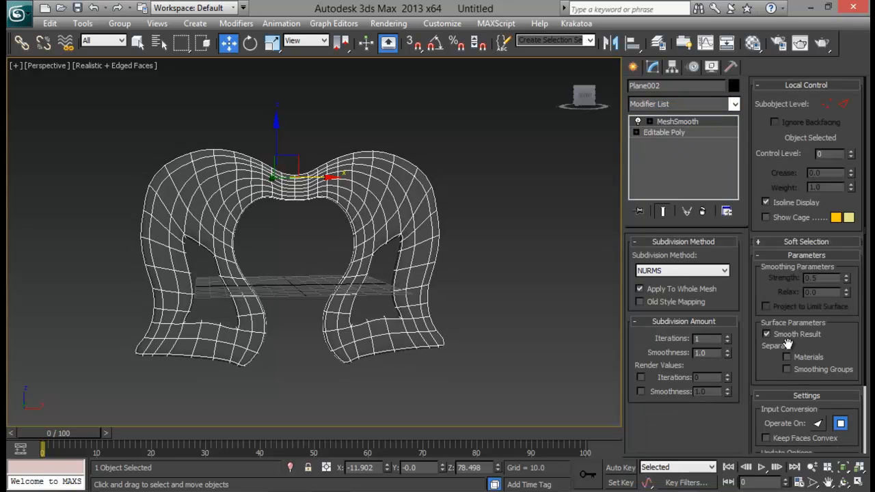
{"action": "left_click", "coordinate": [788, 369]}
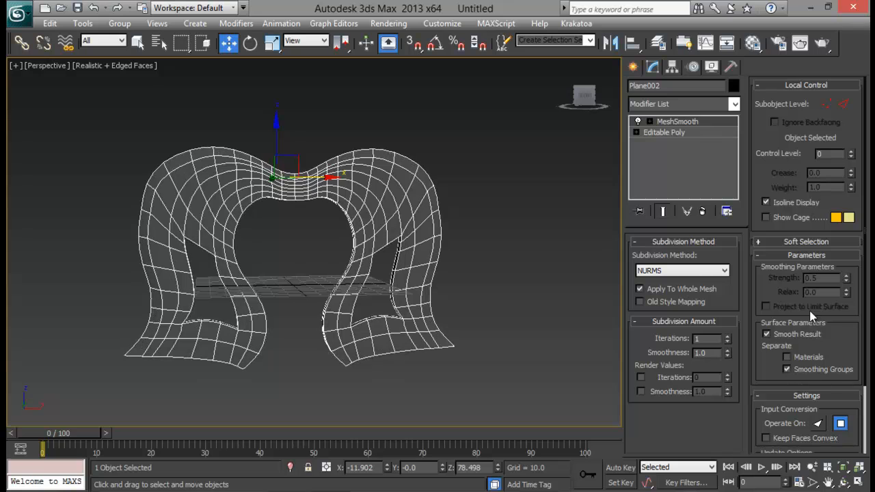
- At MeshSmooth's vertex level in the Front view, move the right blade's upper outer-edge control vertices outward to match the reference outline
{"action": "left_click", "coordinate": [827, 104]}
{"action": "key", "text": "alt+w"}
{"action": "middle_click_drag", "start_coordinate": [404, 151], "coordinate": [410, 154]}
{"action": "key", "text": "alt+w"}
{"action": "scroll", "coordinate": [445, 188], "scroll_direction": "down", "scroll_amount": 5}
{"action": "middle_click_drag", "start_coordinate": [486, 205], "coordinate": [471, 194]}
{"action": "scroll", "coordinate": [471, 195], "scroll_direction": "up", "scroll_amount": 3}
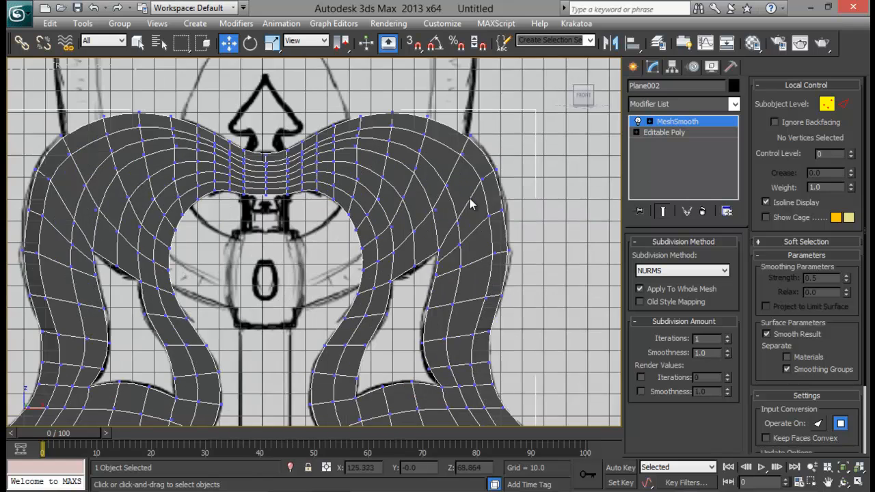
{"action": "left_click_drag", "start_coordinate": [404, 219], "coordinate": [404, 219]}
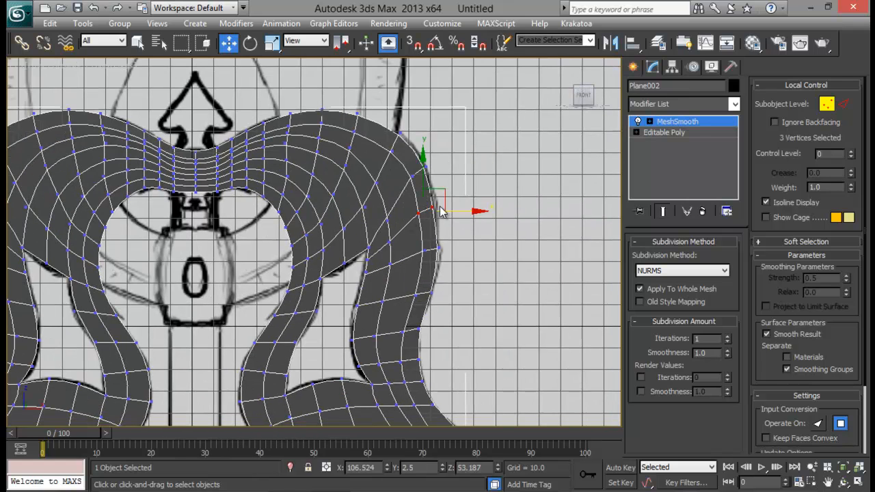
{"action": "left_click_drag", "start_coordinate": [460, 212], "coordinate": [473, 212]}
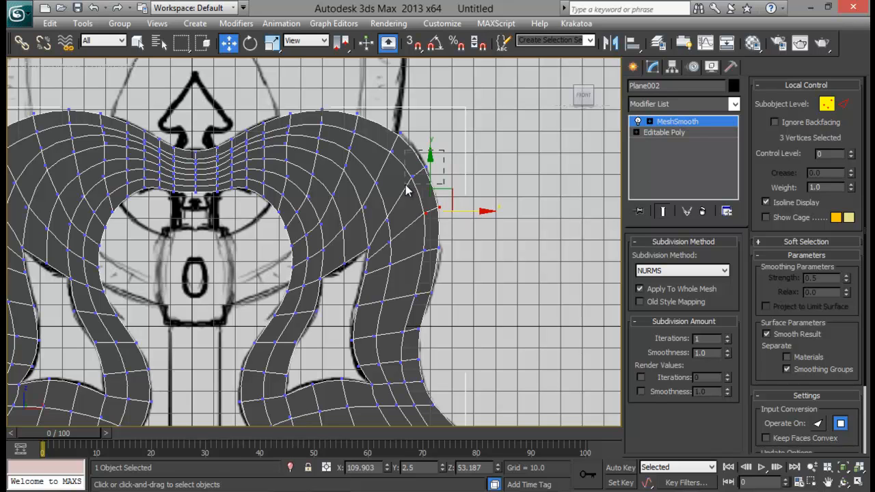
{"action": "left_click_drag", "start_coordinate": [405, 184], "coordinate": [406, 184]}
{"action": "left_click_drag", "start_coordinate": [436, 156], "coordinate": [439, 155]}
- Nudge the control vertices midway down the right blade's outer edge slightly outward to the reference outline
{"action": "middle_click_drag", "start_coordinate": [474, 247], "coordinate": [492, 203]}
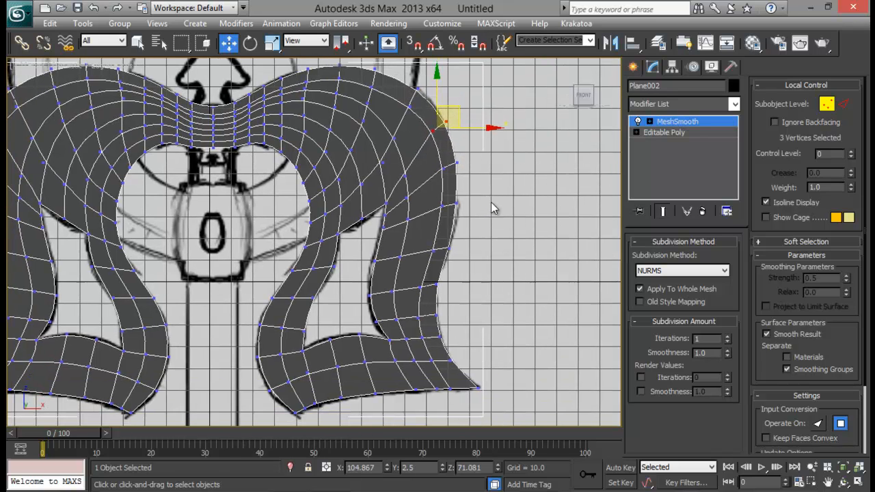
{"action": "left_click_drag", "start_coordinate": [407, 260], "coordinate": [407, 260]}
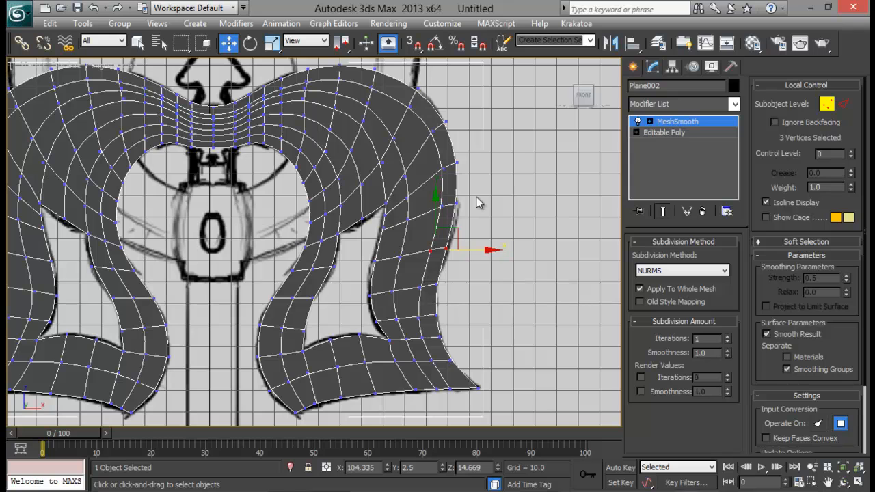
{"action": "left_click_drag", "start_coordinate": [480, 206], "coordinate": [483, 206]}
- Move the left blade's outer-edge control vertices outward to match the reference outline and exit vertex editing
{"action": "middle_click_drag", "start_coordinate": [218, 215], "coordinate": [444, 204]}
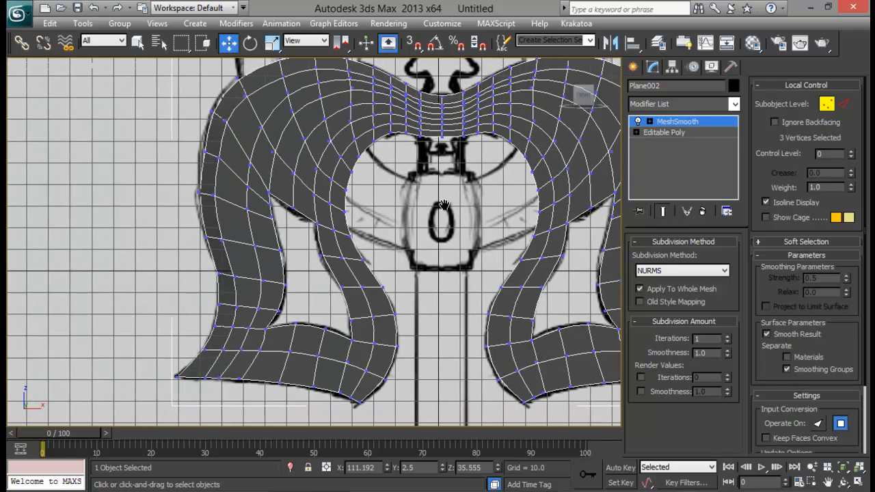
{"action": "middle_click_drag", "start_coordinate": [233, 196], "coordinate": [241, 216]}
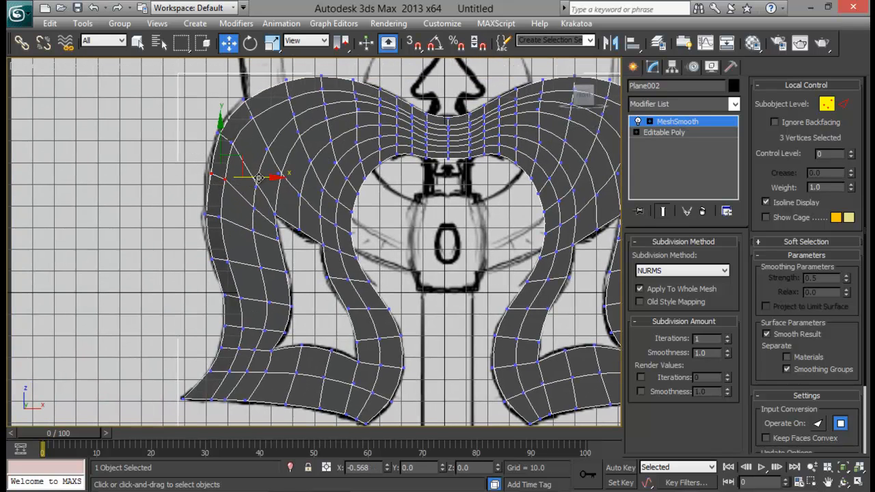
{"action": "left_click_drag", "start_coordinate": [258, 178], "coordinate": [252, 178]}
{"action": "left_click_drag", "start_coordinate": [192, 202], "coordinate": [238, 216]}
{"action": "left_click_drag", "start_coordinate": [233, 145], "coordinate": [241, 117]}
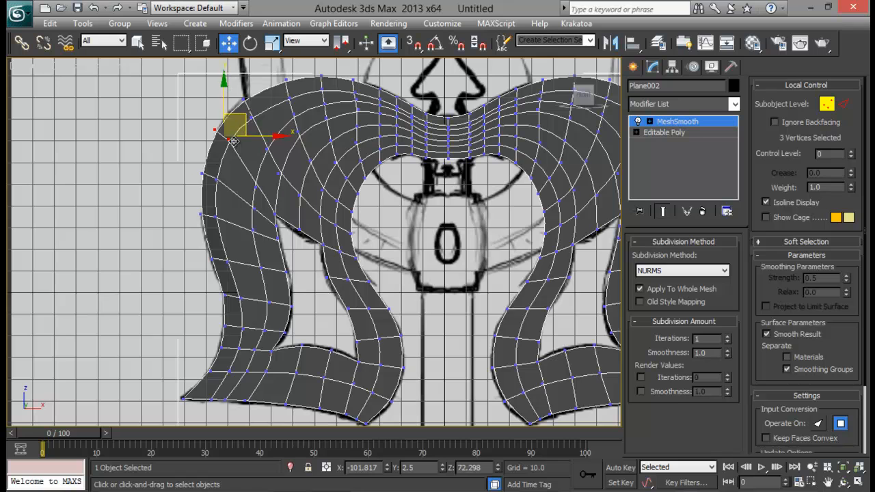
{"action": "left_click_drag", "start_coordinate": [209, 186], "coordinate": [229, 161]}
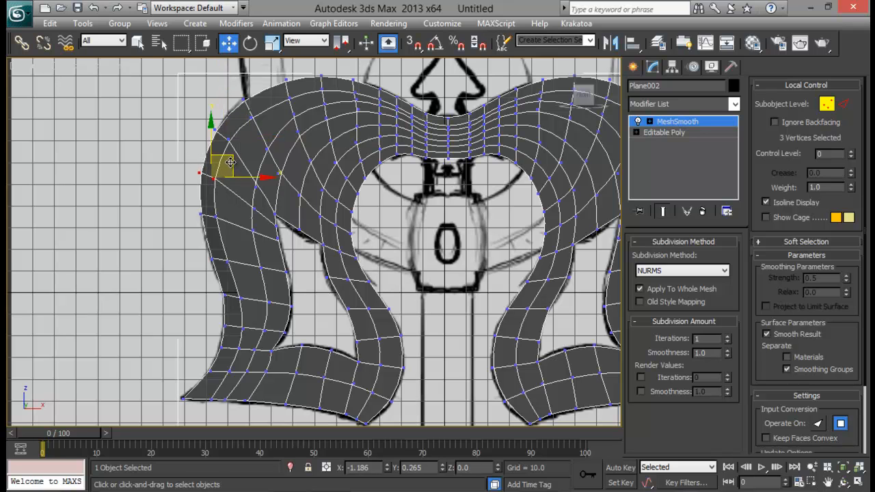
{"action": "left_click", "coordinate": [824, 106]}
- Examine the smoothed double blade against the reference in the Front view and its overall shape in the Perspective view
{"action": "middle_click_drag", "start_coordinate": [517, 270], "coordinate": [491, 239]}
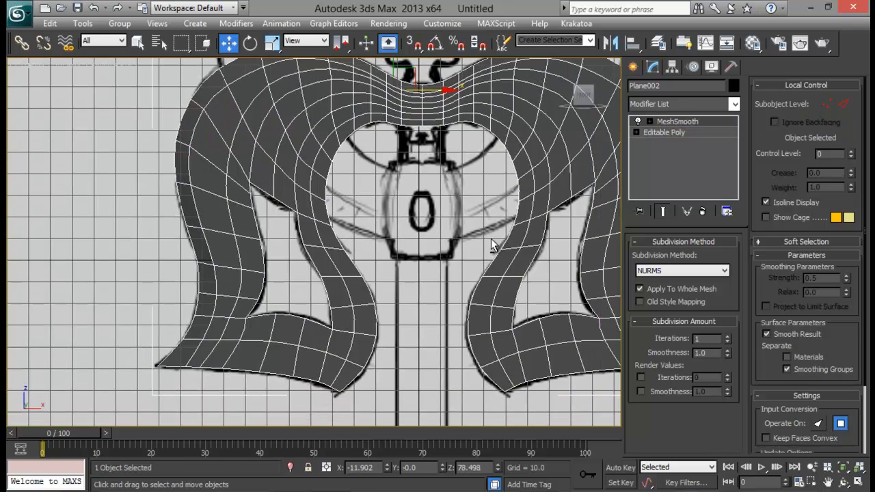
{"action": "key", "text": "alt+w"}
{"action": "middle_click_drag", "start_coordinate": [486, 298], "coordinate": [407, 259], "text": "alt"}
{"action": "key", "text": "alt+w"}
{"action": "middle_click_drag", "start_coordinate": [395, 217], "coordinate": [403, 236]}
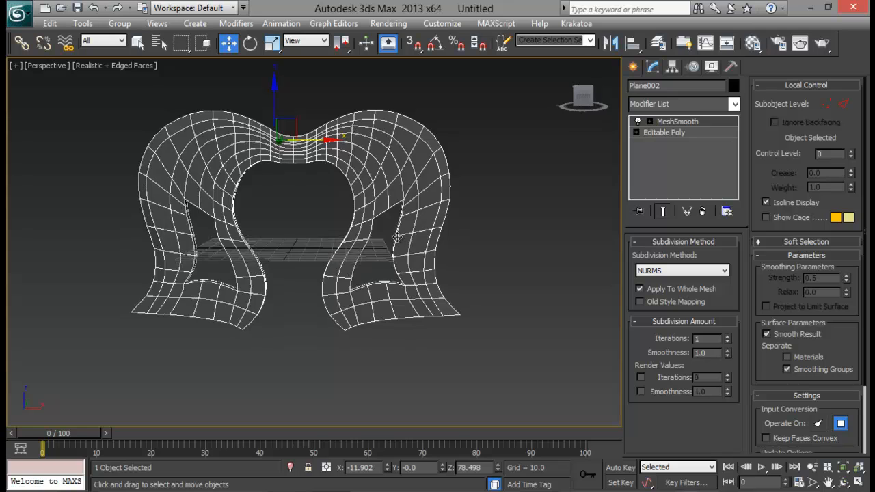
{"action": "key", "text": "alt+w"}
{"action": "scroll", "coordinate": [492, 198], "scroll_direction": "down", "scroll_amount": 3}
{"action": "key", "text": "alt+w"}
{"action": "scroll", "coordinate": [396, 164], "scroll_direction": "down", "scroll_amount": 5}
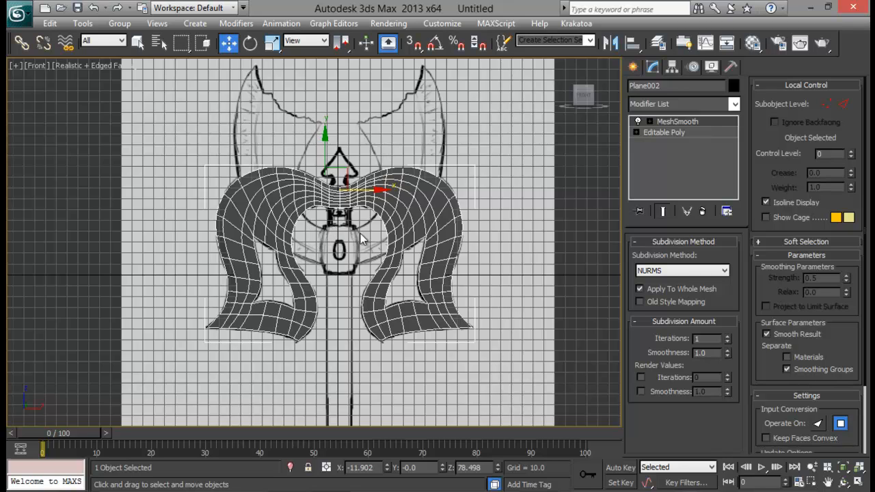
{"action": "middle_click_drag", "start_coordinate": [345, 240], "coordinate": [368, 243]}
{"action": "key", "text": "alt+w"}
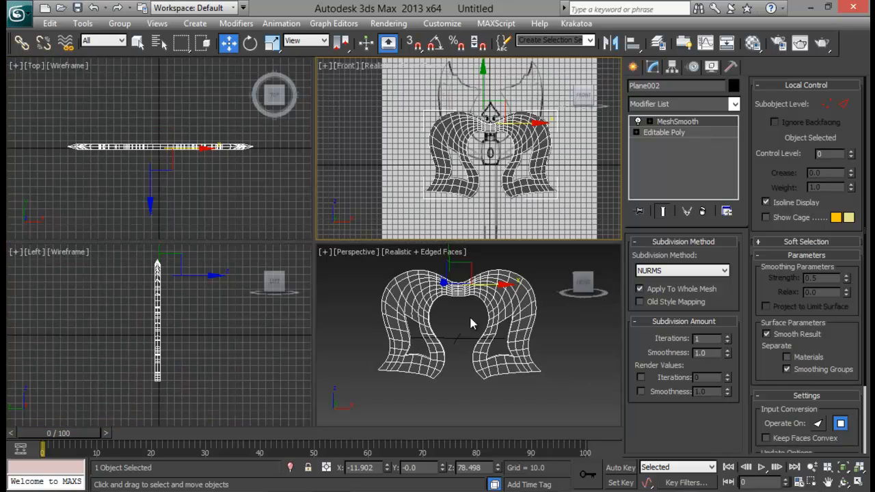
{"action": "scroll", "coordinate": [469, 317], "scroll_direction": "down", "scroll_amount": 3}
{"action": "key", "text": "alt+w"}
{"action": "middle_click_drag", "start_coordinate": [470, 317], "coordinate": [368, 258]}
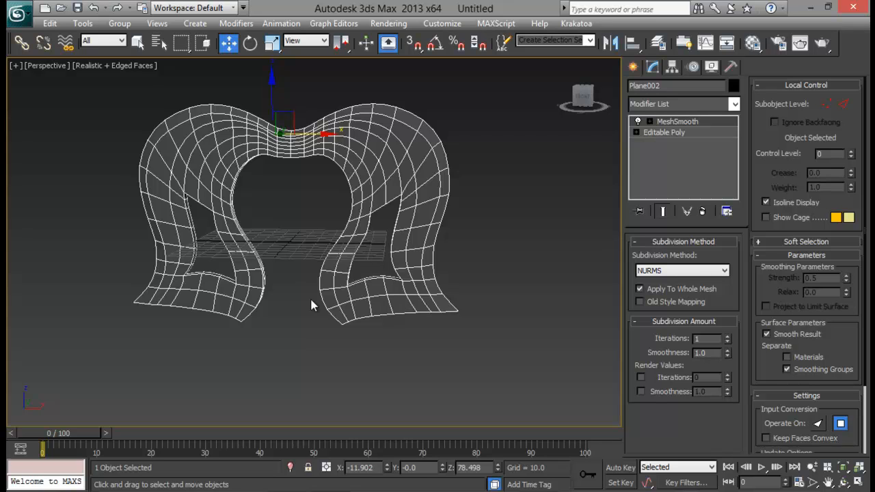
{"action": "middle_click_drag", "start_coordinate": [276, 199], "coordinate": [320, 212]}
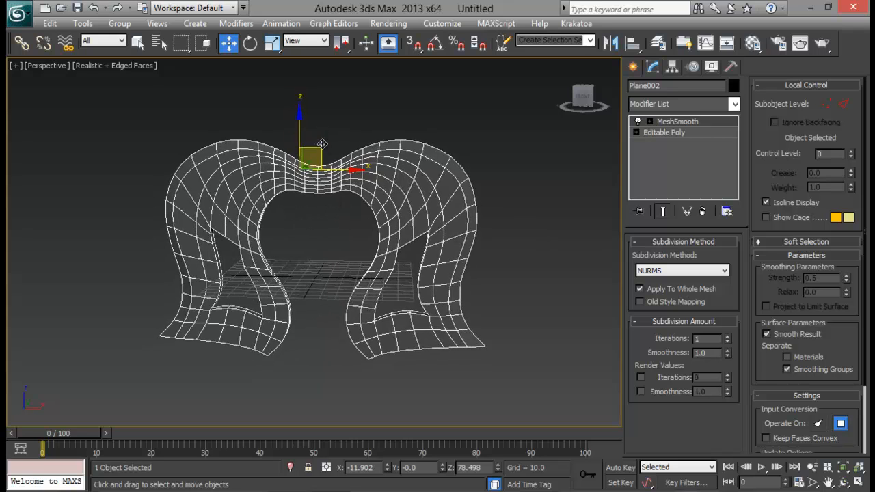
{"action": "middle_click_drag", "start_coordinate": [322, 144], "coordinate": [366, 138], "text": "alt"}
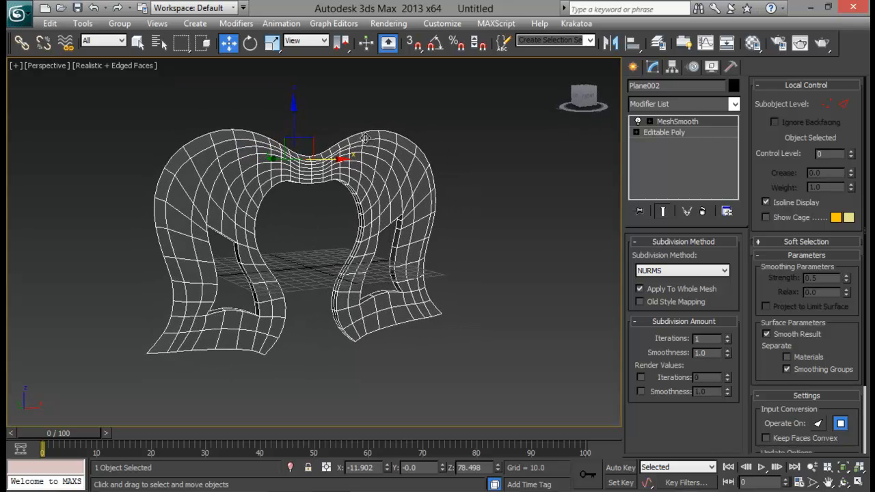